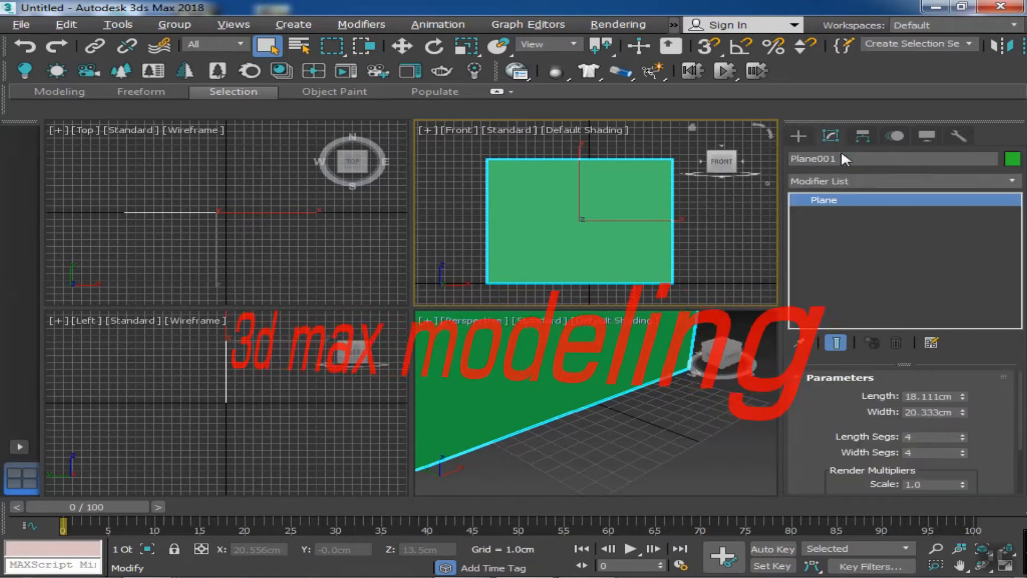
- Set the front-view plane's length to 1080 cm and its width to 1078 cm
{"action": "type", "text": "10"}
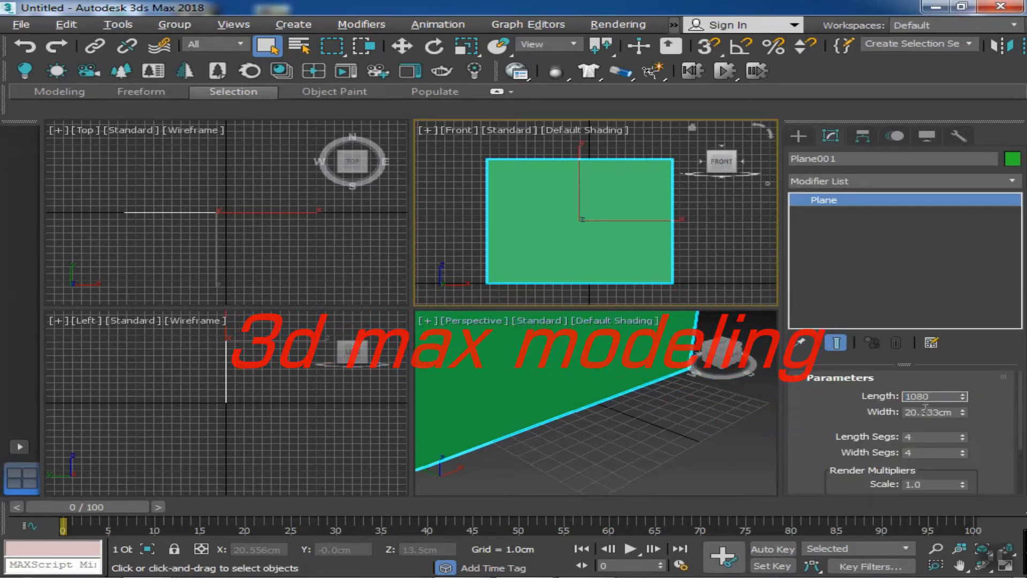
{"action": "type", "text": "80"}
{"action": "key", "text": "Tab"}
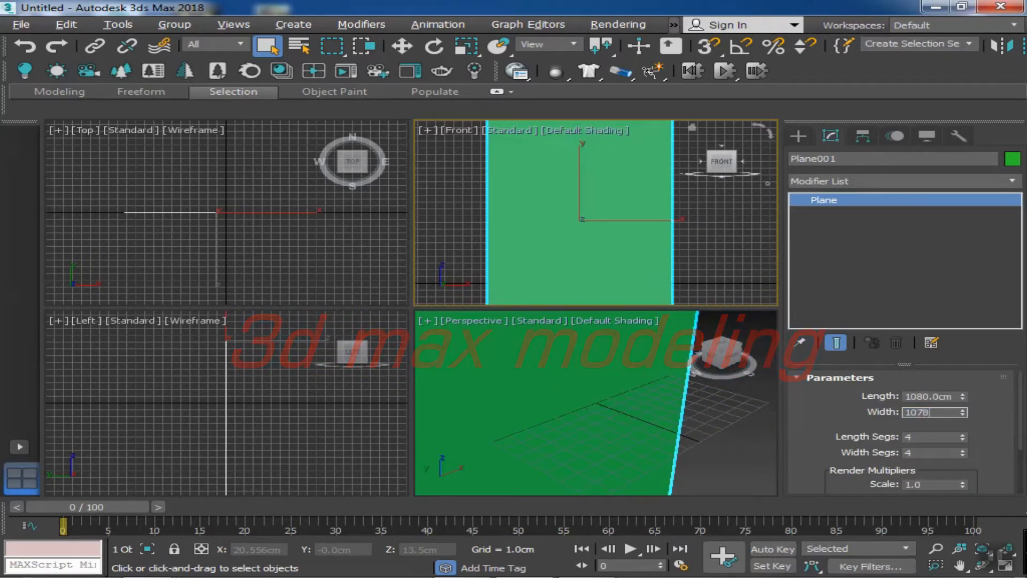
{"action": "key", "text": "Tab"}
{"action": "scroll", "coordinate": [636, 206], "scroll_direction": "down", "scroll_amount": 5}
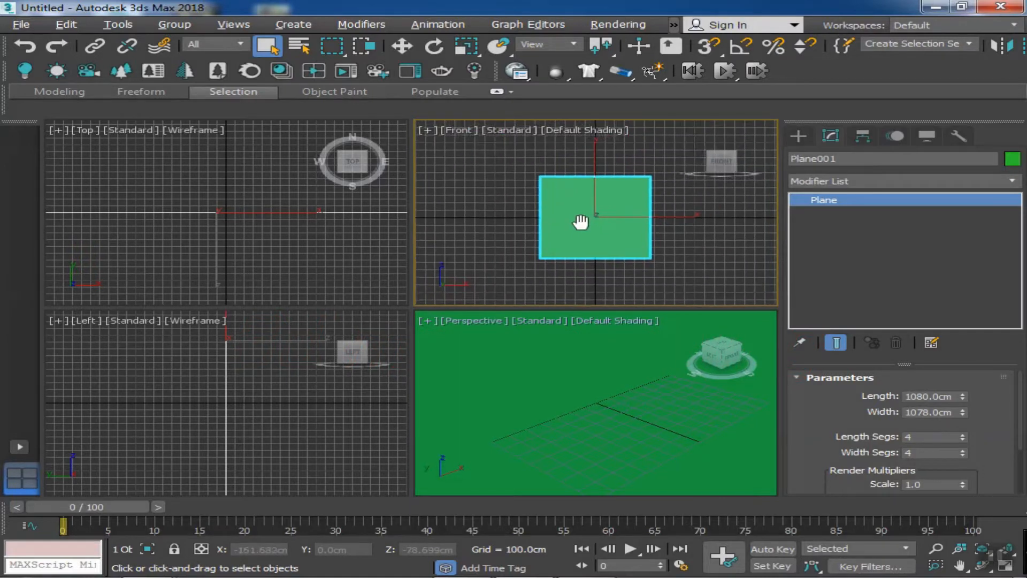
{"action": "scroll", "coordinate": [606, 244], "scroll_direction": "up", "scroll_amount": 2}
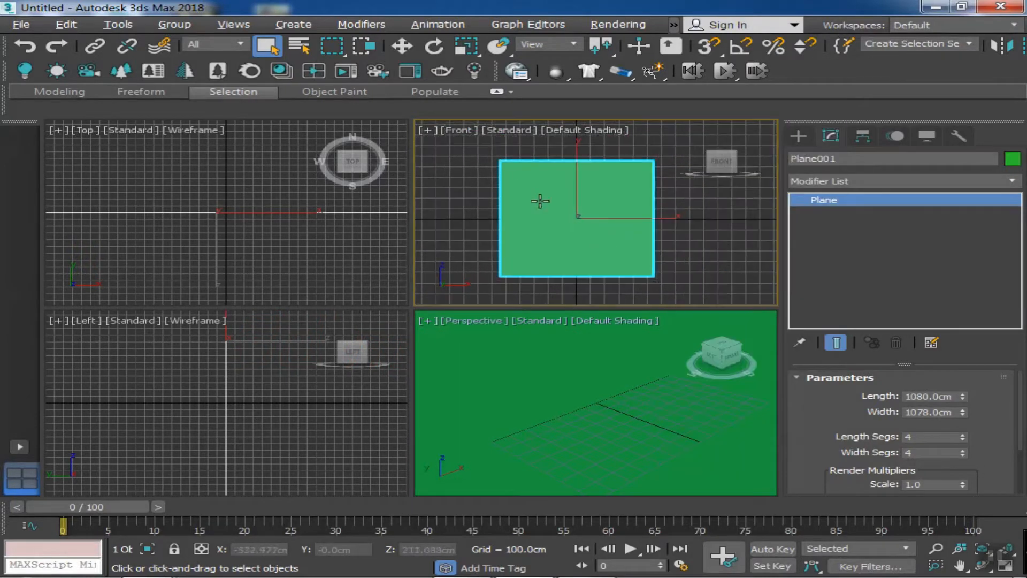
- Raise the plane in the front view to about Z 555 cm, just above the ground line, and reduce its length and width segments to 1
{"action": "key", "text": "w"}
{"action": "middle_click_drag", "start_coordinate": [521, 195], "coordinate": [513, 230]}
{"action": "key", "text": "F4"}
{"action": "left_click_drag", "start_coordinate": [573, 220], "coordinate": [583, 151]}
{"action": "scroll", "coordinate": [575, 254], "scroll_direction": "up", "scroll_amount": 2}
{"action": "middle_click_drag", "start_coordinate": [572, 254], "coordinate": [592, 265]}
{"action": "key", "text": "alt+w"}
{"action": "scroll", "coordinate": [593, 260], "scroll_direction": "down", "scroll_amount": 1}
{"action": "left_click_drag", "start_coordinate": [447, 156], "coordinate": [459, 175]}
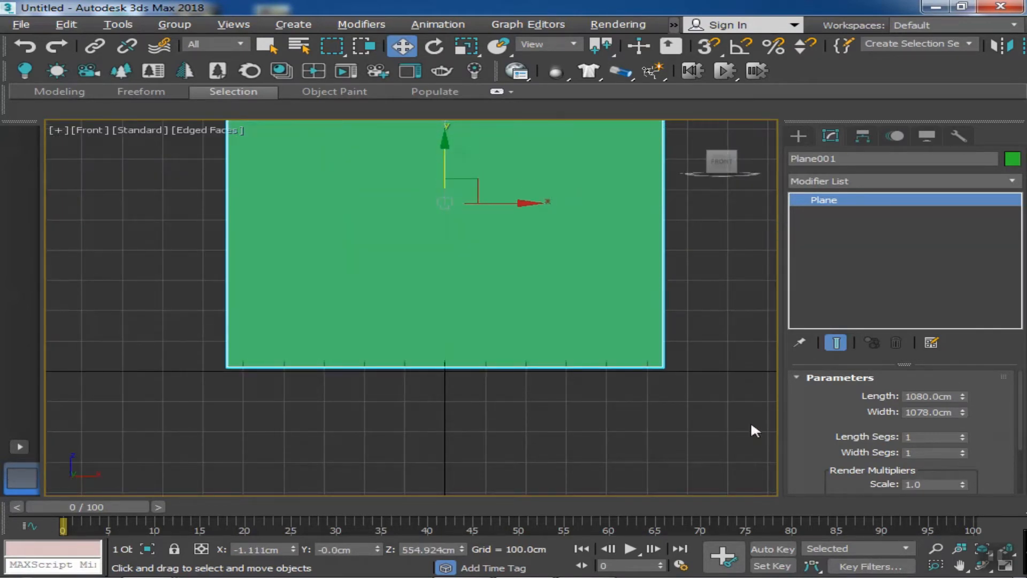
- Apply the front-view character image from the karakter folder to the plane
{"action": "left_click", "coordinate": [619, 420]}
{"action": "scroll", "coordinate": [619, 419], "scroll_direction": "down", "scroll_amount": 3}
{"action": "scroll", "coordinate": [619, 421], "scroll_direction": "up", "scroll_amount": 1}
{"action": "left_click", "coordinate": [148, 564]}
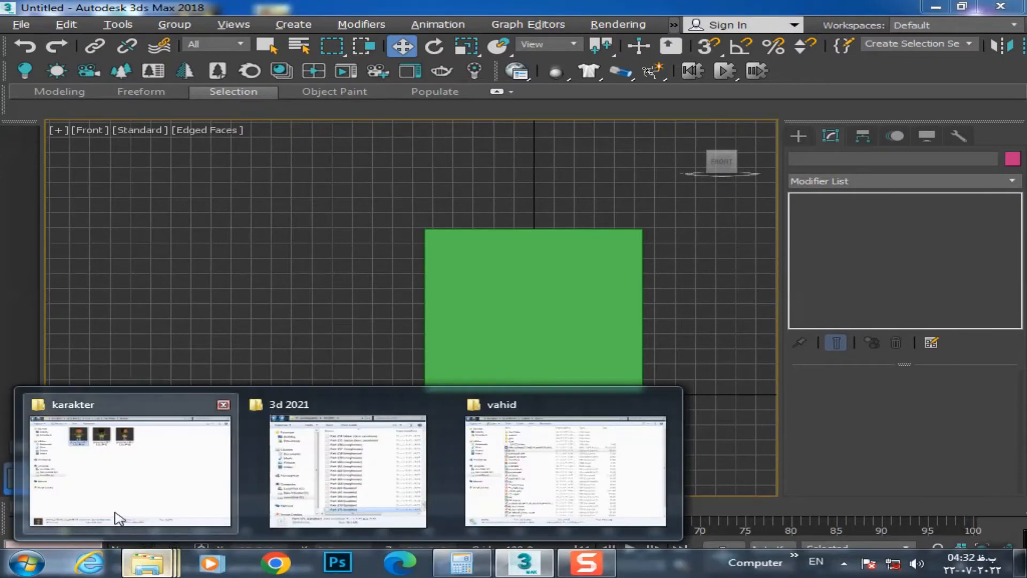
{"action": "left_click", "coordinate": [119, 517]}
{"action": "left_click_drag", "start_coordinate": [249, 122], "coordinate": [512, 339]}
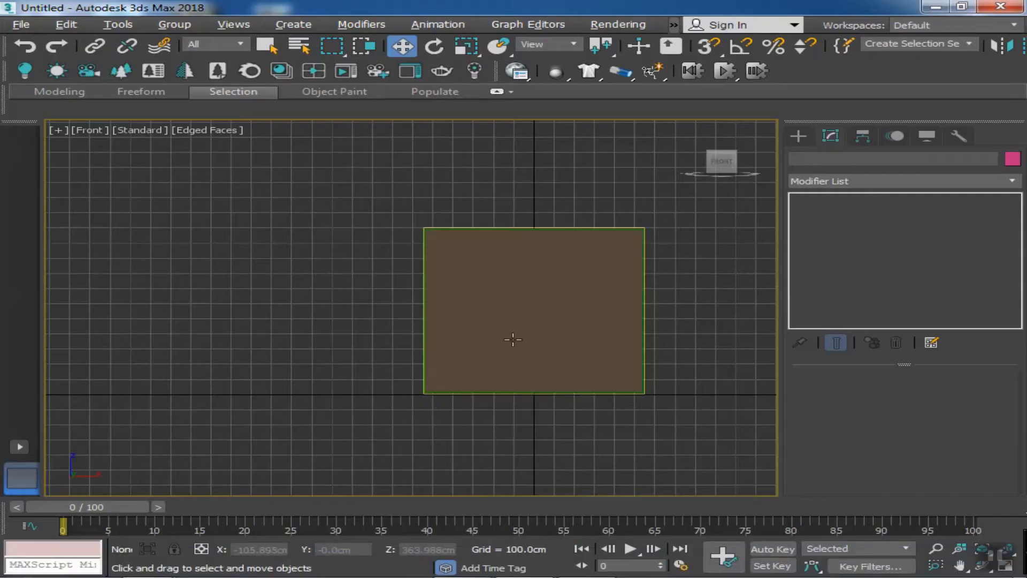
- Add a UVW Map modifier to the plane so the character image is mapped onto it
{"action": "left_click", "coordinate": [1019, 184]}
{"action": "left_click", "coordinate": [1019, 184]}
{"action": "left_click", "coordinate": [634, 254]}
{"action": "left_click", "coordinate": [1015, 184]}
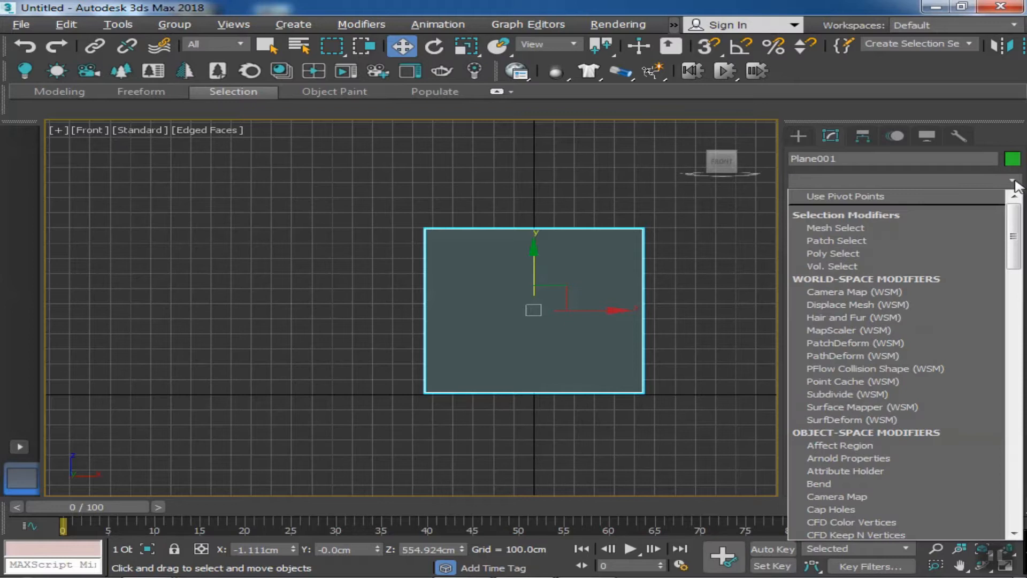
{"action": "key", "text": "u"}
{"action": "key", "text": "u"}
{"action": "left_click", "coordinate": [871, 392]}
{"action": "scroll", "coordinate": [984, 435], "scroll_direction": "down", "scroll_amount": 1}
{"action": "scroll", "coordinate": [985, 436], "scroll_direction": "down", "scroll_amount": 6}
{"action": "left_click", "coordinate": [839, 456]}
{"action": "left_click", "coordinate": [702, 381]}
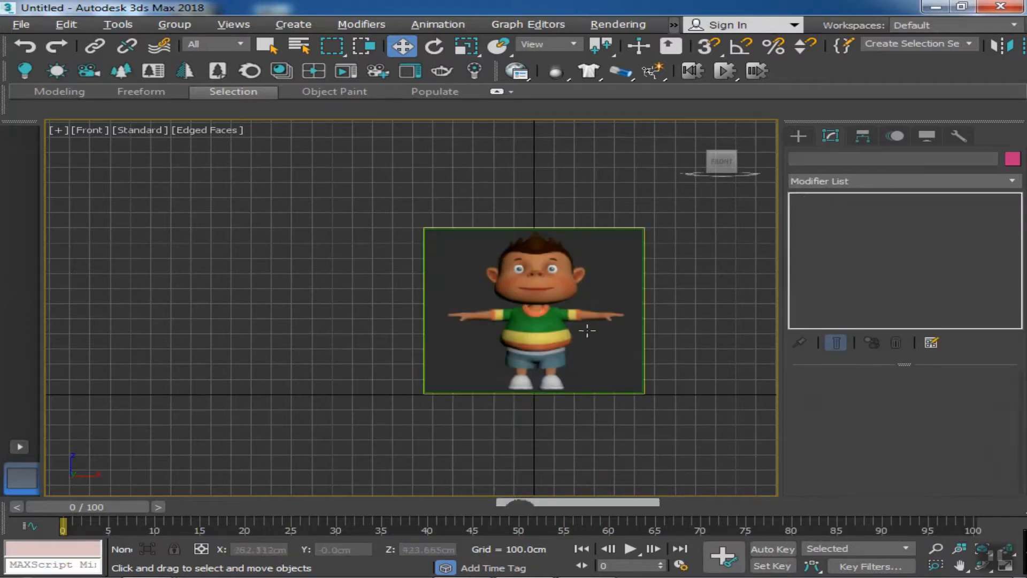
- Lower the plane's visibility in its object properties so the grid shows through the image
{"action": "left_click", "coordinate": [592, 336]}
{"action": "scroll", "coordinate": [553, 371], "scroll_direction": "up", "scroll_amount": 6}
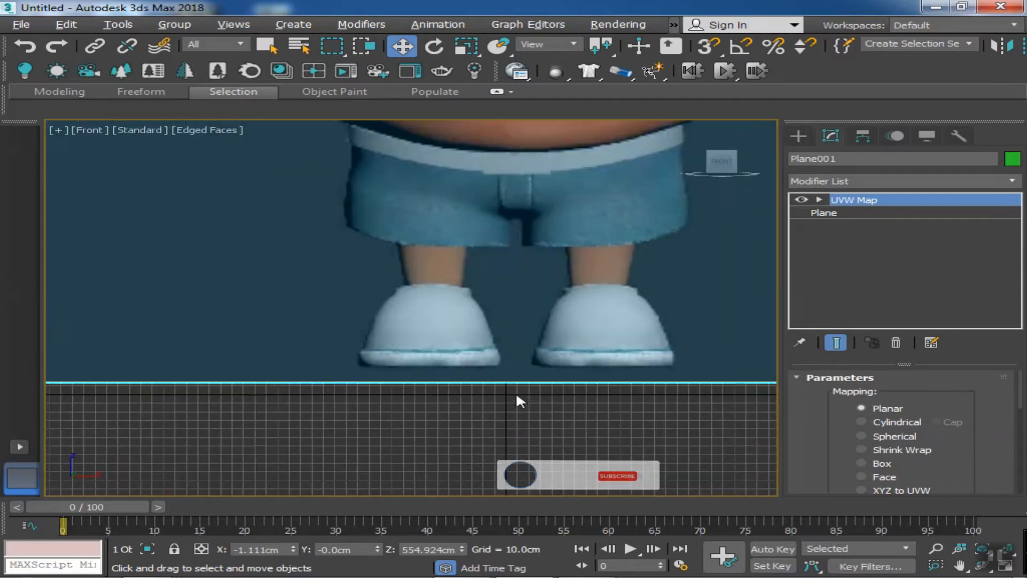
{"action": "scroll", "coordinate": [624, 341], "scroll_direction": "down", "scroll_amount": 2}
{"action": "right_click", "coordinate": [593, 277]}
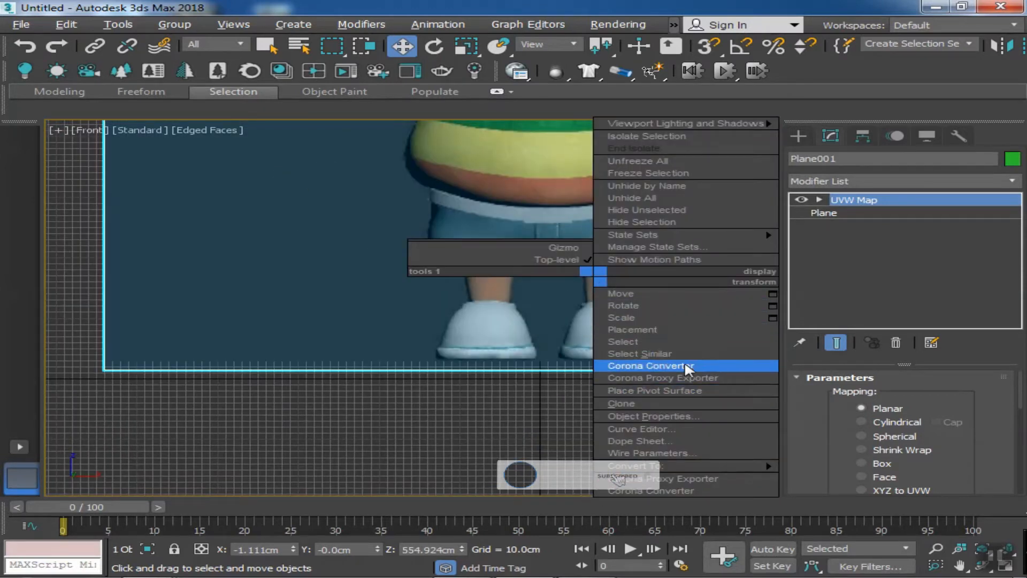
{"action": "left_click", "coordinate": [650, 416]}
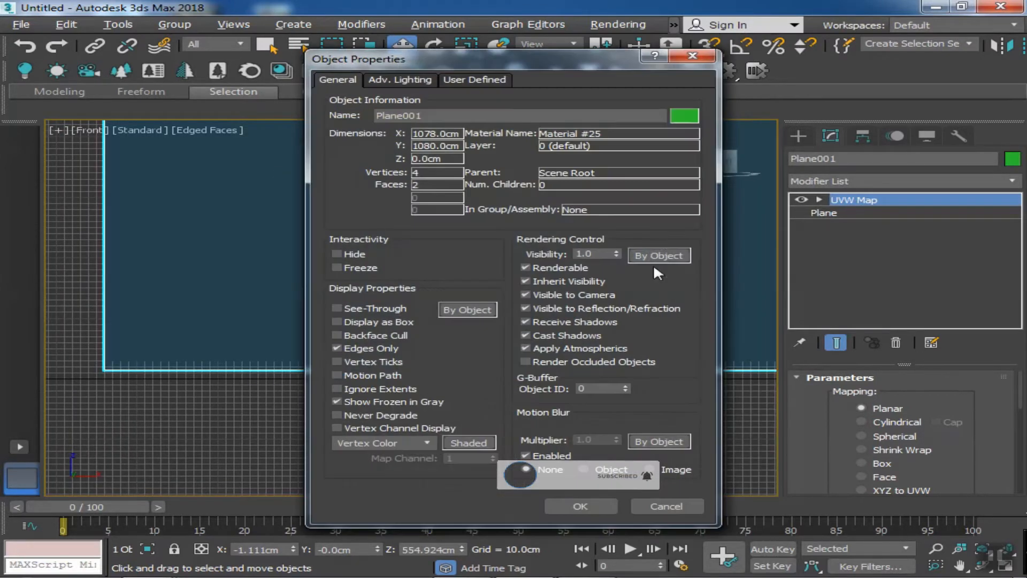
{"action": "right_click", "coordinate": [616, 255]}
{"action": "left_click", "coordinate": [575, 504]}
- Align the character with the grid axes by setting the plane's position to Z 522.397 cm and X -8.081 cm
{"action": "scroll", "coordinate": [576, 374], "scroll_direction": "up", "scroll_amount": 2}
{"action": "middle_click_drag", "start_coordinate": [577, 371], "coordinate": [531, 380]}
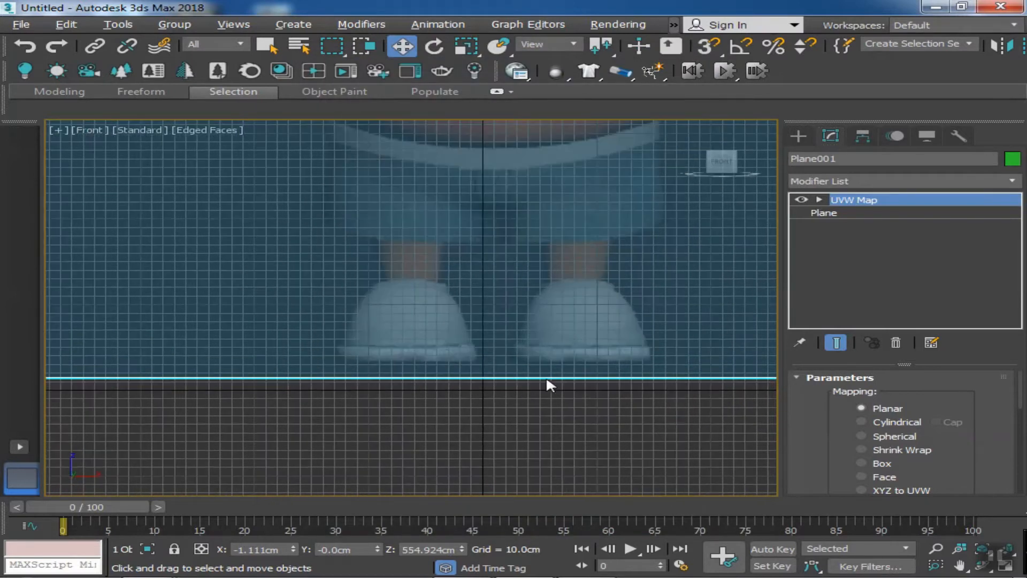
{"action": "left_click_drag", "start_coordinate": [463, 548], "coordinate": [463, 552]}
{"action": "scroll", "coordinate": [535, 422], "scroll_direction": "down", "scroll_amount": 4}
{"action": "scroll", "coordinate": [511, 265], "scroll_direction": "up", "scroll_amount": 8}
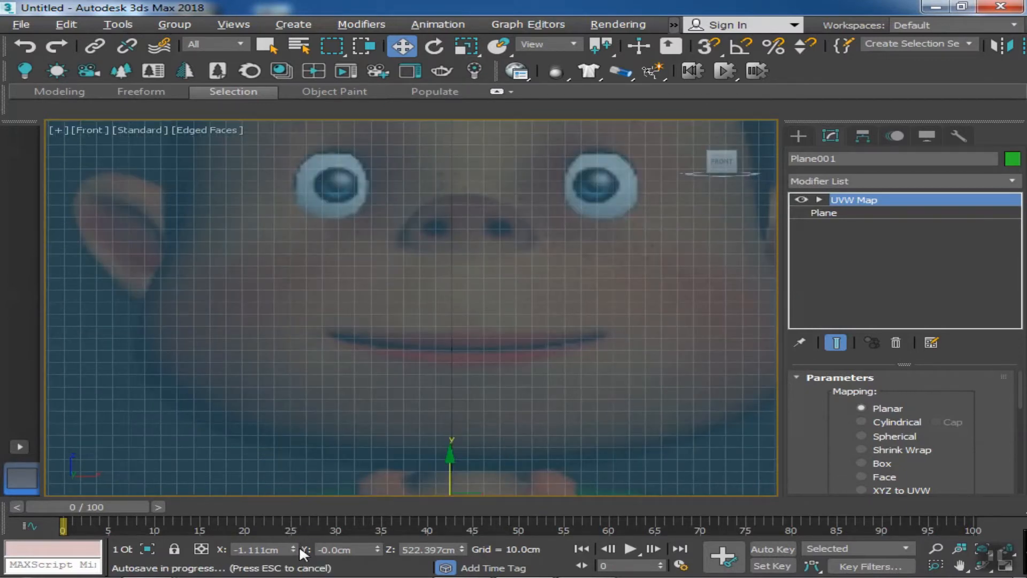
{"action": "left_click_drag", "start_coordinate": [291, 546], "coordinate": [298, 545]}
{"action": "scroll", "coordinate": [487, 332], "scroll_direction": "down", "scroll_amount": 6}
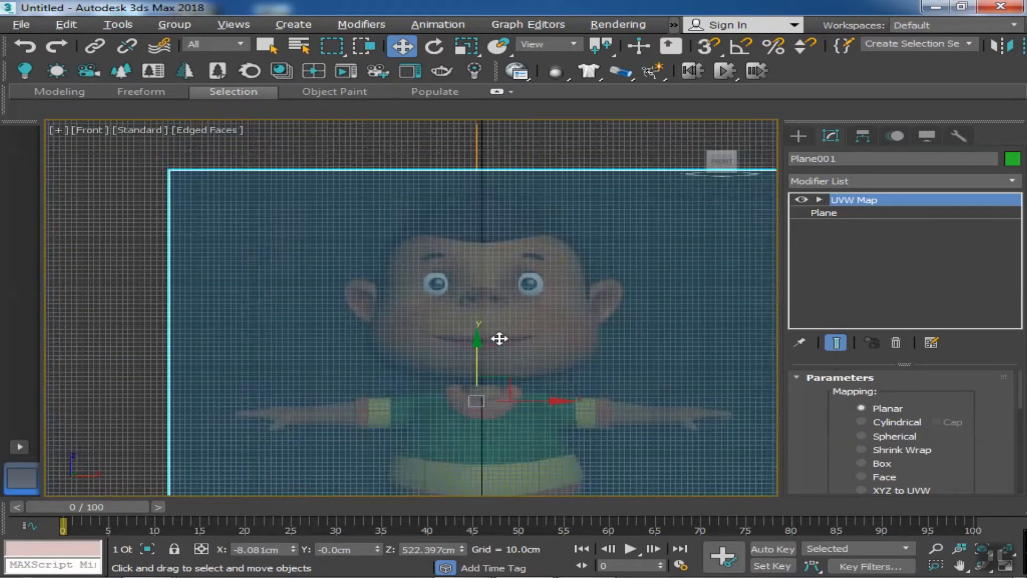
- Restore the plane's full visibility in its object properties
{"action": "right_click", "coordinate": [577, 321]}
{"action": "left_click", "coordinate": [682, 461]}
{"action": "left_click", "coordinate": [687, 60]}
{"action": "right_click", "coordinate": [601, 347]}
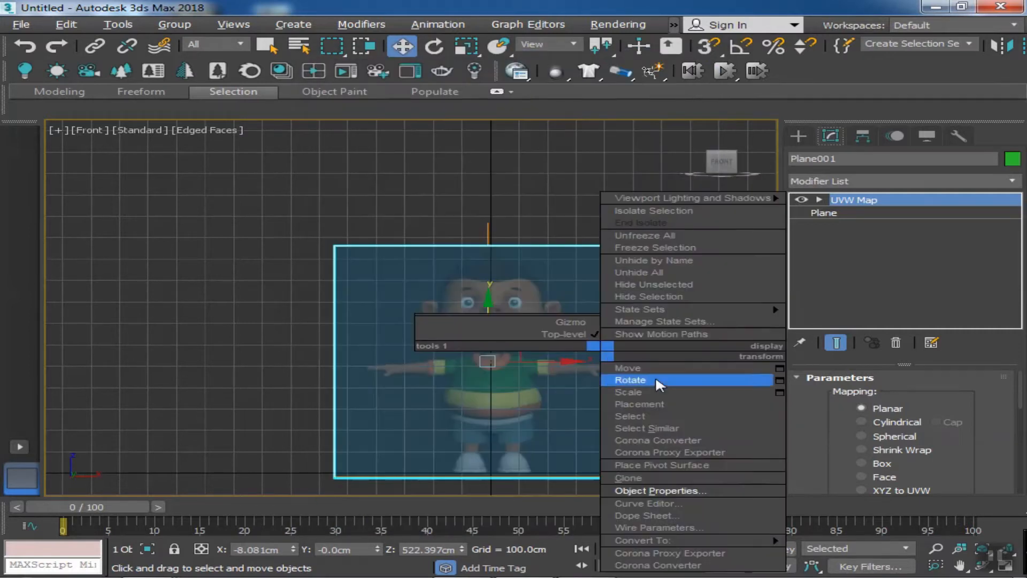
{"action": "left_click", "coordinate": [645, 489]}
{"action": "left_click", "coordinate": [581, 506]}
{"action": "left_click", "coordinate": [660, 403]}
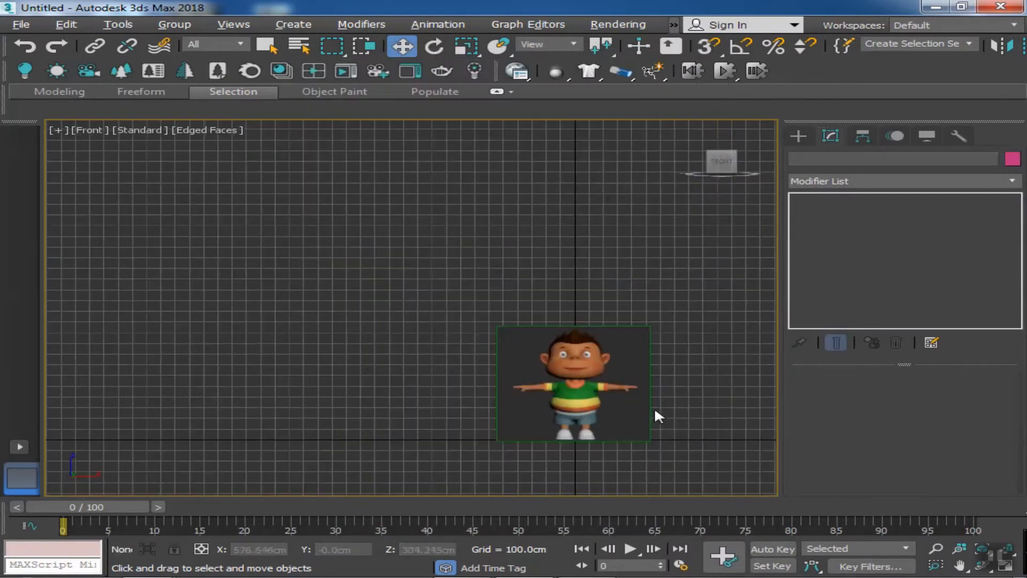
- Turn on angle snap and clone the reference plane in place
{"action": "key", "text": "alt+w"}
{"action": "middle_click_drag", "start_coordinate": [605, 252], "coordinate": [499, 224]}
{"action": "left_click", "coordinate": [534, 195]}
{"action": "left_click", "coordinate": [733, 48]}
{"action": "key", "text": "ctrl+v"}
{"action": "left_click", "coordinate": [448, 258]}
{"action": "left_click", "coordinate": [459, 351]}
- Rotate the cloned plane 90 degrees about the vertical axis and move it along X to the side of the front plane
{"action": "left_click", "coordinate": [435, 46]}
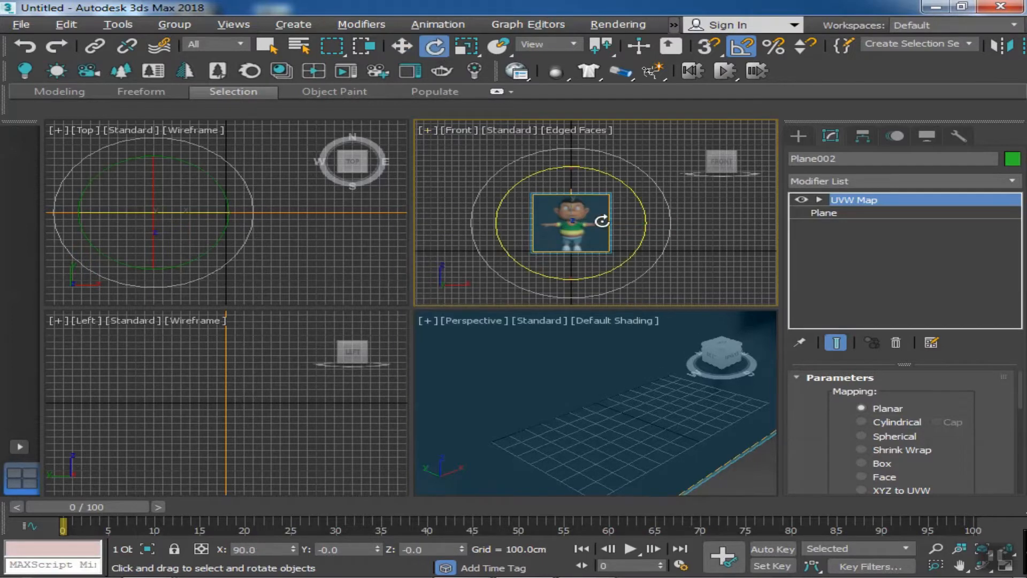
{"action": "left_click_drag", "start_coordinate": [629, 221], "coordinate": [540, 212]}
{"action": "left_click", "coordinate": [402, 46]}
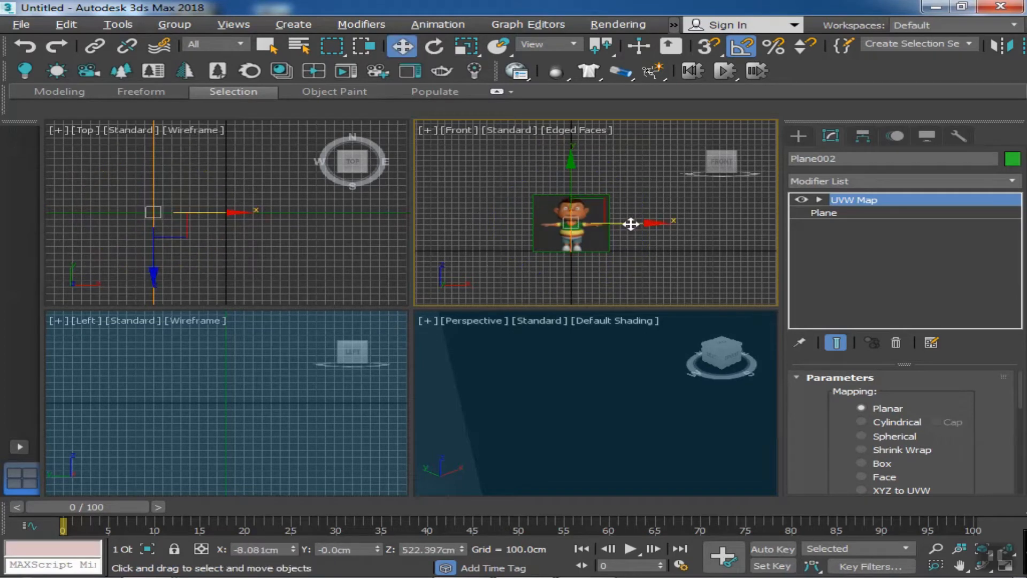
{"action": "left_click_drag", "start_coordinate": [633, 223], "coordinate": [681, 223]}
- Clone the original front plane and move the copy along Y to about -1420 cm, away from the other two planes
{"action": "left_click", "coordinate": [588, 224]}
{"action": "key", "text": "ctrl+v"}
{"action": "left_click", "coordinate": [491, 350]}
{"action": "scroll", "coordinate": [561, 374], "scroll_direction": "down", "scroll_amount": 10}
{"action": "scroll", "coordinate": [574, 394], "scroll_direction": "down", "scroll_amount": 2}
{"action": "scroll", "coordinate": [573, 395], "scroll_direction": "up", "scroll_amount": 4}
{"action": "scroll", "coordinate": [574, 394], "scroll_direction": "down", "scroll_amount": 4}
{"action": "left_click", "coordinate": [599, 377]}
{"action": "left_click_drag", "start_coordinate": [571, 364], "coordinate": [593, 385]}
{"action": "left_click", "coordinate": [558, 384]}
{"action": "left_click_drag", "start_coordinate": [535, 372], "coordinate": [598, 399]}
{"action": "left_click", "coordinate": [556, 423]}
- Select all three reference planes and turn off Show Frozen in Gray in their object properties
{"action": "key", "text": "alt+w"}
{"action": "middle_click_drag", "start_coordinate": [571, 415], "coordinate": [407, 369], "text": "alt"}
{"action": "scroll", "coordinate": [363, 294], "scroll_direction": "up", "scroll_amount": 3}
{"action": "scroll", "coordinate": [362, 294], "scroll_direction": "down", "scroll_amount": 4}
{"action": "middle_click_drag", "start_coordinate": [369, 303], "coordinate": [432, 342], "text": "alt"}
{"action": "left_click_drag", "start_coordinate": [682, 445], "coordinate": [393, 274]}
{"action": "right_click", "coordinate": [393, 273]}
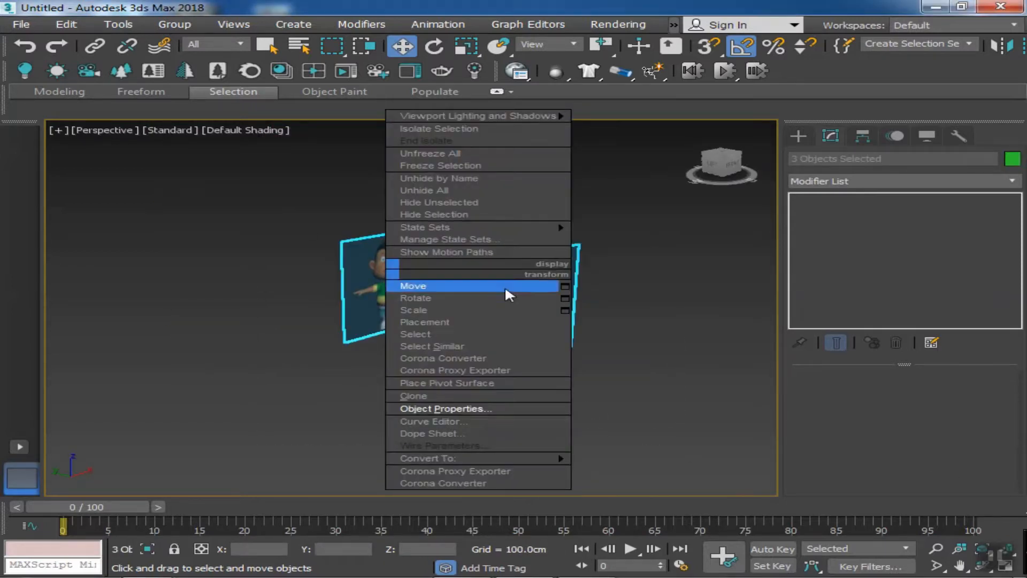
{"action": "left_click", "coordinate": [446, 409]}
{"action": "left_click", "coordinate": [580, 506]}
- Create a new layer in the Layer Explorer containing the three selected planes
{"action": "left_click_drag", "start_coordinate": [621, 427], "coordinate": [278, 207]}
{"action": "left_click_drag", "start_coordinate": [856, 46], "coordinate": [721, 45]}
{"action": "left_click", "coordinate": [969, 46]}
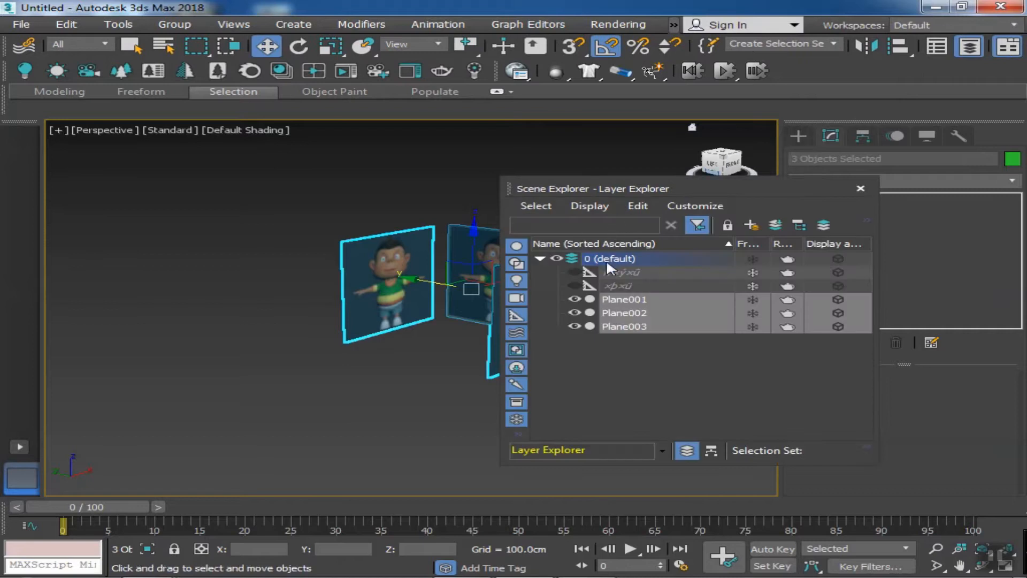
{"action": "left_click", "coordinate": [751, 225]}
{"action": "left_click", "coordinate": [670, 329]}
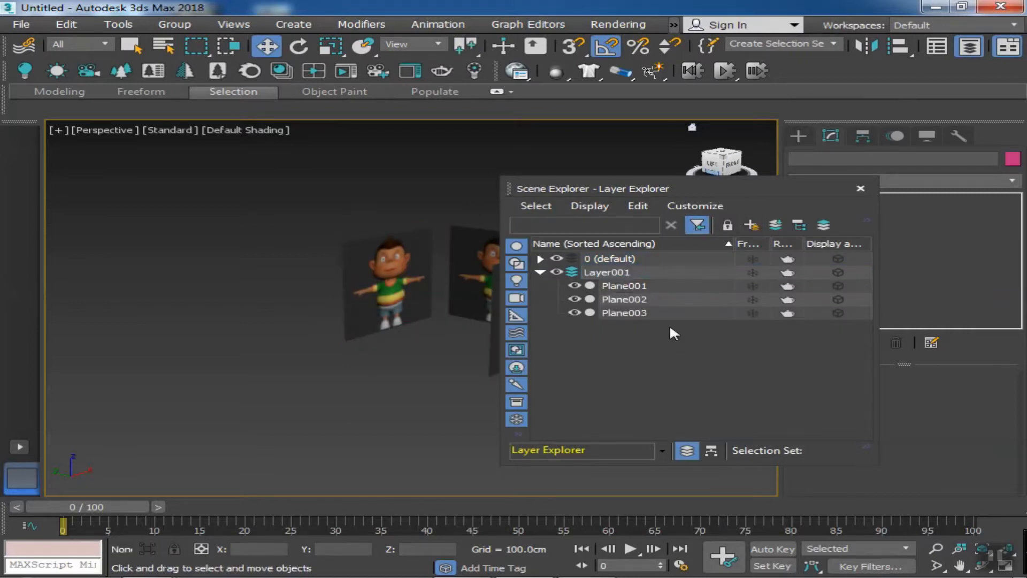
- Hide Plane003, freeze Layer001, and return to the four-viewport layout
{"action": "left_click", "coordinate": [491, 324]}
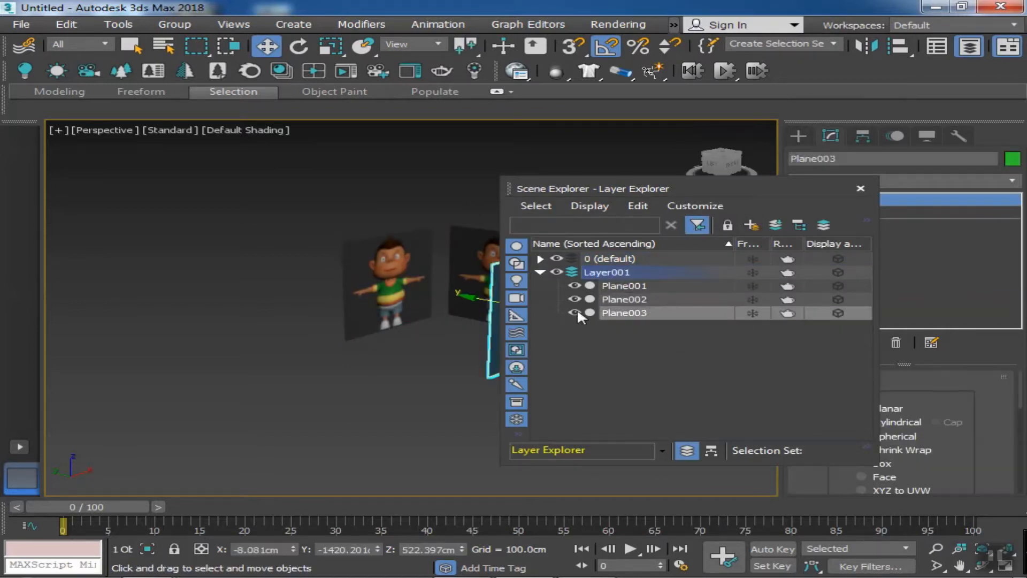
{"action": "left_click", "coordinate": [753, 272]}
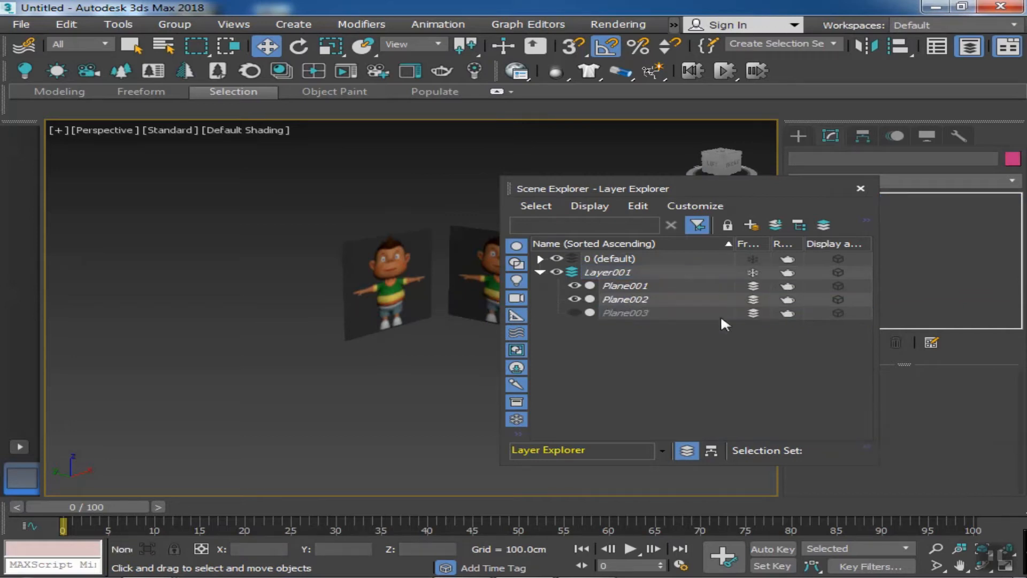
{"action": "left_click", "coordinate": [859, 188]}
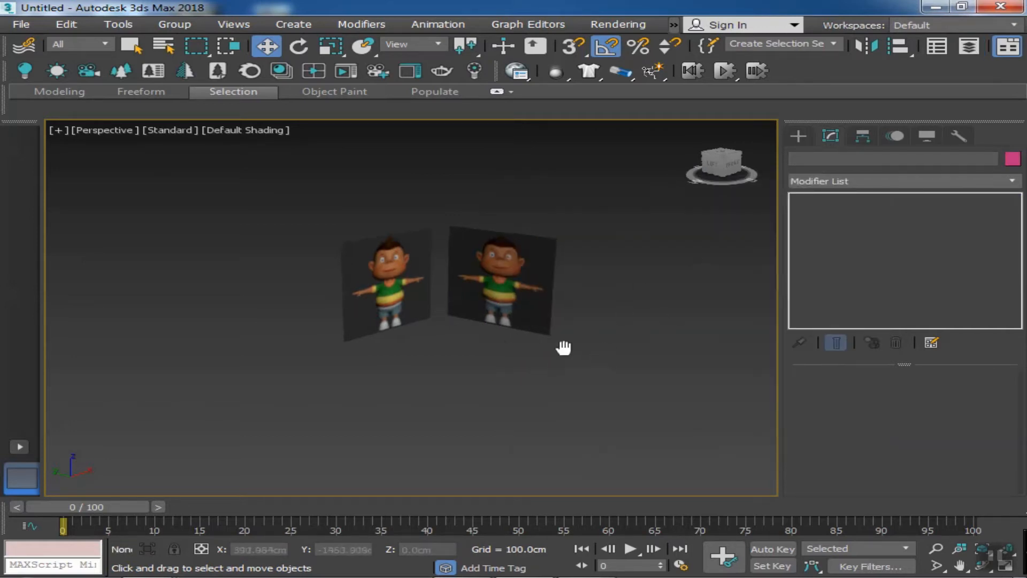
{"action": "middle_click_drag", "start_coordinate": [563, 348], "coordinate": [541, 373]}
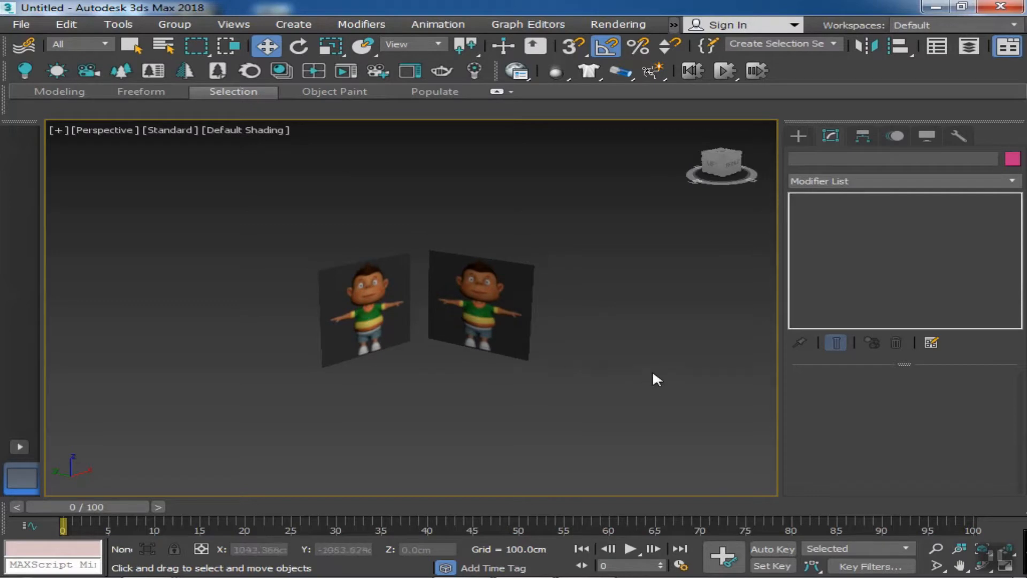
{"action": "key", "text": "alt+w"}
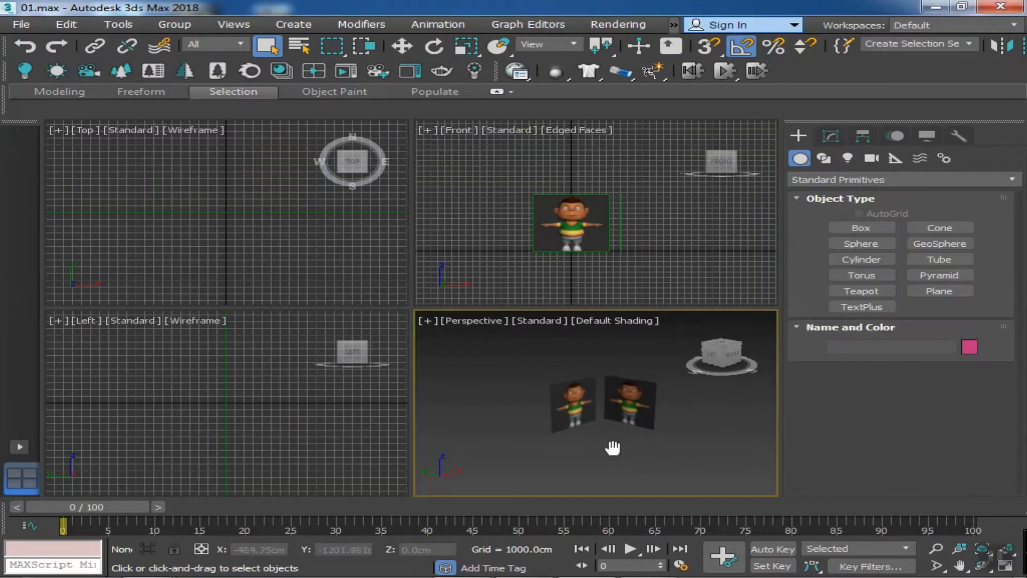
- Unfreeze Layer001 and unhide Plane003 in the Layer Explorer
{"action": "key", "text": "alt+w"}
{"action": "left_click_drag", "start_coordinate": [824, 43], "coordinate": [724, 42]}
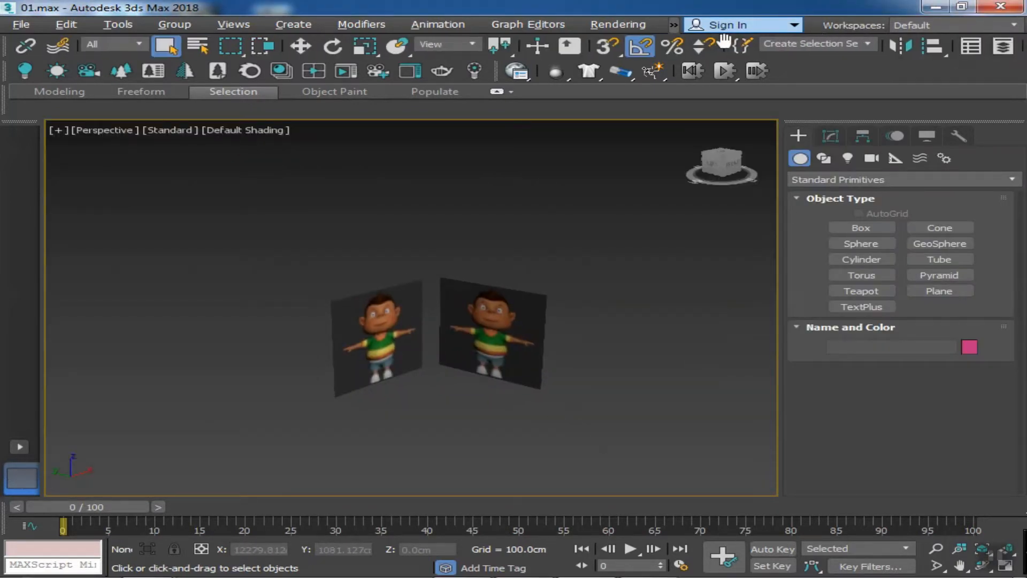
{"action": "left_click", "coordinate": [1004, 47]}
{"action": "left_click", "coordinate": [539, 273]}
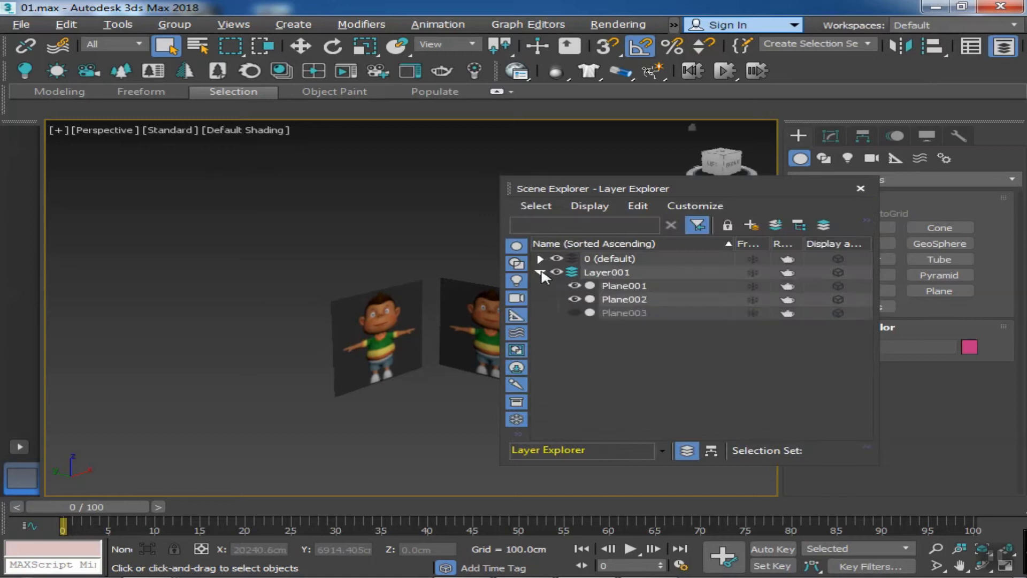
{"action": "left_click", "coordinate": [860, 189]}
{"action": "left_click", "coordinate": [529, 369]}
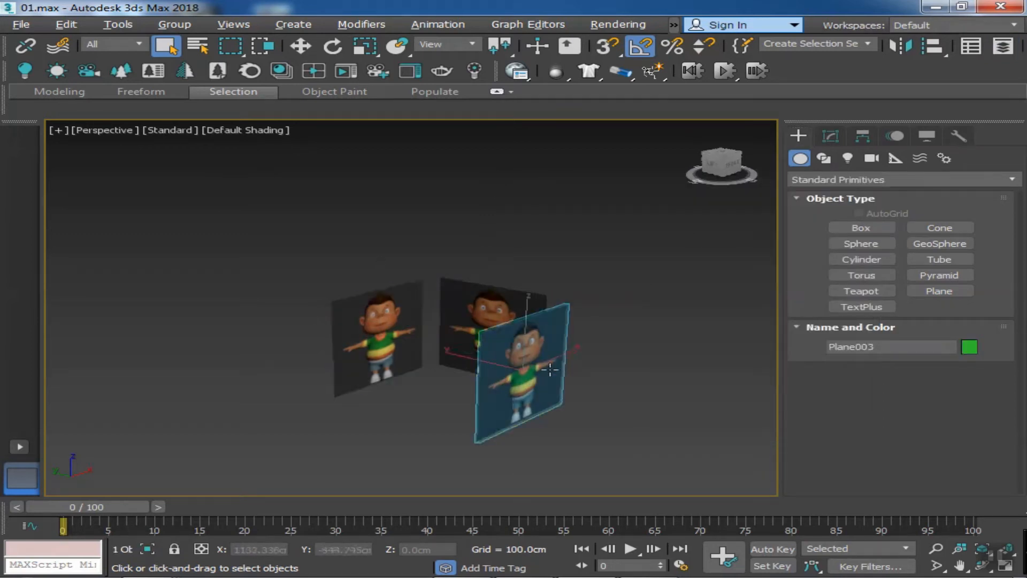
- Try the side-view character image from the karakter folder on Plane001, and undo the change
{"action": "mouse_move", "coordinate": [149, 566]}
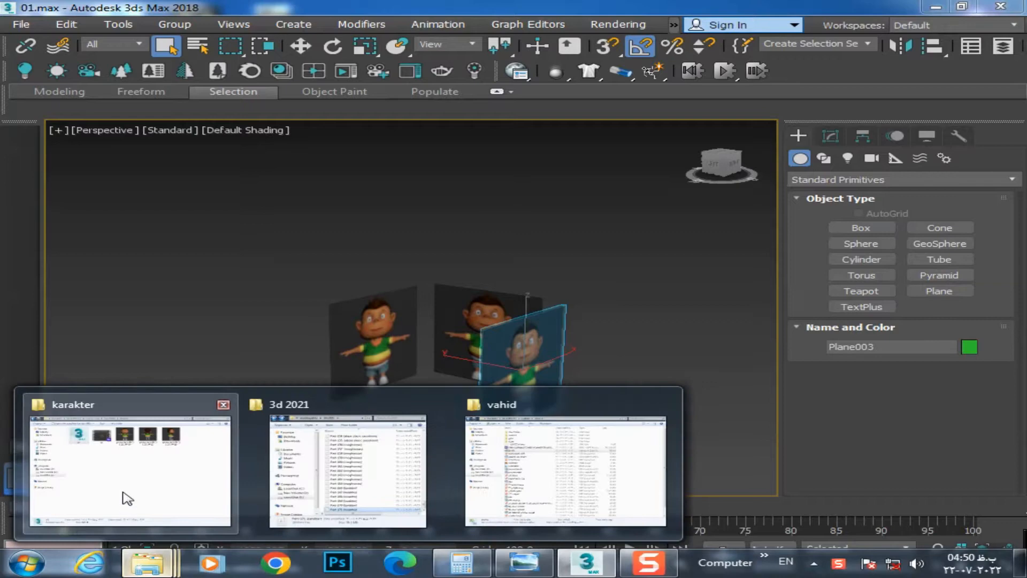
{"action": "left_click", "coordinate": [127, 496]}
{"action": "left_click_drag", "start_coordinate": [722, 107], "coordinate": [378, 365]}
{"action": "left_click", "coordinate": [397, 357]}
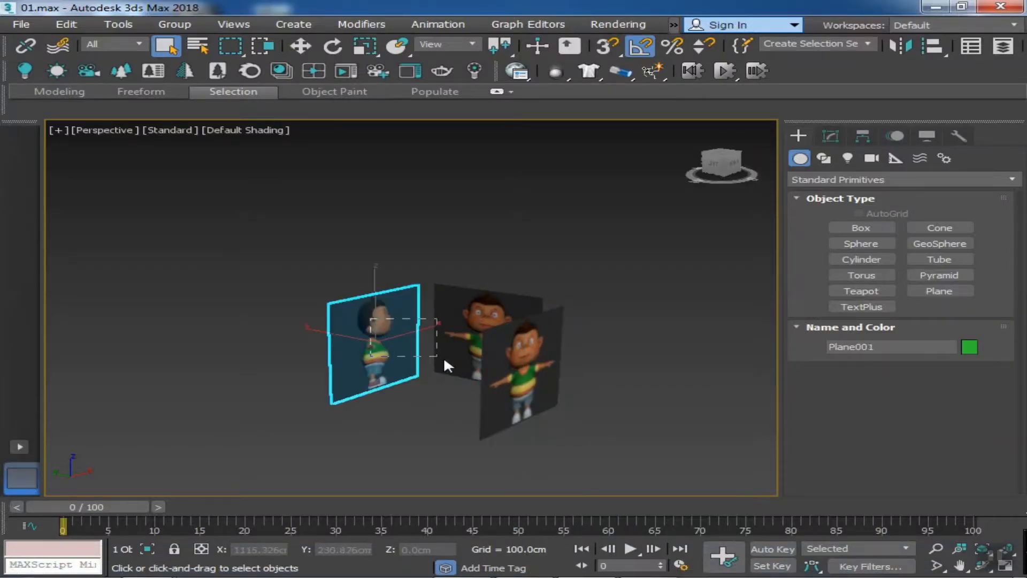
{"action": "left_click", "coordinate": [428, 389]}
{"action": "mouse_move", "coordinate": [429, 388]}
{"action": "middle_mouse_down", "text": "alt"}
{"action": "mouse_move", "coordinate": [483, 383]}
{"action": "mouse_move", "coordinate": [428, 382]}
{"action": "mouse_move", "coordinate": [454, 376]}
{"action": "mouse_move", "coordinate": [442, 375]}
{"action": "middle_mouse_up", "text": "alt"}
{"action": "key", "text": "ctrl+z"}
{"action": "key", "text": "ctrl+z"}
{"action": "key", "text": "ctrl+z"}
{"action": "left_click", "coordinate": [443, 373]}
- Apply the side-view character image from the karakter folder to Plane002, the plane rotated 90 degrees
{"action": "left_click", "coordinate": [147, 565]}
{"action": "left_click", "coordinate": [214, 464]}
{"action": "left_click_drag", "start_coordinate": [722, 120], "coordinate": [453, 365]}
{"action": "left_click", "coordinate": [537, 394]}
{"action": "left_click", "coordinate": [497, 394]}
{"action": "middle_click_drag", "start_coordinate": [496, 394], "coordinate": [480, 410], "text": "alt"}
{"action": "left_click", "coordinate": [635, 456]}
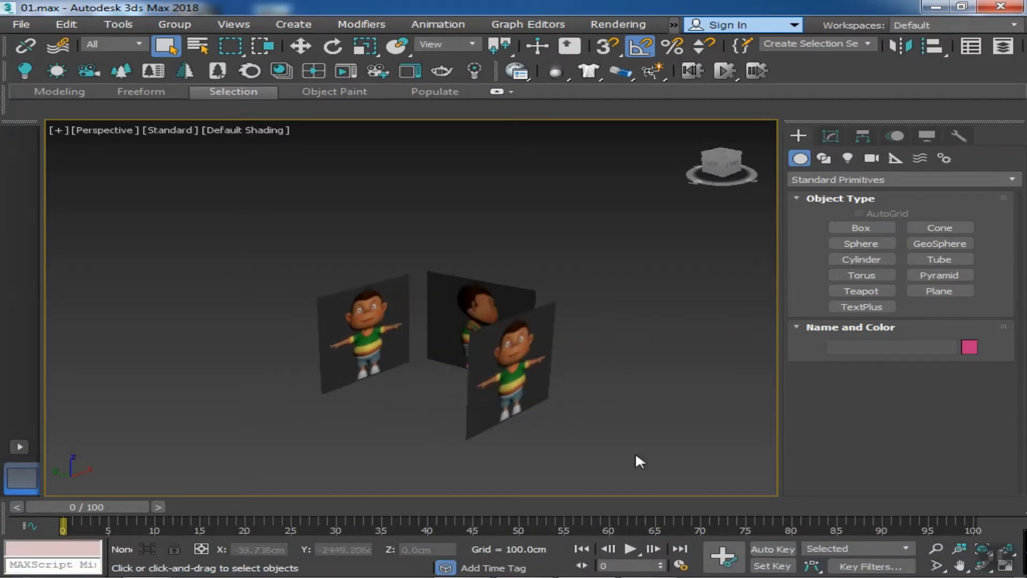
- Hide Plane003 and freeze Layer001 in the Layer Explorer
{"action": "left_click", "coordinate": [1011, 48]}
{"action": "left_click", "coordinate": [497, 348]}
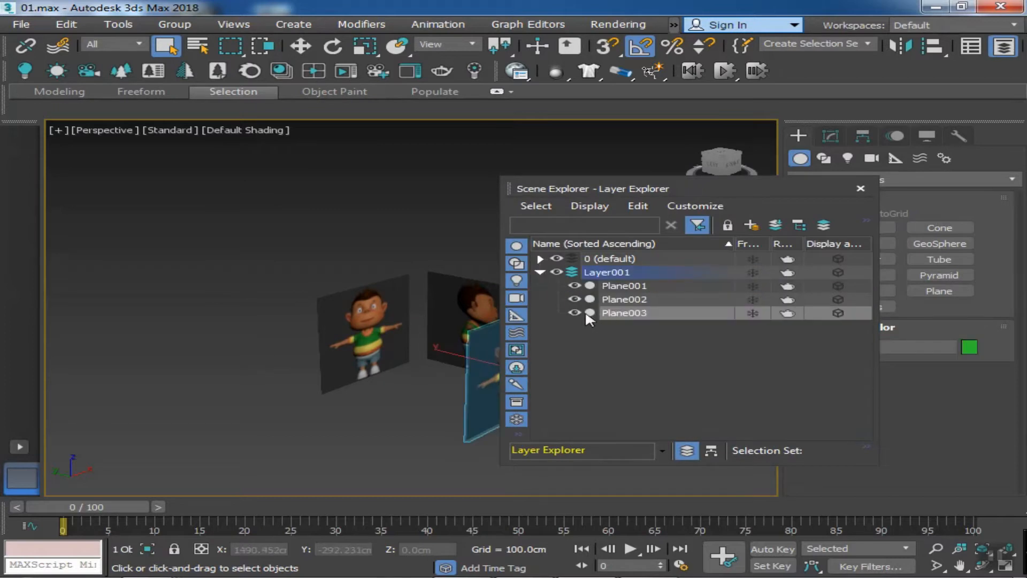
{"action": "left_click", "coordinate": [575, 313]}
{"action": "left_click", "coordinate": [752, 273]}
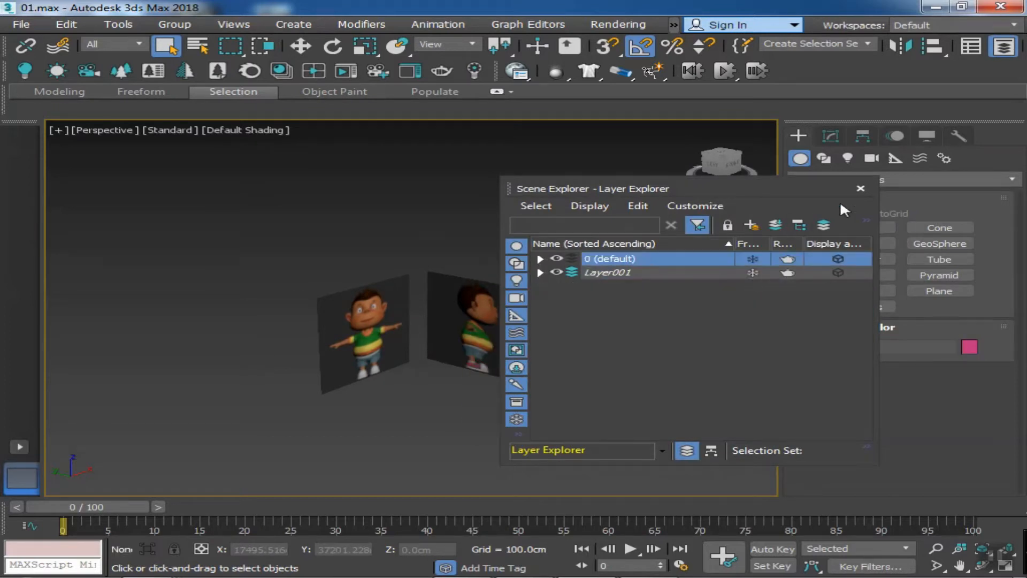
- Close the Layer Explorer and display the Left viewport in DX Mode with Default Shading, framed on the side-view character image
{"action": "left_click", "coordinate": [860, 188]}
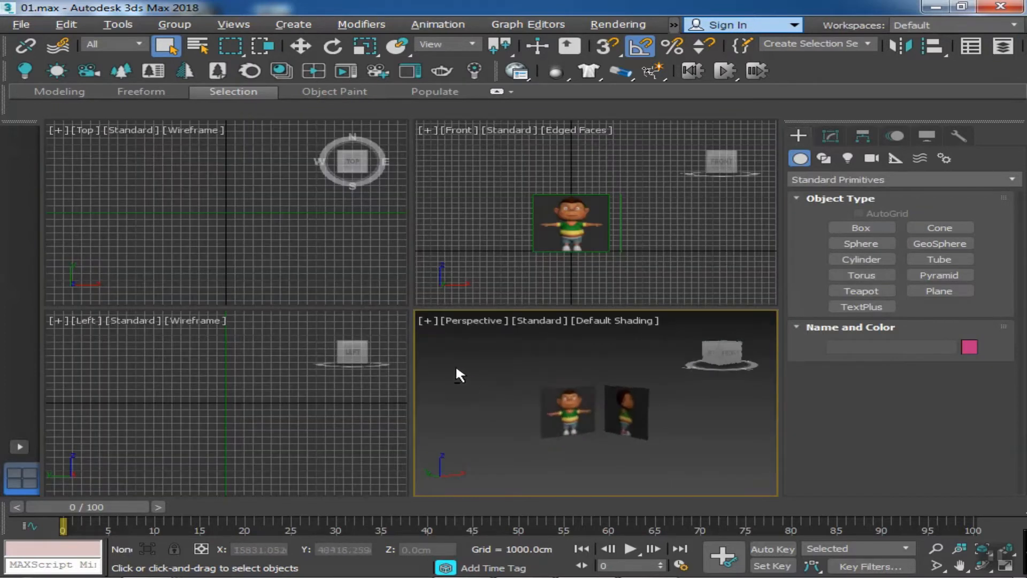
{"action": "left_click", "coordinate": [131, 324]}
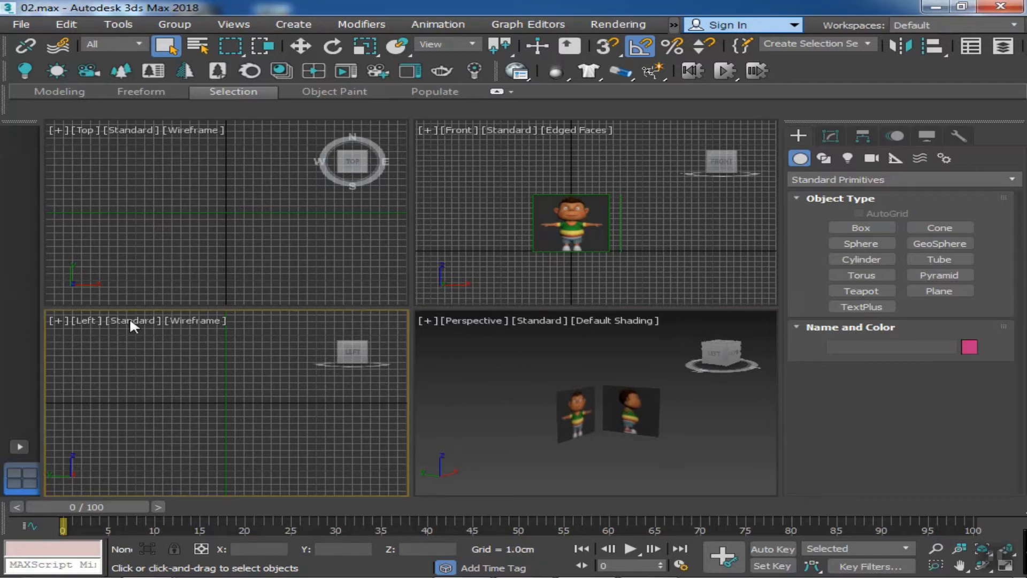
{"action": "left_click", "coordinate": [184, 385]}
{"action": "left_click", "coordinate": [206, 320]}
{"action": "left_click", "coordinate": [138, 322]}
{"action": "left_click", "coordinate": [192, 322]}
{"action": "left_click", "coordinate": [225, 333]}
{"action": "scroll", "coordinate": [223, 395], "scroll_direction": "down", "scroll_amount": 2}
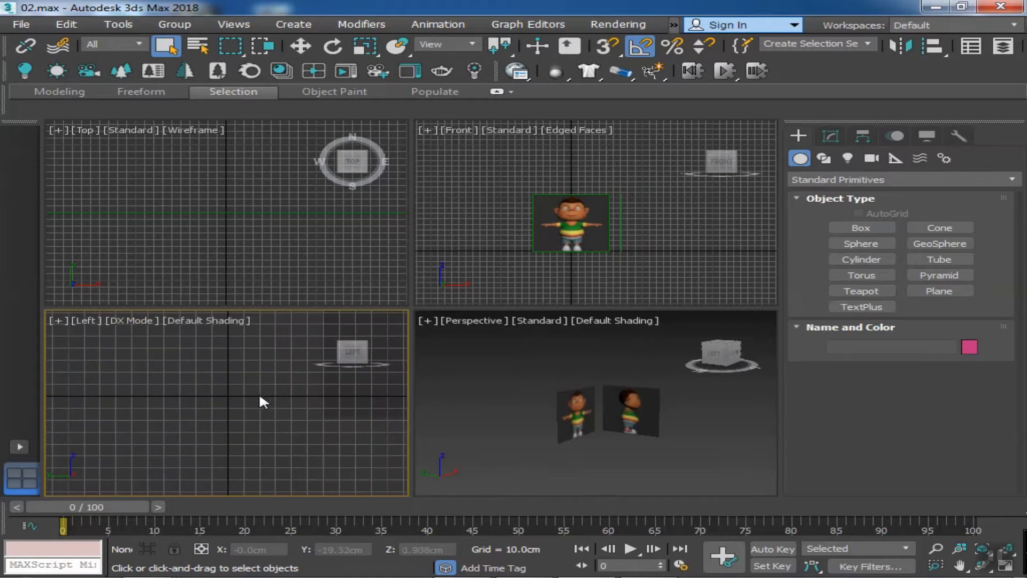
{"action": "key", "text": "f"}
{"action": "scroll", "coordinate": [269, 393], "scroll_direction": "down", "scroll_amount": 5}
{"action": "middle_click_drag", "start_coordinate": [271, 393], "coordinate": [275, 450]}
{"action": "key", "text": "l"}
{"action": "scroll", "coordinate": [289, 443], "scroll_direction": "down", "scroll_amount": 8}
{"action": "scroll", "coordinate": [334, 409], "scroll_direction": "up", "scroll_amount": 3}
{"action": "middle_click_drag", "start_coordinate": [335, 410], "coordinate": [246, 436]}
- Draw a plane about 44 cm long and 15.7 cm wide in the Front view, beside the outer corner of the eye
{"action": "left_click", "coordinate": [219, 231]}
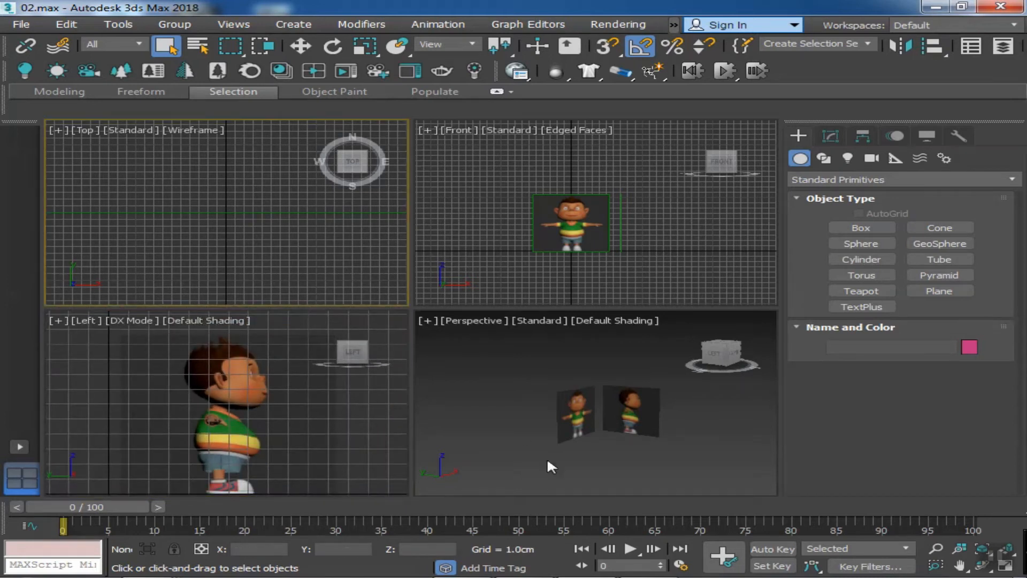
{"action": "scroll", "coordinate": [608, 462], "scroll_direction": "up", "scroll_amount": 3}
{"action": "scroll", "coordinate": [588, 232], "scroll_direction": "up", "scroll_amount": 10}
{"action": "scroll", "coordinate": [566, 221], "scroll_direction": "down", "scroll_amount": 8}
{"action": "scroll", "coordinate": [556, 209], "scroll_direction": "up", "scroll_amount": 10}
{"action": "scroll", "coordinate": [583, 213], "scroll_direction": "down", "scroll_amount": 2}
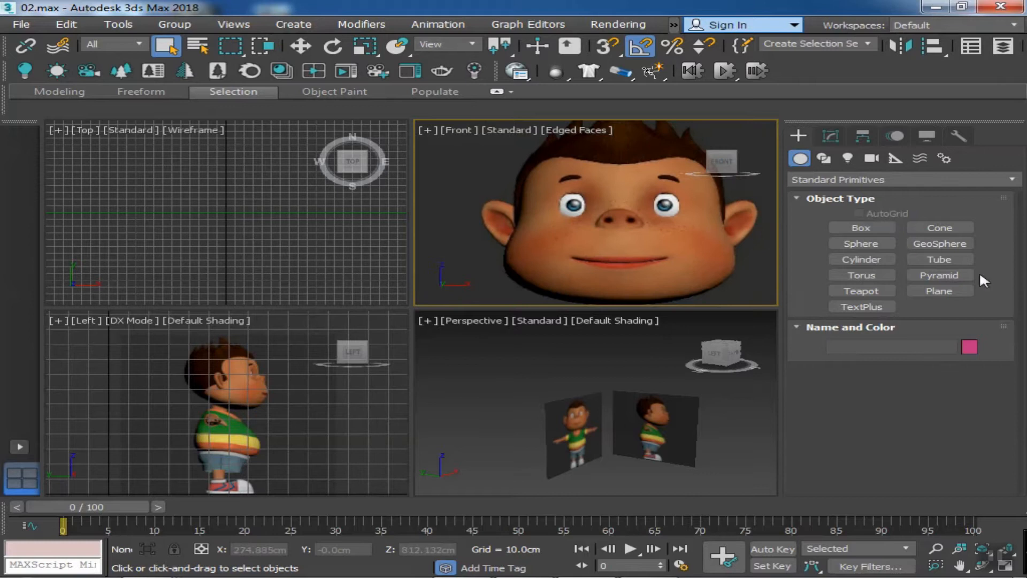
{"action": "left_click", "coordinate": [939, 290]}
{"action": "scroll", "coordinate": [557, 203], "scroll_direction": "up", "scroll_amount": 6}
{"action": "left_click_drag", "start_coordinate": [544, 178], "coordinate": [528, 188]}
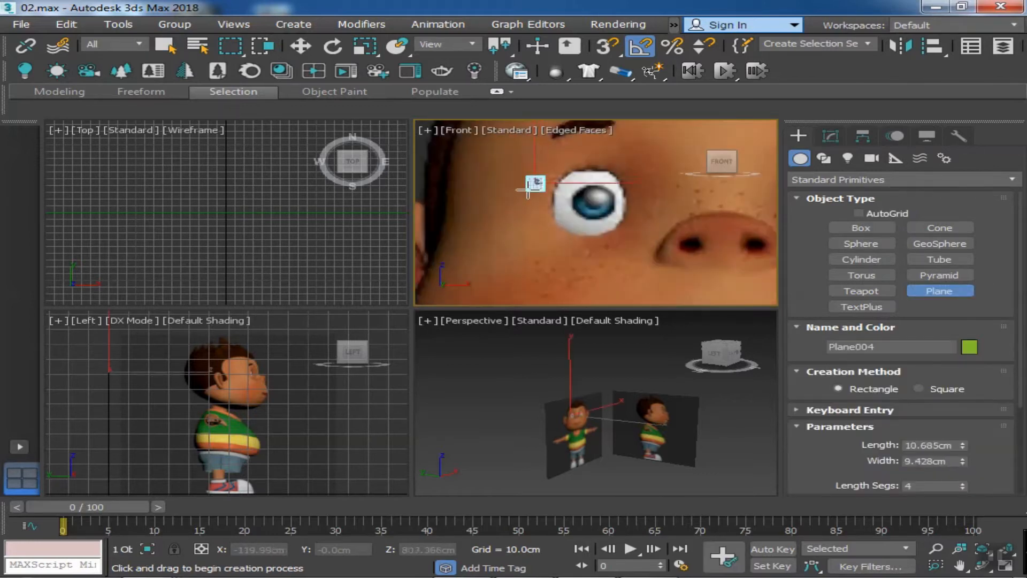
{"action": "right_click", "coordinate": [518, 229]}
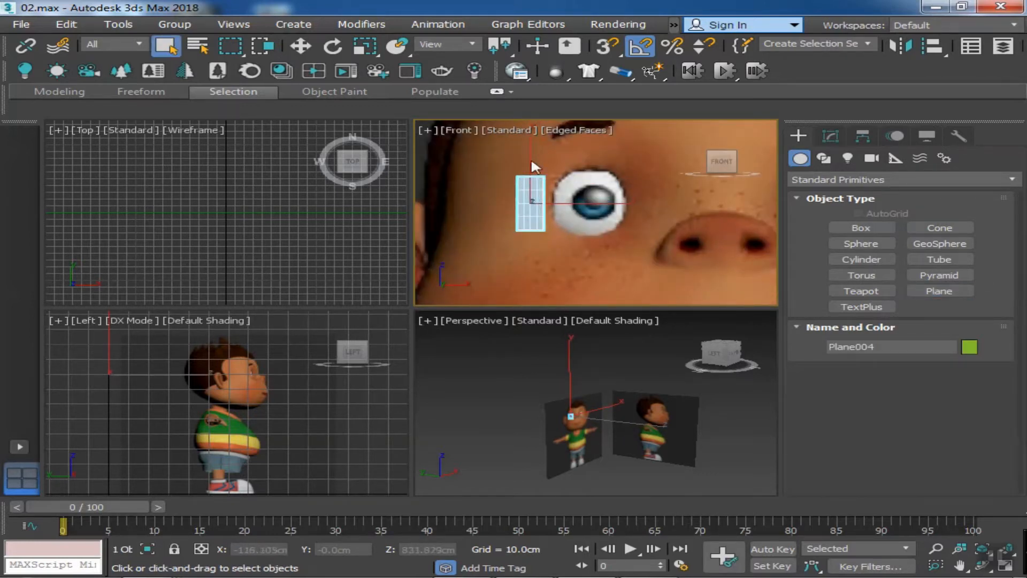
- Reduce the plane to 1 length and 1 width segment, nudge it closer to the eye, and convert it to Editable Poly
{"action": "left_click", "coordinate": [830, 136]}
{"action": "right_click", "coordinate": [963, 453]}
{"action": "scroll", "coordinate": [571, 274], "scroll_direction": "up", "scroll_amount": 2}
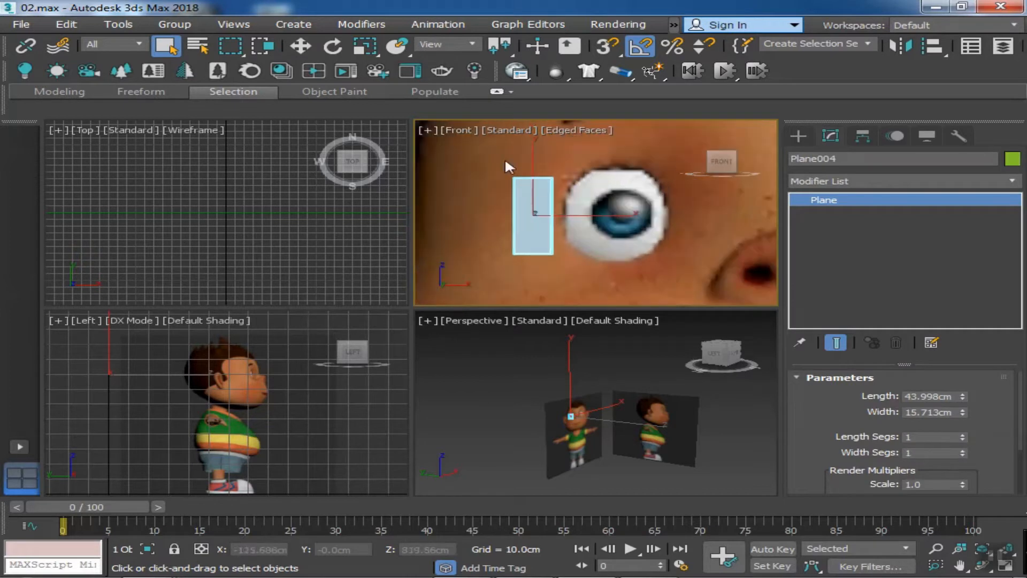
{"action": "left_click", "coordinate": [301, 46]}
{"action": "left_click_drag", "start_coordinate": [547, 192], "coordinate": [553, 184]}
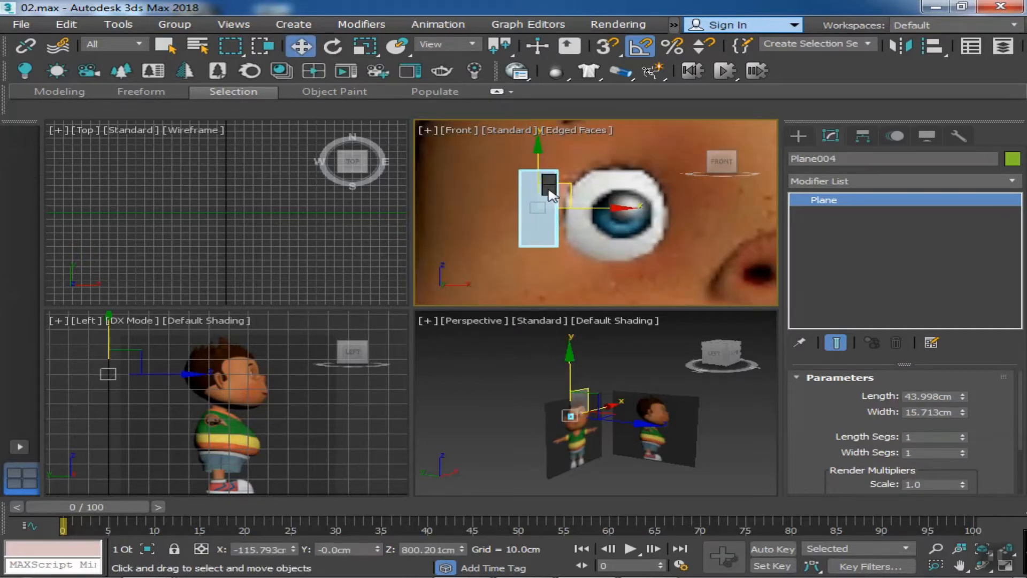
{"action": "right_click", "coordinate": [548, 188]}
{"action": "mouse_move", "coordinate": [673, 374]}
{"action": "left_click", "coordinate": [782, 385]}
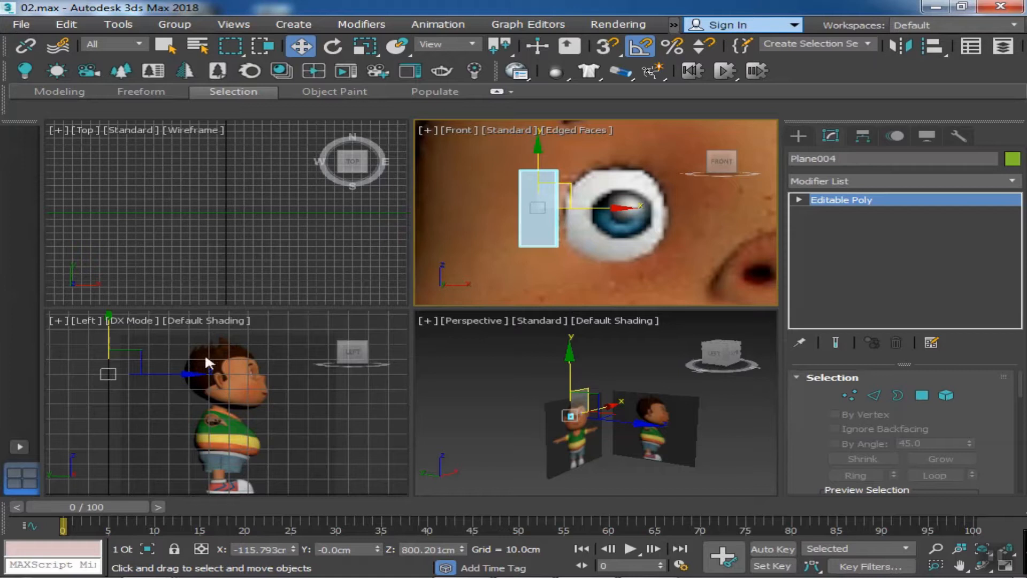
- Move the plane along its depth in the Left view to the eye area of the side image
{"action": "middle_click_drag", "start_coordinate": [194, 386], "coordinate": [190, 401]}
{"action": "scroll", "coordinate": [189, 401], "scroll_direction": "up", "scroll_amount": 4}
{"action": "left_click_drag", "start_coordinate": [130, 388], "coordinate": [375, 389]}
{"action": "scroll", "coordinate": [304, 390], "scroll_direction": "up", "scroll_amount": 5}
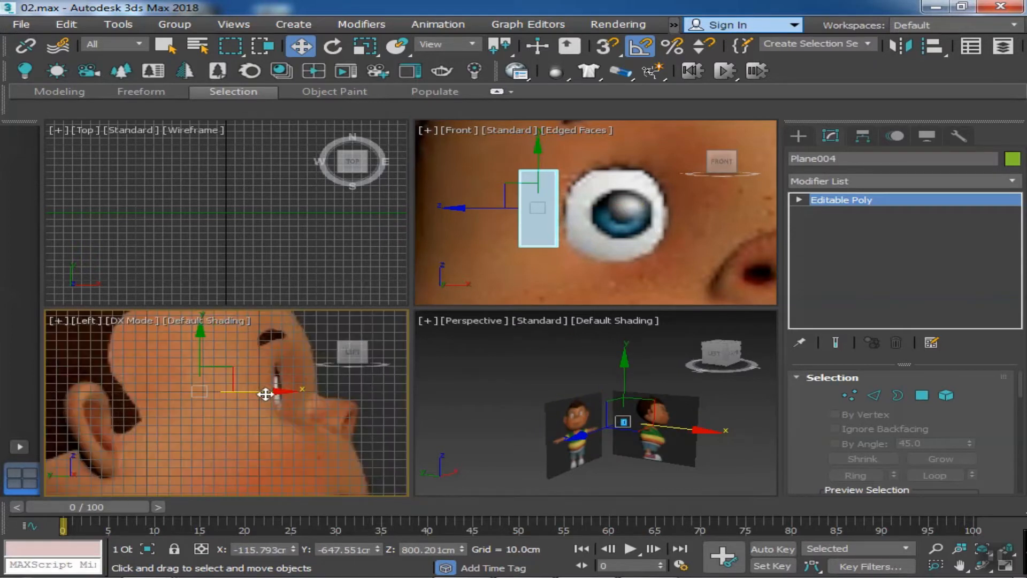
{"action": "middle_click_drag", "start_coordinate": [270, 392], "coordinate": [280, 393]}
{"action": "scroll", "coordinate": [280, 392], "scroll_direction": "up", "scroll_amount": 2}
{"action": "left_click_drag", "start_coordinate": [257, 392], "coordinate": [383, 391]}
{"action": "scroll", "coordinate": [337, 390], "scroll_direction": "up", "scroll_amount": 2}
{"action": "scroll", "coordinate": [325, 391], "scroll_direction": "down", "scroll_amount": 2}
{"action": "scroll", "coordinate": [345, 393], "scroll_direction": "down", "scroll_amount": 5}
{"action": "middle_click_drag", "start_coordinate": [354, 396], "coordinate": [329, 422], "text": "alt"}
{"action": "left_click", "coordinate": [357, 366]}
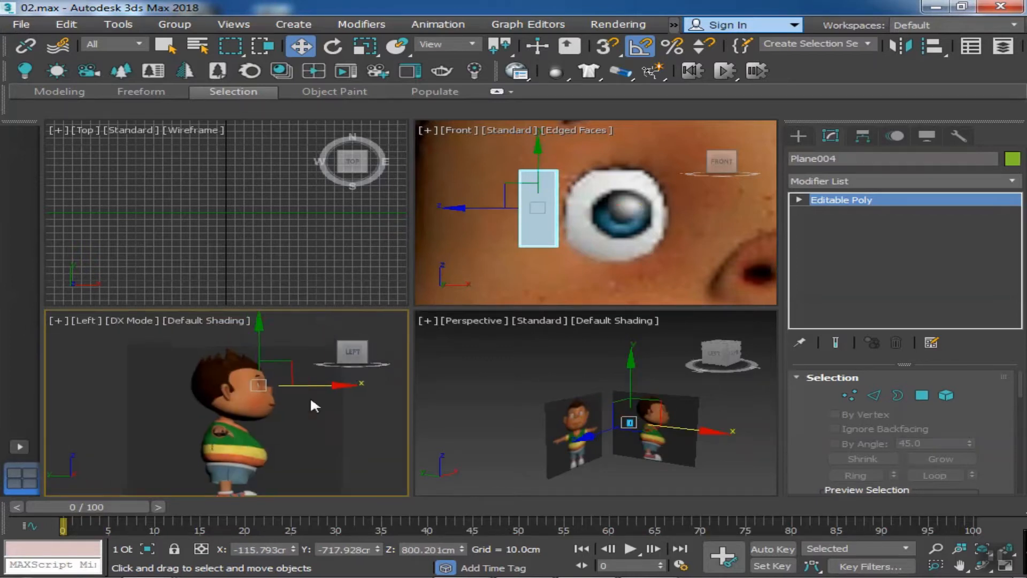
- Reselect the plane, adjust its depth in the side view, and lower it slightly beside the eye in the Front view
{"action": "scroll", "coordinate": [299, 386], "scroll_direction": "up", "scroll_amount": 5}
{"action": "left_click", "coordinate": [252, 377]}
{"action": "left_click", "coordinate": [542, 226]}
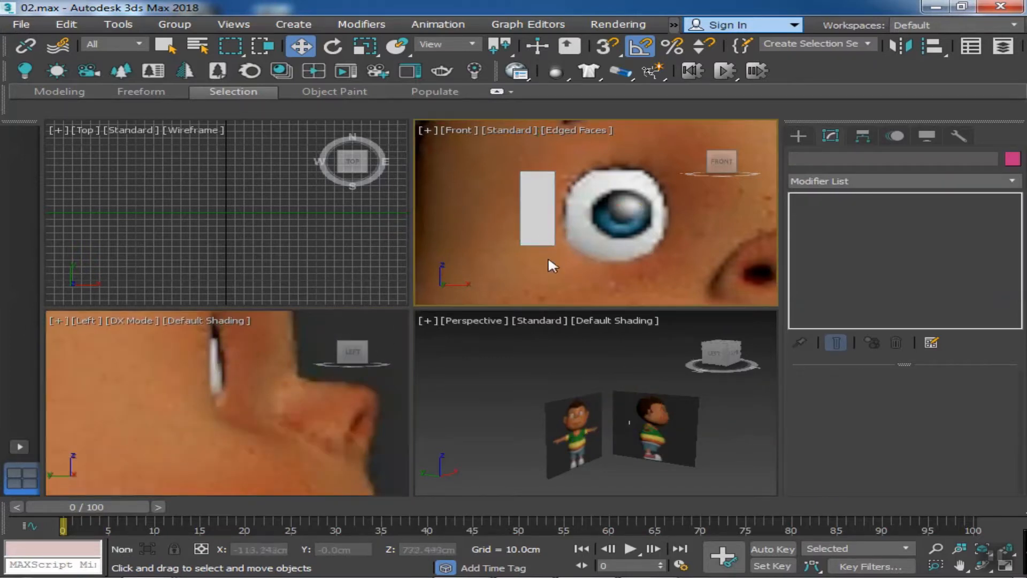
{"action": "scroll", "coordinate": [561, 252], "scroll_direction": "down", "scroll_amount": 2}
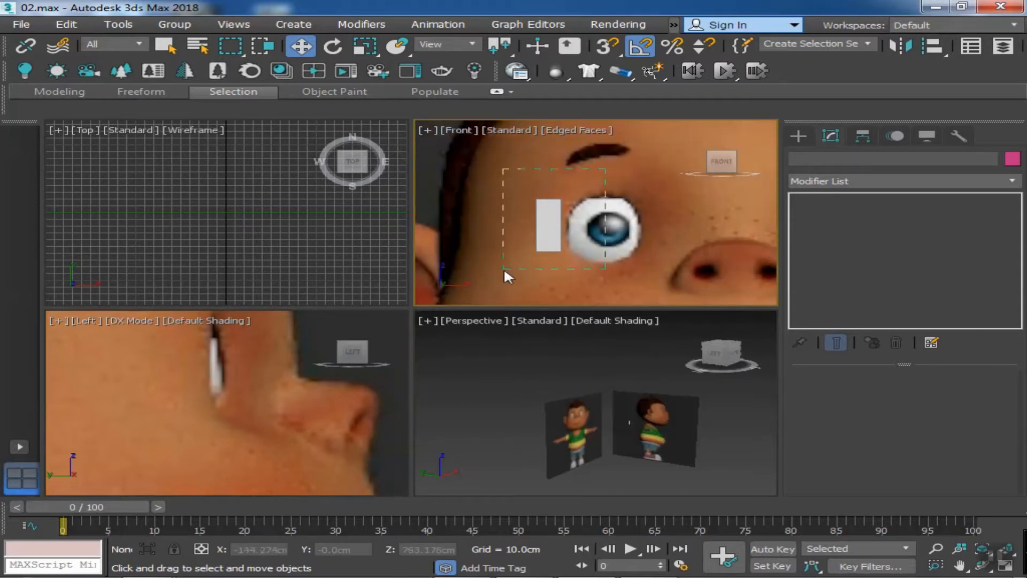
{"action": "left_click", "coordinate": [551, 235]}
{"action": "scroll", "coordinate": [265, 368], "scroll_direction": "down", "scroll_amount": 3}
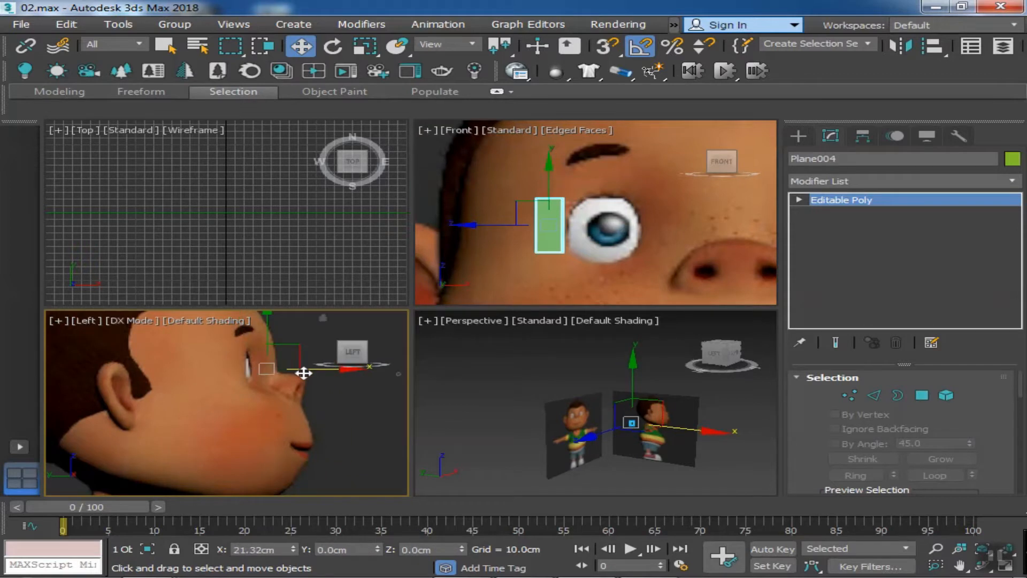
{"action": "left_click", "coordinate": [494, 231]}
{"action": "left_click", "coordinate": [552, 224]}
{"action": "left_click_drag", "start_coordinate": [583, 205], "coordinate": [582, 211]}
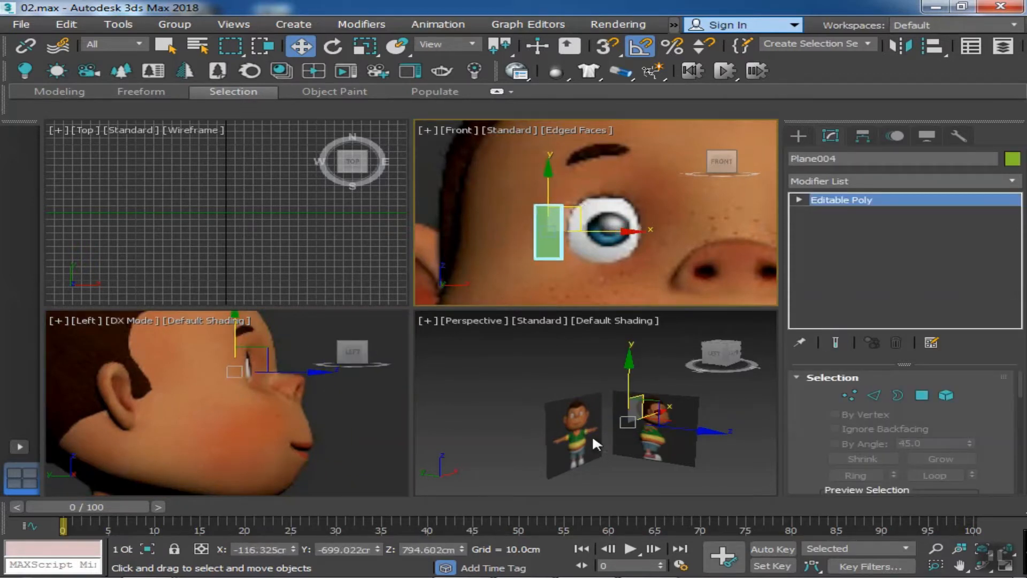
- Show edged faces in the Left viewport and align the plane just behind the eye in the side image
{"action": "middle_click_drag", "start_coordinate": [629, 434], "coordinate": [641, 403], "text": "alt"}
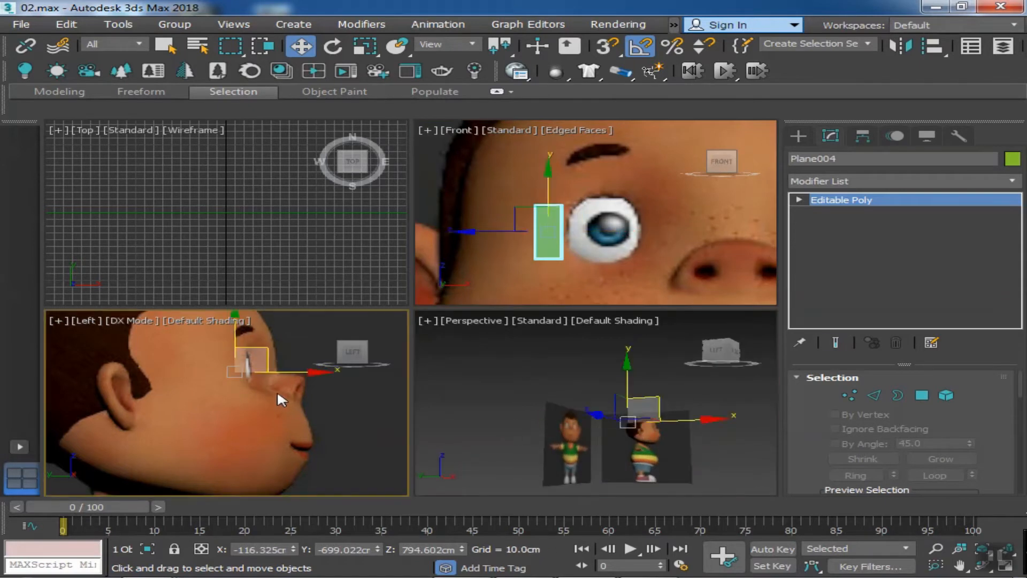
{"action": "left_click", "coordinate": [256, 393]}
{"action": "scroll", "coordinate": [245, 392], "scroll_direction": "up", "scroll_amount": 3}
{"action": "key", "text": "F3"}
{"action": "key", "text": "F3"}
{"action": "left_click", "coordinate": [234, 373]}
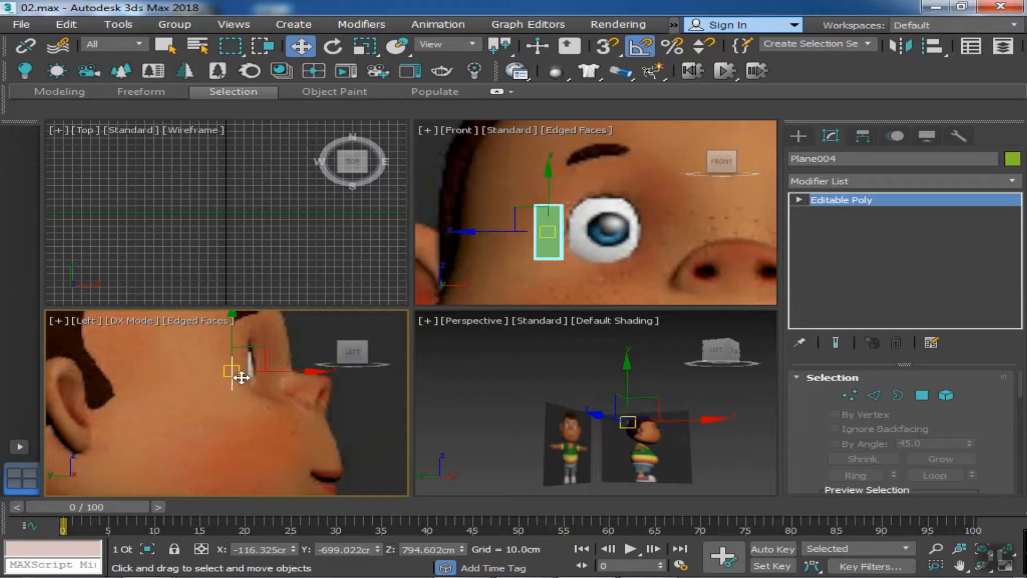
{"action": "scroll", "coordinate": [234, 385], "scroll_direction": "up", "scroll_amount": 3}
{"action": "middle_click_drag", "start_coordinate": [256, 366], "coordinate": [241, 424]}
{"action": "left_click_drag", "start_coordinate": [245, 398], "coordinate": [269, 387]}
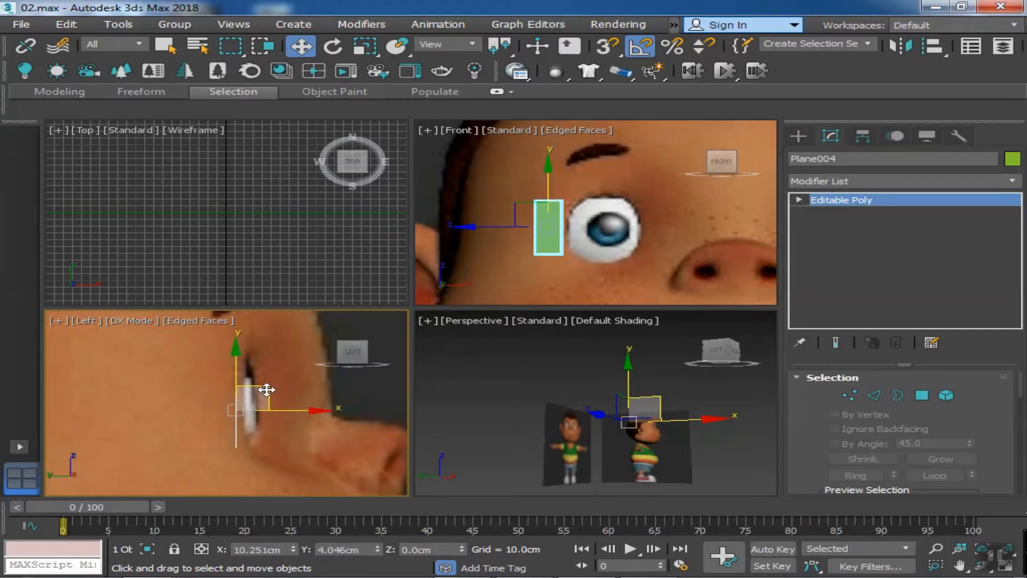
- Move the plane's corner vertices in the Front view to follow the outer curve of the eye
{"action": "scroll", "coordinate": [562, 235], "scroll_direction": "up", "scroll_amount": 5}
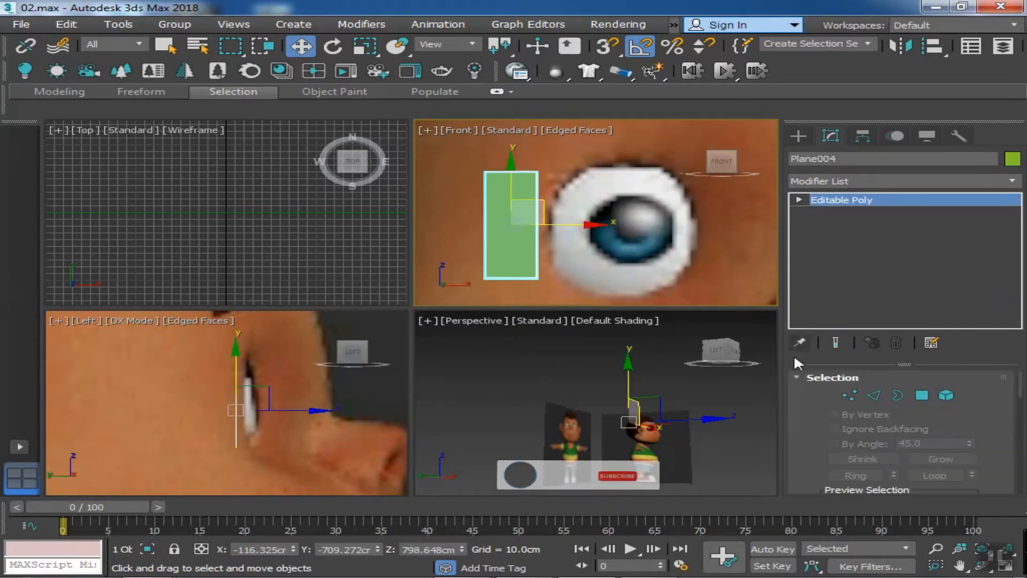
{"action": "left_click", "coordinate": [850, 394]}
{"action": "scroll", "coordinate": [612, 219], "scroll_direction": "up", "scroll_amount": 3}
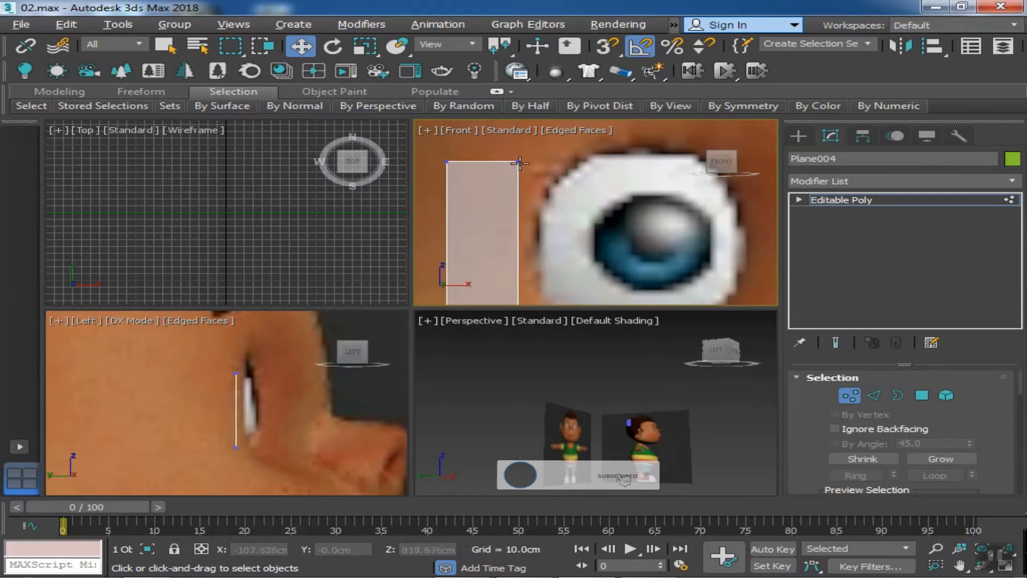
{"action": "left_click_drag", "start_coordinate": [562, 153], "coordinate": [565, 167]}
{"action": "left_click_drag", "start_coordinate": [460, 172], "coordinate": [436, 153]}
{"action": "middle_click_drag", "start_coordinate": [503, 278], "coordinate": [503, 243]}
{"action": "left_click_drag", "start_coordinate": [507, 286], "coordinate": [553, 224]}
{"action": "left_click", "coordinate": [446, 270]}
{"action": "middle_click_drag", "start_coordinate": [464, 232], "coordinate": [449, 270]}
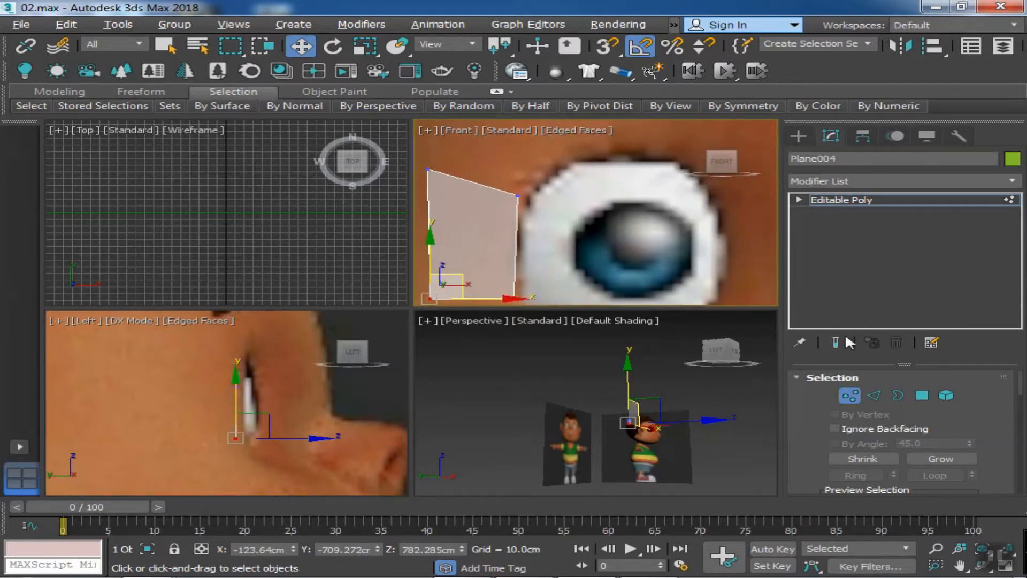
- Extend the plane's upper edge into a new polygon and fit its vertices around the upper outer part of the eye
{"action": "left_click", "coordinate": [874, 395]}
{"action": "left_click", "coordinate": [461, 180]}
{"action": "middle_click_drag", "start_coordinate": [489, 213], "coordinate": [463, 271]}
{"action": "scroll", "coordinate": [474, 267], "scroll_direction": "down", "scroll_amount": 2}
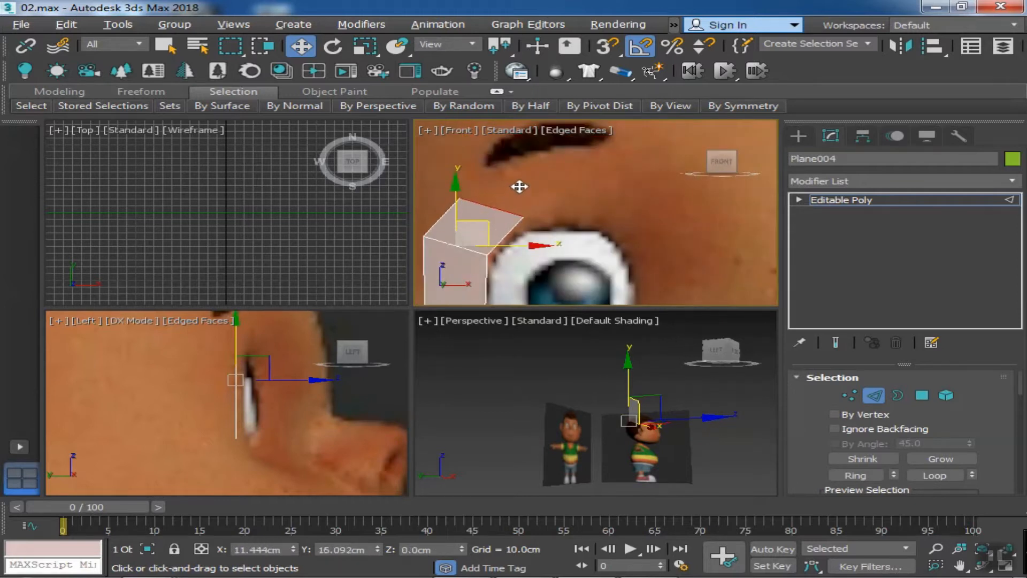
{"action": "middle_click_drag", "start_coordinate": [534, 208], "coordinate": [535, 185]}
{"action": "left_click", "coordinate": [849, 395]}
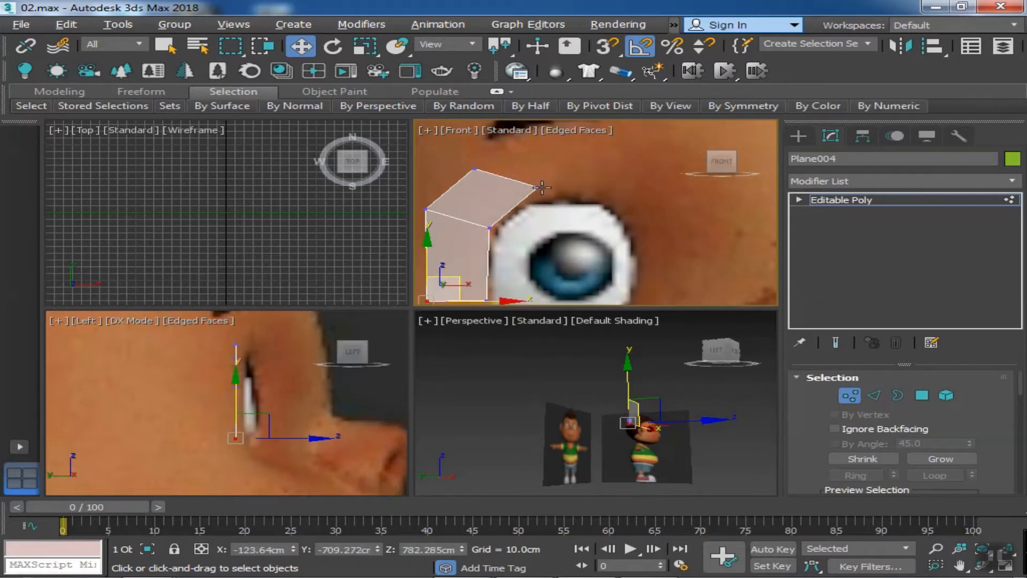
{"action": "left_click", "coordinate": [537, 187]}
{"action": "left_click_drag", "start_coordinate": [556, 163], "coordinate": [552, 174]}
{"action": "left_click", "coordinate": [474, 168]}
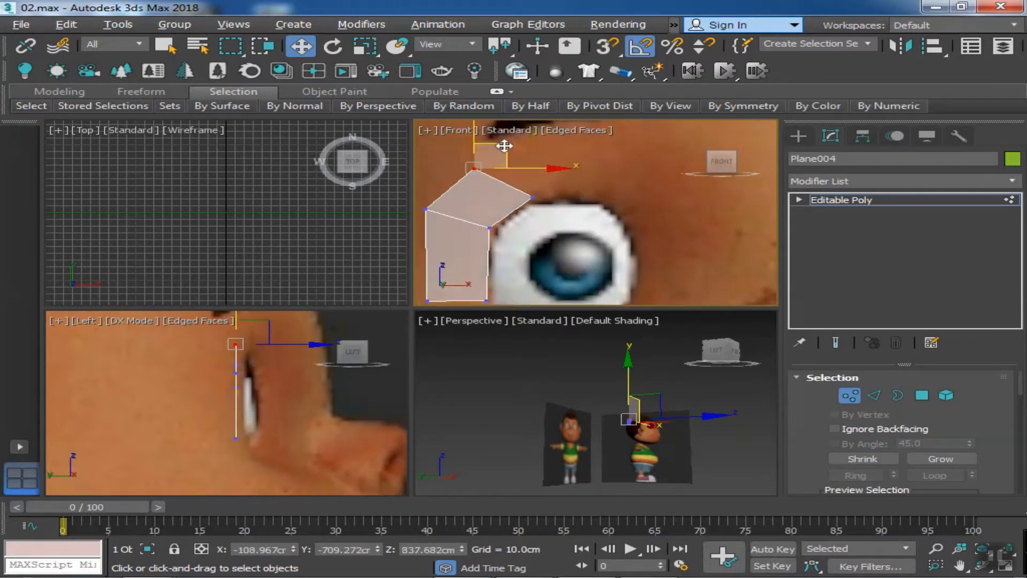
{"action": "left_click_drag", "start_coordinate": [504, 147], "coordinate": [507, 138]}
- Extend the plane's lower edge into a new polygon and fit its vertices around the lower outer part of the eye
{"action": "middle_click_drag", "start_coordinate": [518, 183], "coordinate": [537, 130]}
{"action": "left_click", "coordinate": [874, 395]}
{"action": "left_click", "coordinate": [469, 247]}
{"action": "middle_click_drag", "start_coordinate": [480, 257], "coordinate": [502, 227]}
{"action": "left_click_drag", "start_coordinate": [499, 189], "coordinate": [505, 236], "text": "shift"}
{"action": "left_click", "coordinate": [846, 396]}
{"action": "mouse_move", "coordinate": [559, 266]}
{"action": "left_mouse_down"}
{"action": "mouse_move", "coordinate": [584, 266]}
{"action": "mouse_move", "coordinate": [556, 251]}
{"action": "left_mouse_up"}
{"action": "left_click_drag", "start_coordinate": [573, 246], "coordinate": [581, 231]}
{"action": "left_click_drag", "start_coordinate": [512, 280], "coordinate": [510, 277]}
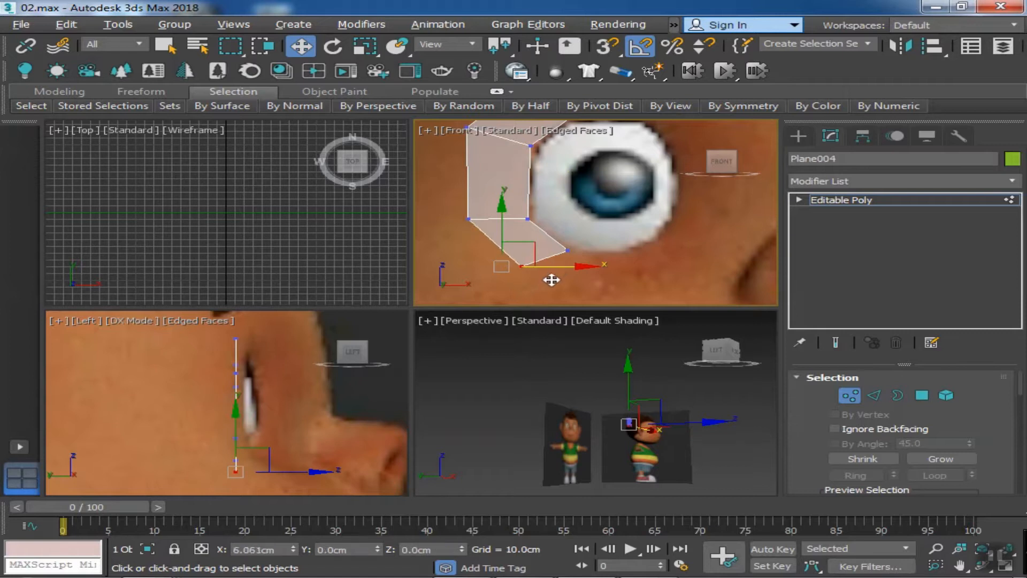
- Select the strip's outer edges and shift them slightly back in depth in the Left view
{"action": "scroll", "coordinate": [550, 279], "scroll_direction": "down", "scroll_amount": 3}
{"action": "left_click", "coordinate": [875, 395]}
{"action": "left_click", "coordinate": [495, 219]}
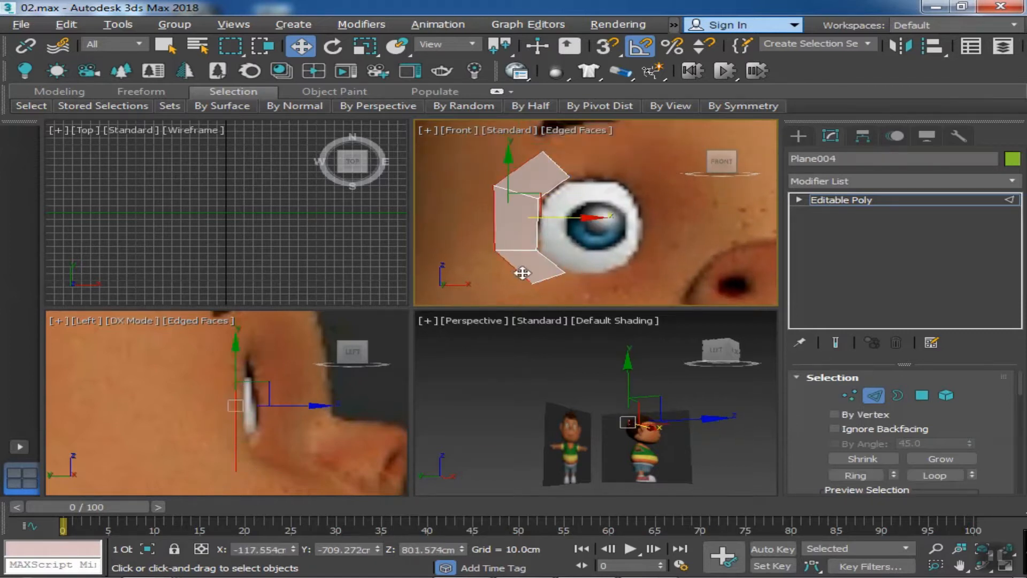
{"action": "scroll", "coordinate": [250, 385], "scroll_direction": "up", "scroll_amount": 3}
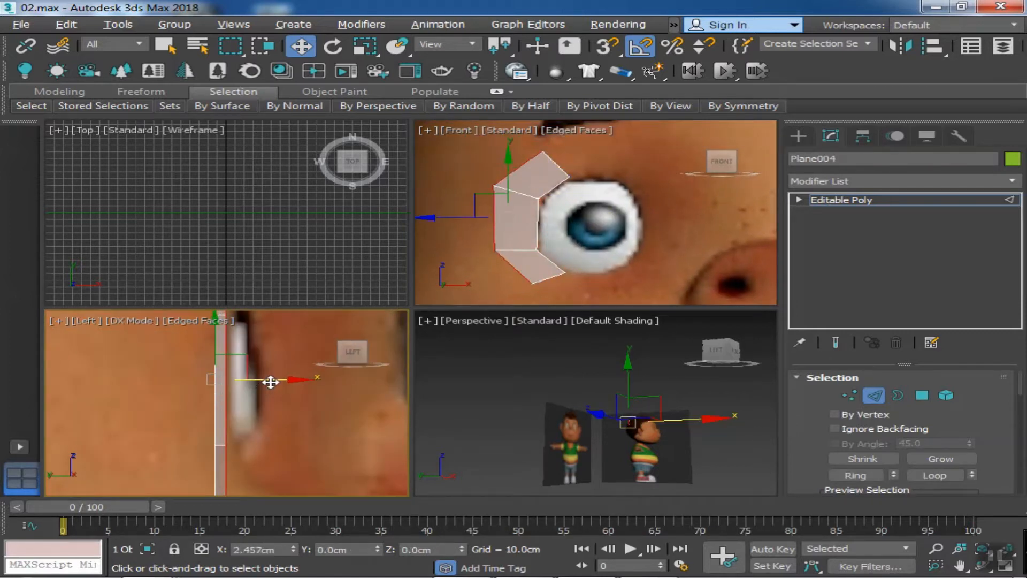
{"action": "scroll", "coordinate": [270, 381], "scroll_direction": "down", "scroll_amount": 3}
{"action": "left_click", "coordinate": [566, 155]}
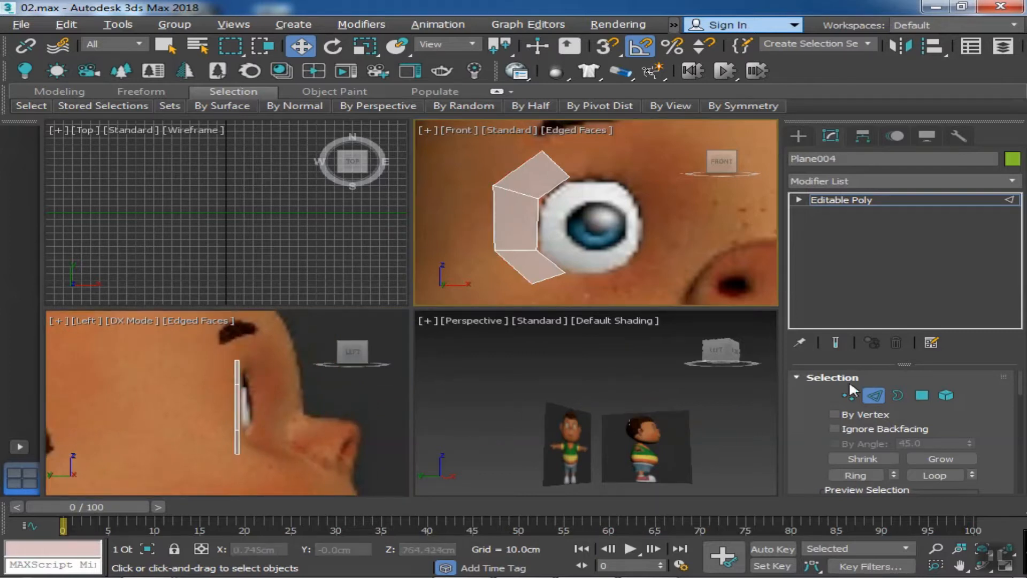
{"action": "left_click", "coordinate": [849, 396]}
{"action": "middle_click_drag", "start_coordinate": [615, 235], "coordinate": [611, 276]}
{"action": "left_click", "coordinate": [872, 398]}
{"action": "left_click", "coordinate": [539, 192]}
{"action": "left_click", "coordinate": [366, 47]}
{"action": "left_click", "coordinate": [301, 47]}
{"action": "left_click", "coordinate": [559, 166]}
{"action": "left_click_drag", "start_coordinate": [560, 167], "coordinate": [539, 206]}
{"action": "left_click", "coordinate": [523, 169]}
- Switch to window selection and extend the strip's upper end edge into a new polygon above the eye
{"action": "left_click", "coordinate": [263, 45]}
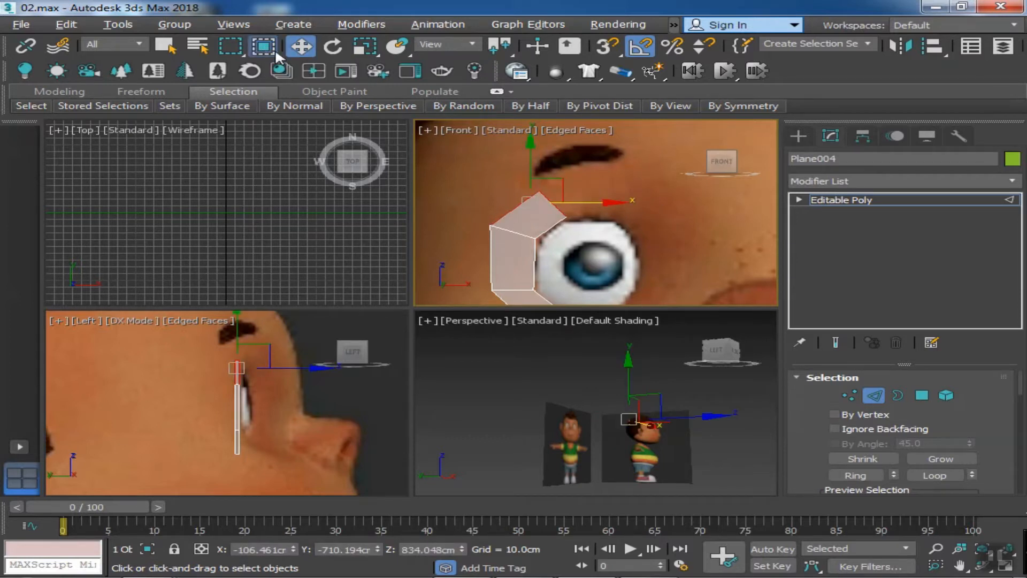
{"action": "left_click_drag", "start_coordinate": [535, 222], "coordinate": [535, 223]}
{"action": "scroll", "coordinate": [577, 179], "scroll_direction": "up", "scroll_amount": 1}
{"action": "scroll", "coordinate": [578, 178], "scroll_direction": "down", "scroll_amount": 1}
{"action": "middle_click_drag", "start_coordinate": [577, 176], "coordinate": [554, 156]}
{"action": "left_click", "coordinate": [587, 175]}
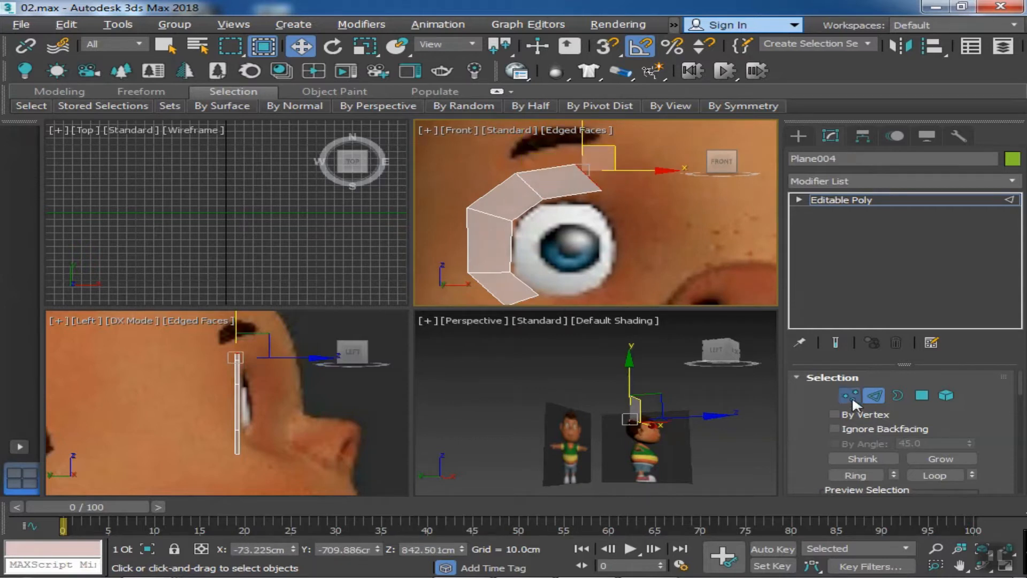
- Reposition the end vertices of the polygon above the eye to follow the upper eye contour
{"action": "left_click", "coordinate": [850, 395]}
{"action": "scroll", "coordinate": [578, 171], "scroll_direction": "up", "scroll_amount": 2}
{"action": "left_click_drag", "start_coordinate": [548, 195], "coordinate": [567, 153]}
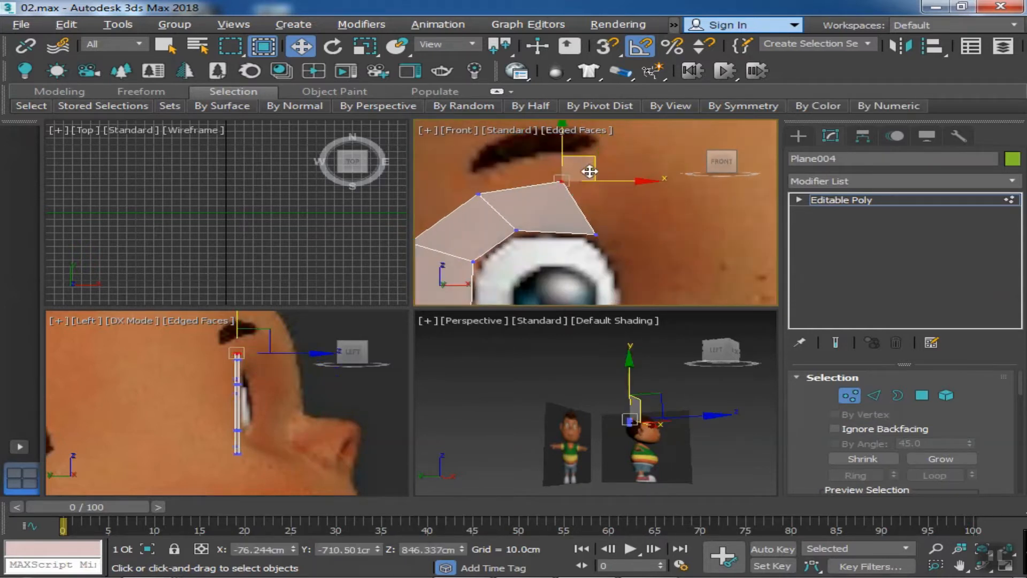
{"action": "left_click_drag", "start_coordinate": [632, 165], "coordinate": [632, 168]}
{"action": "scroll", "coordinate": [618, 215], "scroll_direction": "down", "scroll_amount": 2}
{"action": "middle_click_drag", "start_coordinate": [618, 216], "coordinate": [593, 176]}
- Extend the strip's end edge towards the nose and fit the new vertices around the eye's upper inner curve
{"action": "left_click", "coordinate": [873, 395]}
{"action": "middle_click_drag", "start_coordinate": [687, 265], "coordinate": [692, 277]}
{"action": "mouse_move", "coordinate": [618, 145]}
{"action": "left_mouse_down", "text": "shift"}
{"action": "mouse_move", "coordinate": [676, 165]}
{"action": "mouse_move", "coordinate": [658, 162]}
{"action": "mouse_move", "coordinate": [626, 188]}
{"action": "mouse_move", "coordinate": [667, 181]}
{"action": "mouse_move", "coordinate": [628, 138]}
{"action": "left_mouse_up", "text": "shift"}
{"action": "left_click", "coordinate": [848, 395]}
{"action": "left_click", "coordinate": [618, 207]}
{"action": "left_click", "coordinate": [623, 174]}
{"action": "left_click", "coordinate": [584, 158]}
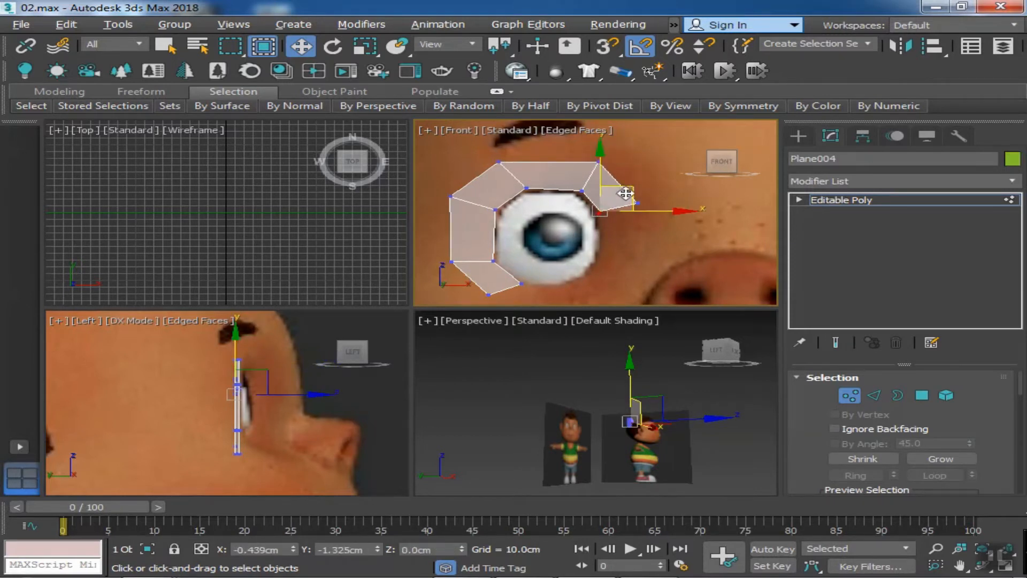
{"action": "left_click", "coordinate": [637, 203]}
- Extend the strip's end edge twice down the inner side of the eye to add two polygons
{"action": "left_click", "coordinate": [874, 396]}
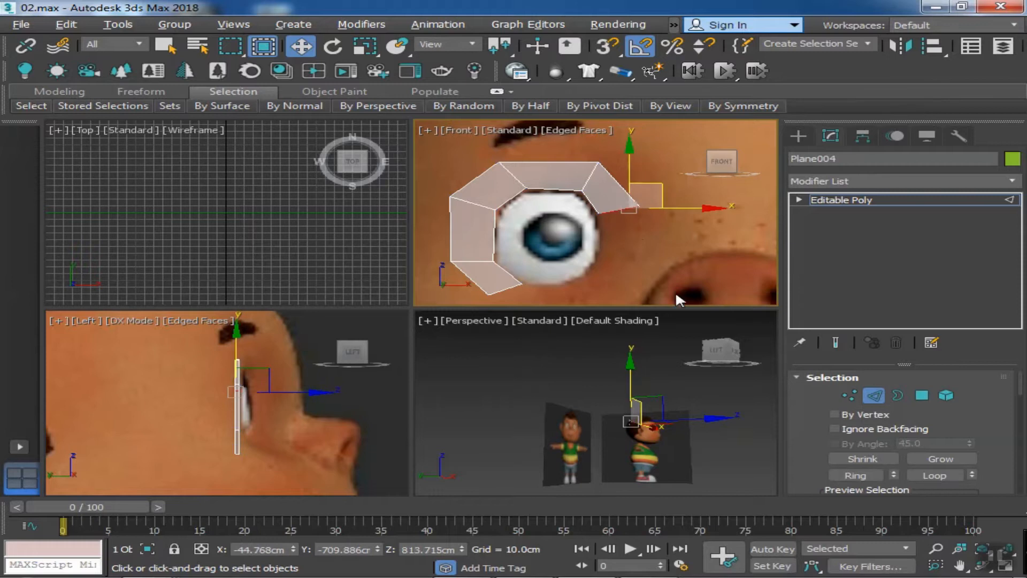
{"action": "left_click_drag", "start_coordinate": [656, 183], "coordinate": [670, 211], "text": "shift"}
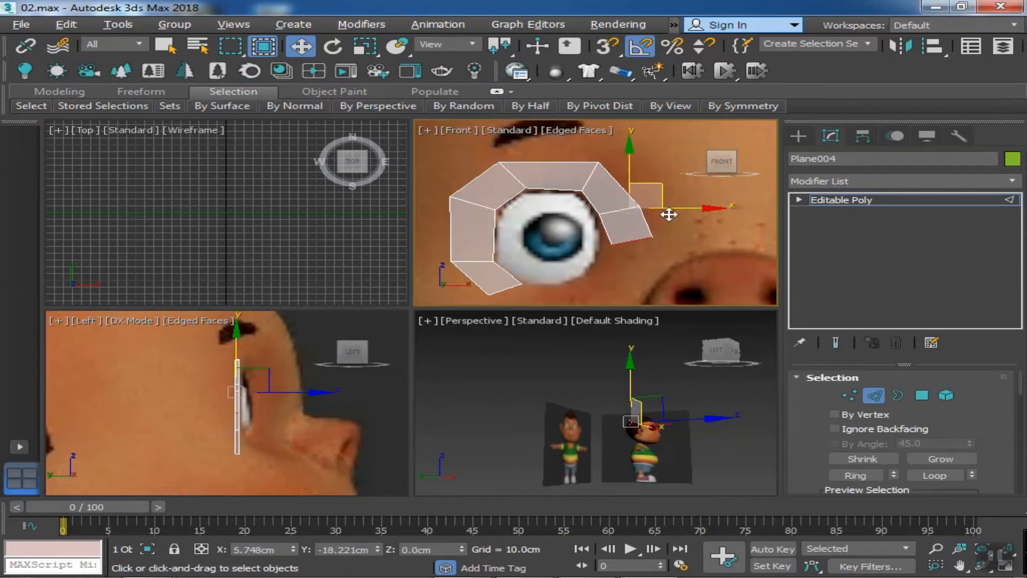
{"action": "middle_click_drag", "start_coordinate": [660, 228], "coordinate": [678, 218]}
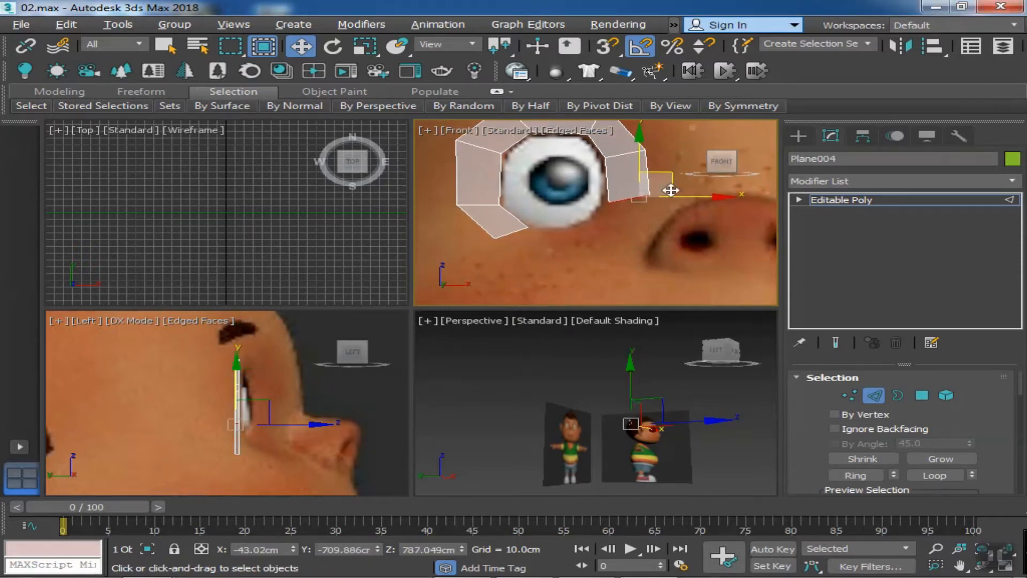
{"action": "left_click_drag", "start_coordinate": [634, 206], "coordinate": [634, 206], "text": "shift"}
{"action": "middle_click_drag", "start_coordinate": [648, 223], "coordinate": [598, 272]}
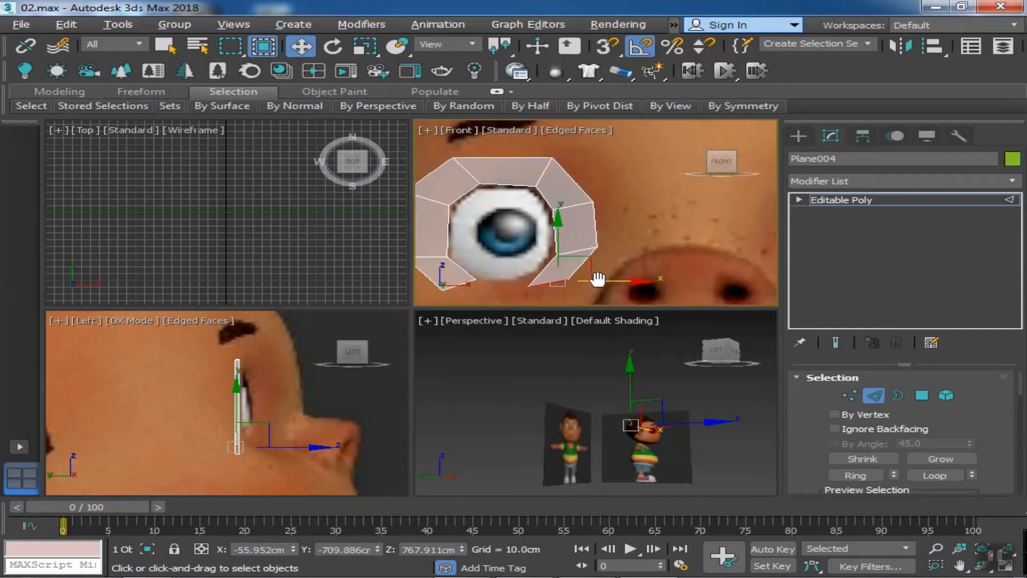
- Reposition the vertices beside the inner corner of the eye to follow its contour in the Front view
{"action": "key", "text": "2"}
{"action": "scroll", "coordinate": [678, 287], "scroll_direction": "up", "scroll_amount": 2}
{"action": "middle_click_drag", "start_coordinate": [678, 287], "coordinate": [765, 293]}
{"action": "left_click", "coordinate": [849, 396]}
{"action": "middle_click_drag", "start_coordinate": [603, 258], "coordinate": [614, 244]}
{"action": "scroll", "coordinate": [613, 245], "scroll_direction": "up", "scroll_amount": 2}
{"action": "left_click_drag", "start_coordinate": [611, 247], "coordinate": [606, 159]}
{"action": "scroll", "coordinate": [604, 207], "scroll_direction": "down", "scroll_amount": 2}
{"action": "left_click_drag", "start_coordinate": [677, 244], "coordinate": [667, 216]}
- Fit the strip's end vertices under the eye to the lower eye contour
{"action": "middle_click_drag", "start_coordinate": [648, 245], "coordinate": [651, 227]}
{"action": "left_click_drag", "start_coordinate": [569, 278], "coordinate": [544, 247]}
{"action": "left_click_drag", "start_coordinate": [576, 241], "coordinate": [573, 227]}
{"action": "left_click_drag", "start_coordinate": [640, 272], "coordinate": [602, 234]}
{"action": "left_click_drag", "start_coordinate": [638, 228], "coordinate": [642, 232]}
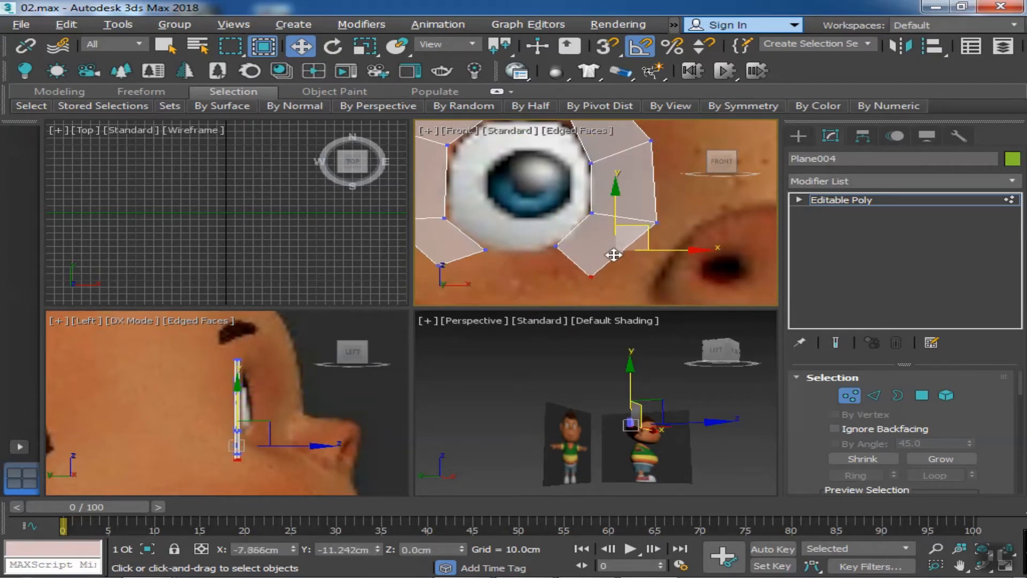
{"action": "middle_click_drag", "start_coordinate": [614, 255], "coordinate": [655, 239]}
{"action": "left_click_drag", "start_coordinate": [495, 261], "coordinate": [503, 236]}
{"action": "scroll", "coordinate": [564, 266], "scroll_direction": "down", "scroll_amount": 2}
- Select both open end edges below the eye and bridge them to close the ring
{"action": "left_click", "coordinate": [874, 395]}
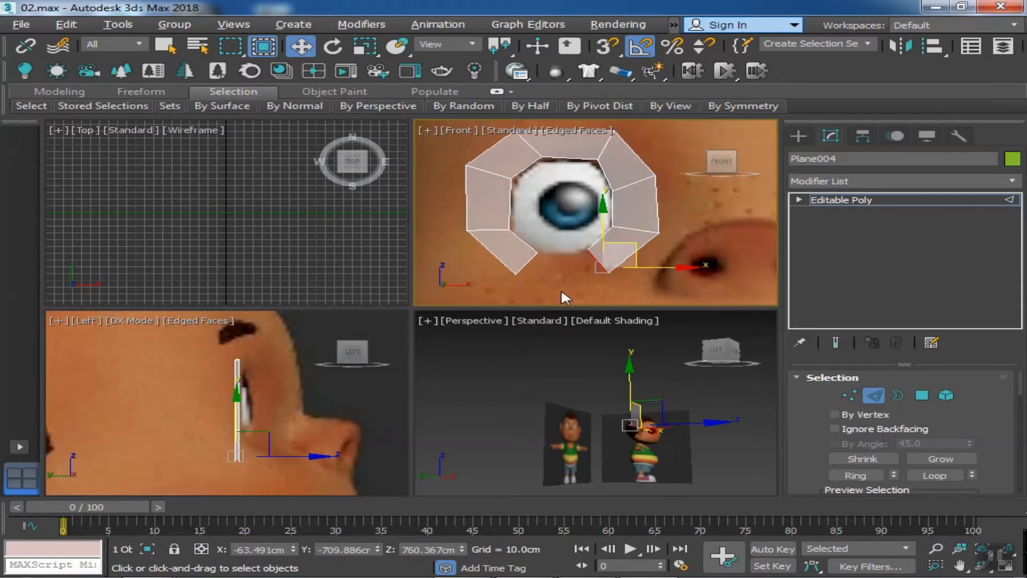
{"action": "left_click_drag", "start_coordinate": [512, 281], "coordinate": [551, 249]}
{"action": "scroll", "coordinate": [871, 449], "scroll_direction": "down", "scroll_amount": 10}
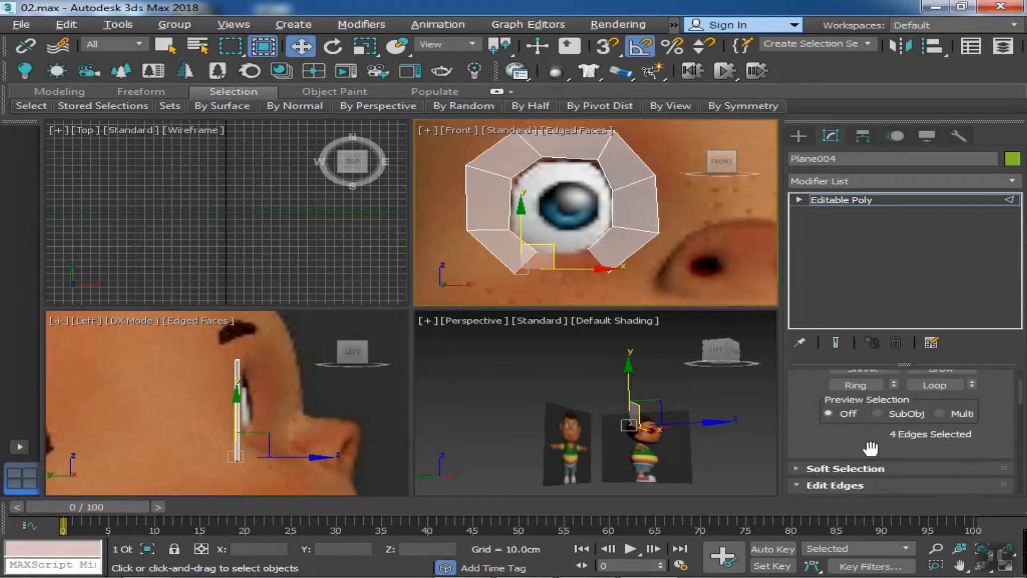
{"action": "left_click", "coordinate": [857, 438]}
{"action": "scroll", "coordinate": [564, 276], "scroll_direction": "up", "scroll_amount": 2}
{"action": "scroll", "coordinate": [565, 276], "scroll_direction": "up", "scroll_amount": 1}
{"action": "scroll", "coordinate": [565, 276], "scroll_direction": "down", "scroll_amount": 4}
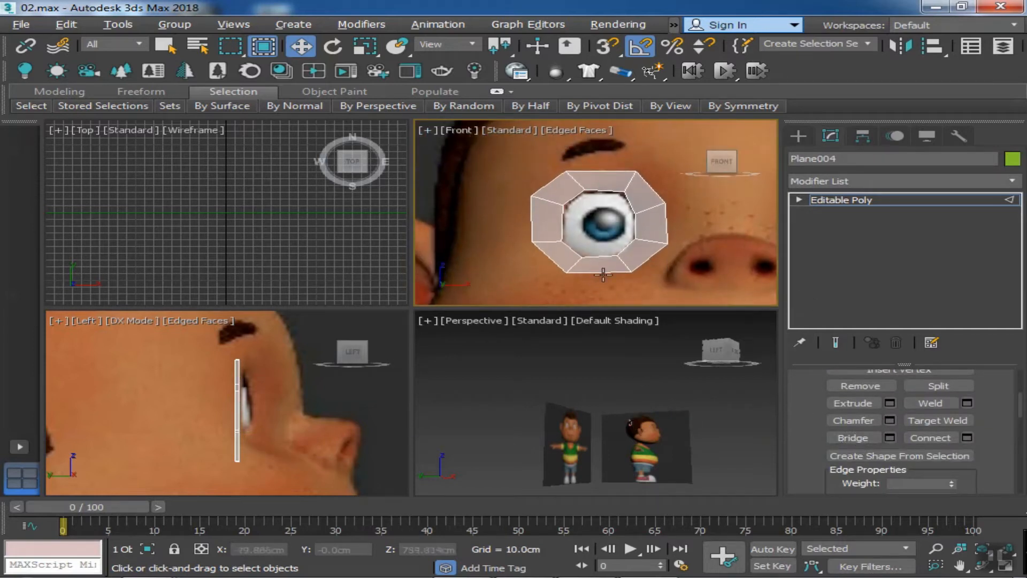
- Apply an OpenSubdiv modifier to the eye ring
{"action": "left_click", "coordinate": [887, 177]}
{"action": "key", "text": "o"}
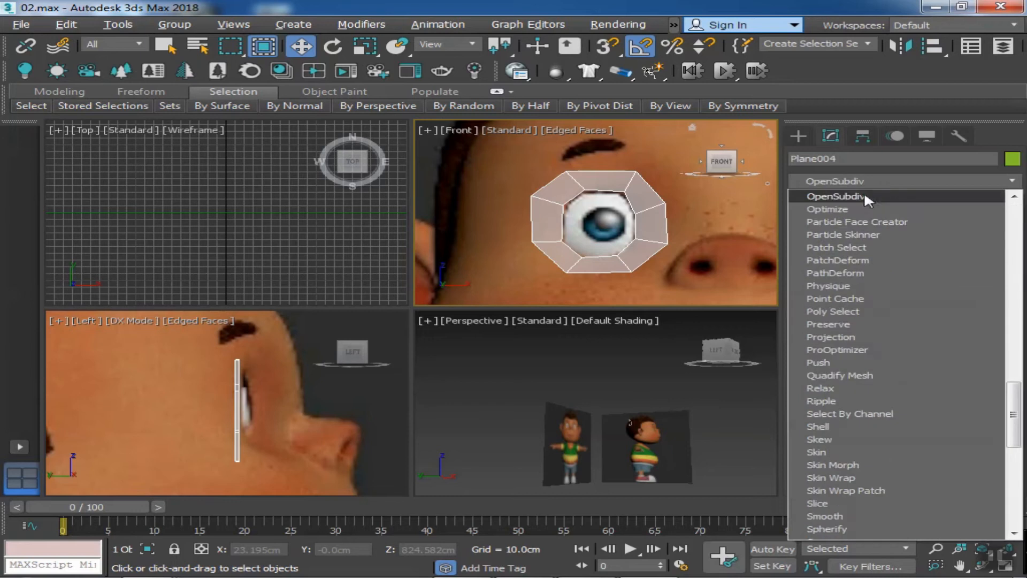
{"action": "left_click", "coordinate": [864, 192]}
{"action": "left_click", "coordinate": [864, 212]}
{"action": "left_click", "coordinate": [863, 200]}
- Inspect the smoothed eye ring in the Perspective and Front views
{"action": "middle_click_drag", "start_coordinate": [603, 425], "coordinate": [548, 430], "text": "alt"}
{"action": "scroll", "coordinate": [649, 412], "scroll_direction": "up", "scroll_amount": 5}
{"action": "scroll", "coordinate": [649, 412], "scroll_direction": "down", "scroll_amount": 1}
{"action": "middle_click_drag", "start_coordinate": [621, 426], "coordinate": [692, 395], "text": "alt"}
{"action": "mouse_move", "coordinate": [726, 425]}
{"action": "middle_mouse_down", "text": "alt"}
{"action": "mouse_move", "coordinate": [690, 438]}
{"action": "mouse_move", "coordinate": [737, 426]}
{"action": "middle_mouse_up", "text": "alt"}
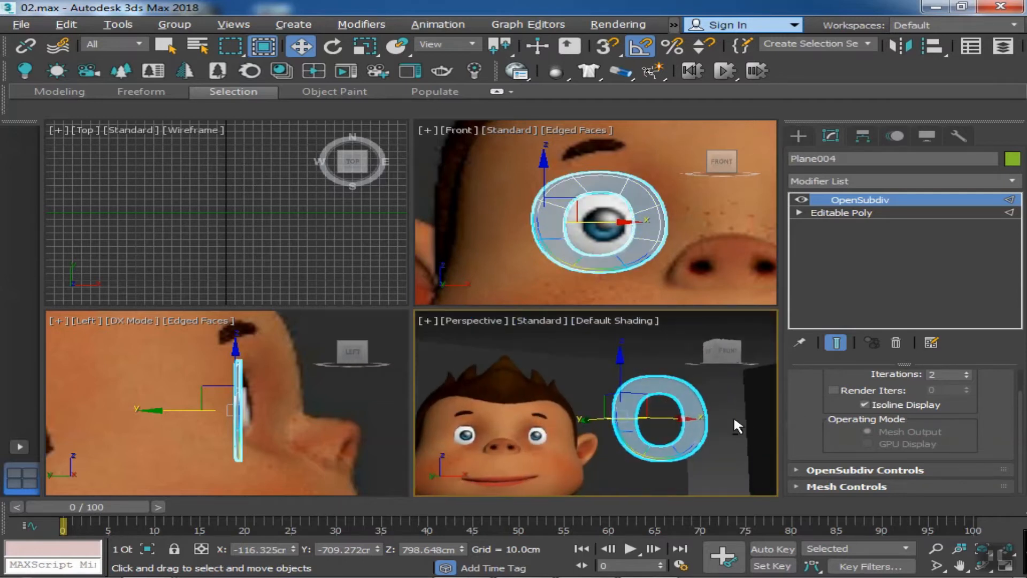
{"action": "left_click", "coordinate": [540, 393]}
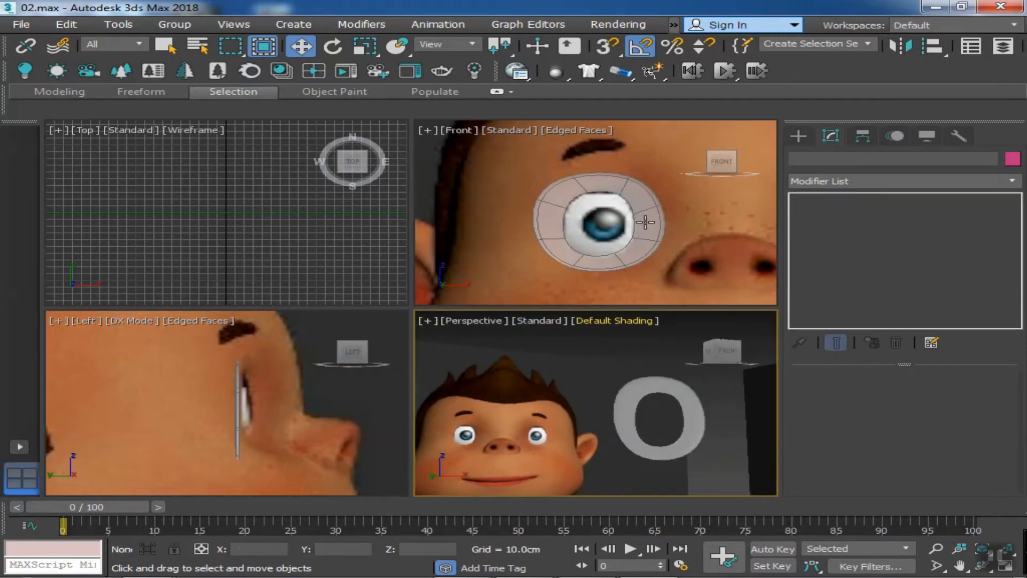
{"action": "left_click", "coordinate": [645, 222]}
{"action": "scroll", "coordinate": [645, 222], "scroll_direction": "up", "scroll_amount": 3}
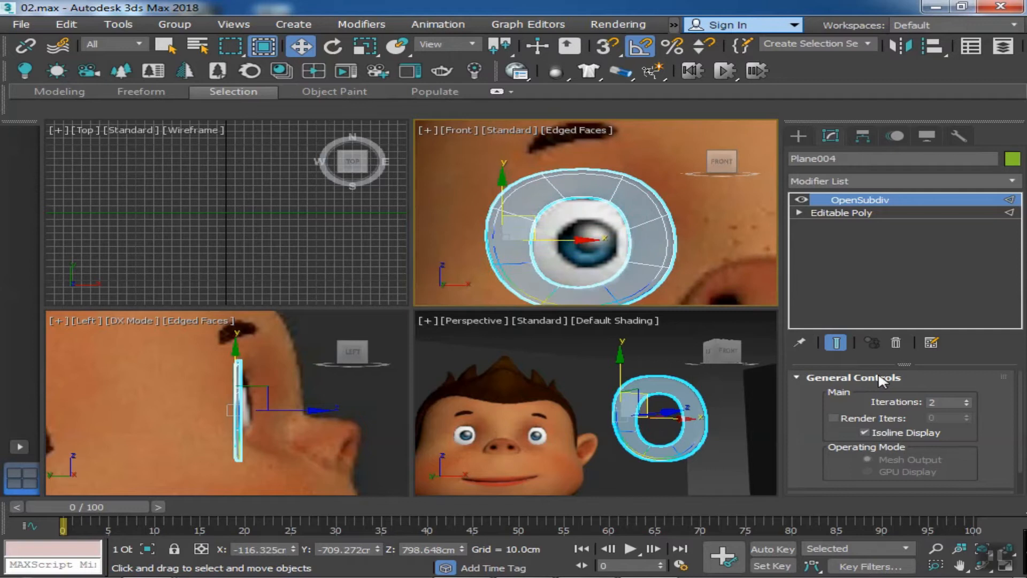
- Return to the Editable Poly's edge level, select the ring's nose-side outer edges and extend them towards the nose
{"action": "left_click", "coordinate": [826, 225]}
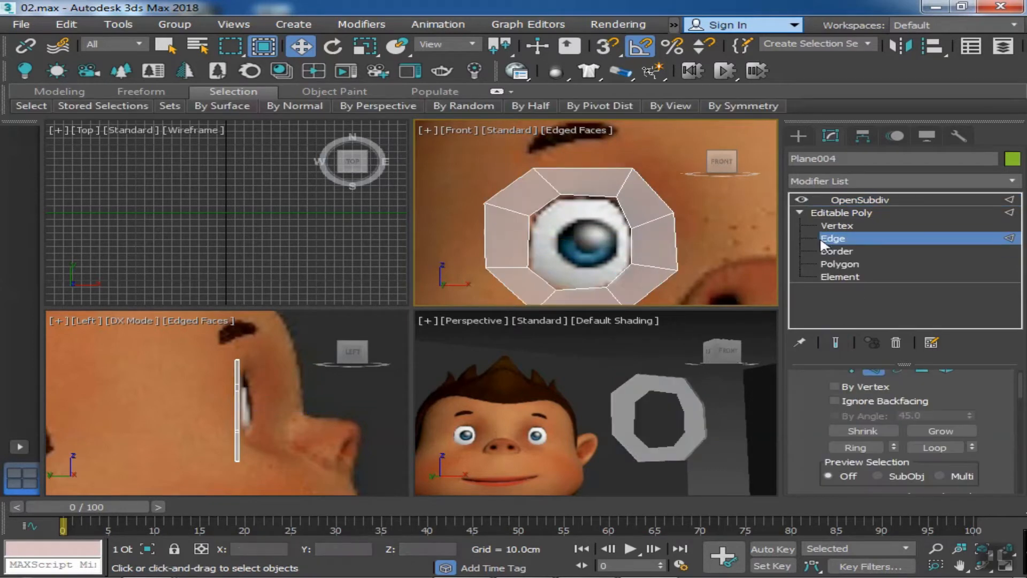
{"action": "left_click", "coordinate": [833, 238]}
{"action": "scroll", "coordinate": [647, 220], "scroll_direction": "up", "scroll_amount": 5}
{"action": "left_click", "coordinate": [621, 237]}
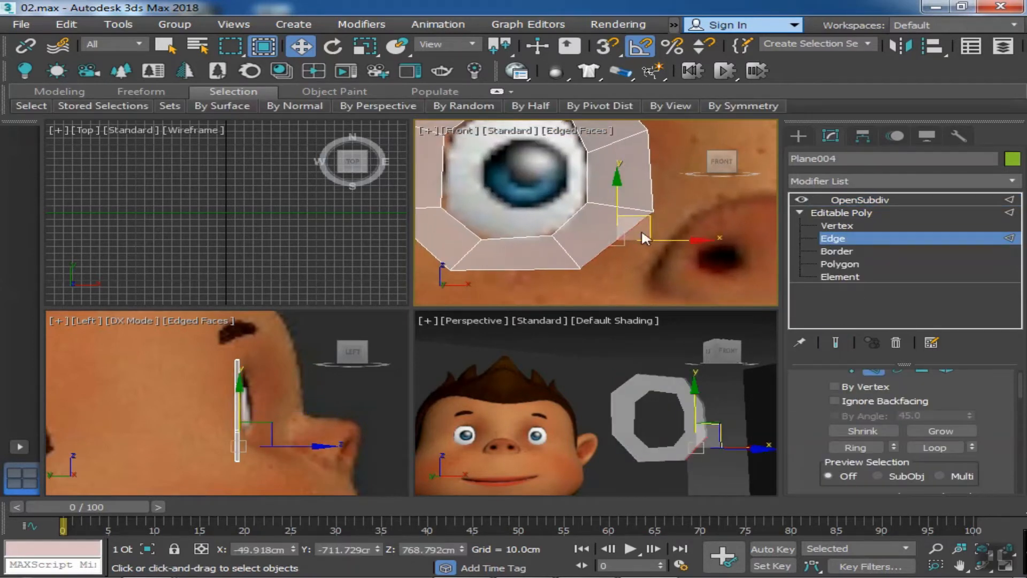
{"action": "scroll", "coordinate": [644, 239], "scroll_direction": "down", "scroll_amount": 2}
{"action": "middle_click_drag", "start_coordinate": [644, 239], "coordinate": [639, 255]}
{"action": "scroll", "coordinate": [637, 260], "scroll_direction": "up", "scroll_amount": 2}
{"action": "left_click", "coordinate": [652, 259]}
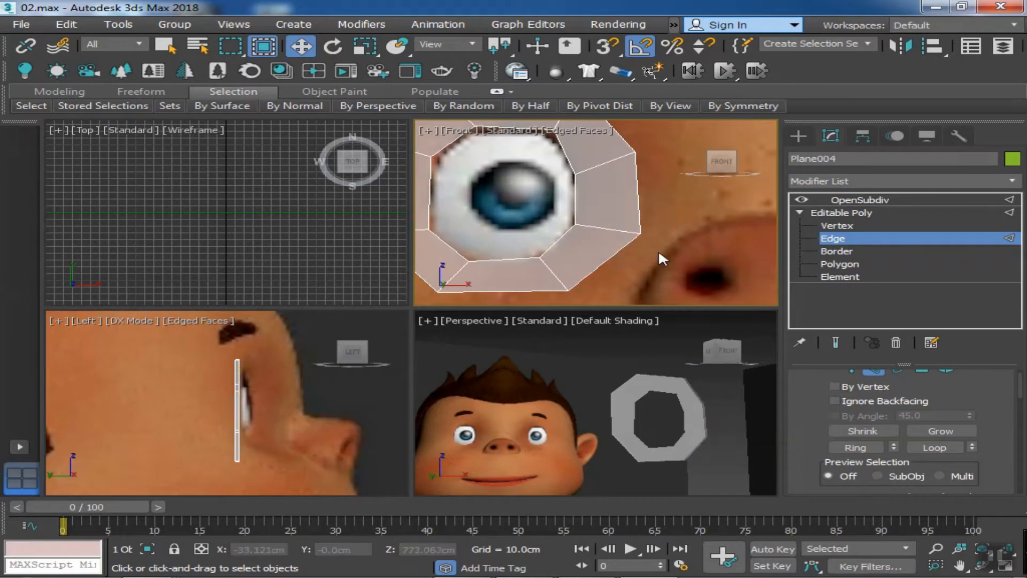
{"action": "left_click", "coordinate": [619, 250]}
{"action": "scroll", "coordinate": [643, 263], "scroll_direction": "up", "scroll_amount": 8}
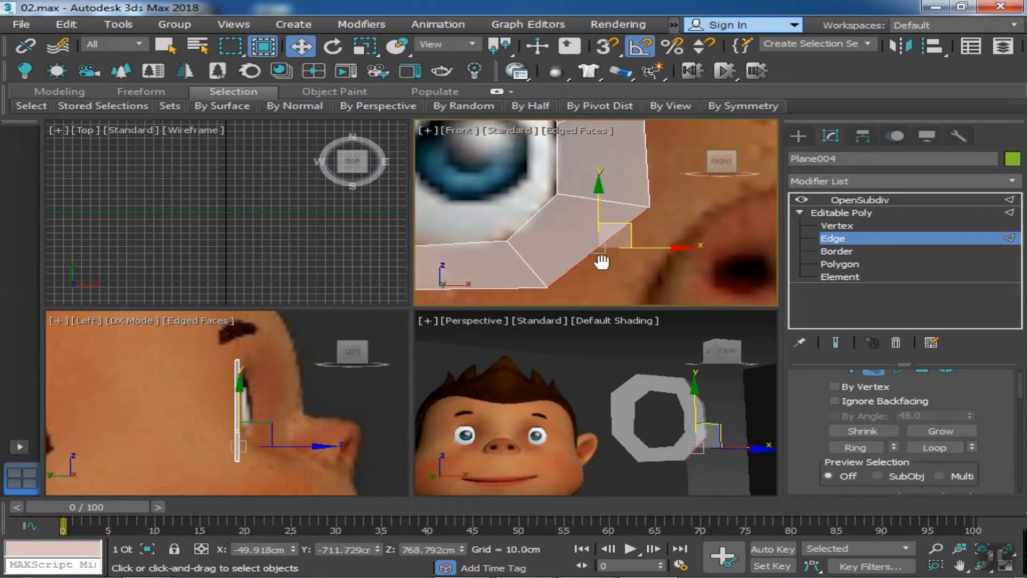
{"action": "left_click", "coordinate": [615, 180]}
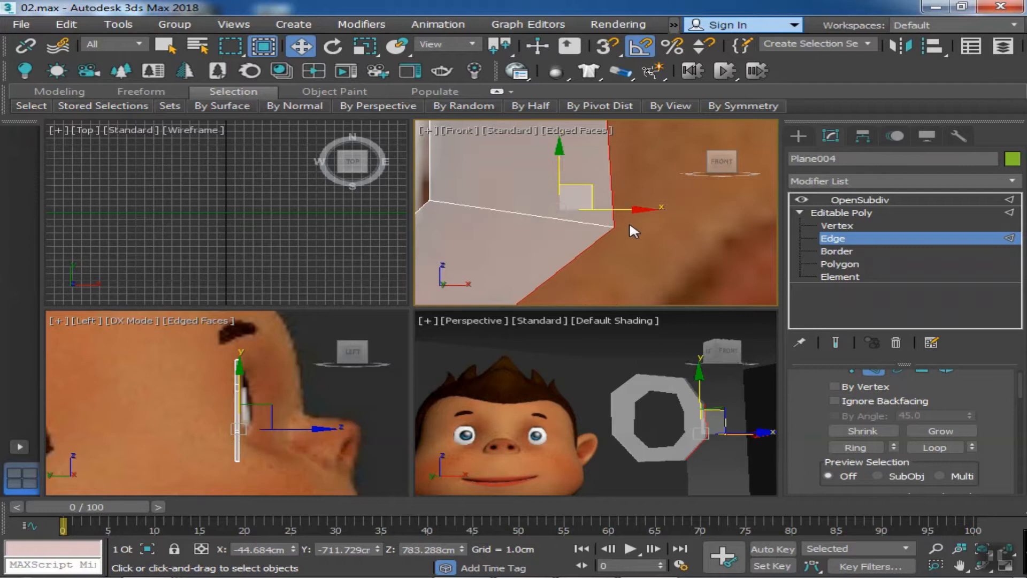
{"action": "scroll", "coordinate": [628, 251], "scroll_direction": "down", "scroll_amount": 4}
{"action": "scroll", "coordinate": [614, 213], "scroll_direction": "down", "scroll_amount": 3}
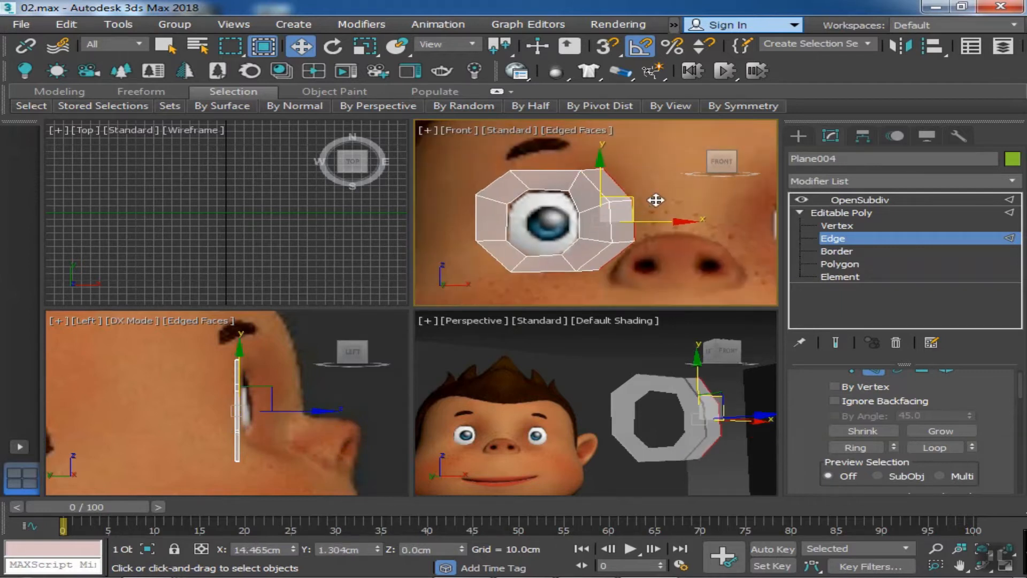
- Reposition the new outer vertices between the eye and nose in the Front view, raising the uppermost one
{"action": "scroll", "coordinate": [695, 214], "scroll_direction": "up", "scroll_amount": 2}
{"action": "key", "text": "1"}
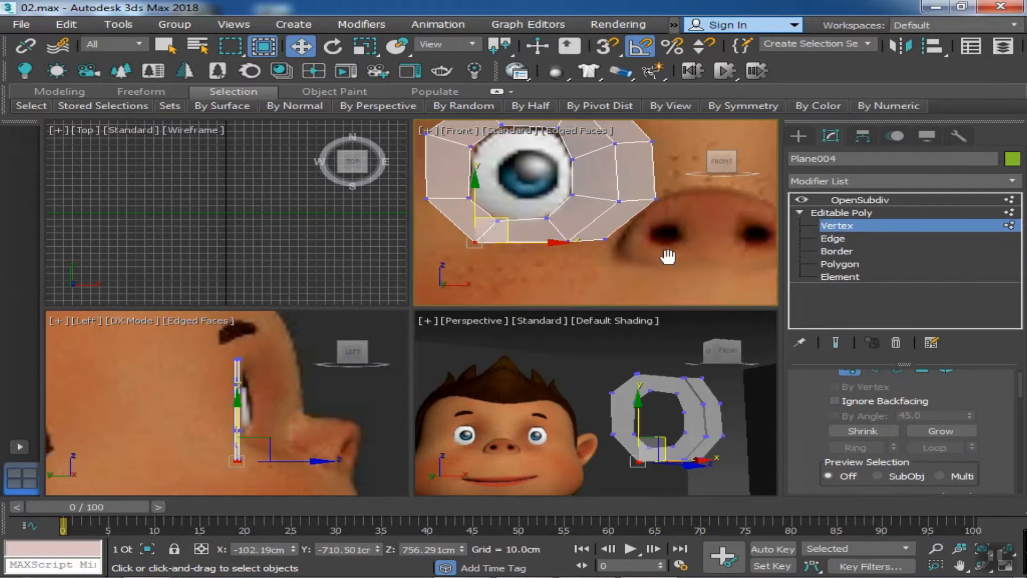
{"action": "scroll", "coordinate": [647, 235], "scroll_direction": "up", "scroll_amount": 4}
{"action": "left_click_drag", "start_coordinate": [661, 215], "coordinate": [668, 215]}
{"action": "middle_click_drag", "start_coordinate": [752, 146], "coordinate": [658, 222]}
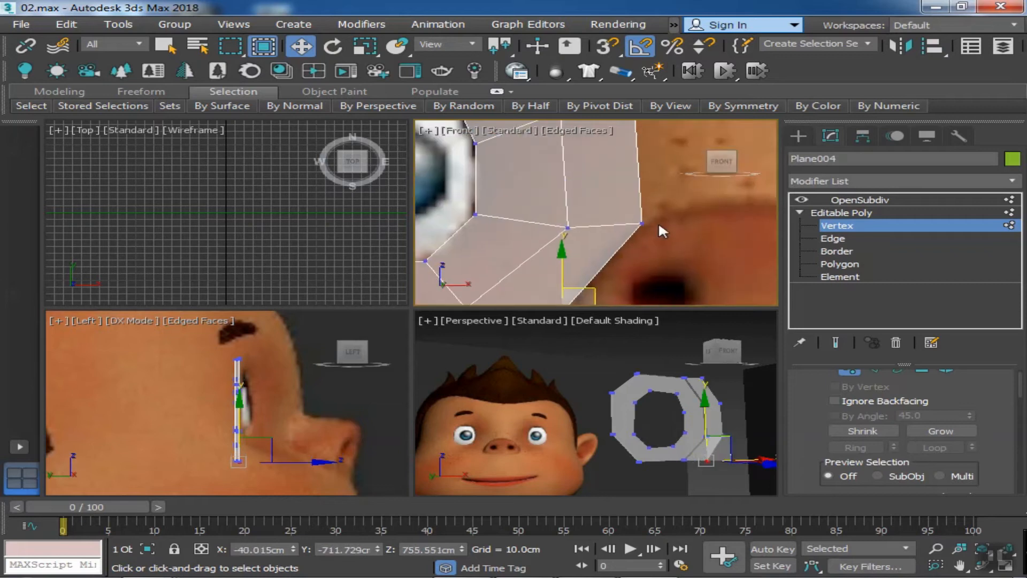
{"action": "left_click", "coordinate": [641, 222]}
{"action": "scroll", "coordinate": [658, 219], "scroll_direction": "down", "scroll_amount": 2}
{"action": "left_click_drag", "start_coordinate": [656, 200], "coordinate": [661, 156]}
{"action": "scroll", "coordinate": [655, 225], "scroll_direction": "down", "scroll_amount": 3}
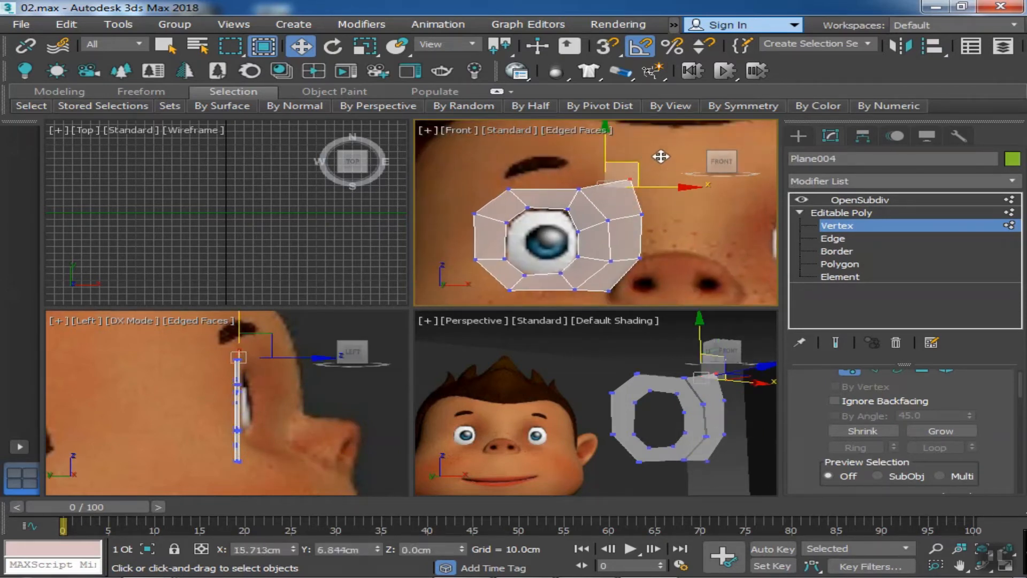
- Move the new nose-side vertices forward in depth one by one in the Left view
{"action": "scroll", "coordinate": [289, 368], "scroll_direction": "up", "scroll_amount": 2}
{"action": "left_click_drag", "start_coordinate": [254, 365], "coordinate": [313, 358]}
{"action": "middle_click_drag", "start_coordinate": [313, 358], "coordinate": [323, 327]}
{"action": "left_click", "coordinate": [642, 215]}
{"action": "left_click_drag", "start_coordinate": [279, 383], "coordinate": [324, 378]}
{"action": "left_click", "coordinate": [640, 258]}
{"action": "middle_click_drag", "start_coordinate": [258, 438], "coordinate": [236, 421]}
{"action": "left_click_drag", "start_coordinate": [236, 421], "coordinate": [324, 375]}
{"action": "middle_click_drag", "start_coordinate": [313, 387], "coordinate": [316, 373]}
{"action": "left_click", "coordinate": [608, 291]}
{"action": "left_click_drag", "start_coordinate": [256, 467], "coordinate": [345, 463]}
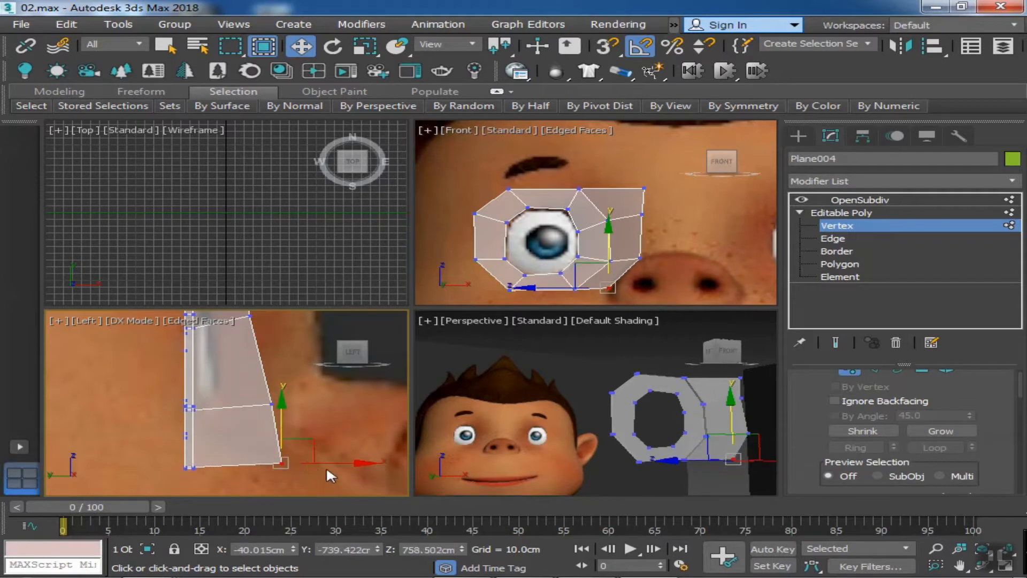
- Push the uppermost nose-side vertex further forward in the Left view to line up with its neighbour
{"action": "middle_click_drag", "start_coordinate": [339, 465], "coordinate": [323, 433]}
{"action": "left_click", "coordinate": [259, 371]}
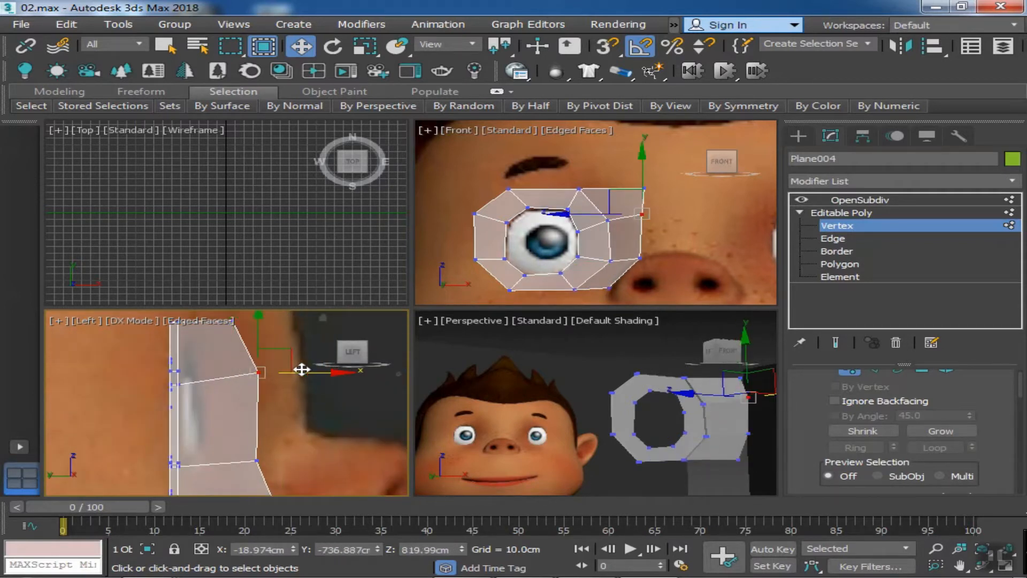
{"action": "middle_click_drag", "start_coordinate": [301, 369], "coordinate": [287, 407]}
{"action": "left_click", "coordinate": [219, 359]}
{"action": "left_click_drag", "start_coordinate": [271, 359], "coordinate": [290, 361]}
{"action": "scroll", "coordinate": [318, 389], "scroll_direction": "down", "scroll_amount": 2}
{"action": "middle_click_drag", "start_coordinate": [318, 390], "coordinate": [332, 346]}
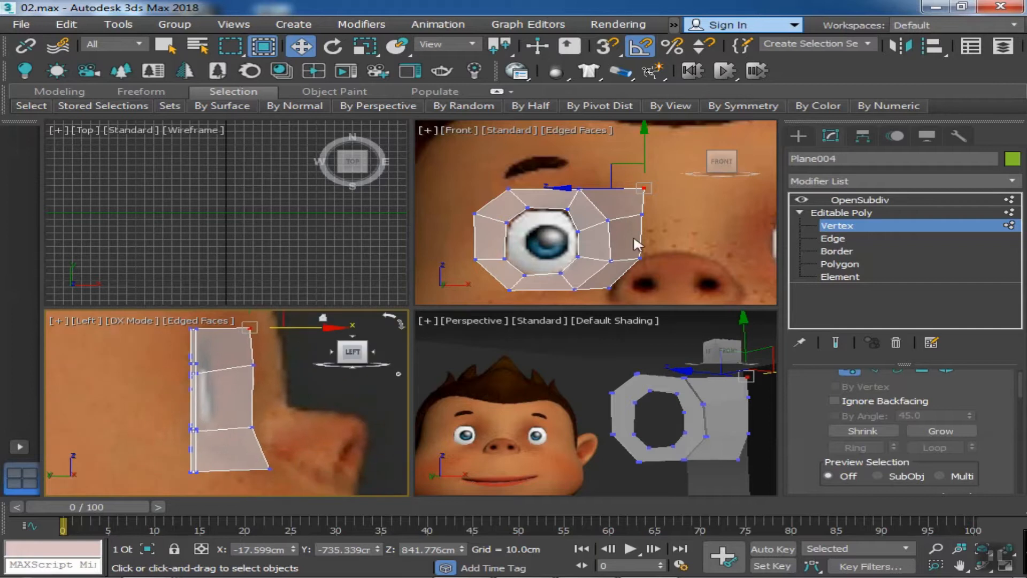
- Select the two upper nose-side edges and extend them about 24 cm towards the nose bridge
{"action": "key", "text": "2"}
{"action": "left_click", "coordinate": [666, 209]}
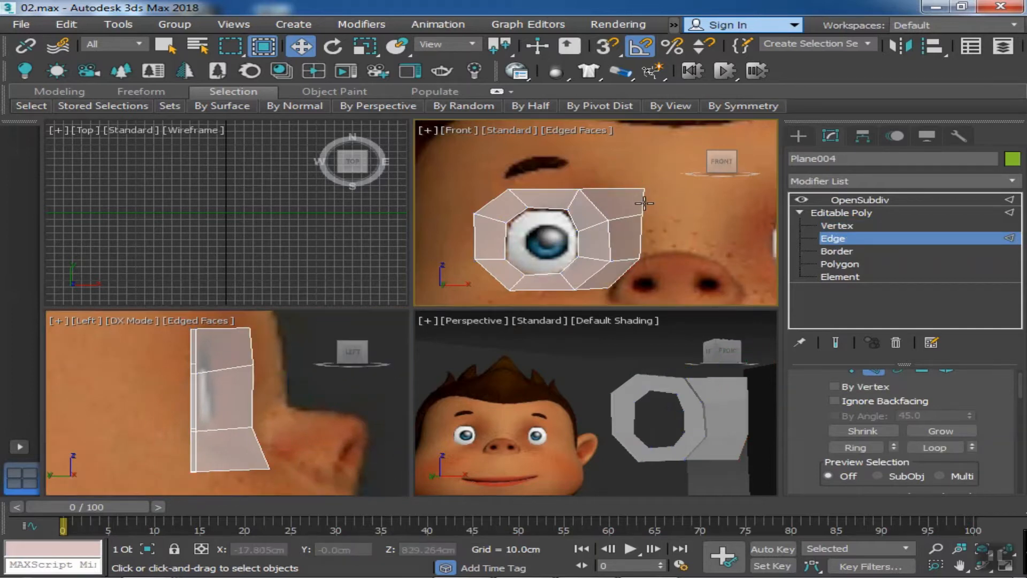
{"action": "left_click", "coordinate": [643, 203]}
{"action": "left_click_drag", "start_coordinate": [685, 217], "coordinate": [729, 217], "text": "shift"}
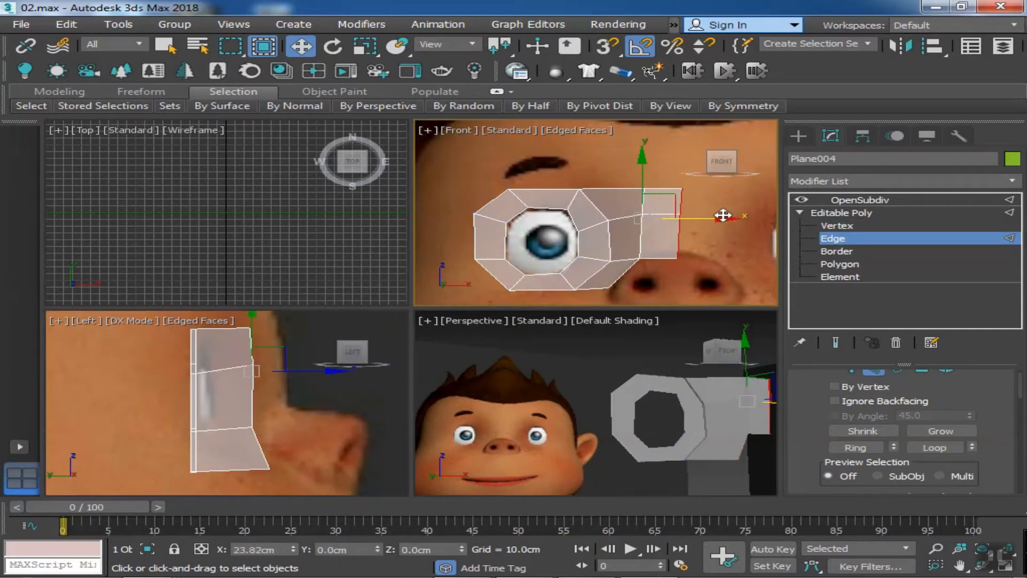
- Reposition the vertices of the new nose-bridge polygons in the Front view
{"action": "left_click", "coordinate": [837, 225]}
{"action": "scroll", "coordinate": [672, 257], "scroll_direction": "up", "scroll_amount": 3}
{"action": "left_click_drag", "start_coordinate": [674, 266], "coordinate": [677, 256]}
{"action": "middle_click_drag", "start_coordinate": [676, 257], "coordinate": [615, 210]}
{"action": "left_click_drag", "start_coordinate": [658, 234], "coordinate": [606, 135]}
{"action": "left_click_drag", "start_coordinate": [662, 182], "coordinate": [676, 182]}
{"action": "scroll", "coordinate": [608, 244], "scroll_direction": "up", "scroll_amount": 2}
{"action": "left_click_drag", "start_coordinate": [560, 255], "coordinate": [526, 228]}
{"action": "left_click_drag", "start_coordinate": [542, 195], "coordinate": [540, 193]}
- Show the smoothed end result while editing and fit the vertices beside the nose to its upper contour
{"action": "left_click", "coordinate": [836, 342]}
{"action": "scroll", "coordinate": [616, 290], "scroll_direction": "down", "scroll_amount": 3}
{"action": "middle_click_drag", "start_coordinate": [616, 289], "coordinate": [631, 272]}
{"action": "left_click", "coordinate": [610, 230]}
{"action": "left_click_drag", "start_coordinate": [590, 245], "coordinate": [540, 204]}
{"action": "scroll", "coordinate": [549, 203], "scroll_direction": "up", "scroll_amount": 4}
{"action": "left_click_drag", "start_coordinate": [708, 222], "coordinate": [703, 193]}
{"action": "scroll", "coordinate": [548, 298], "scroll_direction": "down", "scroll_amount": 2}
{"action": "middle_click_drag", "start_coordinate": [548, 299], "coordinate": [579, 258]}
{"action": "left_click_drag", "start_coordinate": [578, 255], "coordinate": [596, 229]}
{"action": "scroll", "coordinate": [605, 252], "scroll_direction": "down", "scroll_amount": 2}
{"action": "middle_click_drag", "start_coordinate": [606, 253], "coordinate": [545, 292]}
{"action": "middle_click_drag", "start_coordinate": [652, 224], "coordinate": [641, 254]}
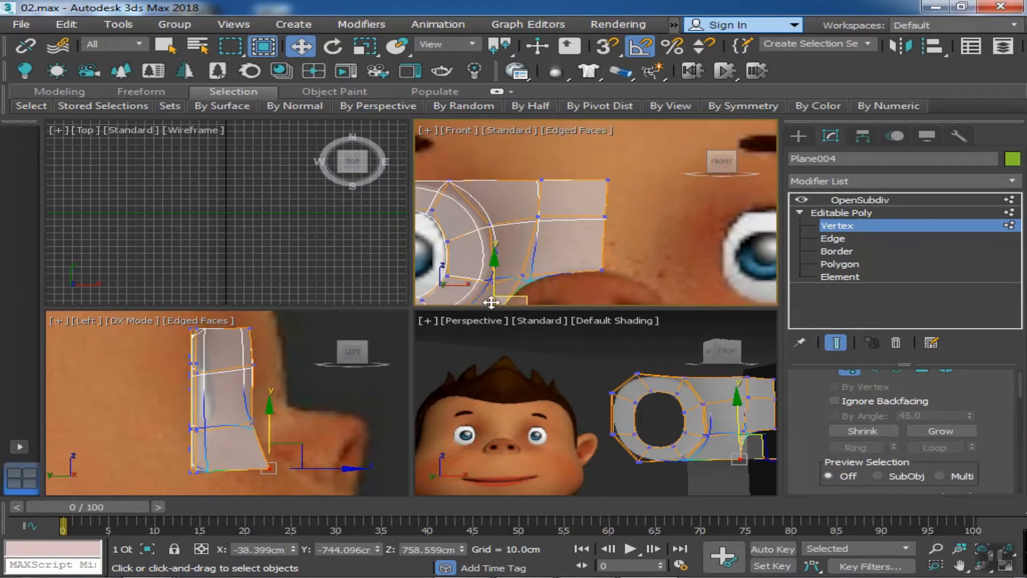
- Pull the upper and middle nose-bridge vertices forward to the face profile in the Left view
{"action": "left_click", "coordinate": [607, 183]}
{"action": "middle_click_drag", "start_coordinate": [295, 334], "coordinate": [245, 415]}
{"action": "left_click_drag", "start_coordinate": [253, 409], "coordinate": [280, 408]}
{"action": "middle_click_drag", "start_coordinate": [281, 409], "coordinate": [281, 379]}
{"action": "left_click", "coordinate": [604, 218]}
{"action": "middle_click_drag", "start_coordinate": [243, 421], "coordinate": [249, 402]}
{"action": "left_click_drag", "start_coordinate": [267, 396], "coordinate": [304, 387]}
- Move the lowest nose-bridge vertex forward and up to the root of the nose in the Left view
{"action": "middle_click_drag", "start_coordinate": [305, 387], "coordinate": [313, 360]}
{"action": "left_click", "coordinate": [602, 271]}
{"action": "middle_click_drag", "start_coordinate": [265, 414], "coordinate": [227, 410]}
{"action": "scroll", "coordinate": [227, 411], "scroll_direction": "up", "scroll_amount": 2}
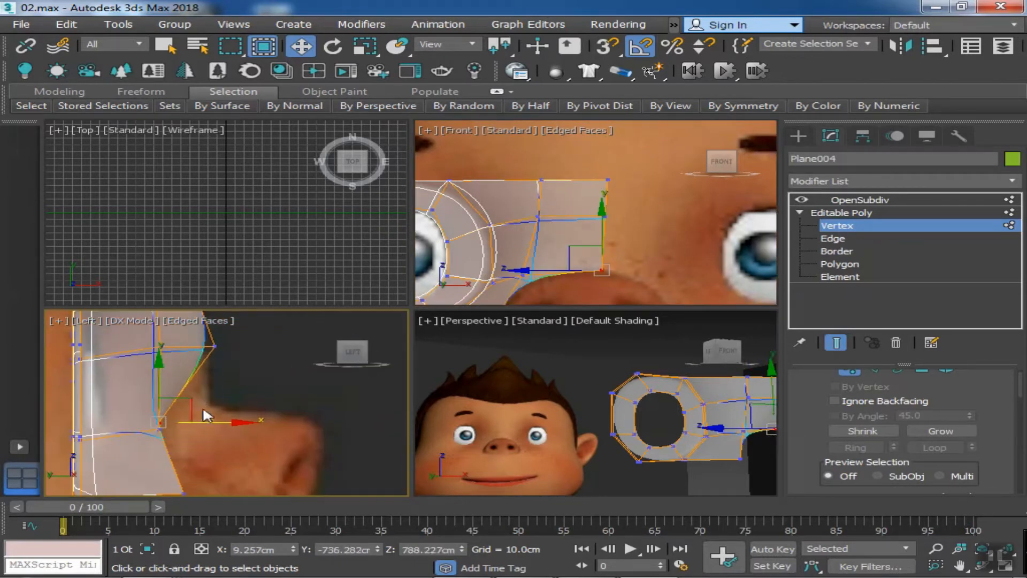
{"action": "left_click_drag", "start_coordinate": [203, 410], "coordinate": [244, 386]}
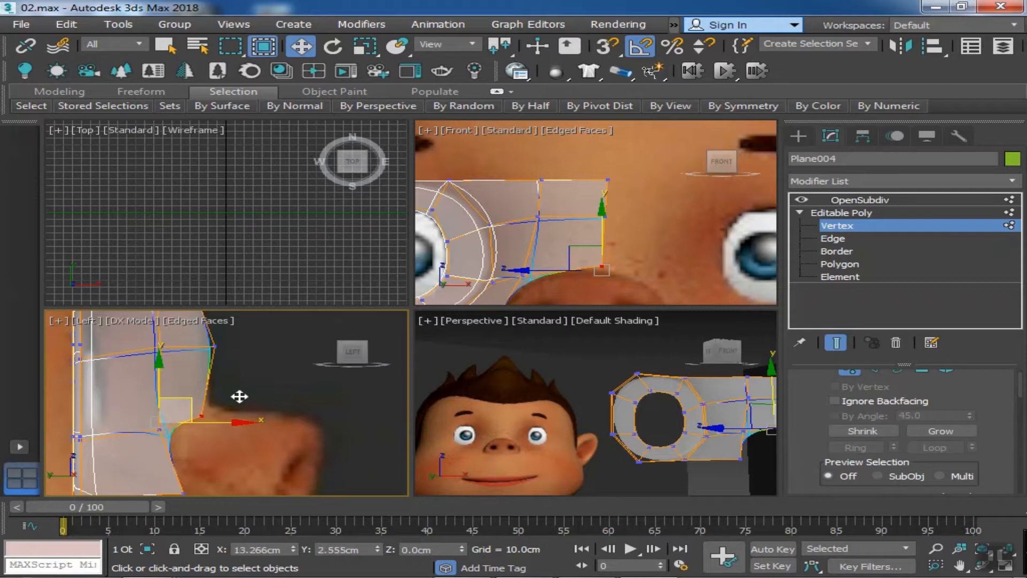
{"action": "middle_click_drag", "start_coordinate": [239, 390], "coordinate": [234, 404]}
- Shift the lower vertex beside the nostril slightly forward and up in the Left view
{"action": "left_click", "coordinate": [604, 218]}
{"action": "middle_click_drag", "start_coordinate": [271, 361], "coordinate": [263, 330]}
{"action": "scroll", "coordinate": [257, 386], "scroll_direction": "down", "scroll_amount": 2}
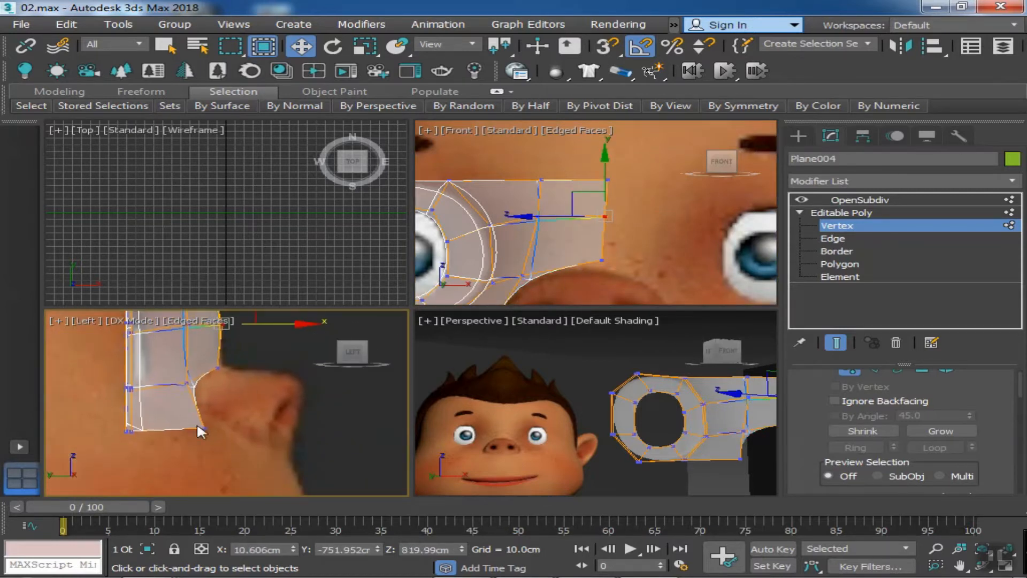
{"action": "left_click", "coordinate": [197, 421]}
{"action": "scroll", "coordinate": [197, 422], "scroll_direction": "up", "scroll_amount": 4}
{"action": "left_click_drag", "start_coordinate": [227, 402], "coordinate": [241, 391]}
- Hide the smoothed end result, select the ring's outer edges along the top and ear side, and activate scaling
{"action": "middle_click_drag", "start_coordinate": [570, 273], "coordinate": [607, 212]}
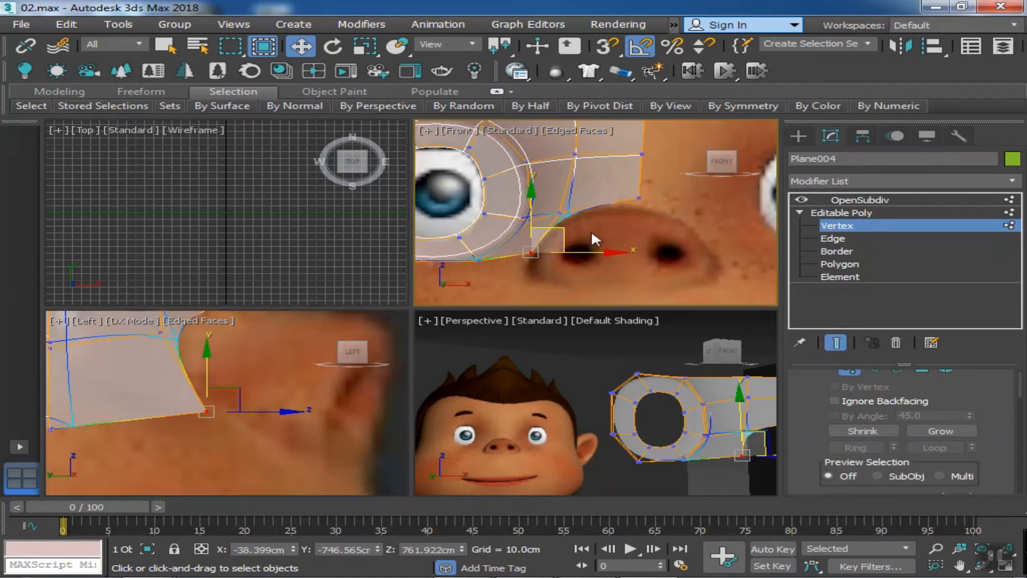
{"action": "scroll", "coordinate": [289, 396], "scroll_direction": "down", "scroll_amount": 5}
{"action": "middle_click_drag", "start_coordinate": [278, 403], "coordinate": [241, 449]}
{"action": "scroll", "coordinate": [306, 456], "scroll_direction": "down", "scroll_amount": 2}
{"action": "middle_click_drag", "start_coordinate": [581, 260], "coordinate": [708, 280]}
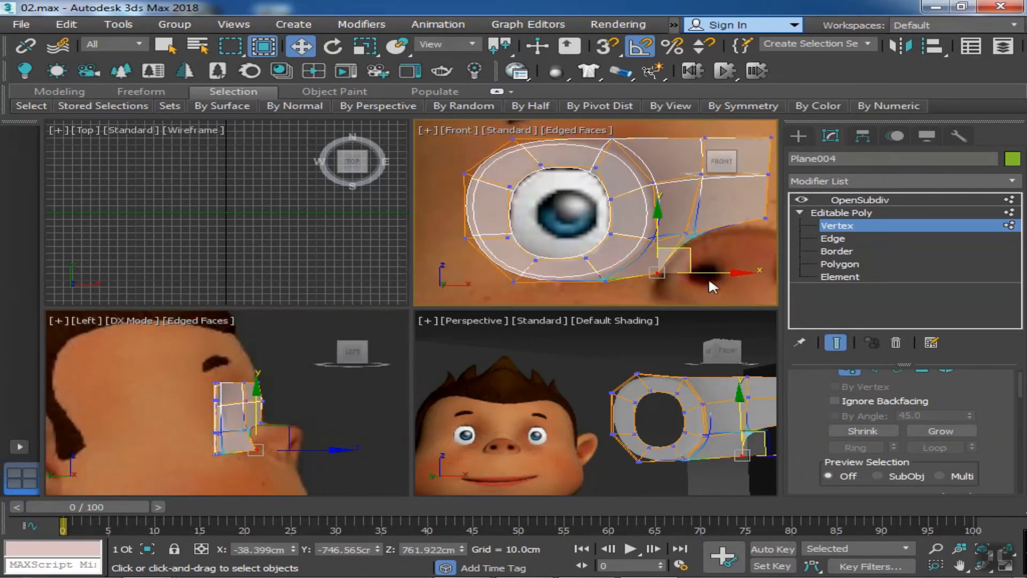
{"action": "left_click", "coordinate": [833, 239]}
{"action": "scroll", "coordinate": [550, 207], "scroll_direction": "up", "scroll_amount": 2}
{"action": "left_click", "coordinate": [835, 342]}
{"action": "middle_click_drag", "start_coordinate": [588, 234], "coordinate": [612, 248]}
{"action": "left_click", "coordinate": [564, 212]}
{"action": "left_click", "coordinate": [599, 204]}
{"action": "left_click", "coordinate": [559, 215], "text": "ctrl"}
{"action": "left_click", "coordinate": [522, 271], "text": "ctrl"}
{"action": "mouse_move", "coordinate": [537, 298]}
{"action": "middle_mouse_down"}
{"action": "mouse_move", "coordinate": [526, 245]}
{"action": "mouse_move", "coordinate": [539, 282]}
{"action": "middle_mouse_up"}
{"action": "left_click", "coordinate": [526, 245], "text": "ctrl"}
{"action": "scroll", "coordinate": [529, 247], "scroll_direction": "down", "scroll_amount": 2}
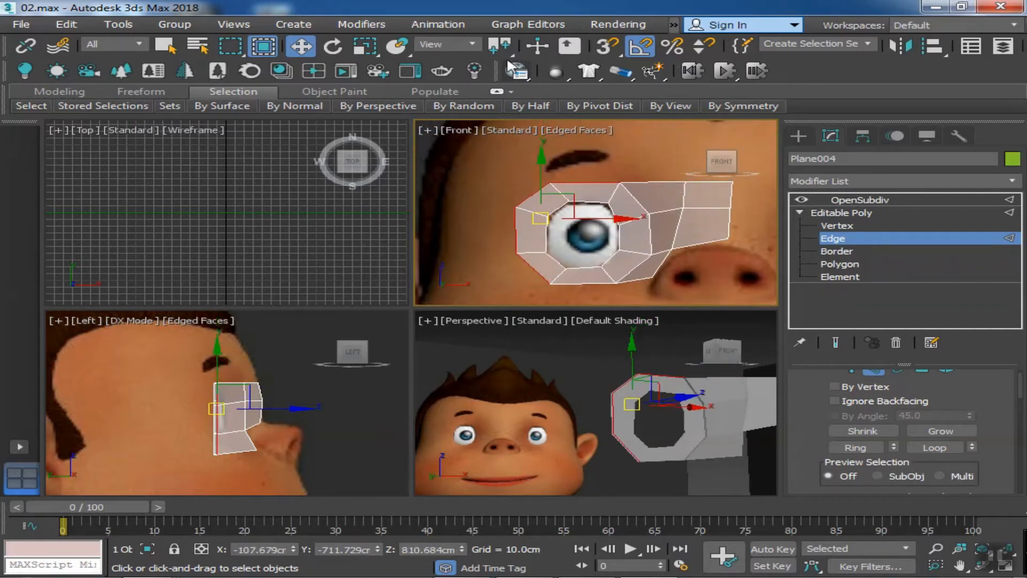
{"action": "left_click", "coordinate": [364, 46]}
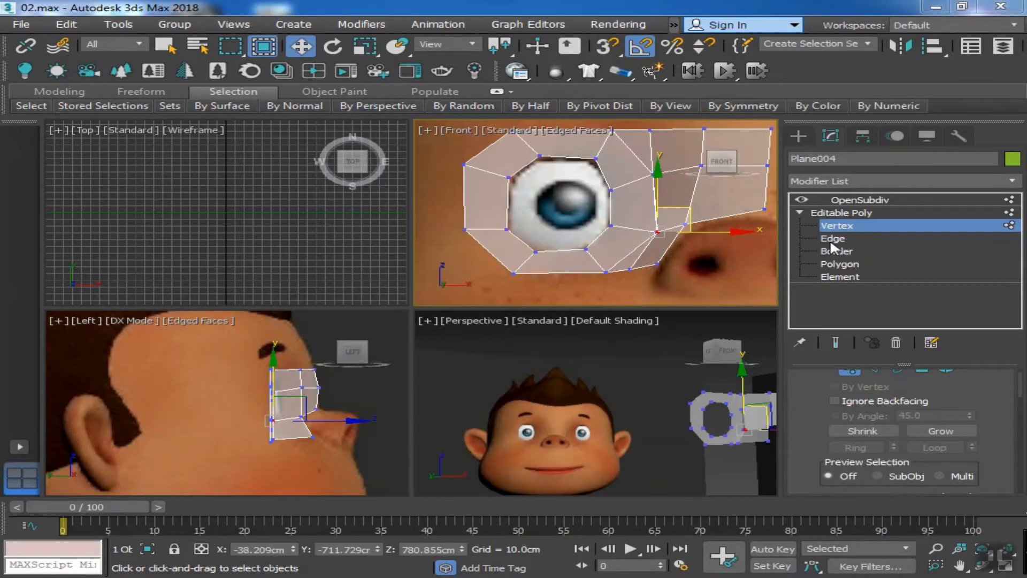
- Switch to edge editing and select the eye ring's outer edges along the top and ear side
{"action": "left_click", "coordinate": [832, 238]}
{"action": "middle_click_drag", "start_coordinate": [540, 237], "coordinate": [539, 269]}
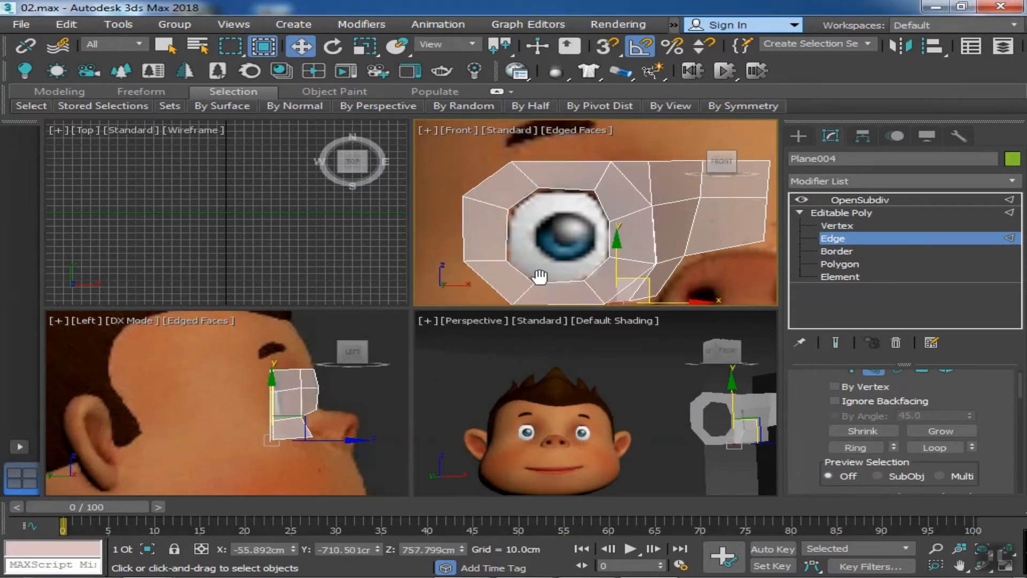
{"action": "left_click", "coordinate": [495, 174]}
{"action": "scroll", "coordinate": [276, 385], "scroll_direction": "up", "scroll_amount": 6}
{"action": "left_click", "coordinate": [278, 379]}
{"action": "left_click", "coordinate": [564, 164]}
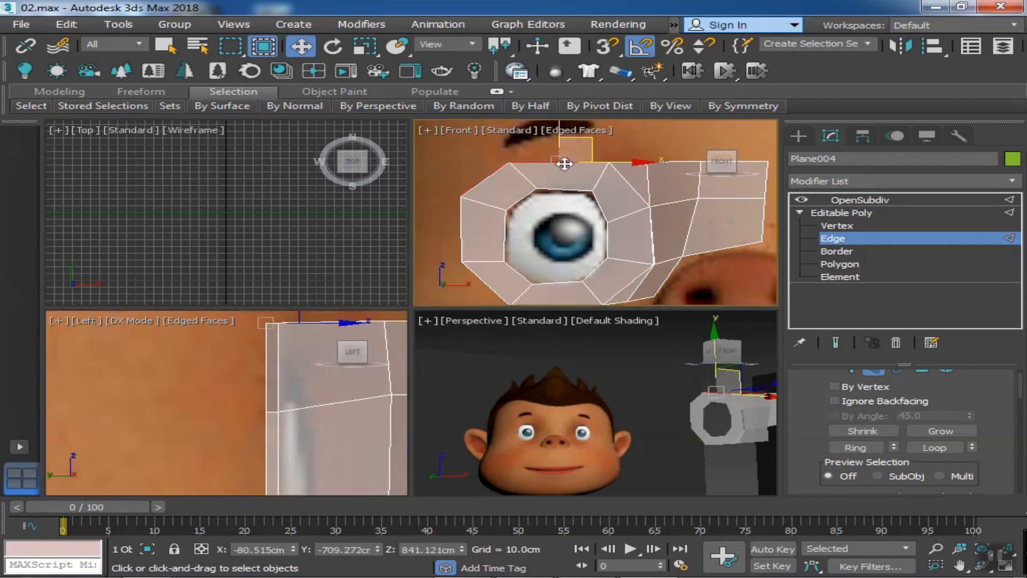
{"action": "left_click", "coordinate": [488, 180], "text": "ctrl"}
{"action": "left_click", "coordinate": [462, 231], "text": "ctrl"}
{"action": "middle_click_drag", "start_coordinate": [340, 340], "coordinate": [345, 320]}
{"action": "scroll", "coordinate": [336, 342], "scroll_direction": "down", "scroll_amount": 5}
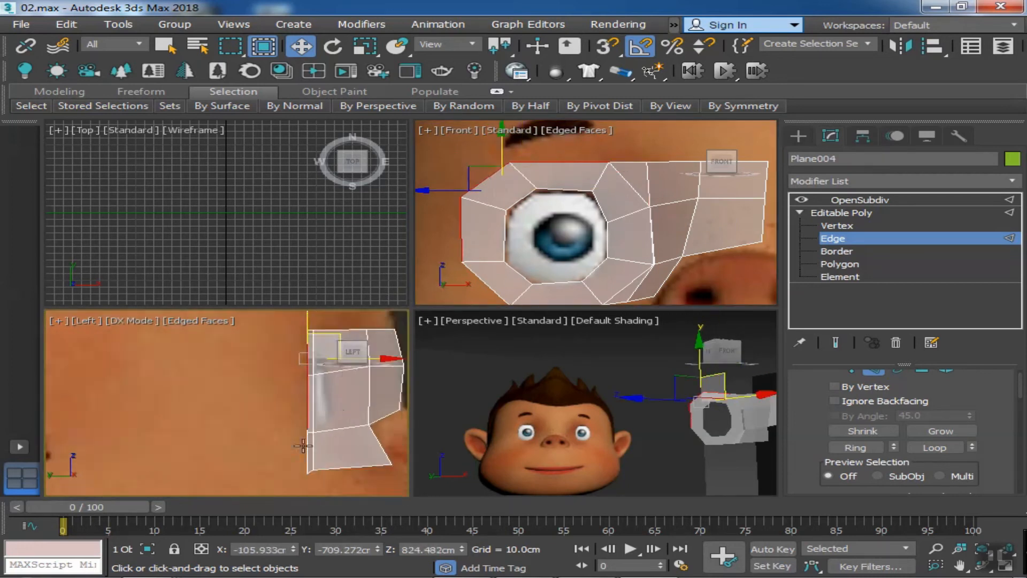
{"action": "scroll", "coordinate": [322, 451], "scroll_direction": "up", "scroll_amount": 3}
{"action": "left_click", "coordinate": [323, 452]}
{"action": "middle_click_drag", "start_coordinate": [549, 282], "coordinate": [551, 245]}
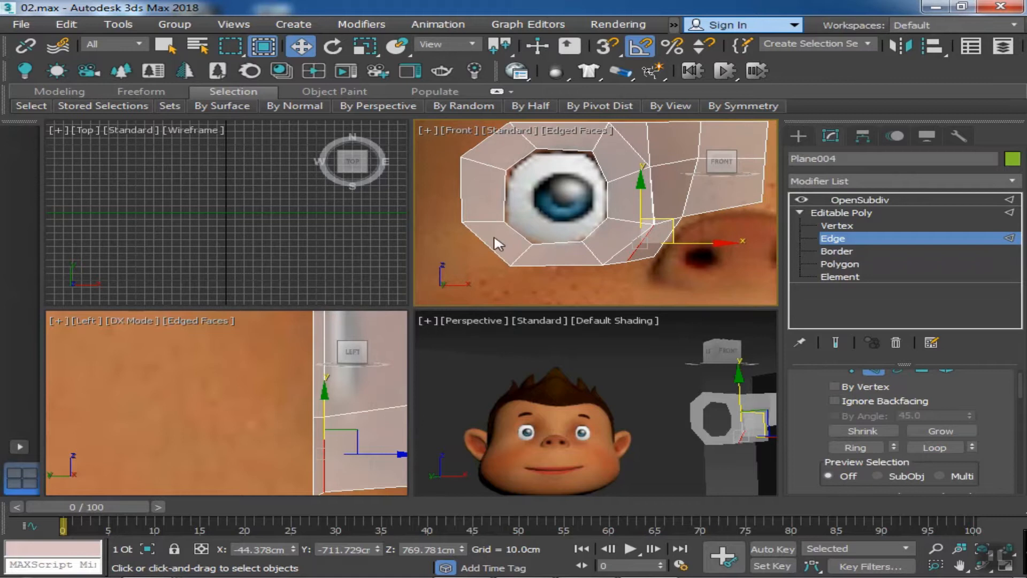
{"action": "scroll", "coordinate": [494, 239], "scroll_direction": "up", "scroll_amount": 2}
{"action": "left_click", "coordinate": [479, 253]}
{"action": "scroll", "coordinate": [480, 254], "scroll_direction": "down", "scroll_amount": 1}
{"action": "middle_click_drag", "start_coordinate": [479, 254], "coordinate": [496, 263]}
{"action": "left_click", "coordinate": [466, 213], "text": "ctrl"}
{"action": "scroll", "coordinate": [485, 200], "scroll_direction": "down", "scroll_amount": 1}
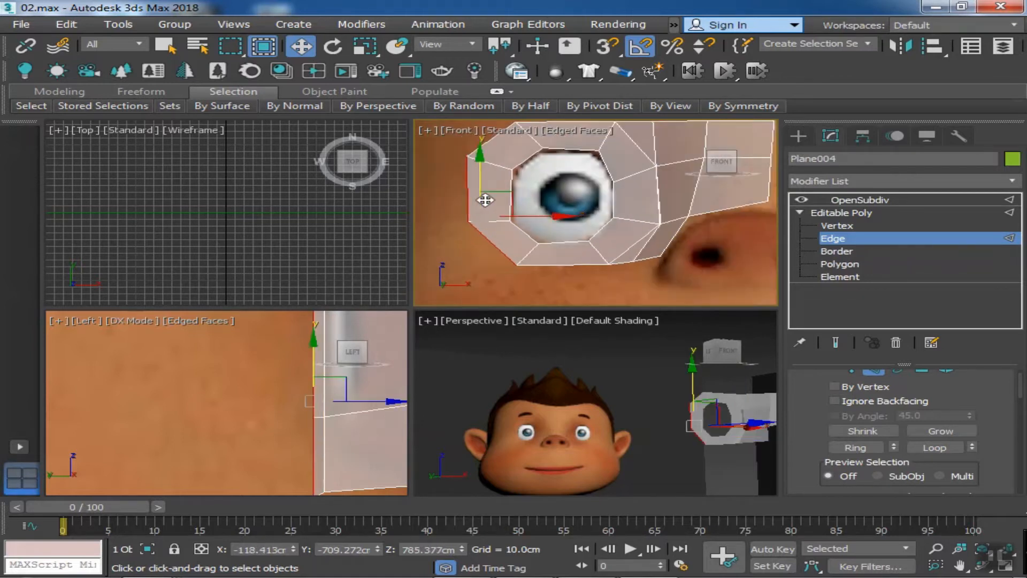
{"action": "middle_click_drag", "start_coordinate": [485, 200], "coordinate": [491, 244]}
{"action": "left_click", "coordinate": [542, 167], "text": "ctrl"}
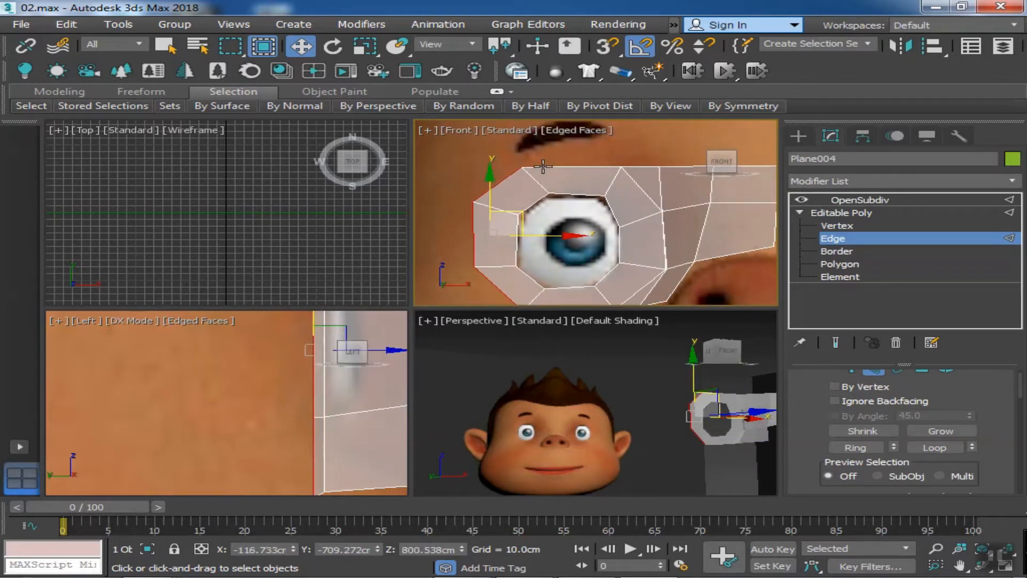
{"action": "left_click", "coordinate": [543, 166], "text": "ctrl"}
{"action": "middle_click_drag", "start_coordinate": [311, 351], "coordinate": [286, 385]}
{"action": "scroll", "coordinate": [286, 386], "scroll_direction": "up", "scroll_amount": 6}
{"action": "scroll", "coordinate": [330, 399], "scroll_direction": "down", "scroll_amount": 4}
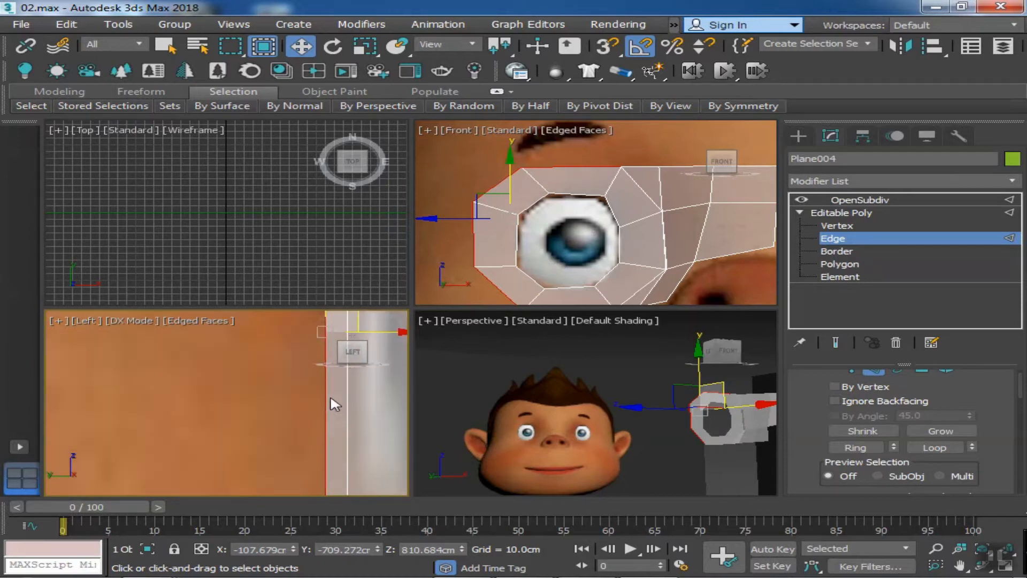
{"action": "left_click", "coordinate": [347, 394]}
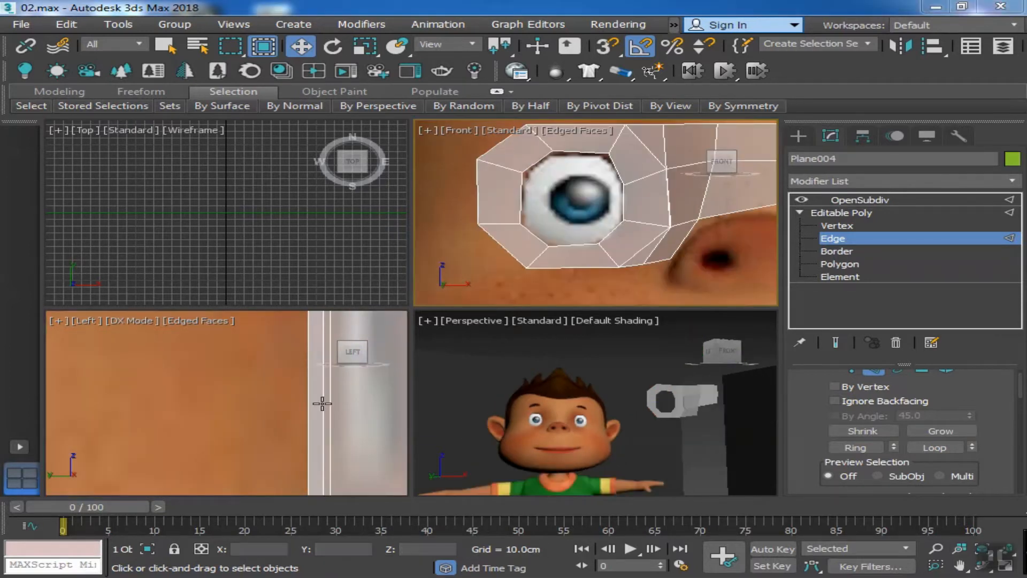
- Select the eye ring's outer edges along the ear side, the bottom and the top
{"action": "left_click", "coordinate": [323, 404]}
{"action": "scroll", "coordinate": [372, 407], "scroll_direction": "down", "scroll_amount": 4}
{"action": "middle_click_drag", "start_coordinate": [371, 377], "coordinate": [328, 431]}
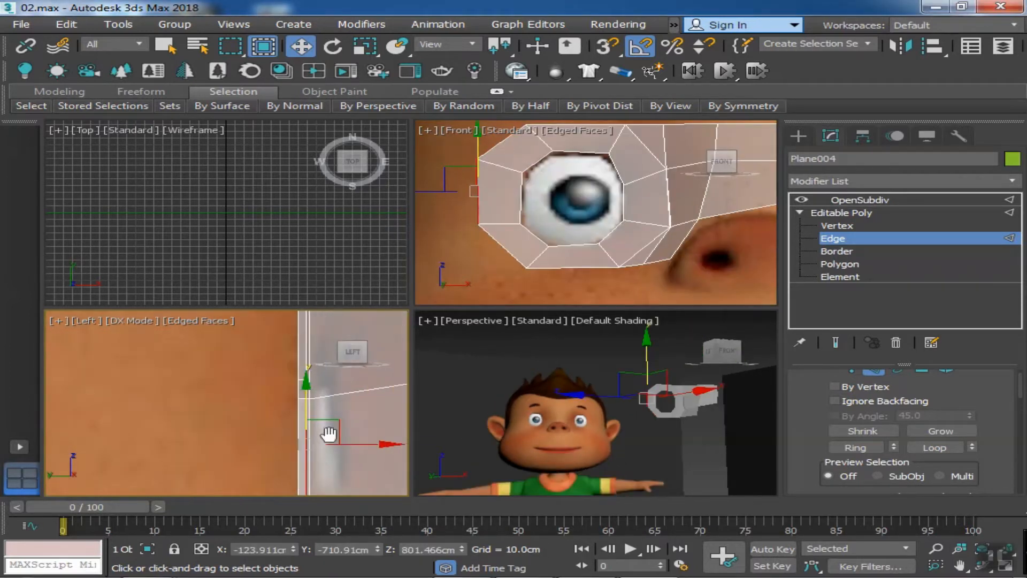
{"action": "scroll", "coordinate": [447, 241], "scroll_direction": "up", "scroll_amount": 2}
{"action": "left_click", "coordinate": [512, 245], "text": "ctrl"}
{"action": "left_click", "coordinate": [611, 294], "text": "ctrl"}
{"action": "middle_click_drag", "start_coordinate": [572, 179], "coordinate": [588, 246]}
{"action": "left_click", "coordinate": [537, 180], "text": "ctrl"}
{"action": "left_click", "coordinate": [603, 153], "text": "ctrl"}
{"action": "scroll", "coordinate": [601, 155], "scroll_direction": "down", "scroll_amount": 3}
{"action": "middle_click_drag", "start_coordinate": [601, 165], "coordinate": [550, 206]}
{"action": "scroll", "coordinate": [635, 197], "scroll_direction": "up", "scroll_amount": 6}
{"action": "scroll", "coordinate": [635, 197], "scroll_direction": "down", "scroll_amount": 6}
{"action": "middle_click_drag", "start_coordinate": [349, 370], "coordinate": [293, 371]}
{"action": "scroll", "coordinate": [332, 393], "scroll_direction": "down", "scroll_amount": 4}
{"action": "scroll", "coordinate": [283, 423], "scroll_direction": "up", "scroll_amount": 5}
{"action": "scroll", "coordinate": [296, 439], "scroll_direction": "down", "scroll_amount": 3}
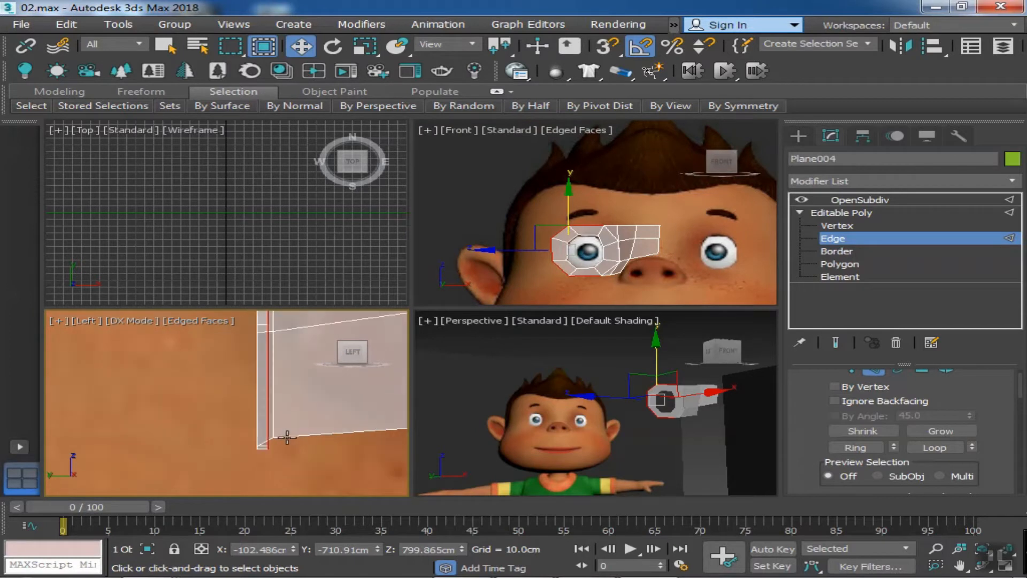
- Extend the selected outer edges into a new surrounding strip of polygons by scaling a copy of them outward
{"action": "scroll", "coordinate": [282, 446], "scroll_direction": "up", "scroll_amount": 3}
{"action": "key", "text": "super"}
{"action": "middle_click_drag", "start_coordinate": [625, 432], "coordinate": [561, 461]}
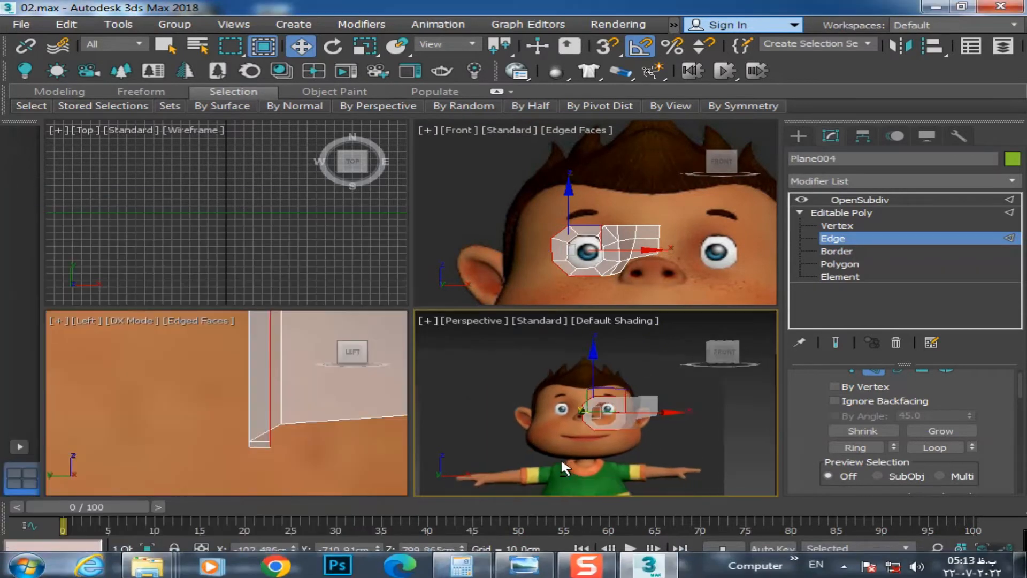
{"action": "scroll", "coordinate": [650, 423], "scroll_direction": "up", "scroll_amount": 4}
{"action": "scroll", "coordinate": [650, 423], "scroll_direction": "down", "scroll_amount": 2}
{"action": "middle_click_drag", "start_coordinate": [650, 423], "coordinate": [633, 443]}
{"action": "scroll", "coordinate": [633, 442], "scroll_direction": "down", "scroll_amount": 1}
{"action": "scroll", "coordinate": [623, 267], "scroll_direction": "down", "scroll_amount": 4}
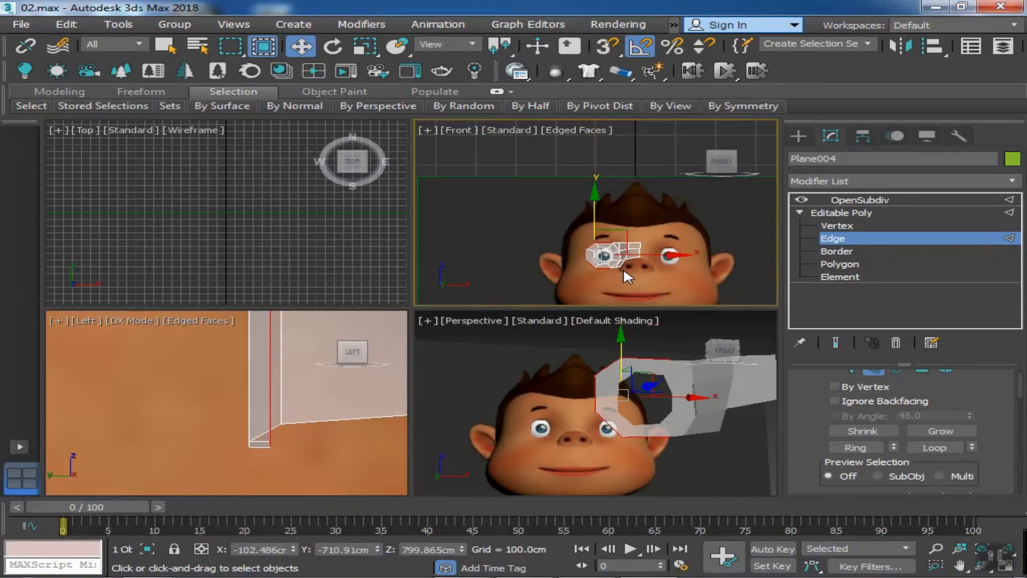
{"action": "middle_click_drag", "start_coordinate": [624, 238], "coordinate": [592, 191]}
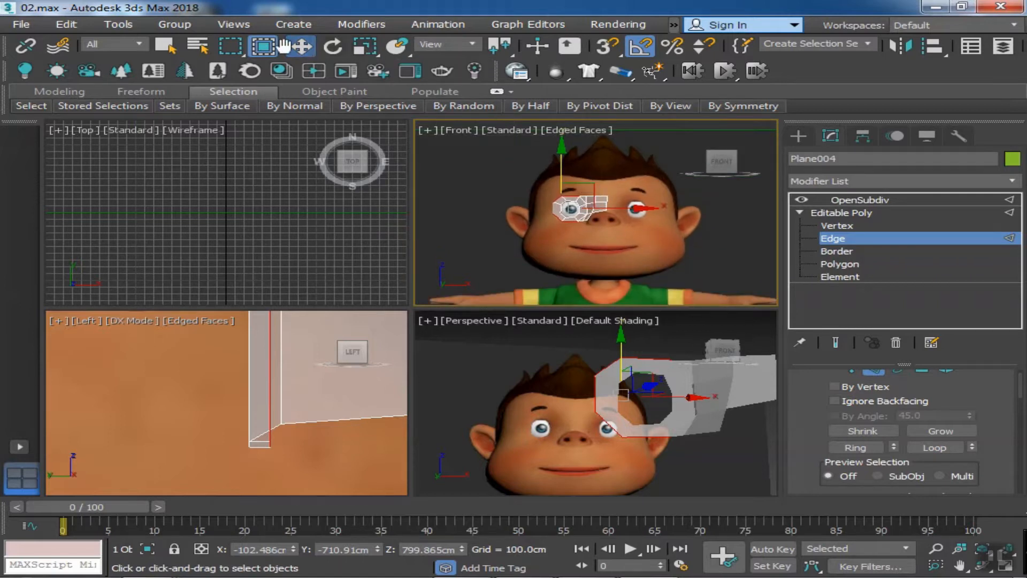
{"action": "left_click", "coordinate": [365, 46]}
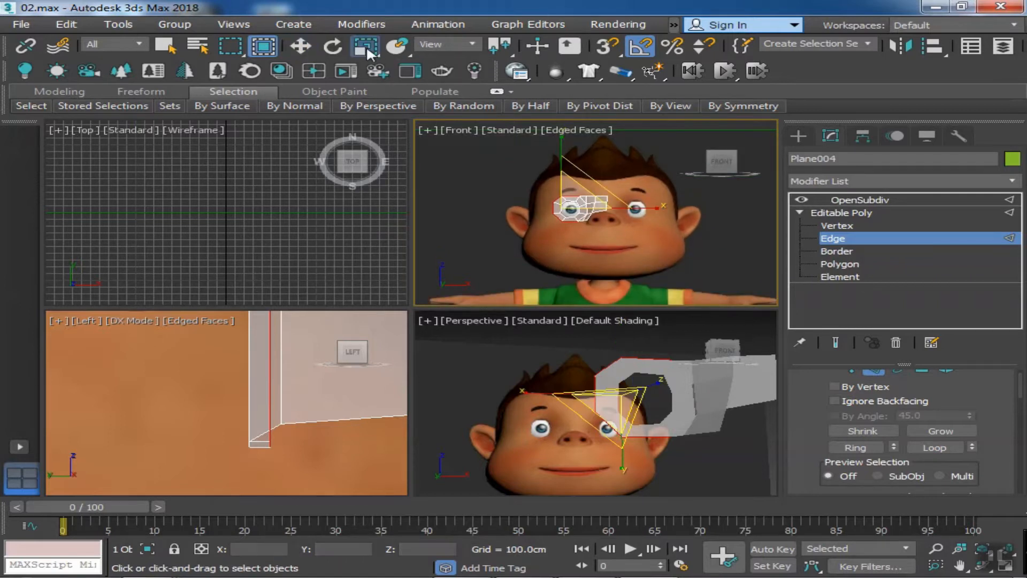
{"action": "right_click", "coordinate": [589, 412]}
{"action": "right_click", "coordinate": [578, 409]}
{"action": "left_click", "coordinate": [321, 287]}
{"action": "left_click_drag", "start_coordinate": [568, 407], "coordinate": [619, 503]}
{"action": "right_click", "coordinate": [581, 209]}
{"action": "scroll", "coordinate": [582, 209], "scroll_direction": "up", "scroll_amount": 4}
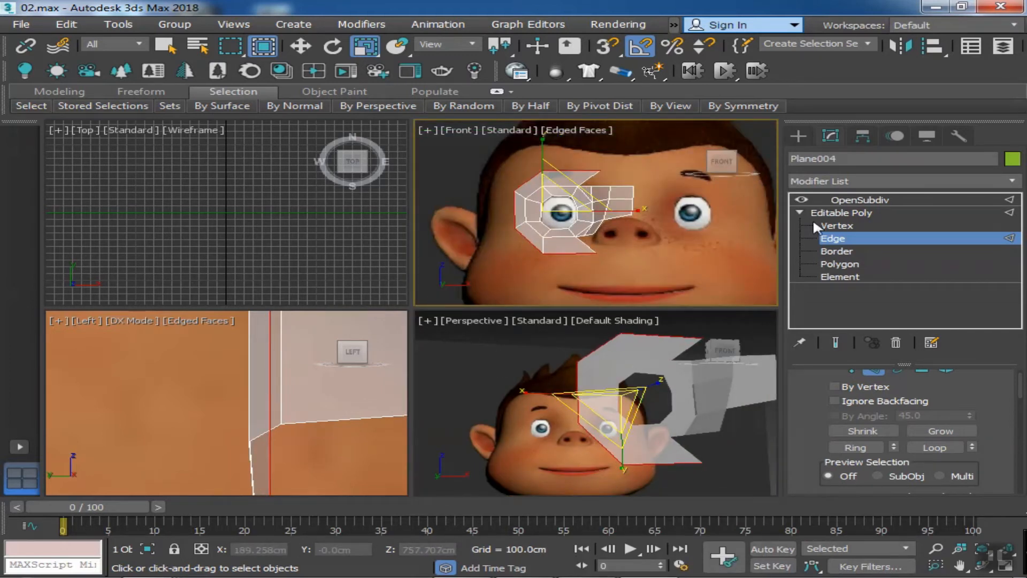
- Switch to vertex editing and move the new strip's three upper vertices towards the ear side in the Front view
{"action": "left_click", "coordinate": [836, 226]}
{"action": "scroll", "coordinate": [600, 188], "scroll_direction": "down", "scroll_amount": 1}
{"action": "scroll", "coordinate": [599, 189], "scroll_direction": "up", "scroll_amount": 3}
{"action": "left_click", "coordinate": [267, 50]}
{"action": "left_click", "coordinate": [295, 52]}
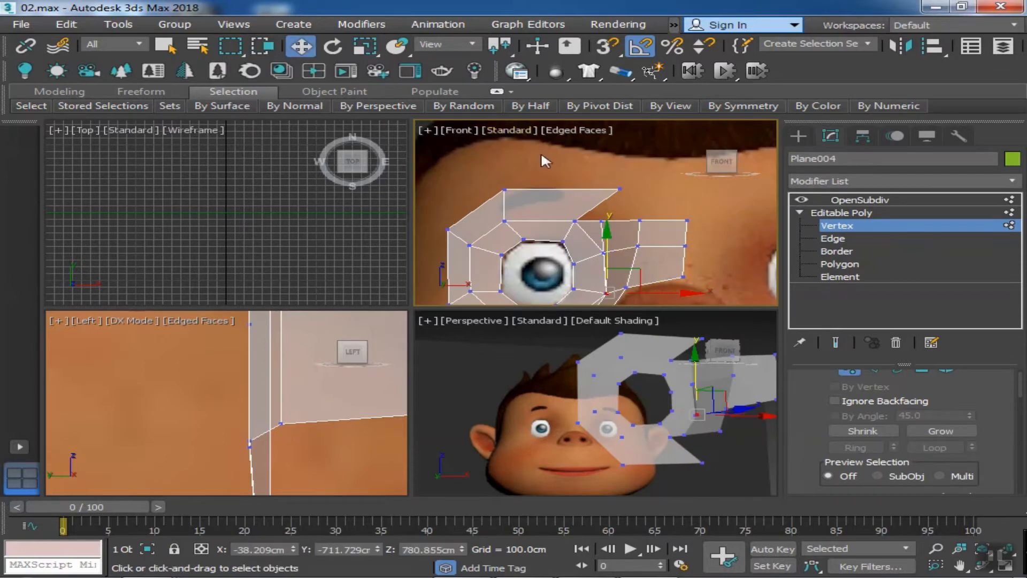
{"action": "left_click", "coordinate": [619, 188]}
{"action": "left_click_drag", "start_coordinate": [638, 164], "coordinate": [502, 171]}
{"action": "middle_click_drag", "start_coordinate": [487, 224], "coordinate": [565, 185]}
{"action": "left_click", "coordinate": [524, 191]}
{"action": "left_click_drag", "start_coordinate": [551, 167], "coordinate": [529, 177]}
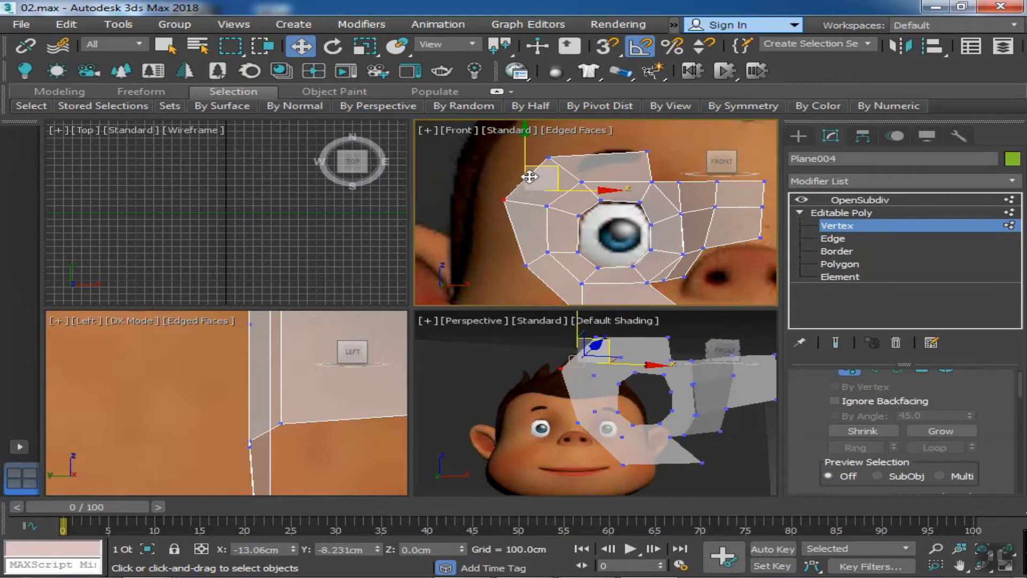
- Move the strip's lower ear-side vertex and the adjoining bottom vertex outward towards the ear in the Front view
{"action": "left_click", "coordinate": [525, 266]}
{"action": "middle_click_drag", "start_coordinate": [527, 265], "coordinate": [545, 244]}
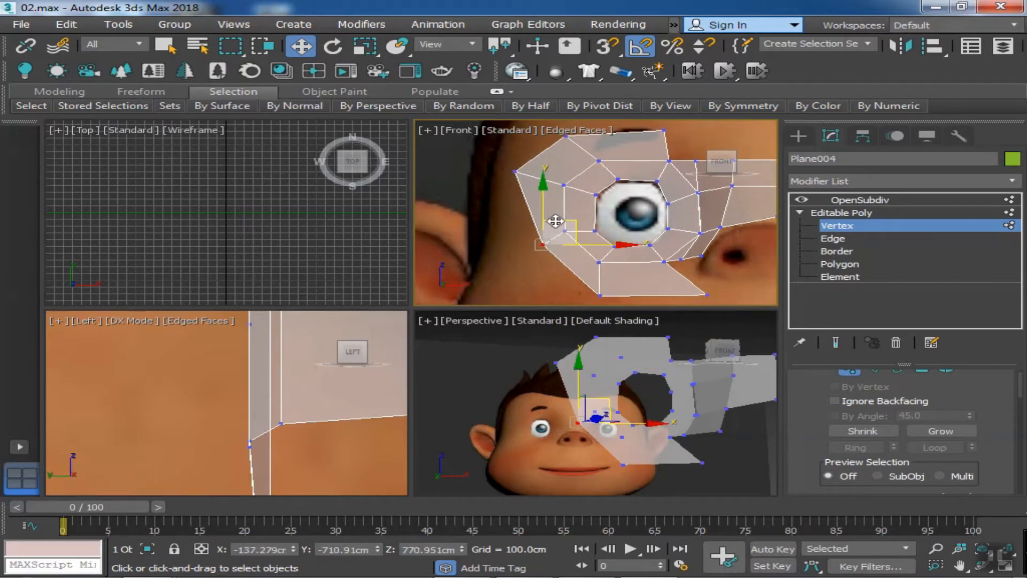
{"action": "left_click_drag", "start_coordinate": [541, 202], "coordinate": [528, 203]}
{"action": "middle_click_drag", "start_coordinate": [576, 251], "coordinate": [583, 222]}
{"action": "left_click", "coordinate": [606, 265]}
{"action": "left_click_drag", "start_coordinate": [631, 242], "coordinate": [591, 240]}
- Shift the strip's nose-side bottom vertex and the ring vertex above it towards the ear in the Front view
{"action": "left_click", "coordinate": [710, 266]}
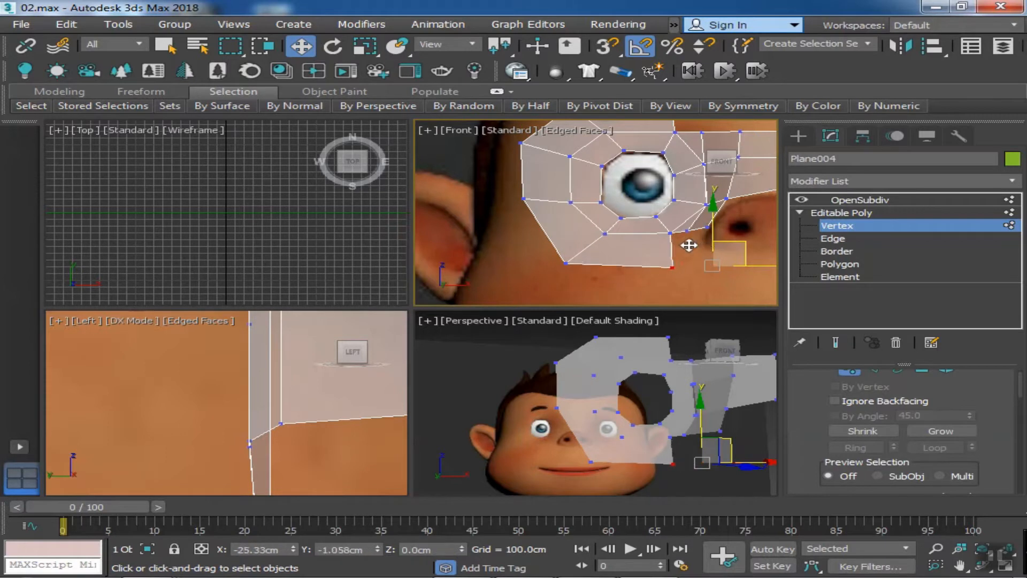
{"action": "scroll", "coordinate": [670, 237], "scroll_direction": "up", "scroll_amount": 3}
{"action": "left_click", "coordinate": [670, 229]}
{"action": "left_click_drag", "start_coordinate": [699, 209], "coordinate": [675, 213]}
{"action": "left_click", "coordinate": [672, 298]}
{"action": "left_click_drag", "start_coordinate": [693, 274], "coordinate": [672, 270]}
- Push the strip's bottom outer vertex and lower ear-side vertex back towards the ear in the Left view
{"action": "scroll", "coordinate": [672, 271], "scroll_direction": "down", "scroll_amount": 5}
{"action": "scroll", "coordinate": [347, 408], "scroll_direction": "down", "scroll_amount": 5}
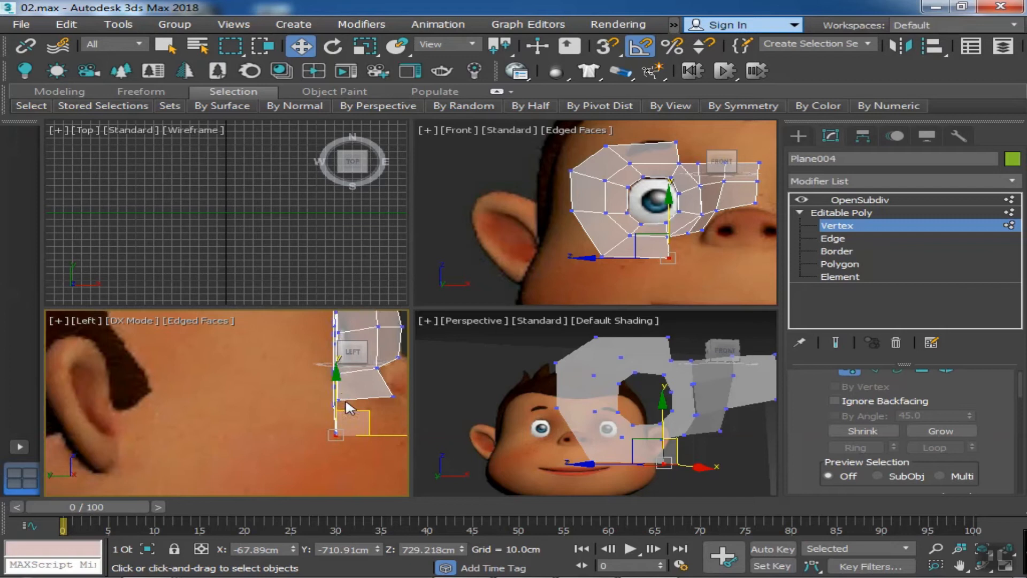
{"action": "left_click", "coordinate": [603, 258]}
{"action": "middle_click_drag", "start_coordinate": [375, 436], "coordinate": [352, 435]}
{"action": "left_click_drag", "start_coordinate": [352, 436], "coordinate": [281, 435]}
{"action": "left_click", "coordinate": [571, 210]}
{"action": "right_click", "coordinate": [380, 378]}
{"action": "middle_click_drag", "start_coordinate": [379, 372], "coordinate": [375, 397]}
{"action": "left_click_drag", "start_coordinate": [376, 397], "coordinate": [296, 396]}
- Push the strip's upper ear-side vertex and top outer vertex back towards the ear in the Left view
{"action": "left_click", "coordinate": [571, 171]}
{"action": "middle_click_drag", "start_coordinate": [367, 372], "coordinate": [366, 406]}
{"action": "left_click_drag", "start_coordinate": [368, 375], "coordinate": [289, 374]}
{"action": "left_click", "coordinate": [605, 146]}
{"action": "middle_click_drag", "start_coordinate": [357, 364], "coordinate": [246, 394]}
{"action": "scroll", "coordinate": [356, 376], "scroll_direction": "up", "scroll_amount": 2}
{"action": "left_click_drag", "start_coordinate": [230, 370], "coordinate": [210, 372]}
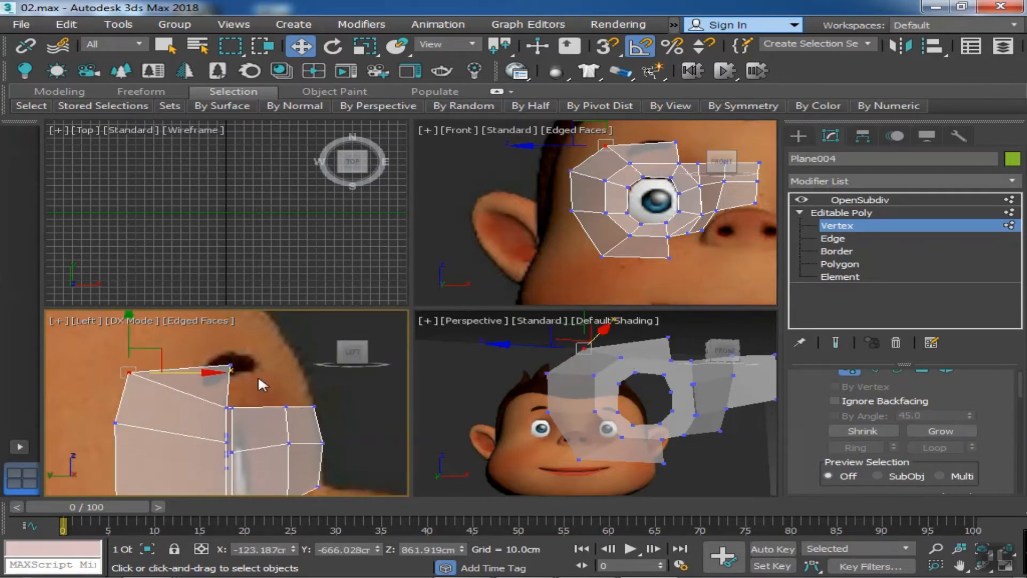
- Show the smoothed end result and pull the upper ear-side vertex further back in the Left view
{"action": "middle_click_drag", "start_coordinate": [265, 431], "coordinate": [277, 374]}
{"action": "scroll", "coordinate": [276, 374], "scroll_direction": "down", "scroll_amount": 2}
{"action": "mouse_move", "coordinate": [281, 413]}
{"action": "middle_mouse_down"}
{"action": "mouse_move", "coordinate": [282, 381]}
{"action": "mouse_move", "coordinate": [317, 428]}
{"action": "middle_mouse_up"}
{"action": "left_click", "coordinate": [836, 343]}
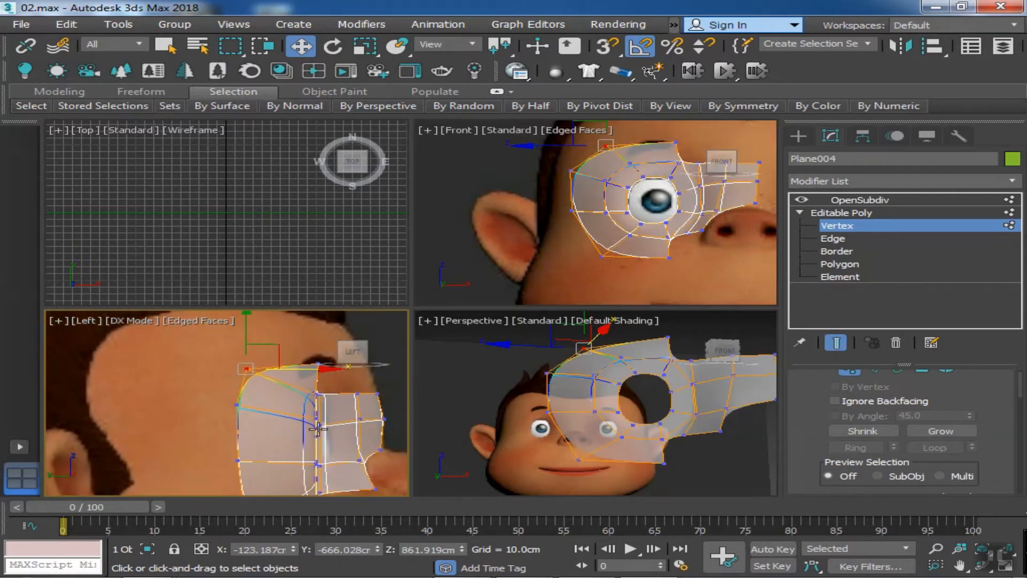
{"action": "left_click", "coordinate": [238, 406]}
{"action": "left_click_drag", "start_coordinate": [245, 394], "coordinate": [193, 418]}
{"action": "middle_click_drag", "start_coordinate": [271, 492], "coordinate": [240, 439]}
- Extrude the three top edges between the eye and the nose centre line upward by about 28 cm in the Front view
{"action": "middle_click_drag", "start_coordinate": [684, 267], "coordinate": [654, 279]}
{"action": "scroll", "coordinate": [646, 278], "scroll_direction": "down", "scroll_amount": 3}
{"action": "scroll", "coordinate": [643, 214], "scroll_direction": "up", "scroll_amount": 3}
{"action": "middle_click_drag", "start_coordinate": [644, 204], "coordinate": [637, 221]}
{"action": "scroll", "coordinate": [640, 222], "scroll_direction": "up", "scroll_amount": 3}
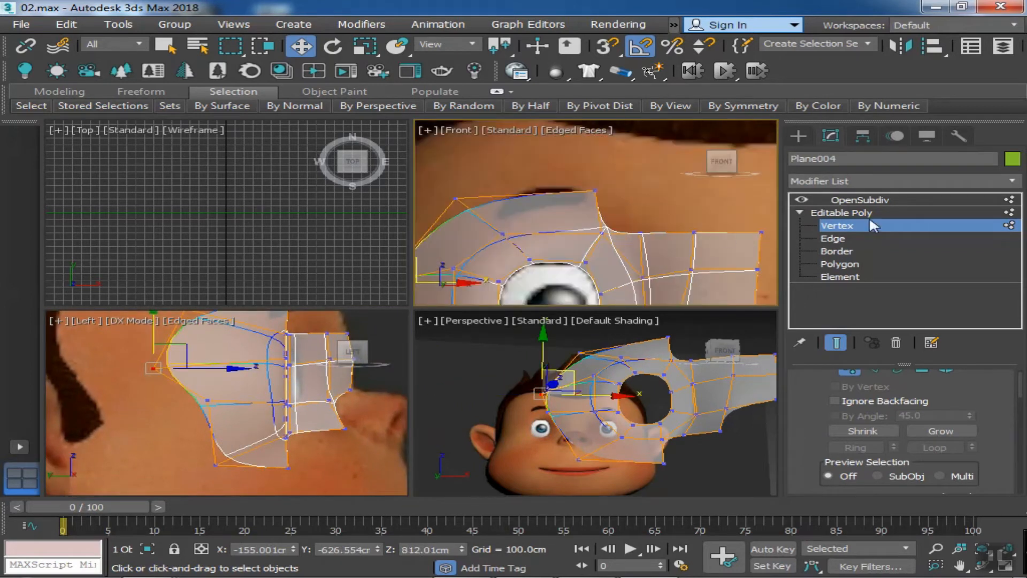
{"action": "left_click", "coordinate": [833, 238]}
{"action": "left_click", "coordinate": [633, 233]}
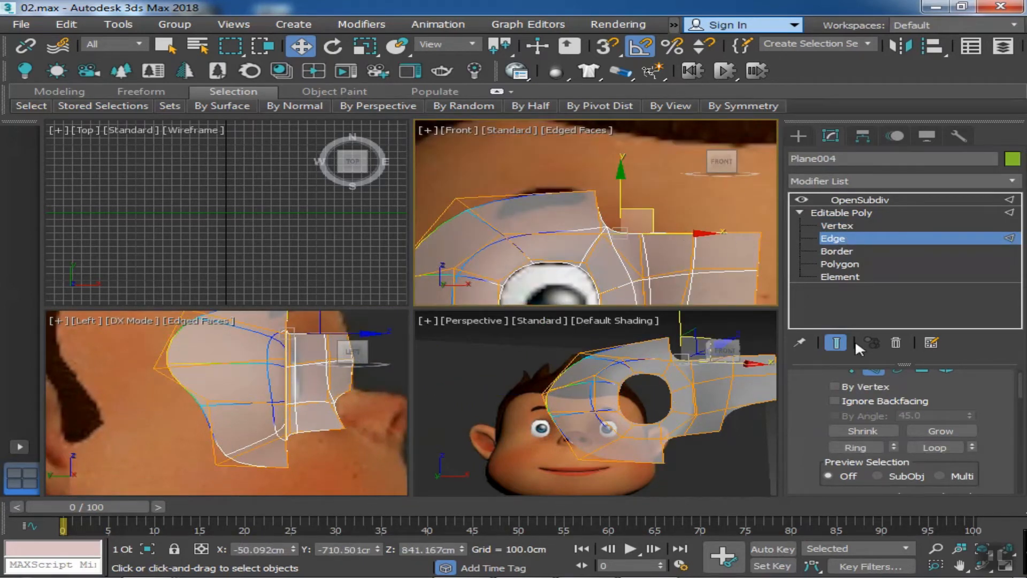
{"action": "left_click", "coordinate": [836, 343]}
{"action": "left_click", "coordinate": [729, 233], "text": "ctrl"}
{"action": "left_click", "coordinate": [836, 343]}
{"action": "middle_click_drag", "start_coordinate": [679, 207], "coordinate": [644, 254]}
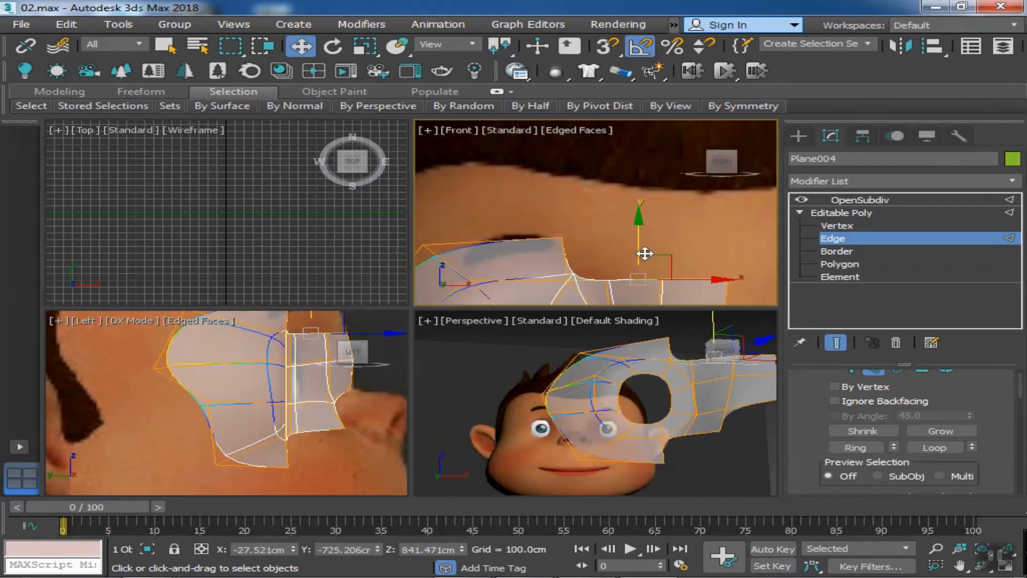
{"action": "left_click_drag", "start_coordinate": [638, 253], "coordinate": [647, 208]}
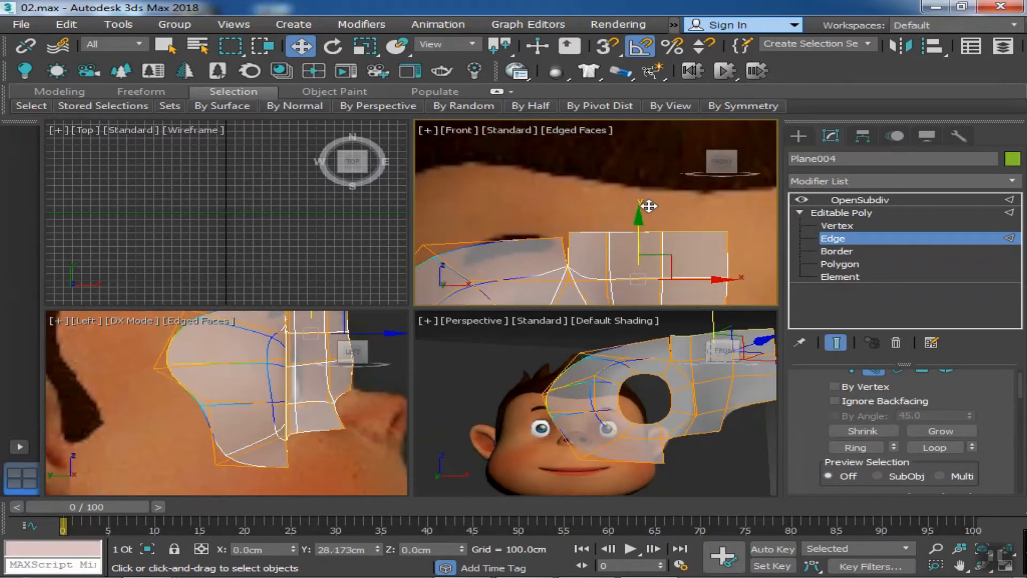
- Weld the new brow strip's outer upper corner vertex to the neighbouring strip's top vertex to close the gap
{"action": "left_click", "coordinate": [828, 225]}
{"action": "middle_click_drag", "start_coordinate": [571, 232], "coordinate": [595, 209]}
{"action": "scroll", "coordinate": [596, 208], "scroll_direction": "up", "scroll_amount": 5}
{"action": "right_click", "coordinate": [595, 210]}
{"action": "left_click", "coordinate": [568, 316]}
{"action": "scroll", "coordinate": [599, 204], "scroll_direction": "down", "scroll_amount": 8}
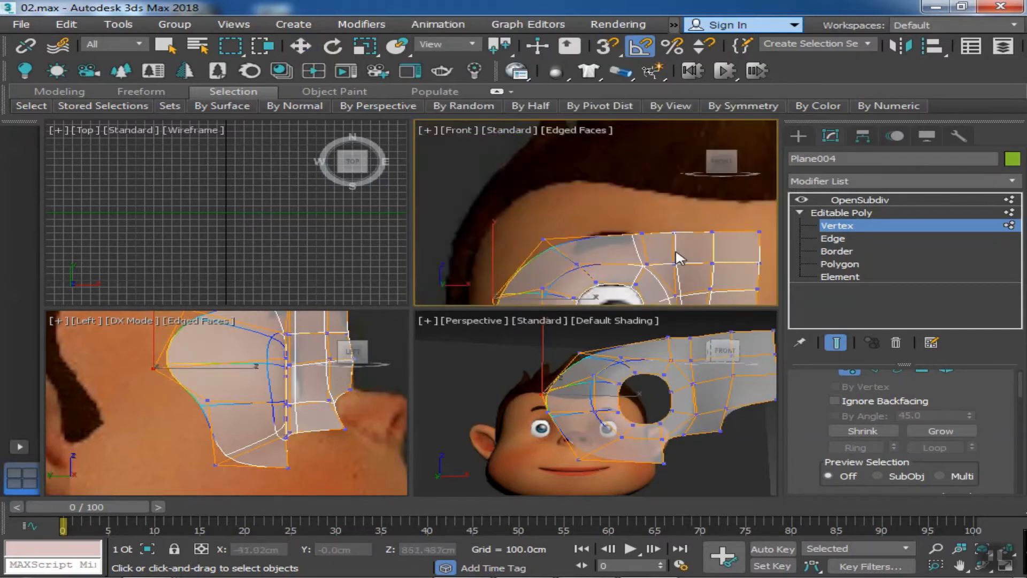
- Leave vertex editing and add a Symmetry modifier above the Editable Poly, below OpenSubdiv
{"action": "left_click", "coordinate": [863, 213]}
{"action": "key", "text": "w"}
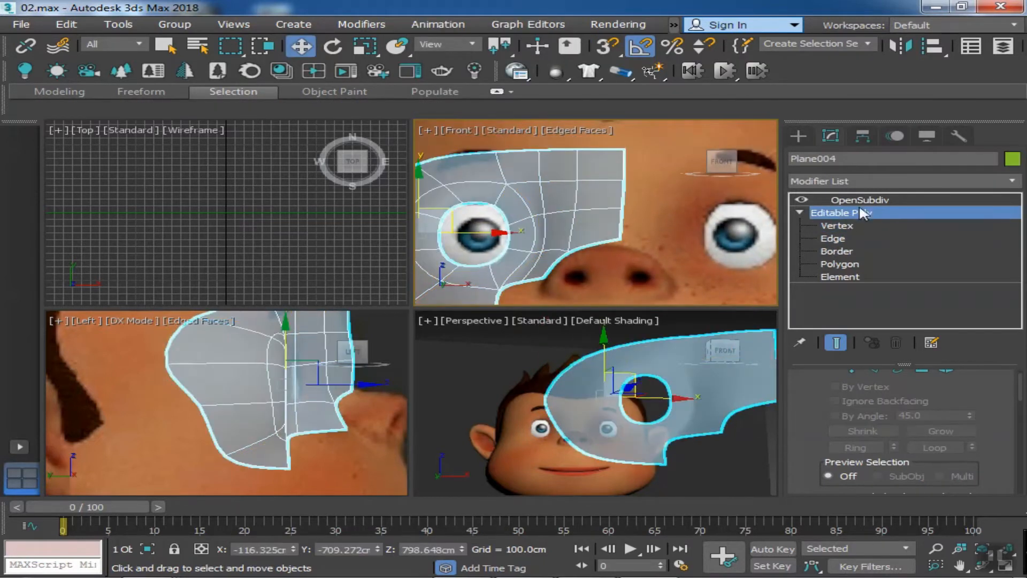
{"action": "left_click", "coordinate": [909, 181]}
{"action": "type", "text": "sy"}
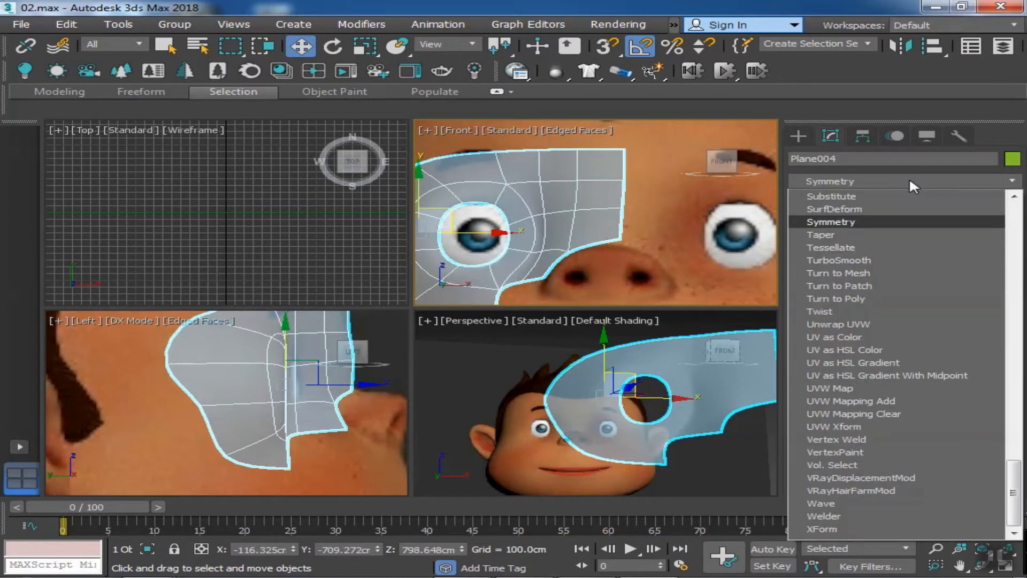
{"action": "left_click", "coordinate": [866, 220]}
{"action": "middle_click_drag", "start_coordinate": [640, 347], "coordinate": [647, 355]}
{"action": "scroll", "coordinate": [636, 264], "scroll_direction": "down", "scroll_amount": 5}
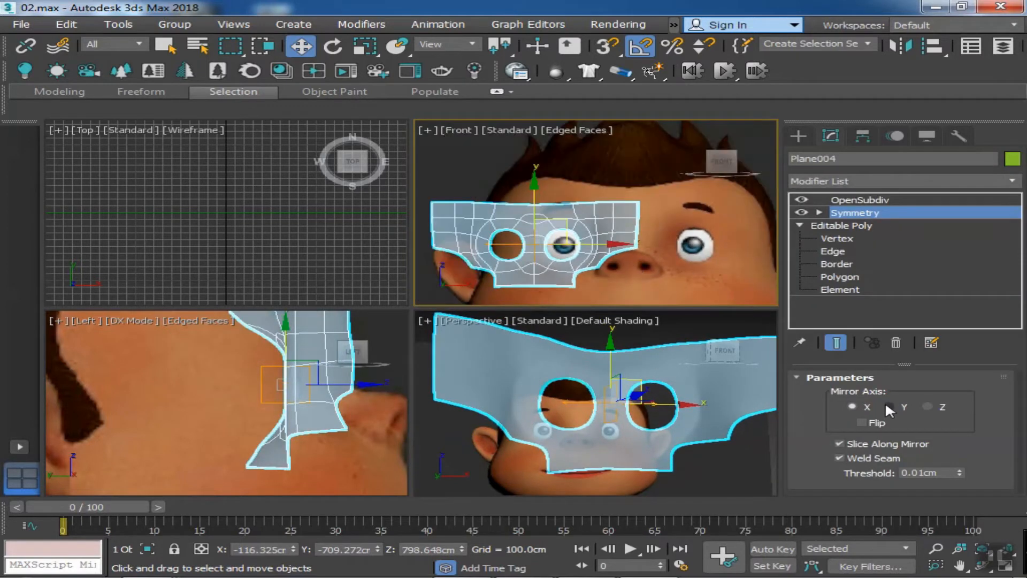
- Move the Symmetry mirror plane to the nose side of the mesh and enable Flip on the X axis
{"action": "left_click", "coordinate": [819, 213]}
{"action": "left_click", "coordinate": [851, 226]}
{"action": "left_click_drag", "start_coordinate": [594, 243], "coordinate": [684, 244]}
{"action": "left_click", "coordinate": [862, 423]}
- Turn on 3D snapping and snap the mirror plane to the nose centre line so both halves join
{"action": "middle_click_drag", "start_coordinate": [659, 249], "coordinate": [544, 206]}
{"action": "scroll", "coordinate": [651, 252], "scroll_direction": "up", "scroll_amount": 3}
{"action": "left_click", "coordinate": [607, 47]}
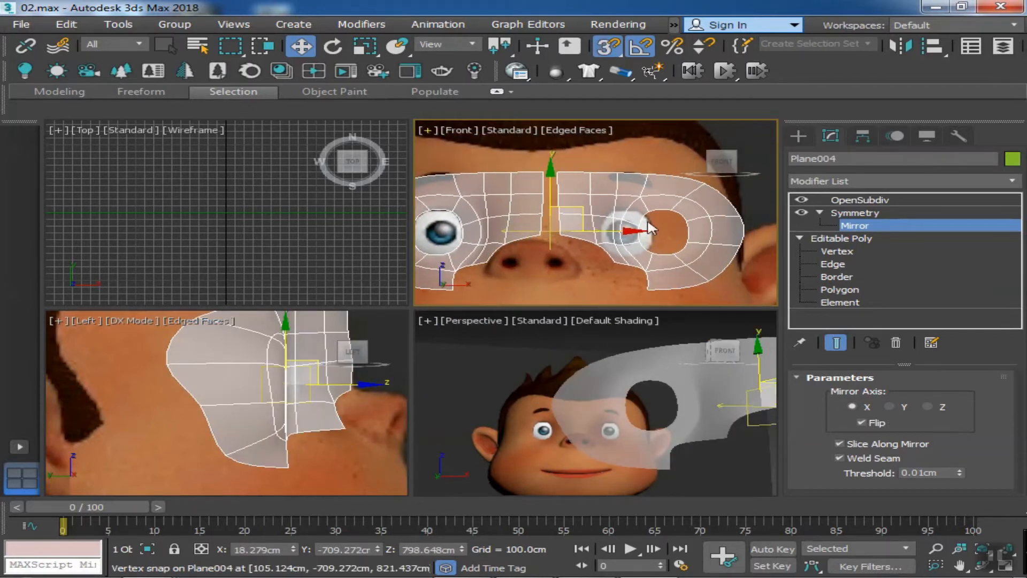
{"action": "scroll", "coordinate": [556, 226], "scroll_direction": "up", "scroll_amount": 4}
{"action": "left_click_drag", "start_coordinate": [580, 236], "coordinate": [531, 243]}
{"action": "scroll", "coordinate": [620, 247], "scroll_direction": "down", "scroll_amount": 6}
{"action": "scroll", "coordinate": [621, 254], "scroll_direction": "up", "scroll_amount": 2}
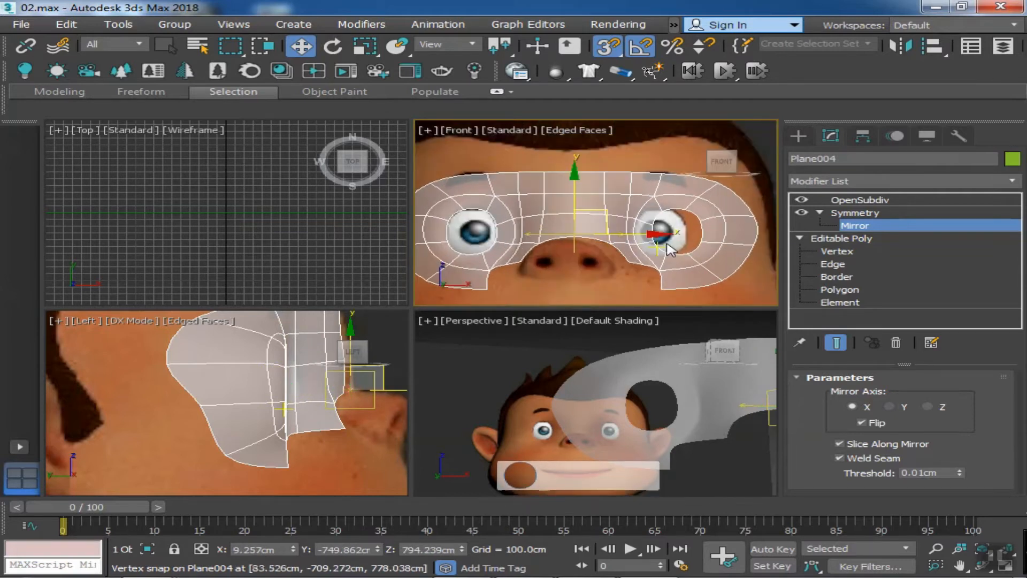
- Fine-tune the mirror plane with snapping off so the mirrored eye opening lines up with the other eye
{"action": "right_click", "coordinate": [624, 253]}
{"action": "left_click", "coordinate": [595, 256]}
{"action": "left_click_drag", "start_coordinate": [631, 234], "coordinate": [623, 232]}
{"action": "key", "text": "ctrl+z"}
{"action": "key", "text": "s"}
{"action": "middle_click_drag", "start_coordinate": [690, 283], "coordinate": [712, 277]}
- Return to vertex editing and lower the top vertices above the nose bridge to form a dip between the brows
{"action": "left_click", "coordinate": [838, 250]}
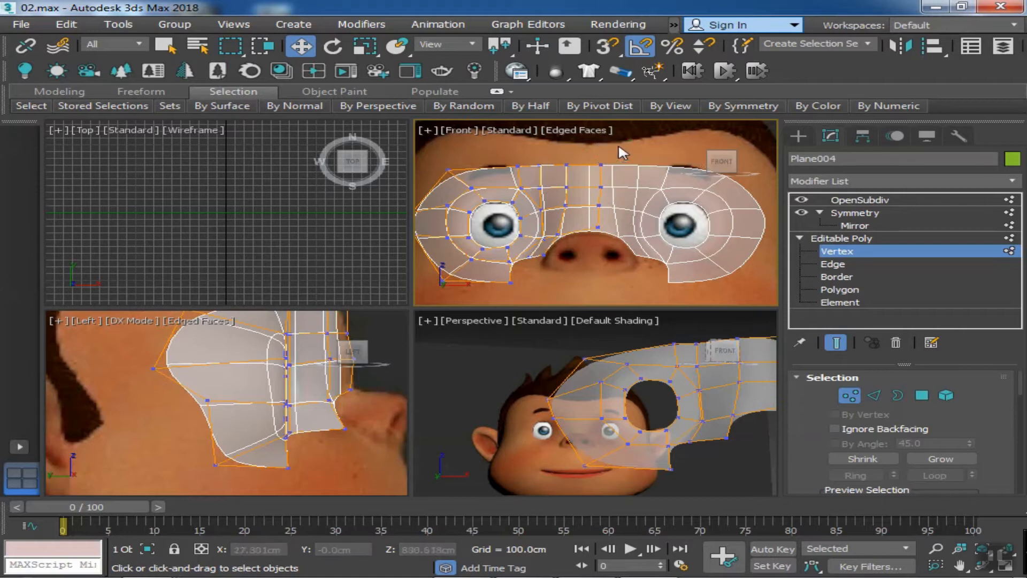
{"action": "left_click_drag", "start_coordinate": [588, 212], "coordinate": [556, 211]}
{"action": "left_click", "coordinate": [588, 158]}
{"action": "left_click", "coordinate": [579, 175]}
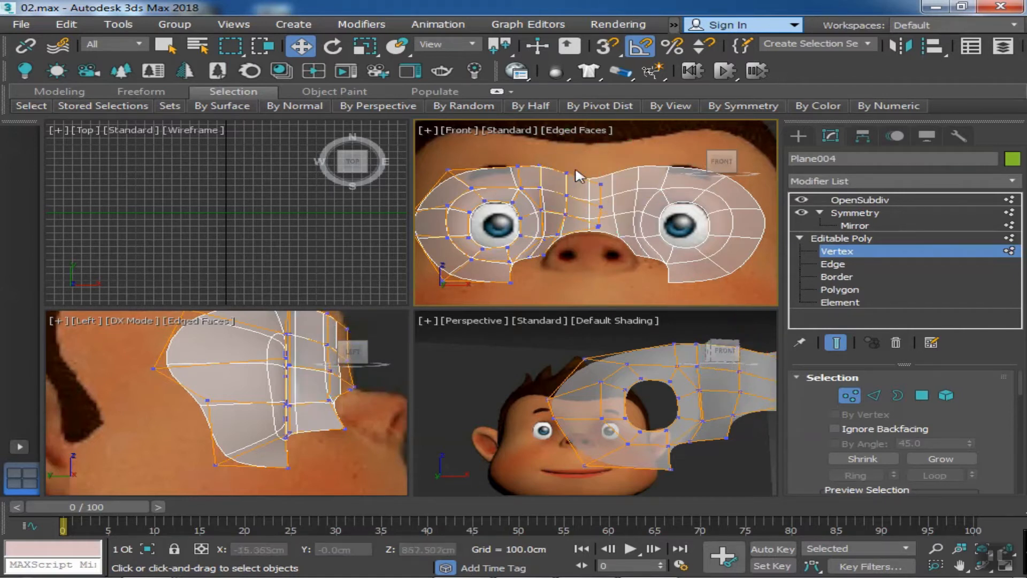
- Pull the lowest centre vertices of the nose bridge forward in the side view so they follow the nose profile
{"action": "scroll", "coordinate": [571, 215], "scroll_direction": "down", "scroll_amount": 2}
{"action": "middle_click_drag", "start_coordinate": [341, 385], "coordinate": [280, 398]}
{"action": "scroll", "coordinate": [316, 399], "scroll_direction": "up", "scroll_amount": 2}
{"action": "left_click_drag", "start_coordinate": [275, 335], "coordinate": [249, 369]}
{"action": "middle_click_drag", "start_coordinate": [267, 416], "coordinate": [275, 434]}
{"action": "left_click_drag", "start_coordinate": [288, 349], "coordinate": [324, 404]}
{"action": "middle_click_drag", "start_coordinate": [307, 437], "coordinate": [313, 428]}
{"action": "left_click", "coordinate": [312, 429]}
{"action": "left_click", "coordinate": [271, 441]}
{"action": "left_click_drag", "start_coordinate": [301, 430], "coordinate": [332, 421]}
{"action": "middle_click_drag", "start_coordinate": [310, 449], "coordinate": [312, 417]}
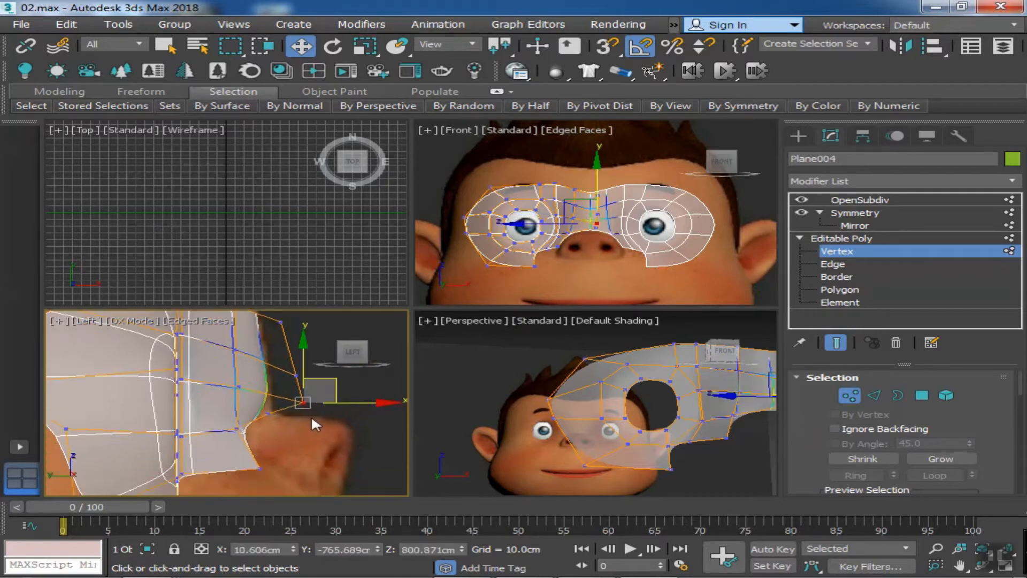
{"action": "scroll", "coordinate": [273, 436], "scroll_direction": "up", "scroll_amount": 3}
{"action": "left_click", "coordinate": [261, 390]}
{"action": "left_click_drag", "start_coordinate": [290, 378], "coordinate": [364, 361]}
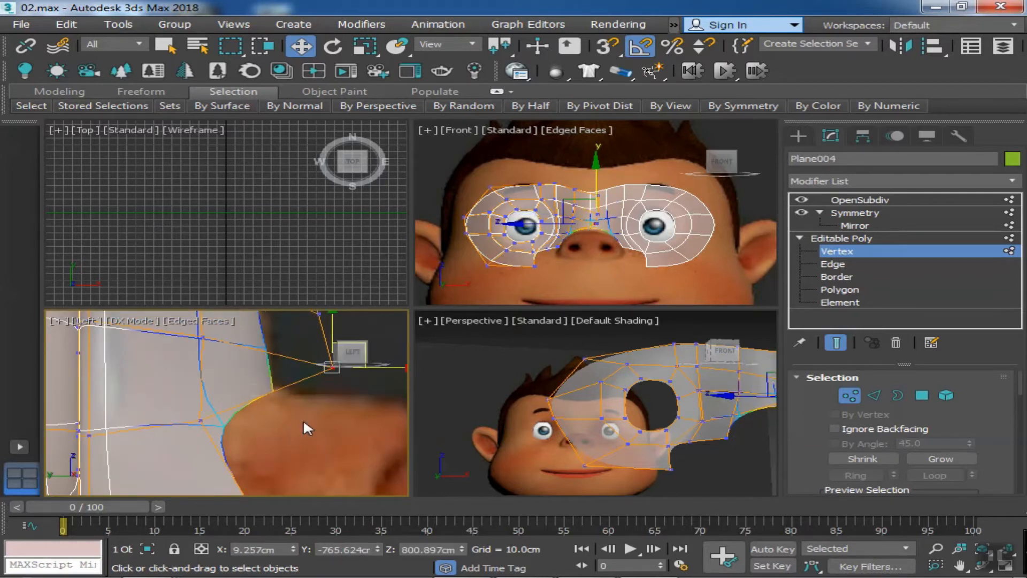
- Move the nose bridge's middle centre vertex forward and slightly up to round the profile between the eyes
{"action": "scroll", "coordinate": [299, 421], "scroll_direction": "down", "scroll_amount": 5}
{"action": "middle_click_drag", "start_coordinate": [297, 379], "coordinate": [289, 394]}
{"action": "scroll", "coordinate": [289, 393], "scroll_direction": "up", "scroll_amount": 3}
{"action": "left_click", "coordinate": [329, 410]}
{"action": "left_click", "coordinate": [298, 418]}
{"action": "left_click_drag", "start_coordinate": [326, 395], "coordinate": [355, 383]}
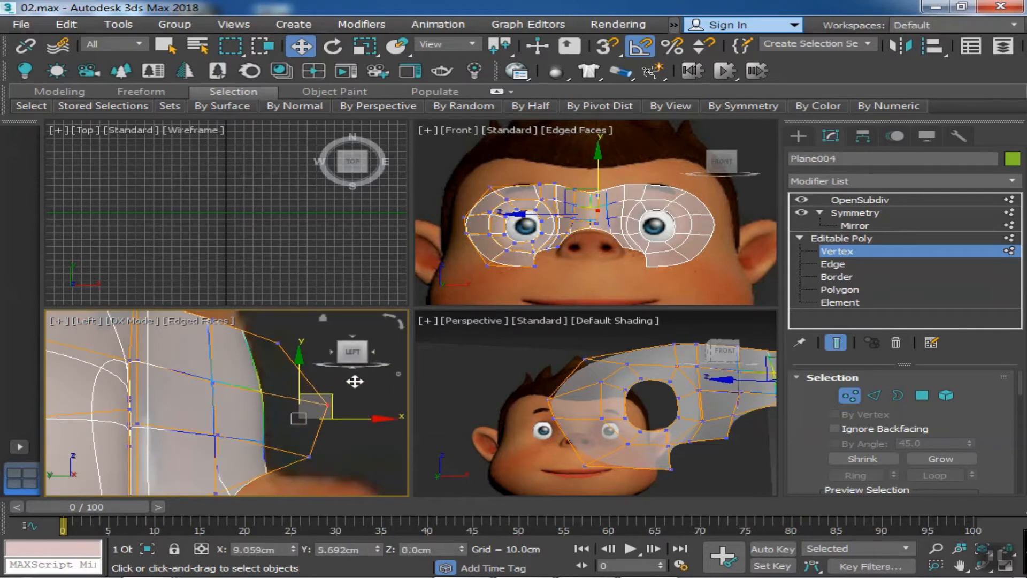
{"action": "scroll", "coordinate": [355, 383], "scroll_direction": "down", "scroll_amount": 4}
{"action": "middle_click_drag", "start_coordinate": [345, 417], "coordinate": [336, 406]}
- Raise the vertices along the top edge of the brow, from the inner brow to the outer corner, in the side view
{"action": "left_click", "coordinate": [288, 363]}
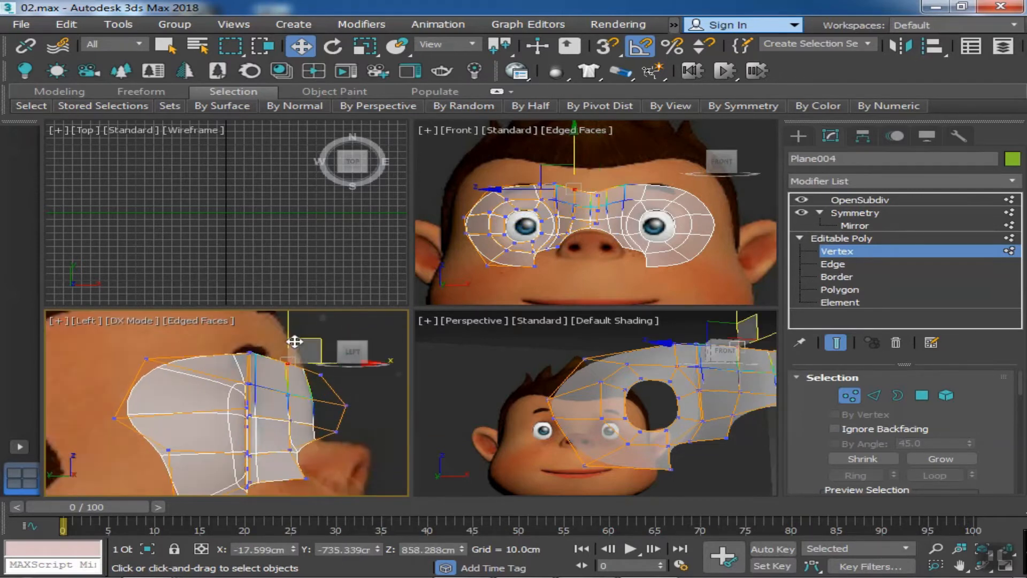
{"action": "left_click", "coordinate": [249, 352]}
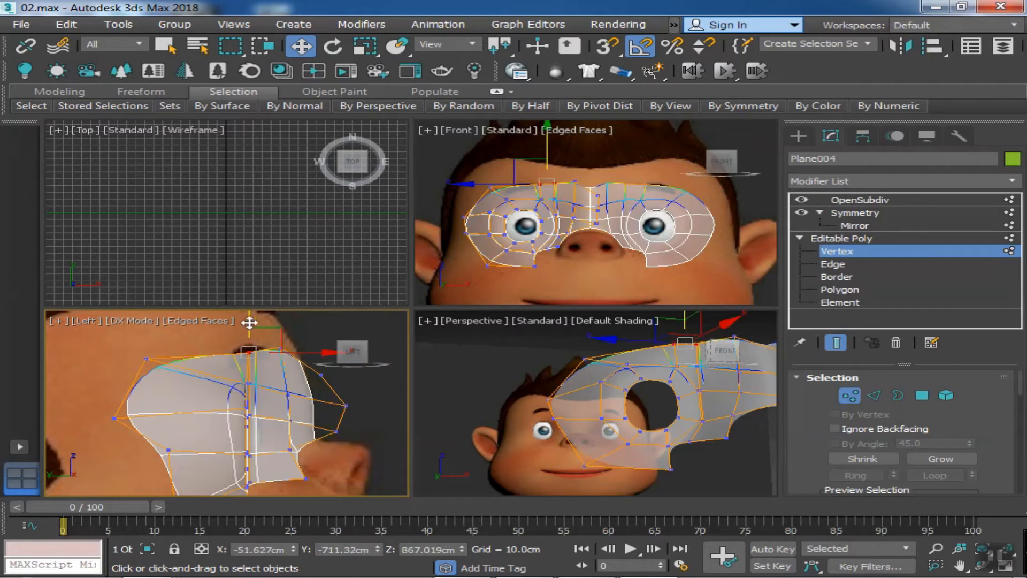
{"action": "left_click_drag", "start_coordinate": [249, 343], "coordinate": [249, 321]}
{"action": "middle_click_drag", "start_coordinate": [175, 384], "coordinate": [199, 381]}
{"action": "left_click_drag", "start_coordinate": [169, 359], "coordinate": [168, 324]}
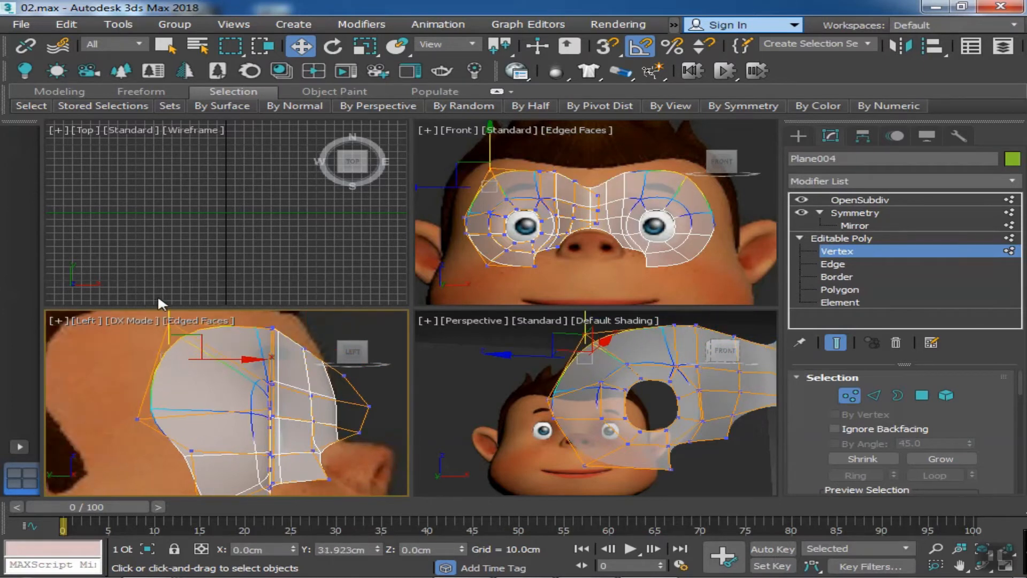
- Reposition the outer temple and lower cheek vertices in the side view to round the mesh's outer edge
{"action": "mouse_move", "coordinate": [207, 359]}
{"action": "middle_mouse_down"}
{"action": "mouse_move", "coordinate": [224, 393]}
{"action": "mouse_move", "coordinate": [209, 342]}
{"action": "middle_mouse_up"}
{"action": "scroll", "coordinate": [212, 349], "scroll_direction": "down", "scroll_amount": 2}
{"action": "left_click", "coordinate": [178, 383]}
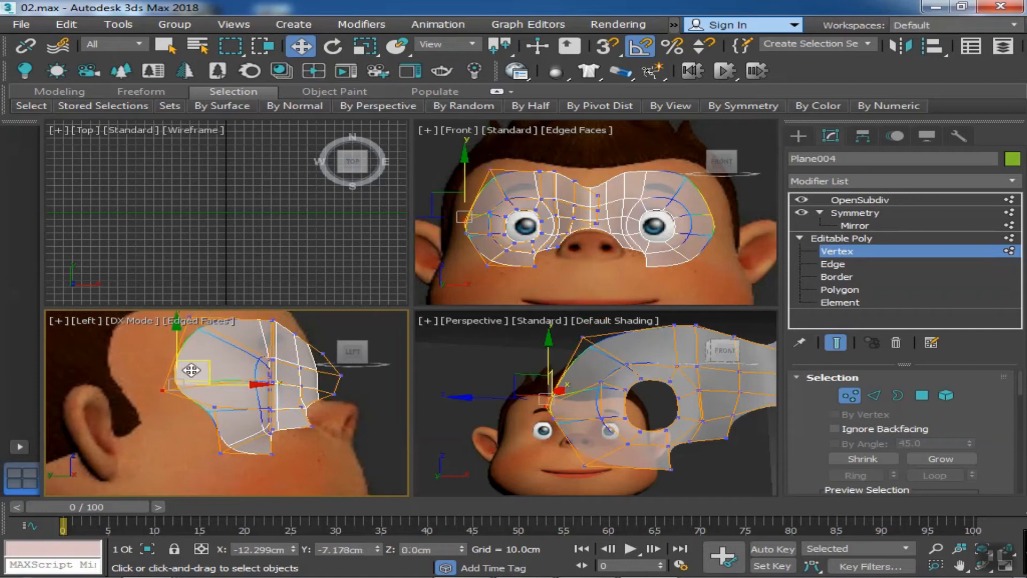
{"action": "left_click", "coordinate": [218, 451]}
{"action": "left_click", "coordinate": [214, 406]}
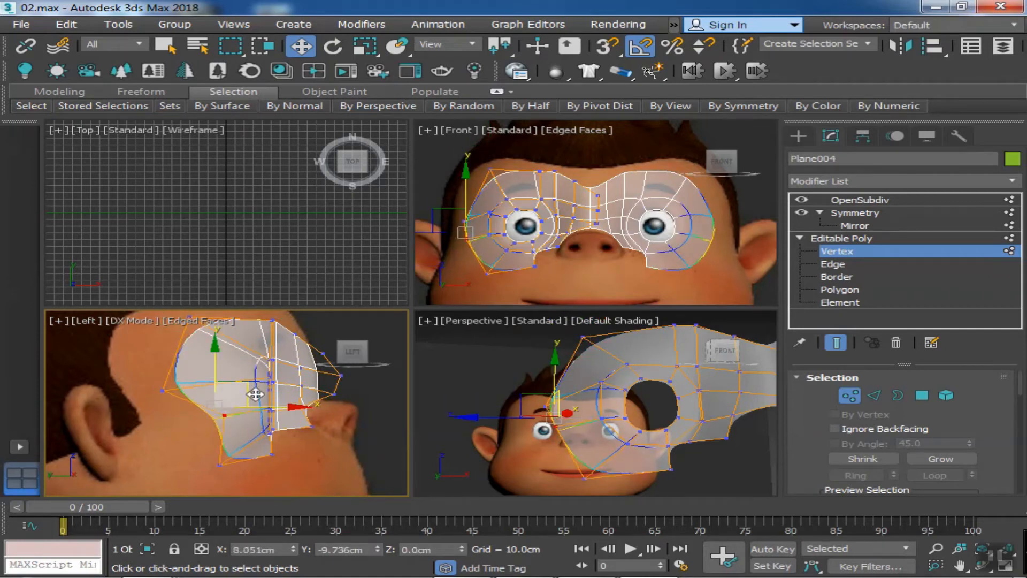
{"action": "scroll", "coordinate": [324, 428], "scroll_direction": "up", "scroll_amount": 5}
{"action": "left_click", "coordinate": [321, 411]}
- With the smoothed result hidden, extend the eye opening's border inward as a thin ring and nudge it slightly back
{"action": "left_click", "coordinate": [562, 286]}
{"action": "left_click", "coordinate": [837, 277]}
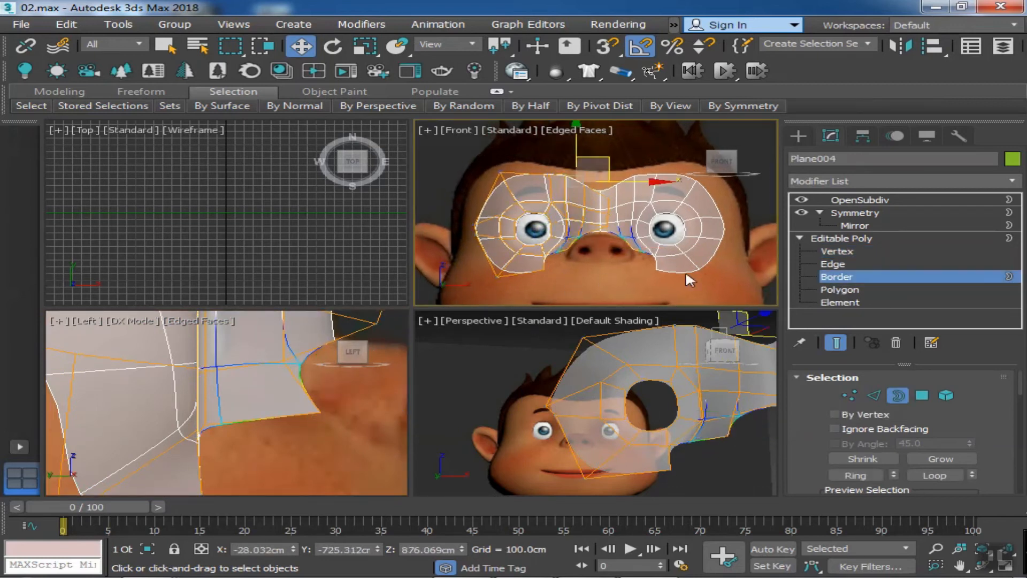
{"action": "scroll", "coordinate": [529, 251], "scroll_direction": "up", "scroll_amount": 5}
{"action": "left_click", "coordinate": [835, 342]}
{"action": "left_click", "coordinate": [520, 243]}
{"action": "scroll", "coordinate": [516, 251], "scroll_direction": "down", "scroll_amount": 2}
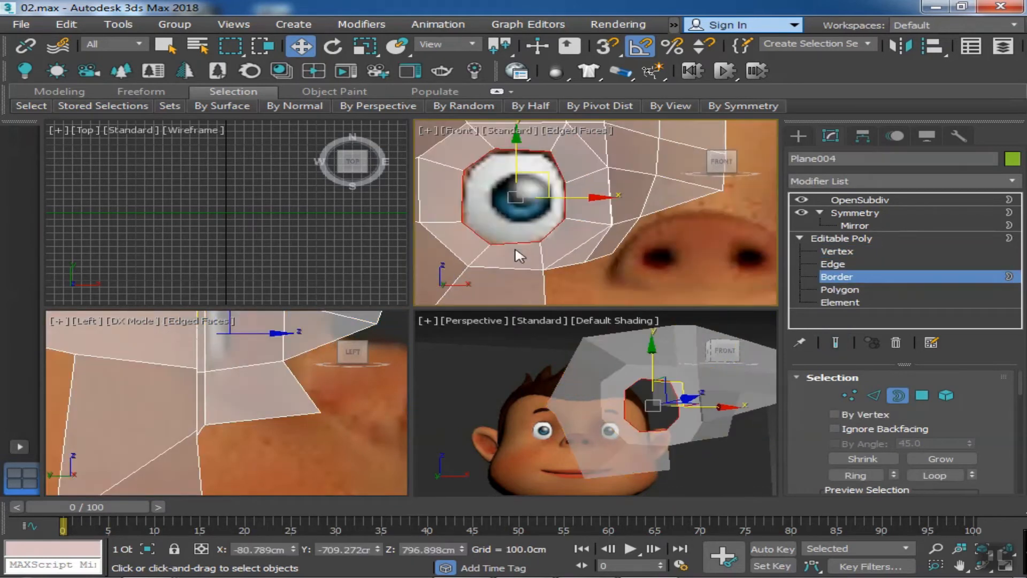
{"action": "middle_click_drag", "start_coordinate": [514, 252], "coordinate": [560, 274]}
{"action": "left_click", "coordinate": [365, 46]}
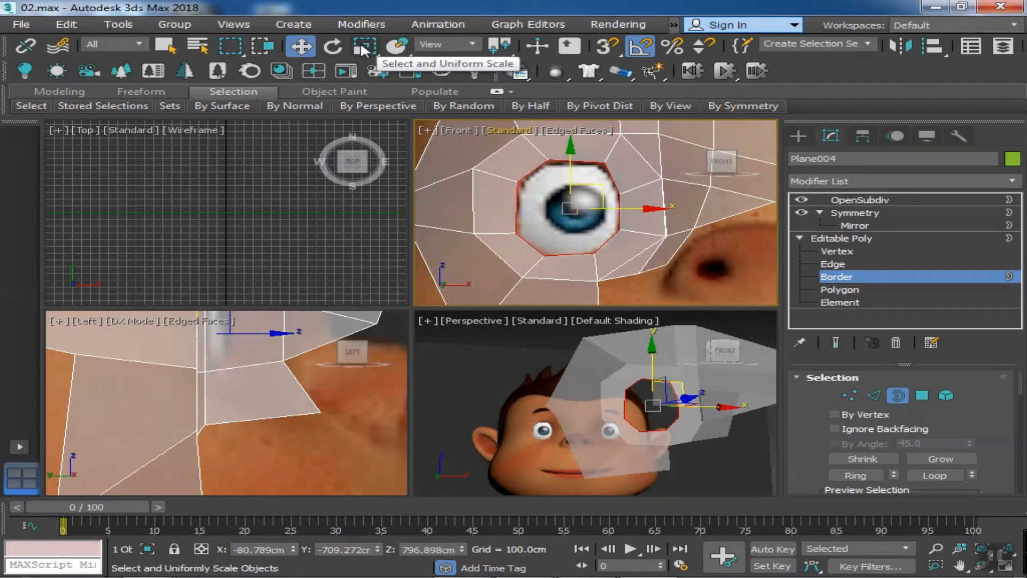
{"action": "mouse_move", "coordinate": [551, 420]}
{"action": "middle_mouse_down"}
{"action": "mouse_move", "coordinate": [457, 409]}
{"action": "mouse_move", "coordinate": [567, 411]}
{"action": "middle_mouse_up"}
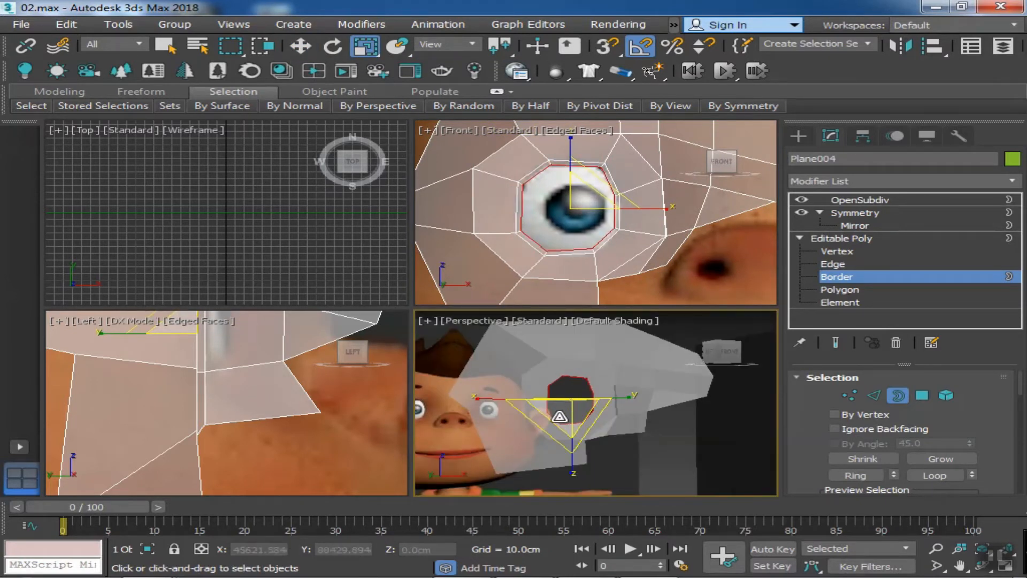
{"action": "key", "text": "F4"}
{"action": "scroll", "coordinate": [571, 412], "scroll_direction": "up", "scroll_amount": 3}
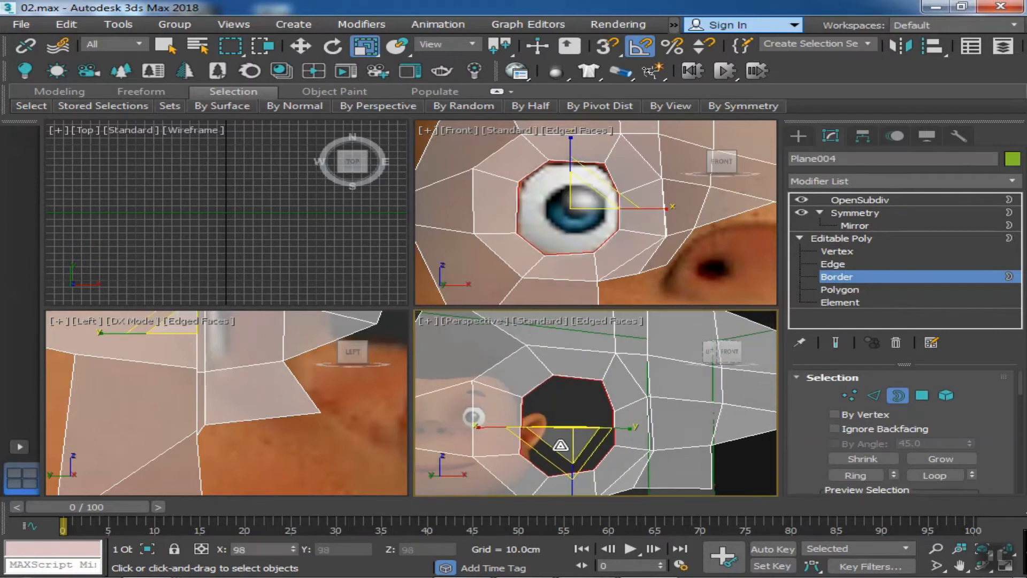
{"action": "key", "text": "w"}
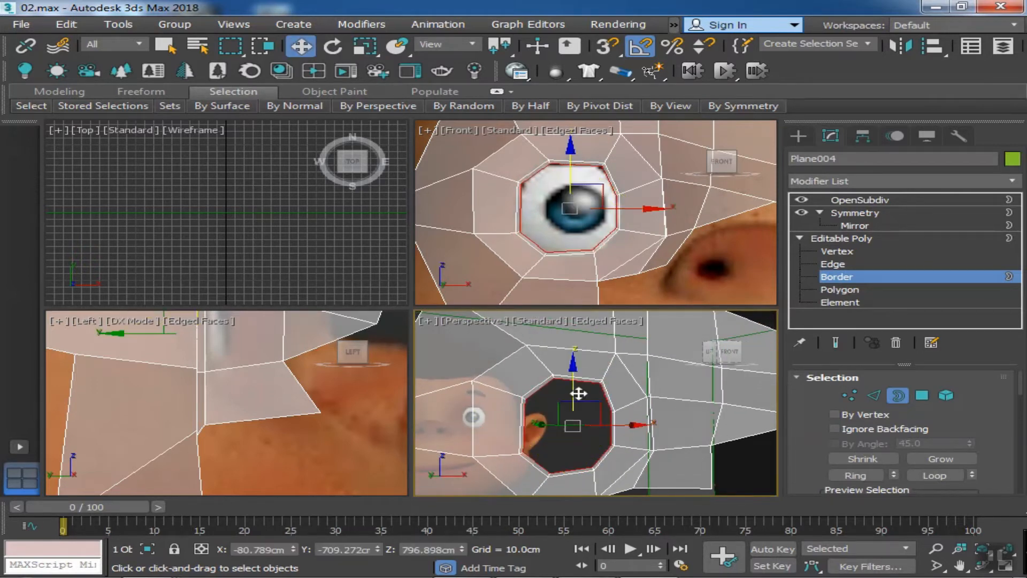
{"action": "scroll", "coordinate": [320, 407], "scroll_direction": "down", "scroll_amount": 2}
{"action": "middle_click_drag", "start_coordinate": [280, 392], "coordinate": [280, 471]}
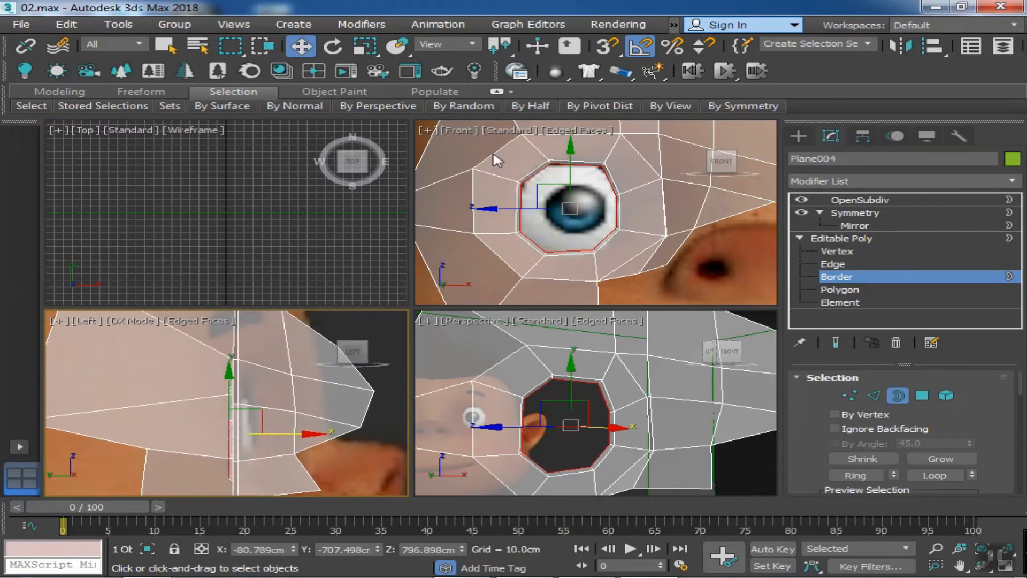
- Extend the eye border inward again at about 95% scale, then extrude it about 12 cm back into the head
{"action": "key", "text": "r"}
{"action": "middle_click_drag", "start_coordinate": [564, 434], "coordinate": [567, 435]}
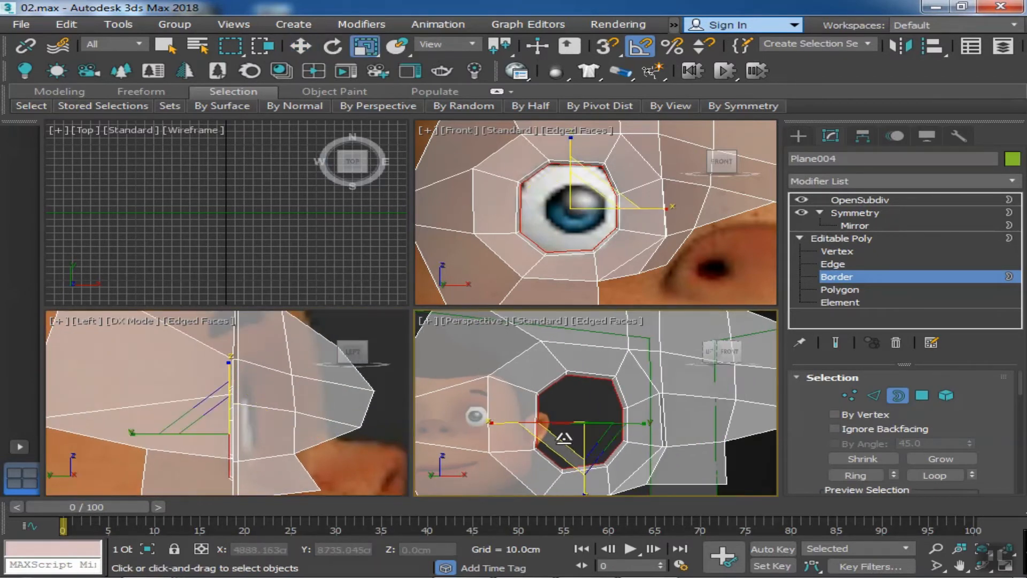
{"action": "left_click_drag", "start_coordinate": [568, 435], "coordinate": [573, 438]}
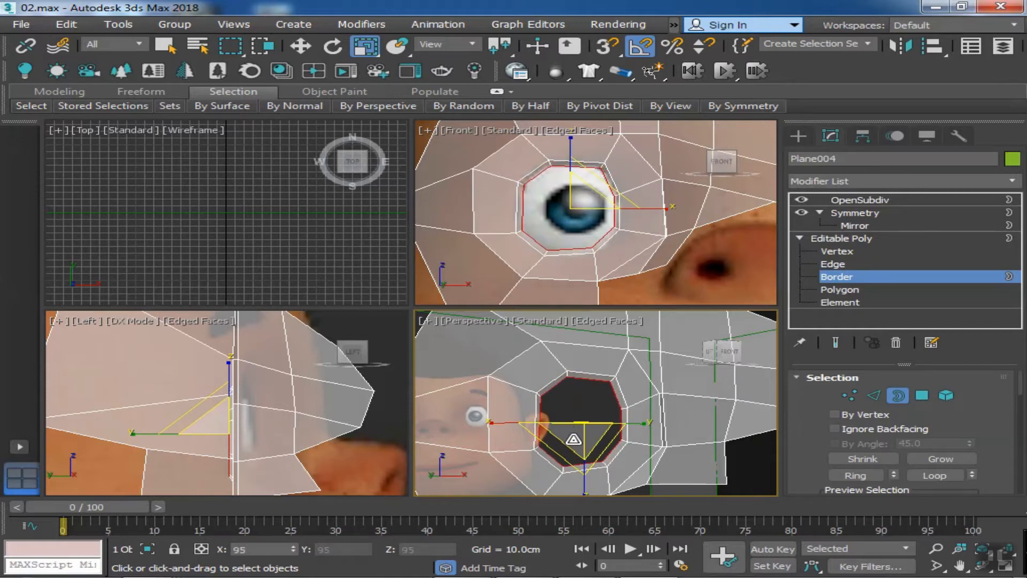
{"action": "left_click", "coordinate": [301, 46]}
{"action": "middle_click_drag", "start_coordinate": [187, 435], "coordinate": [199, 433]}
{"action": "left_click_drag", "start_coordinate": [296, 433], "coordinate": [293, 433]}
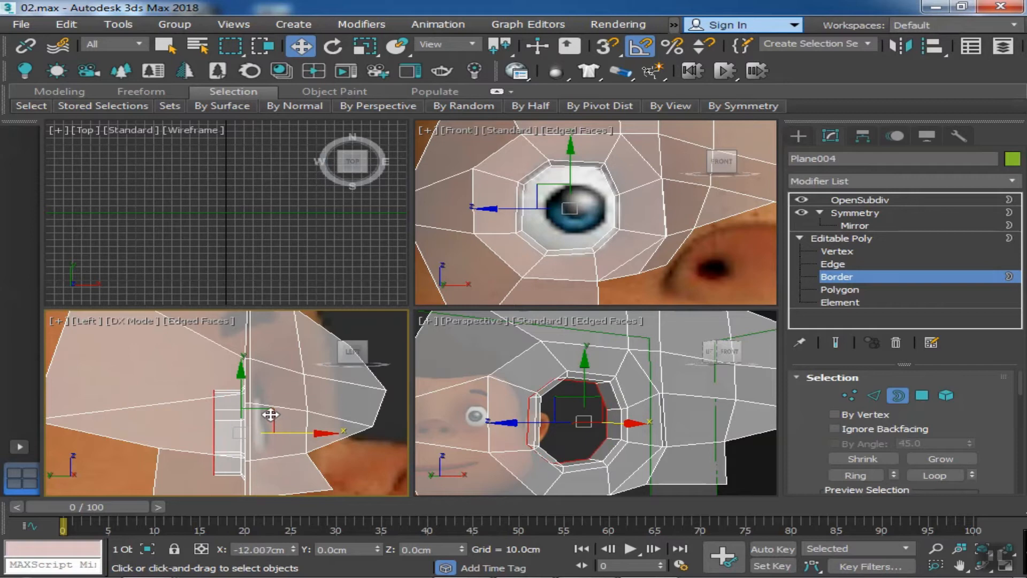
- Show the smoothed result again and turn off see-through display to check the eye rims in perspective
{"action": "middle_click_drag", "start_coordinate": [551, 444], "coordinate": [525, 425]}
{"action": "left_click", "coordinate": [836, 343]}
{"action": "scroll", "coordinate": [604, 431], "scroll_direction": "down", "scroll_amount": 5}
{"action": "middle_click_drag", "start_coordinate": [603, 431], "coordinate": [635, 434], "text": "alt"}
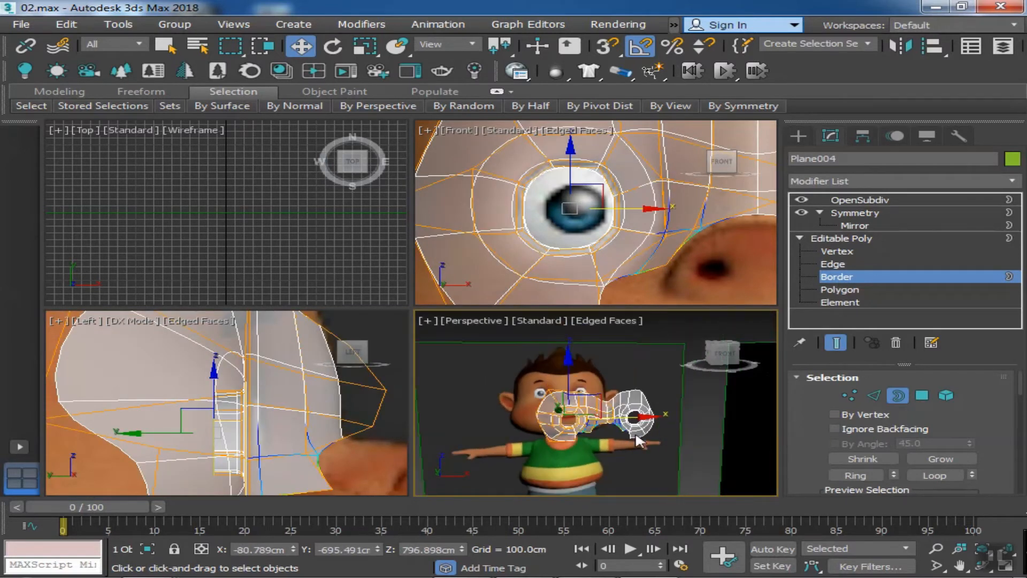
{"action": "middle_click_drag", "start_coordinate": [642, 264], "coordinate": [627, 263]}
{"action": "middle_click", "coordinate": [611, 429]}
{"action": "key", "text": "x"}
{"action": "key", "text": "Escape"}
{"action": "key", "text": "alt+x"}
- Move the vertices below the inner eye corner in perspective to even out the surface around the eye
{"action": "middle_click_drag", "start_coordinate": [623, 428], "coordinate": [708, 444], "text": "alt"}
{"action": "scroll", "coordinate": [589, 422], "scroll_direction": "up", "scroll_amount": 5}
{"action": "scroll", "coordinate": [589, 422], "scroll_direction": "down", "scroll_amount": 3}
{"action": "left_click", "coordinate": [848, 395]}
{"action": "scroll", "coordinate": [605, 431], "scroll_direction": "up", "scroll_amount": 4}
{"action": "left_click", "coordinate": [583, 419]}
{"action": "left_click_drag", "start_coordinate": [563, 413], "coordinate": [581, 445]}
{"action": "left_click", "coordinate": [587, 449]}
{"action": "middle_click_drag", "start_coordinate": [581, 445], "coordinate": [527, 428], "text": "alt"}
- Adjust the vertices between the inner eye corner and the side of the nose to smooth that transition
{"action": "left_click", "coordinate": [510, 430]}
{"action": "left_click_drag", "start_coordinate": [510, 423], "coordinate": [533, 429]}
{"action": "middle_click_drag", "start_coordinate": [545, 470], "coordinate": [544, 431]}
{"action": "left_click", "coordinate": [530, 444]}
{"action": "left_click", "coordinate": [508, 435]}
{"action": "mouse_move", "coordinate": [521, 429]}
{"action": "left_mouse_down"}
{"action": "mouse_move", "coordinate": [540, 448]}
{"action": "mouse_move", "coordinate": [537, 428]}
{"action": "mouse_move", "coordinate": [538, 438]}
{"action": "left_mouse_up"}
{"action": "left_click_drag", "start_coordinate": [529, 433], "coordinate": [546, 437]}
{"action": "scroll", "coordinate": [583, 443], "scroll_direction": "down", "scroll_amount": 4}
{"action": "middle_click_drag", "start_coordinate": [587, 445], "coordinate": [547, 436], "text": "alt"}
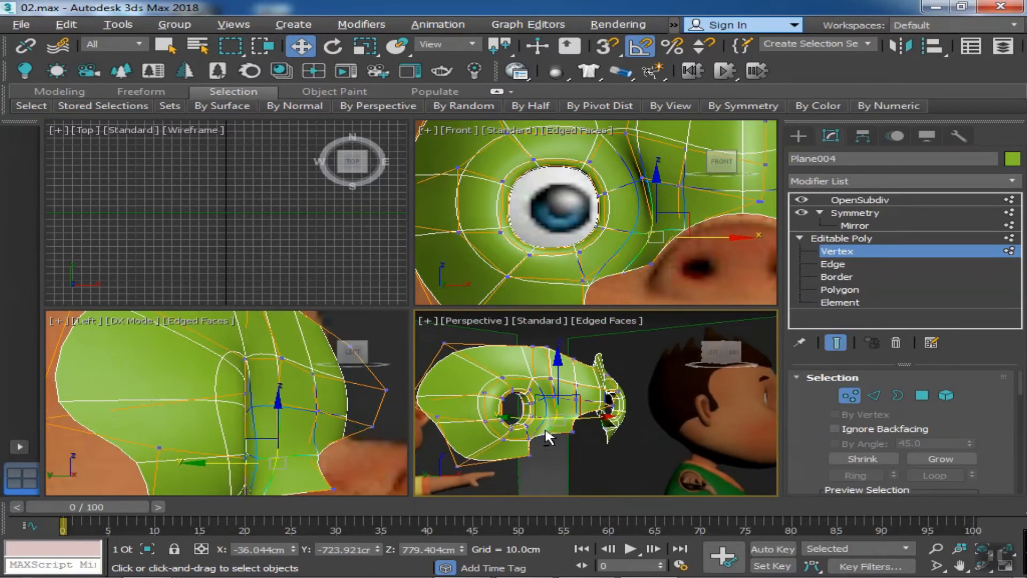
- Adjust the lowest centre-line vertices of the nose bridge in the front view to fit the nose's upper outline
{"action": "scroll", "coordinate": [646, 275], "scroll_direction": "down", "scroll_amount": 5}
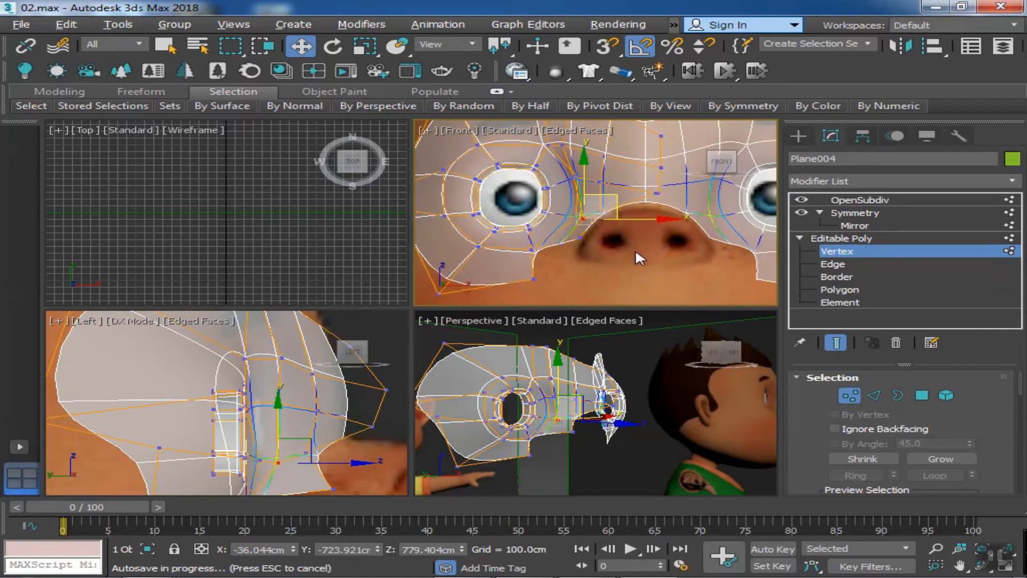
{"action": "middle_click_drag", "start_coordinate": [690, 144], "coordinate": [541, 11]}
{"action": "scroll", "coordinate": [611, 235], "scroll_direction": "down", "scroll_amount": 4}
{"action": "scroll", "coordinate": [620, 236], "scroll_direction": "up", "scroll_amount": 5}
{"action": "middle_click_drag", "start_coordinate": [645, 246], "coordinate": [695, 305]}
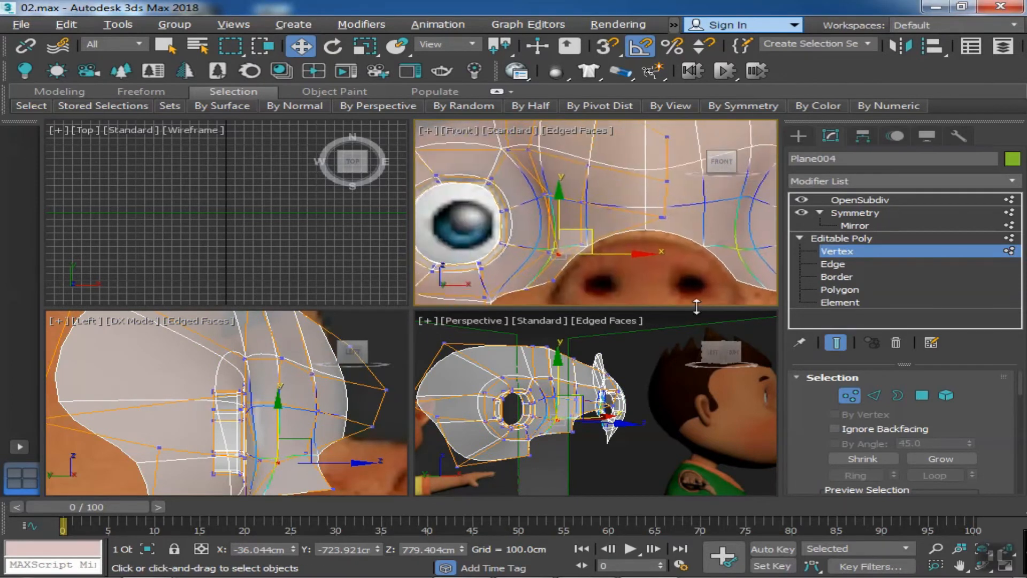
{"action": "scroll", "coordinate": [659, 197], "scroll_direction": "up", "scroll_amount": 5}
{"action": "left_click", "coordinate": [663, 186]}
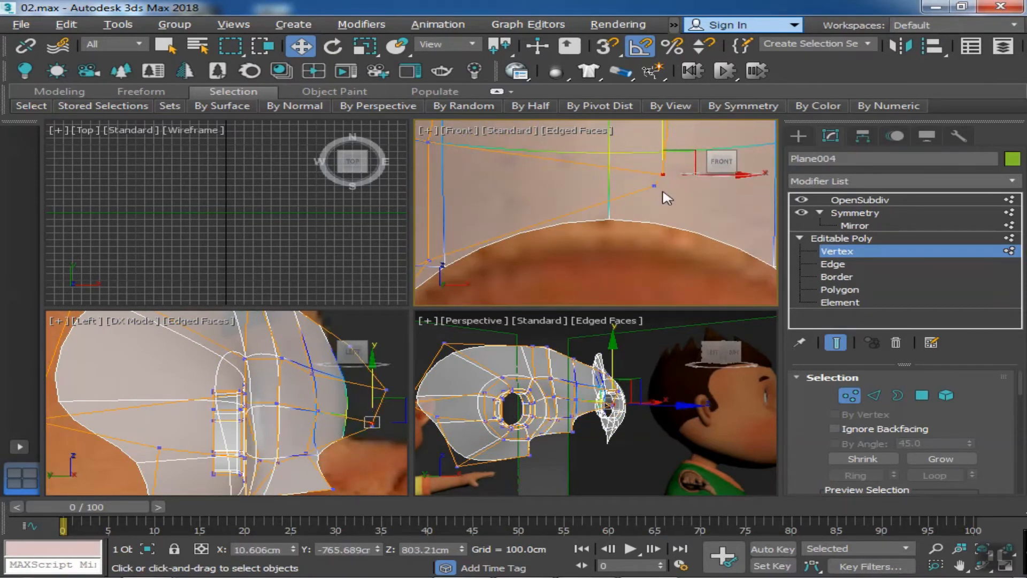
{"action": "left_click", "coordinate": [654, 186]}
{"action": "left_click_drag", "start_coordinate": [647, 196], "coordinate": [647, 200]}
- Select the open edges along the nose's upper outline on the unsmoothed mesh and move them slightly forward in the side view
{"action": "scroll", "coordinate": [676, 230], "scroll_direction": "down", "scroll_amount": 6}
{"action": "middle_click_drag", "start_coordinate": [646, 237], "coordinate": [611, 225]}
{"action": "scroll", "coordinate": [626, 242], "scroll_direction": "up", "scroll_amount": 3}
{"action": "left_click", "coordinate": [834, 263]}
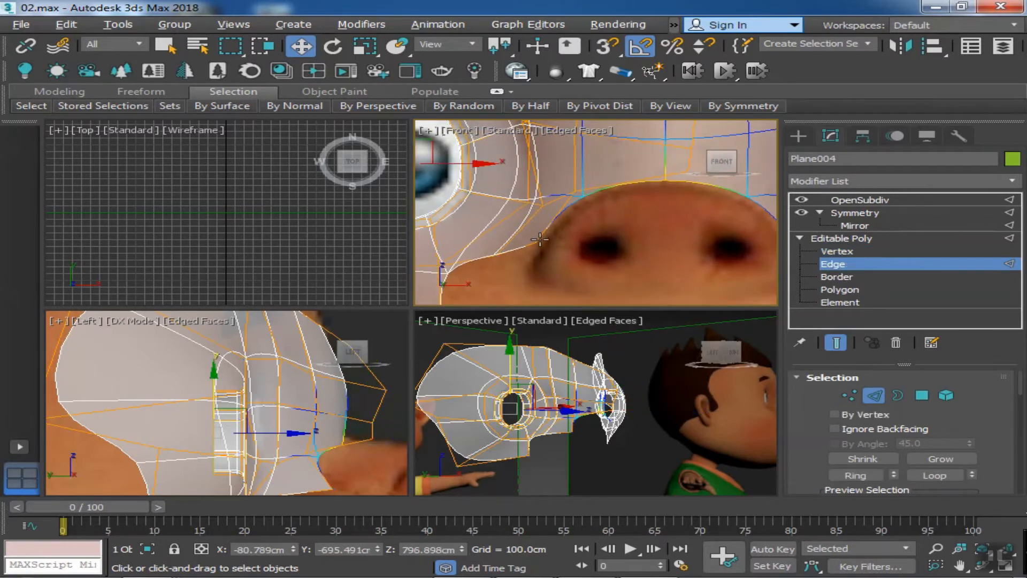
{"action": "left_click", "coordinate": [835, 342]}
{"action": "left_click", "coordinate": [597, 185], "text": "ctrl"}
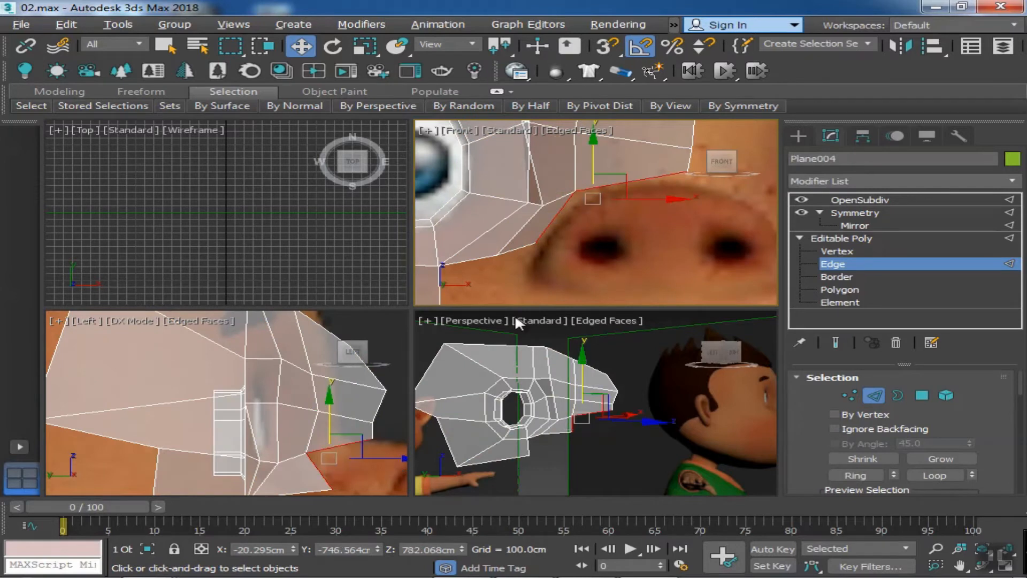
{"action": "middle_click_drag", "start_coordinate": [365, 458], "coordinate": [332, 423]}
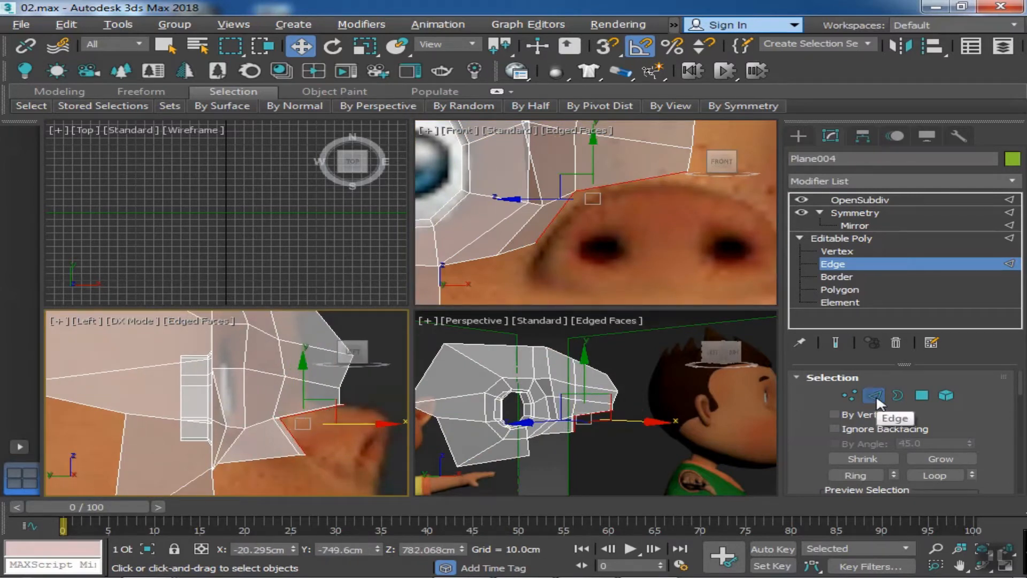
{"action": "left_click", "coordinate": [835, 343]}
{"action": "middle_click_drag", "start_coordinate": [395, 391], "coordinate": [406, 363]}
{"action": "scroll", "coordinate": [326, 417], "scroll_direction": "up", "scroll_amount": 3}
{"action": "left_click", "coordinate": [296, 441]}
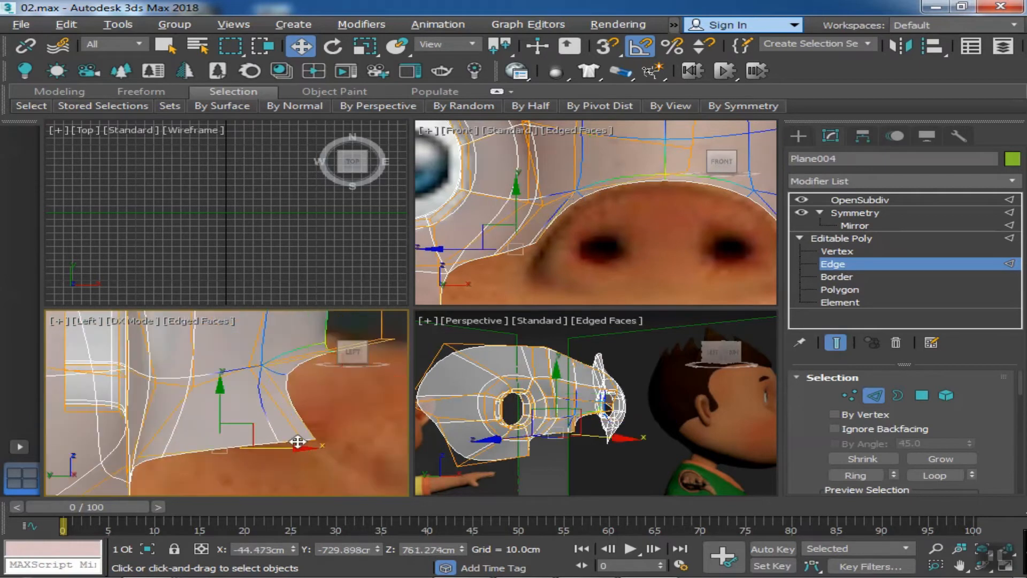
{"action": "middle_click_drag", "start_coordinate": [298, 442], "coordinate": [284, 423]}
{"action": "left_click_drag", "start_coordinate": [236, 413], "coordinate": [214, 475]}
{"action": "key", "text": "ctrl+z"}
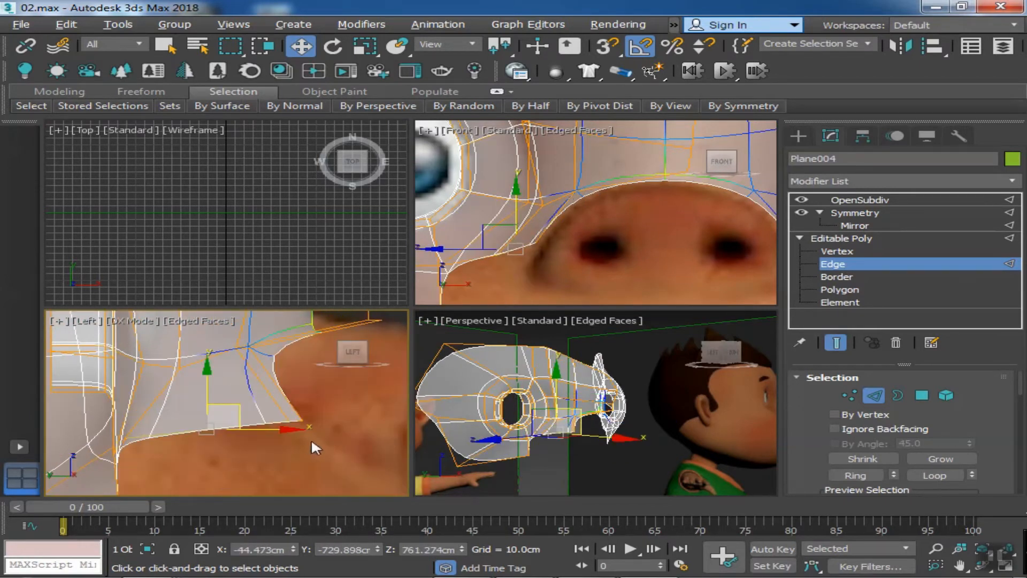
- Extrude the short open edge beside the nostril down and forward along the nose's lower side
{"action": "left_click", "coordinate": [835, 342]}
{"action": "left_click", "coordinate": [836, 342]}
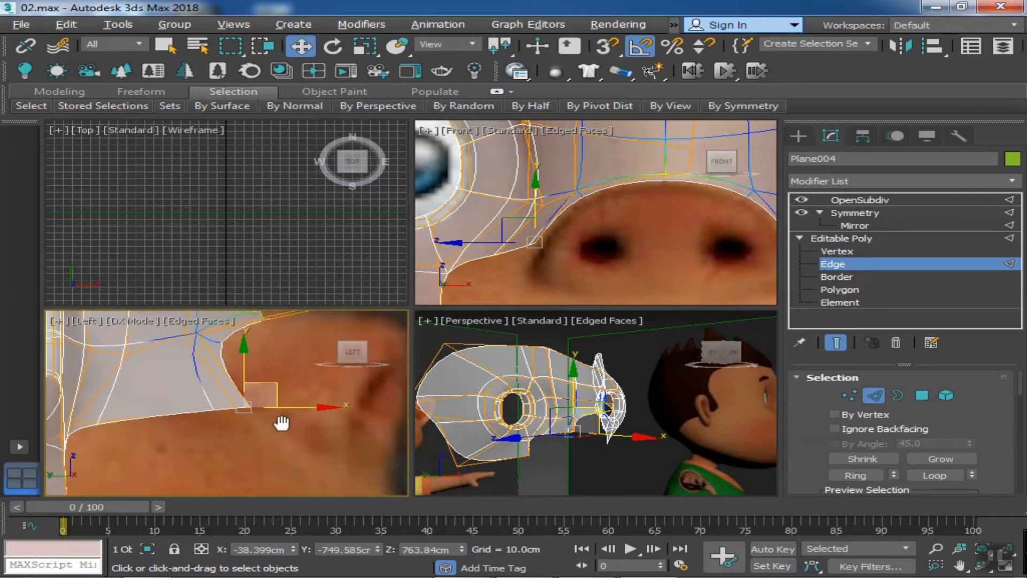
{"action": "middle_click_drag", "start_coordinate": [301, 404], "coordinate": [269, 390]}
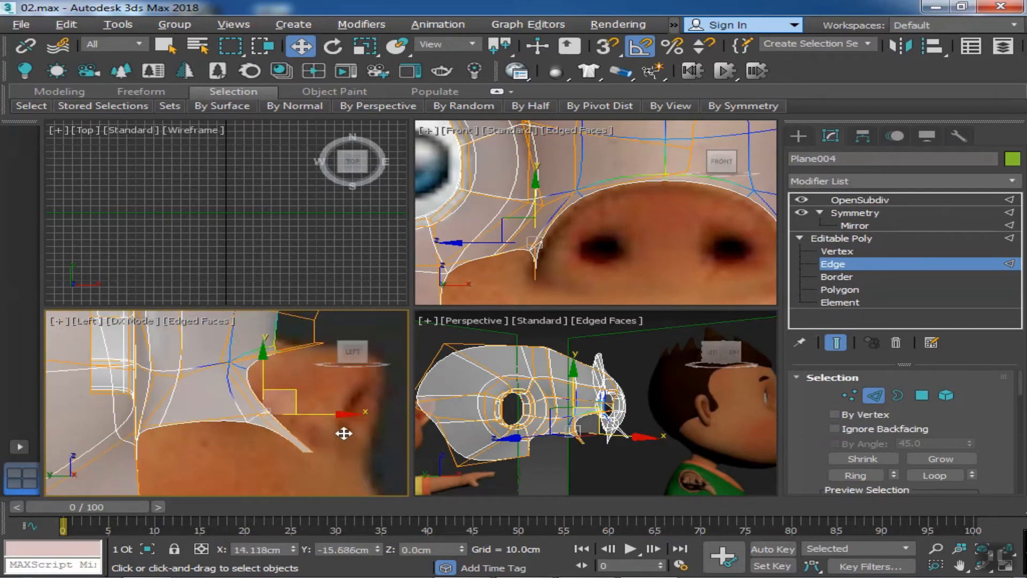
{"action": "left_click", "coordinate": [324, 458]}
{"action": "middle_click_drag", "start_coordinate": [605, 291], "coordinate": [603, 254]}
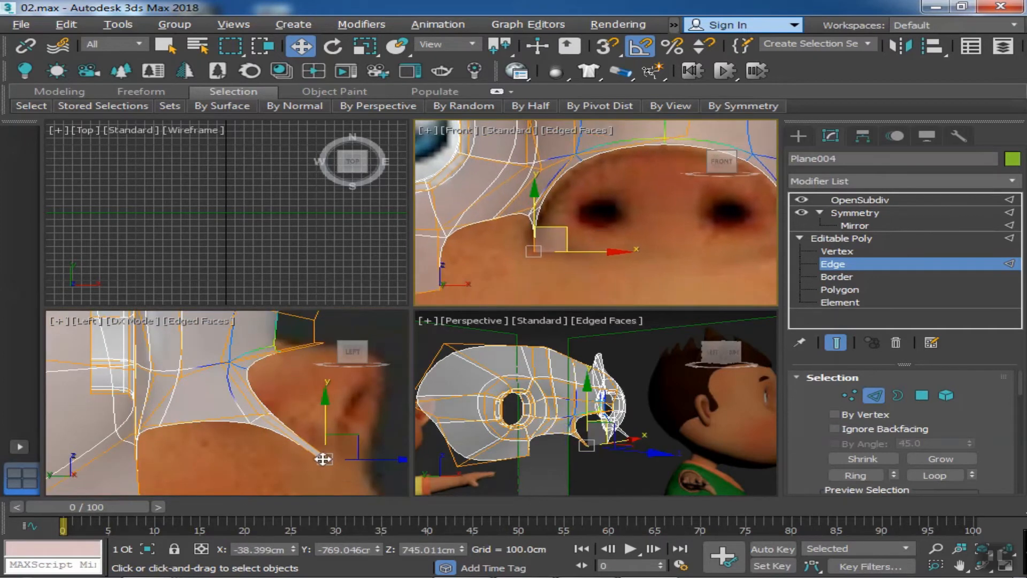
- Reshape the end vertices of the new strip in the side view so it widens and curves beneath the nose
{"action": "scroll", "coordinate": [325, 461], "scroll_direction": "up", "scroll_amount": 3}
{"action": "left_click", "coordinate": [836, 252]}
{"action": "left_click", "coordinate": [309, 446]}
{"action": "left_click_drag", "start_coordinate": [308, 421], "coordinate": [307, 468]}
{"action": "middle_click_drag", "start_coordinate": [343, 464], "coordinate": [314, 431]}
{"action": "left_click", "coordinate": [298, 413]}
{"action": "left_click", "coordinate": [279, 459]}
{"action": "left_click_drag", "start_coordinate": [313, 461], "coordinate": [329, 482]}
{"action": "left_click_drag", "start_coordinate": [294, 437], "coordinate": [292, 445]}
{"action": "scroll", "coordinate": [273, 456], "scroll_direction": "down", "scroll_amount": 4}
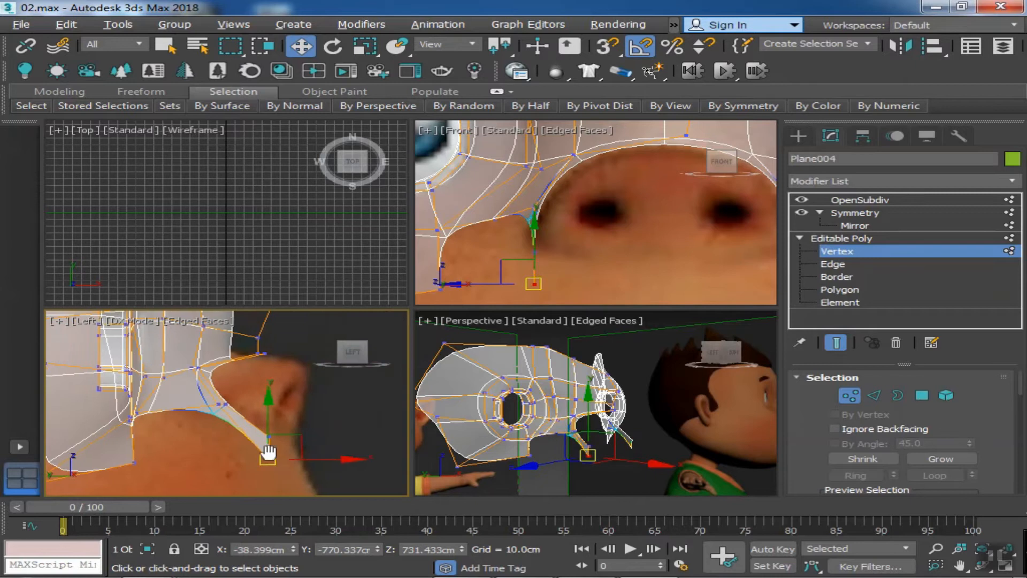
- Extrude the strip's end edge across beneath the nose to the face's centre line in the front view
{"action": "key", "text": "2"}
{"action": "left_click", "coordinate": [270, 448]}
{"action": "left_click", "coordinate": [268, 447]}
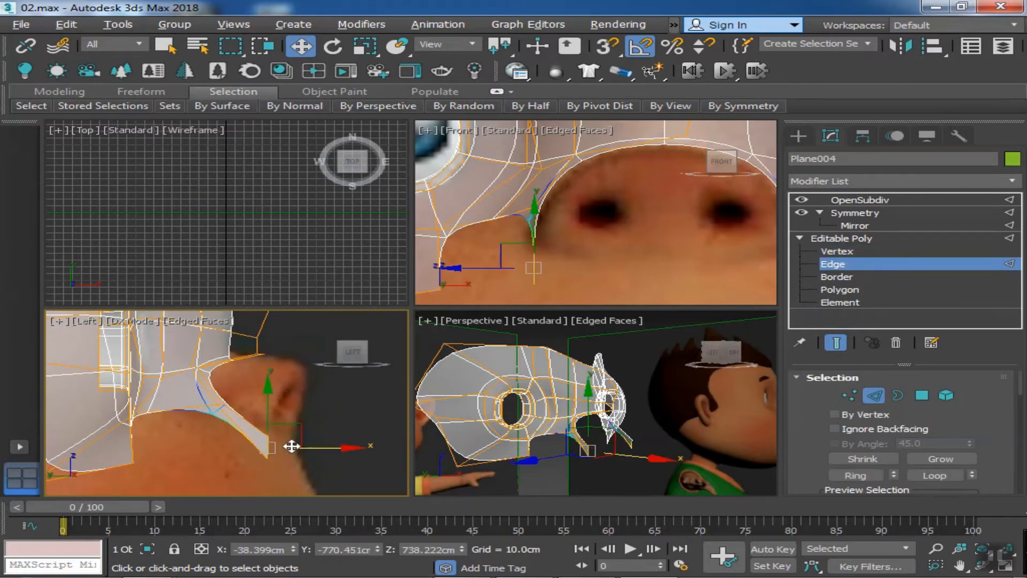
{"action": "left_click_drag", "start_coordinate": [522, 268], "coordinate": [715, 286], "text": "shift"}
{"action": "middle_click_drag", "start_coordinate": [653, 287], "coordinate": [668, 286]}
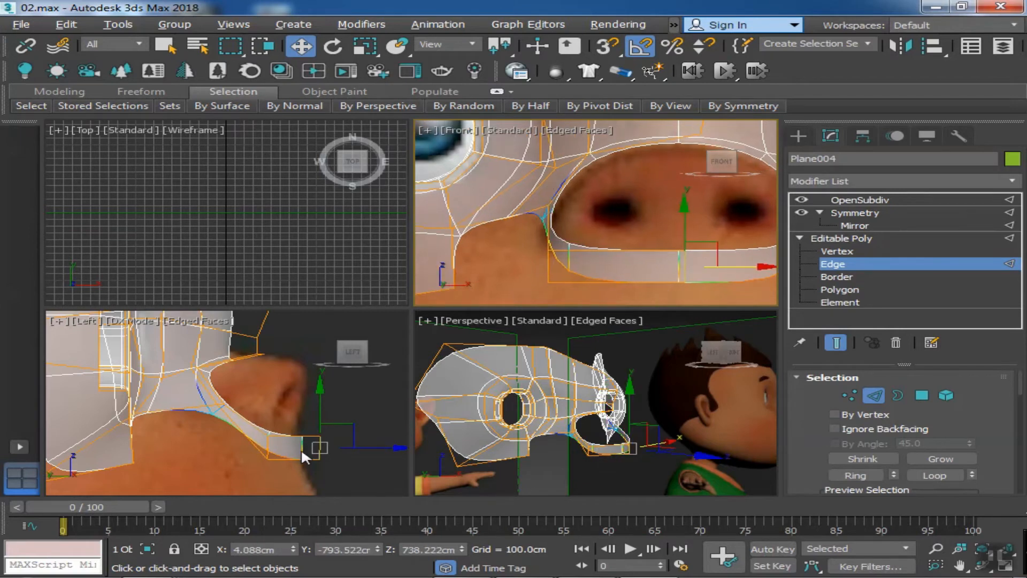
- Adjust the vertices of the strip beneath the nose in the side view to follow the upper lip profile
{"action": "middle_click_drag", "start_coordinate": [301, 449], "coordinate": [317, 426]}
{"action": "left_click", "coordinate": [849, 395]}
{"action": "scroll", "coordinate": [314, 426], "scroll_direction": "up", "scroll_amount": 3}
{"action": "left_click_drag", "start_coordinate": [378, 469], "coordinate": [348, 434]}
{"action": "middle_click_drag", "start_coordinate": [370, 399], "coordinate": [329, 406]}
{"action": "left_click_drag", "start_coordinate": [343, 404], "coordinate": [353, 461]}
{"action": "left_click_drag", "start_coordinate": [229, 469], "coordinate": [198, 441]}
{"action": "left_click_drag", "start_coordinate": [210, 427], "coordinate": [217, 381]}
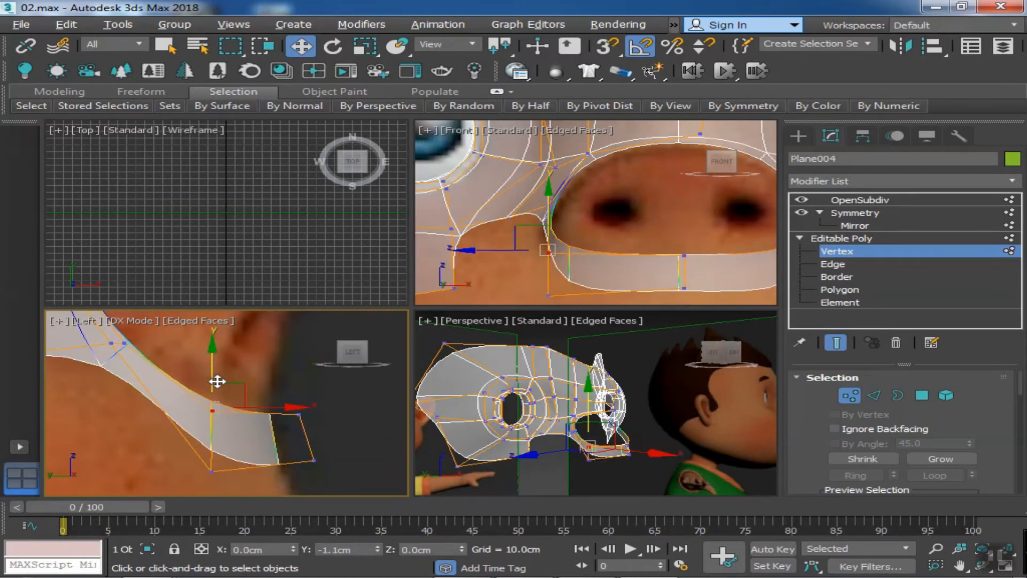
- Extrude the upper edge of the strip beneath the nose upward to cover the nose area in the front view
{"action": "scroll", "coordinate": [312, 428], "scroll_direction": "down", "scroll_amount": 5}
{"action": "scroll", "coordinate": [660, 274], "scroll_direction": "down", "scroll_amount": 3}
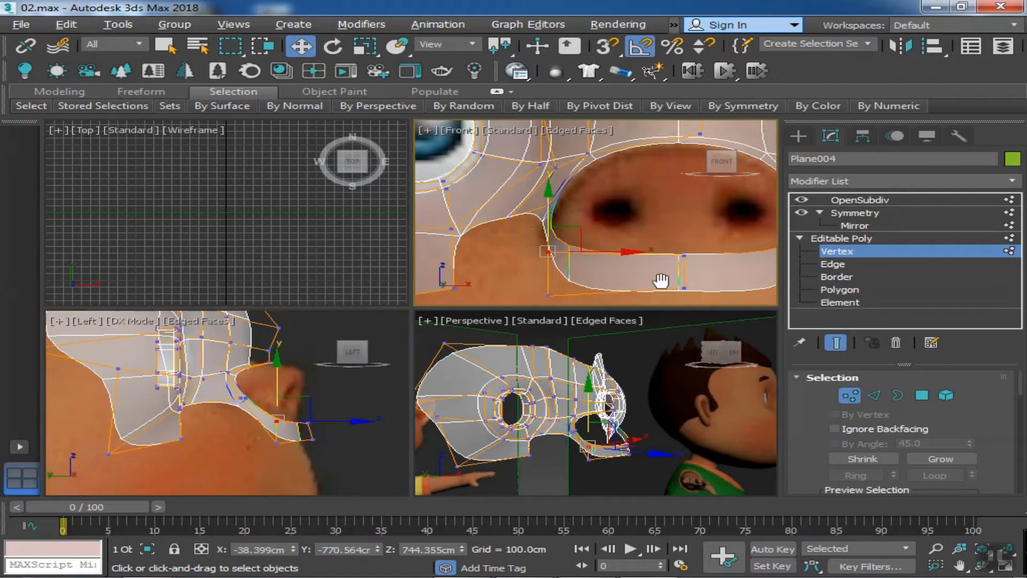
{"action": "left_click", "coordinate": [831, 264]}
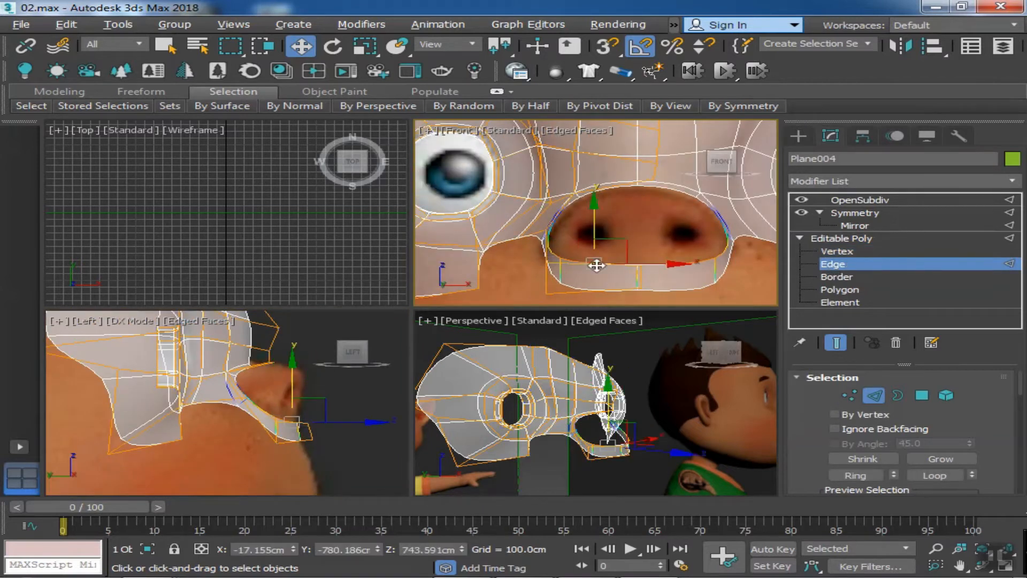
{"action": "left_click_drag", "start_coordinate": [594, 235], "coordinate": [609, 156]}
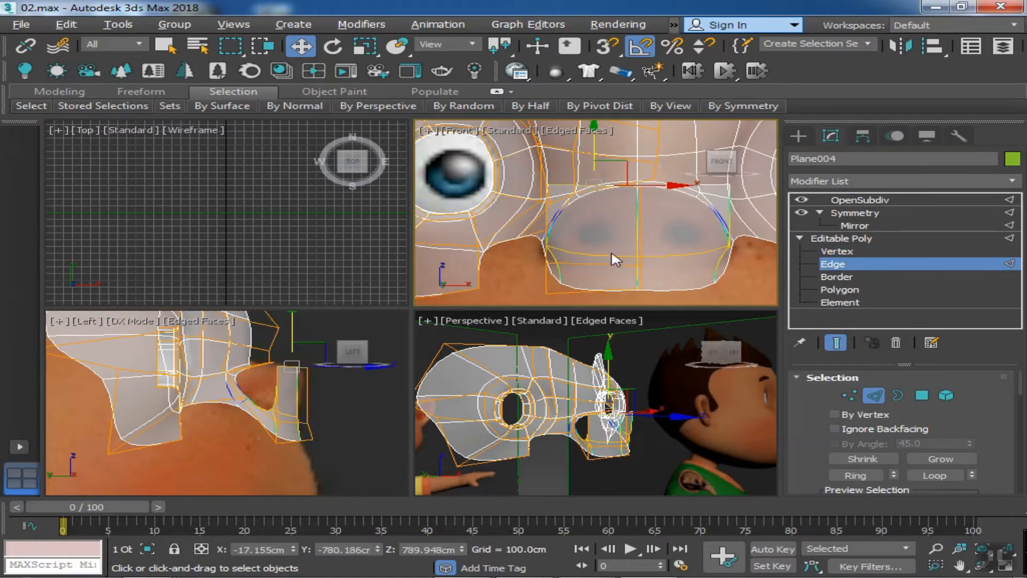
- Reshape the new nose panel's centre-line vertices in the side view to follow the nose profile
{"action": "scroll", "coordinate": [217, 374], "scroll_direction": "up", "scroll_amount": 5}
{"action": "key", "text": "1"}
{"action": "scroll", "coordinate": [259, 340], "scroll_direction": "up", "scroll_amount": 2}
{"action": "left_click_drag", "start_coordinate": [259, 345], "coordinate": [247, 340]}
{"action": "left_click_drag", "start_coordinate": [306, 351], "coordinate": [338, 350]}
{"action": "middle_click_drag", "start_coordinate": [316, 379], "coordinate": [323, 339]}
{"action": "left_click_drag", "start_coordinate": [278, 475], "coordinate": [253, 460]}
{"action": "left_click_drag", "start_coordinate": [293, 446], "coordinate": [271, 422]}
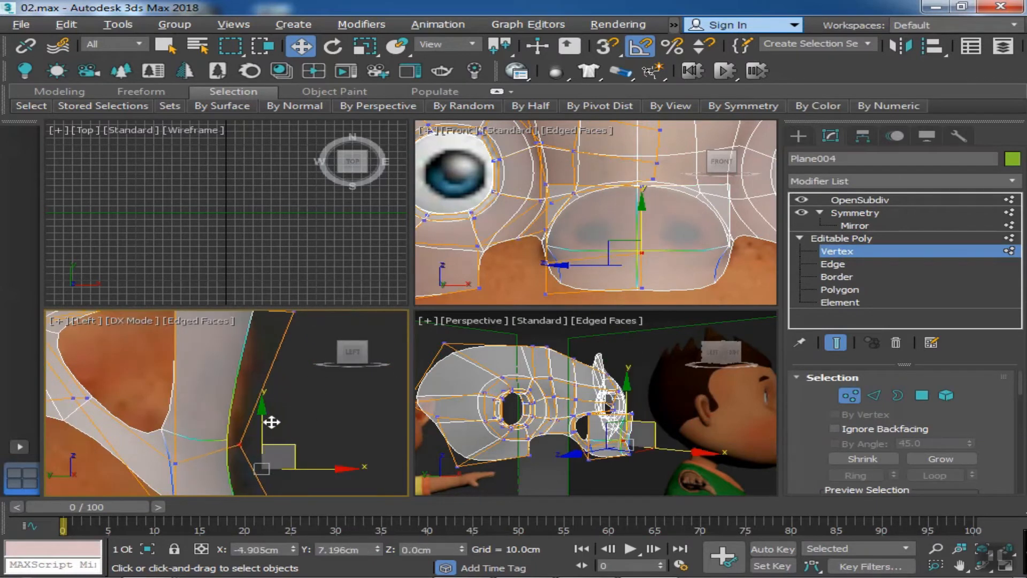
{"action": "scroll", "coordinate": [294, 420], "scroll_direction": "down", "scroll_amount": 3}
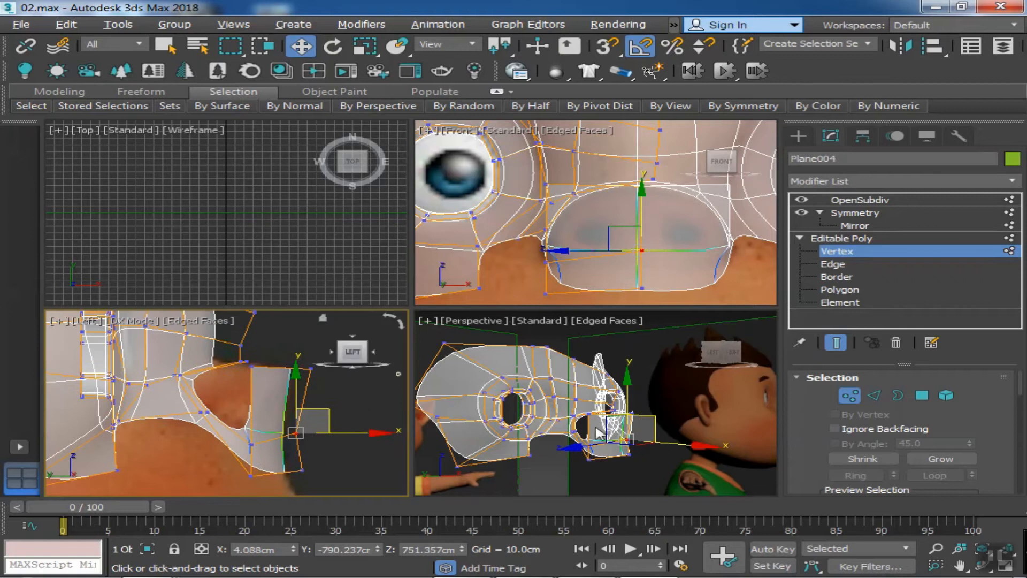
- Bridge the open cheek edge beside the nose to the side edge of the nose panel
{"action": "middle_click_drag", "start_coordinate": [646, 424], "coordinate": [615, 428], "text": "alt"}
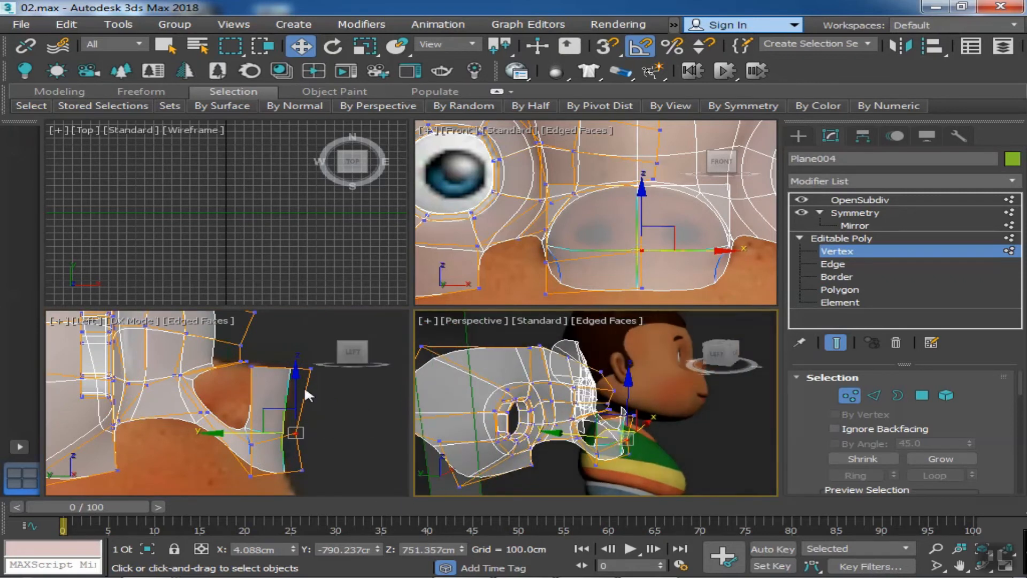
{"action": "left_click", "coordinate": [873, 395]}
{"action": "left_click", "coordinate": [836, 343]}
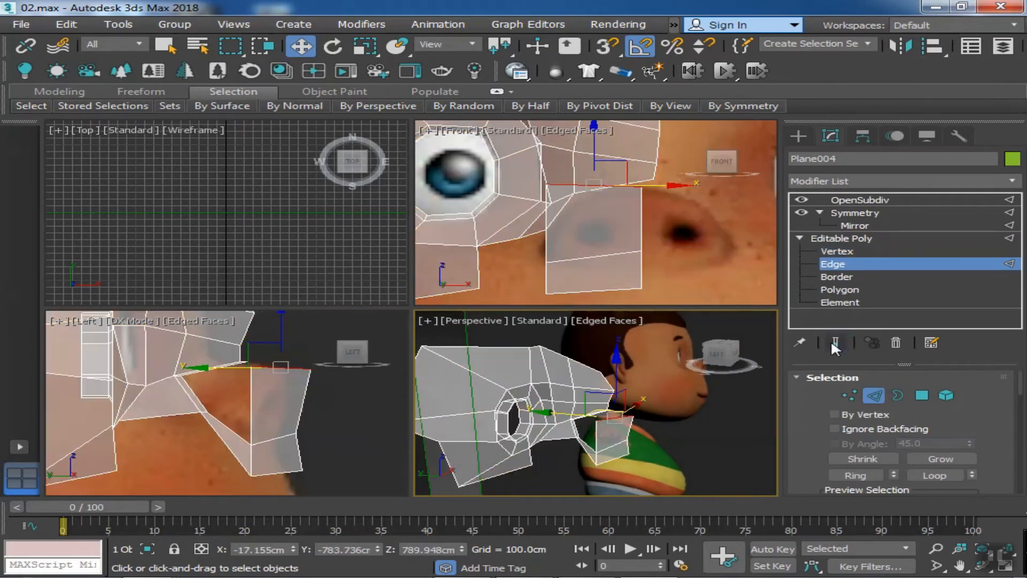
{"action": "middle_click_drag", "start_coordinate": [251, 406], "coordinate": [222, 408]}
{"action": "scroll", "coordinate": [592, 443], "scroll_direction": "up", "scroll_amount": 5}
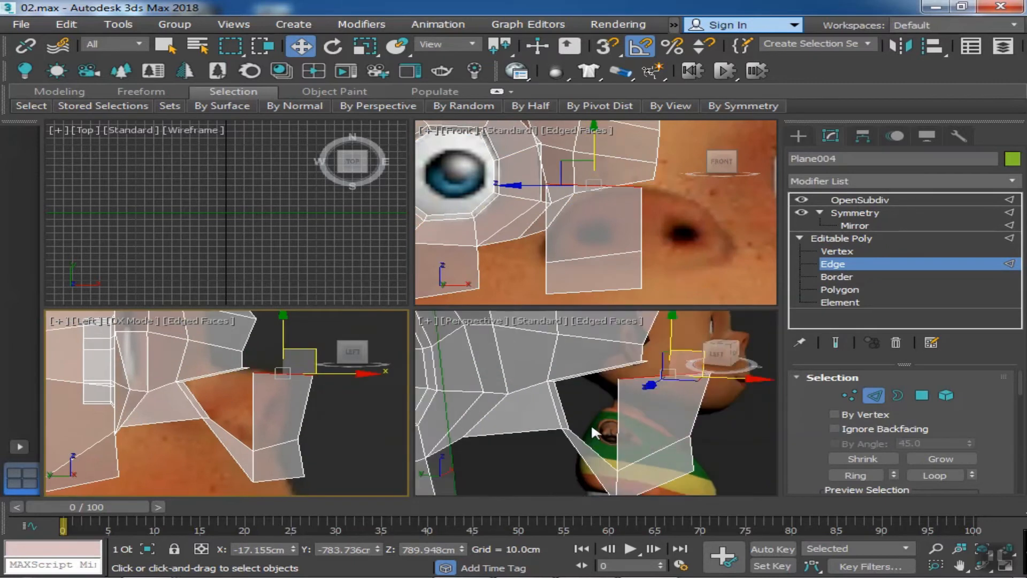
{"action": "left_click", "coordinate": [563, 408]}
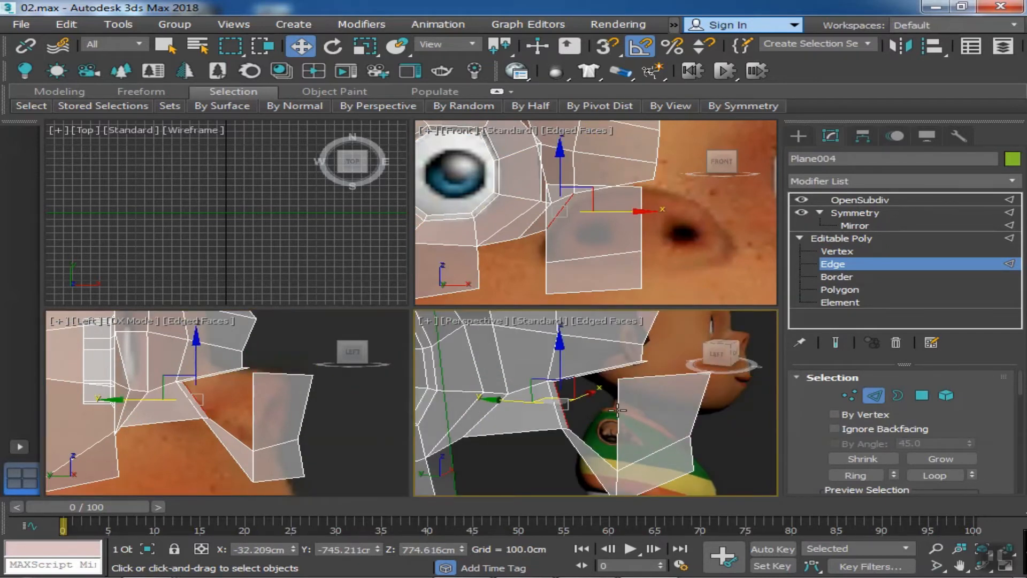
{"action": "scroll", "coordinate": [807, 446], "scroll_direction": "down", "scroll_amount": 5}
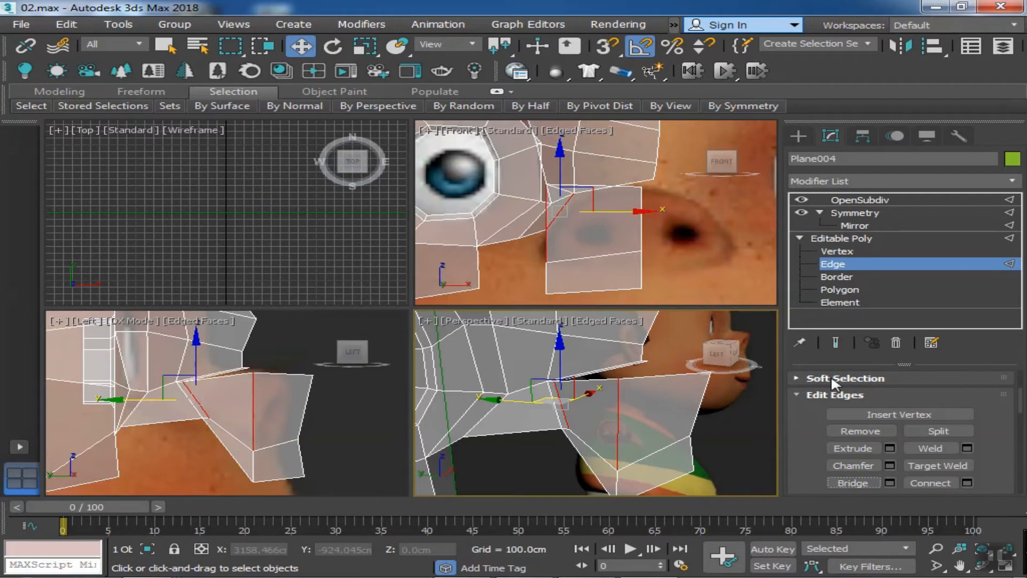
{"action": "left_click", "coordinate": [835, 342]}
- Bridge the top edge of the nose panel to the open face edge above it
{"action": "middle_click_drag", "start_coordinate": [657, 422], "coordinate": [594, 439], "text": "alt"}
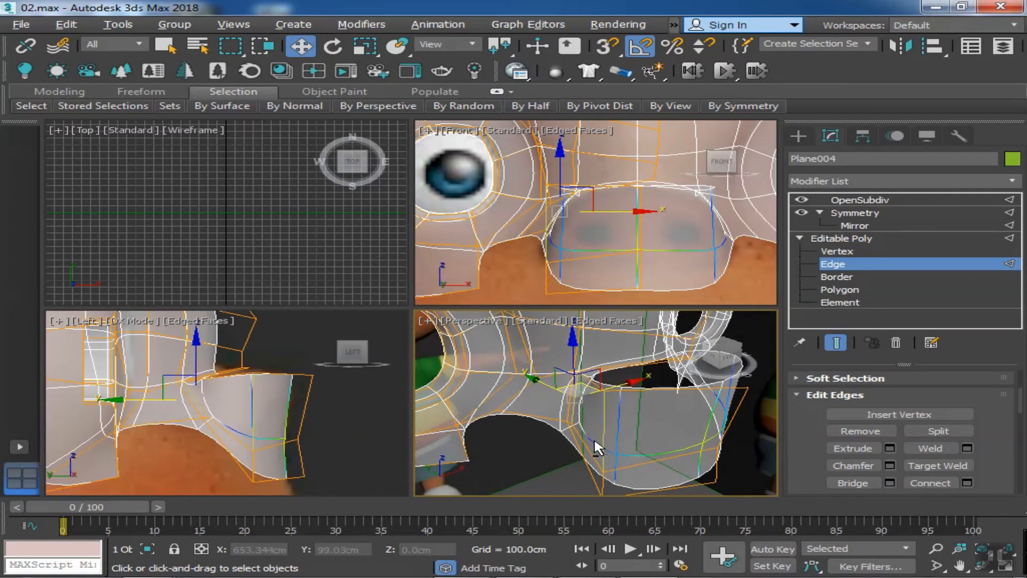
{"action": "left_click", "coordinate": [602, 439]}
{"action": "left_click", "coordinate": [835, 342]}
{"action": "left_click", "coordinate": [629, 364]}
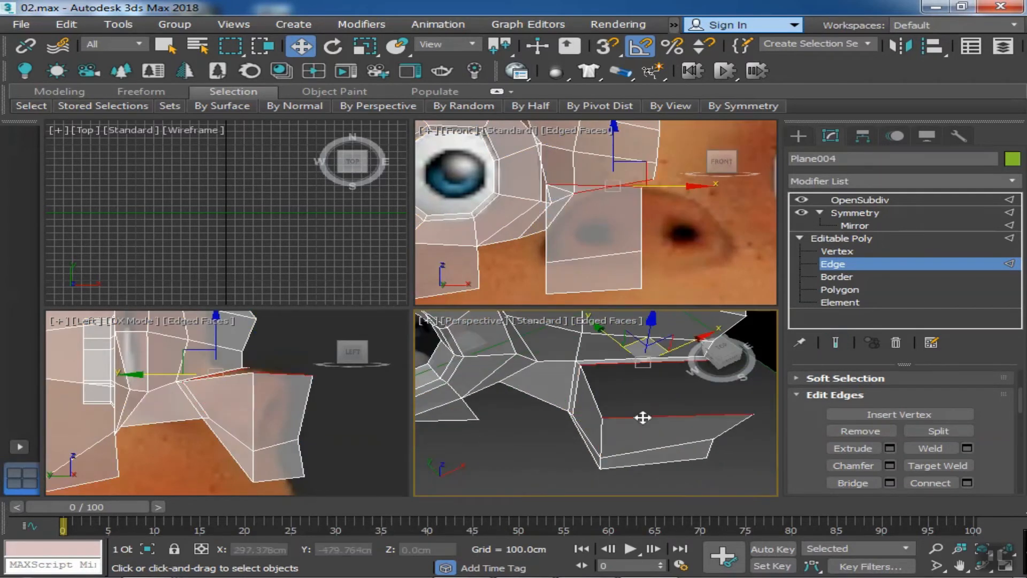
{"action": "left_click", "coordinate": [835, 342]}
{"action": "middle_click_drag", "start_coordinate": [672, 421], "coordinate": [704, 376], "text": "alt"}
- Pull the upper nose tip vertex forward and slightly up in the side view
{"action": "middle_click_drag", "start_coordinate": [579, 277], "coordinate": [585, 275]}
{"action": "left_click", "coordinate": [342, 390]}
{"action": "middle_click_drag", "start_coordinate": [343, 390], "coordinate": [319, 405]}
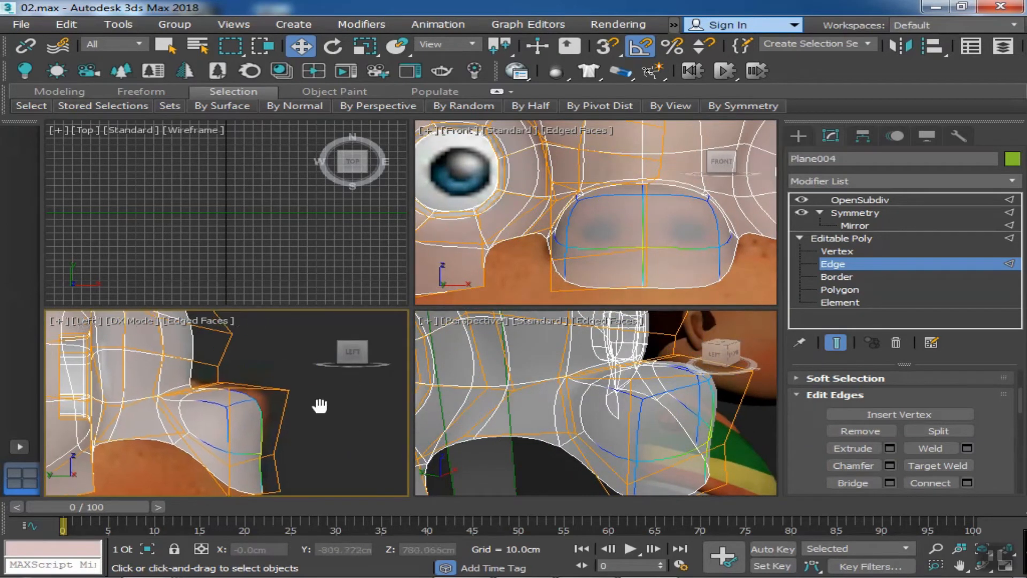
{"action": "key", "text": "1"}
{"action": "key", "text": "alt+w"}
{"action": "left_click_drag", "start_coordinate": [613, 277], "coordinate": [651, 260]}
{"action": "left_click", "coordinate": [475, 269]}
- Fine-tune the nose's upper side corner vertex in the front view to match the reference outline
{"action": "scroll", "coordinate": [475, 269], "scroll_direction": "up", "scroll_amount": 3}
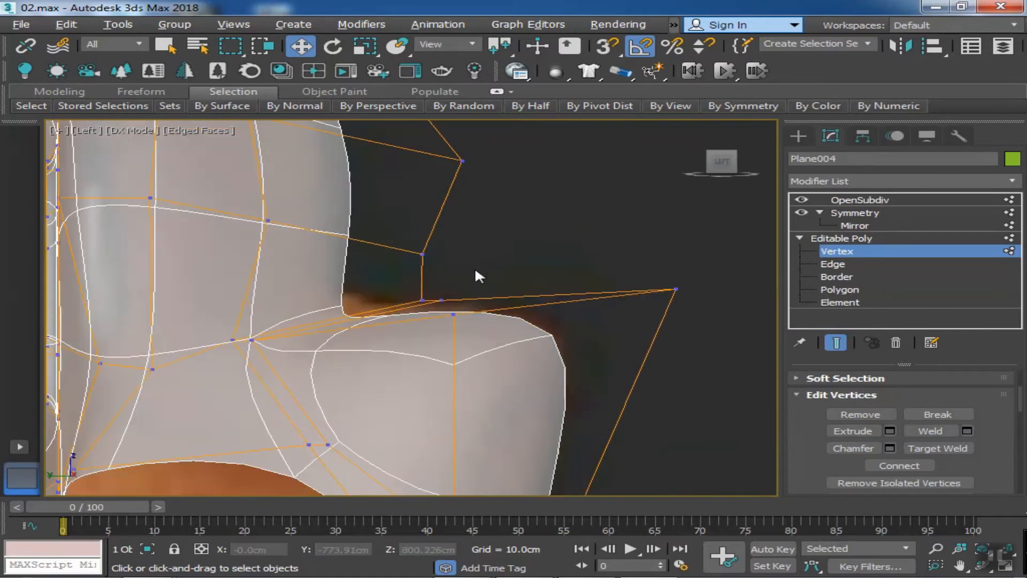
{"action": "left_click", "coordinate": [441, 300]}
{"action": "left_click", "coordinate": [453, 315]}
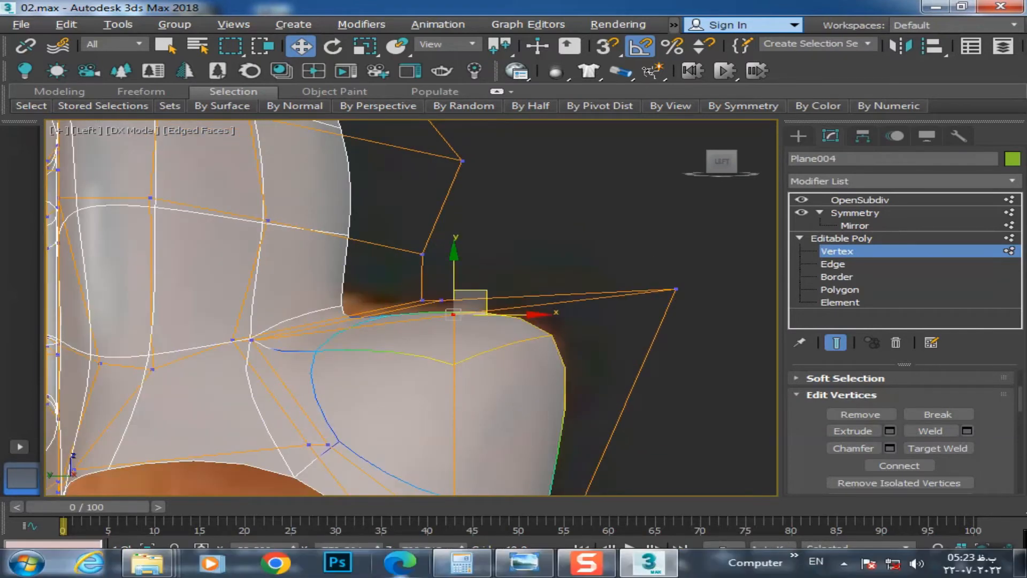
{"action": "key", "text": "alt+w"}
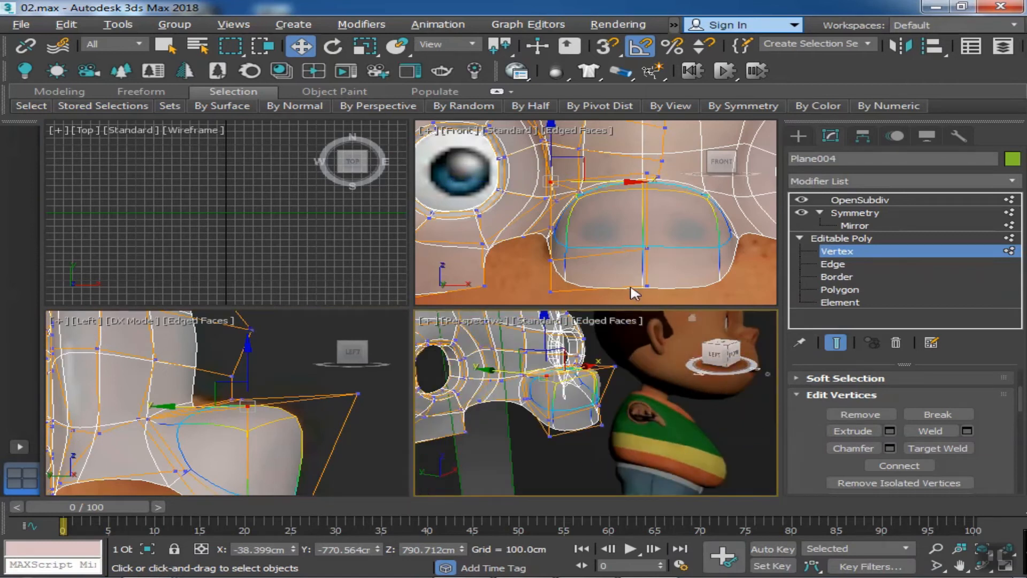
{"action": "scroll", "coordinate": [264, 378], "scroll_direction": "up", "scroll_amount": 2}
{"action": "scroll", "coordinate": [594, 249], "scroll_direction": "up", "scroll_amount": 1}
{"action": "left_click_drag", "start_coordinate": [592, 176], "coordinate": [583, 178]}
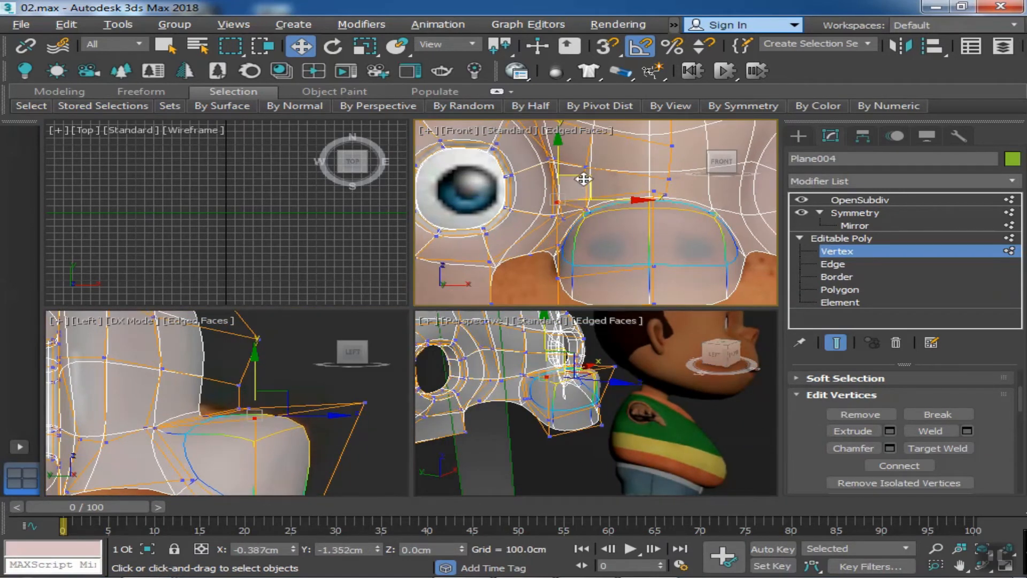
- Adjust the vertices where the nose top meets the bridge in the side view
{"action": "scroll", "coordinate": [235, 411], "scroll_direction": "up", "scroll_amount": 3}
{"action": "left_click", "coordinate": [242, 405]}
{"action": "left_click_drag", "start_coordinate": [237, 374], "coordinate": [268, 358]}
{"action": "left_click", "coordinate": [261, 405]}
{"action": "scroll", "coordinate": [328, 420], "scroll_direction": "down", "scroll_amount": 5}
{"action": "middle_click_drag", "start_coordinate": [333, 455], "coordinate": [328, 393]}
{"action": "middle_click_drag", "start_coordinate": [568, 273], "coordinate": [622, 280]}
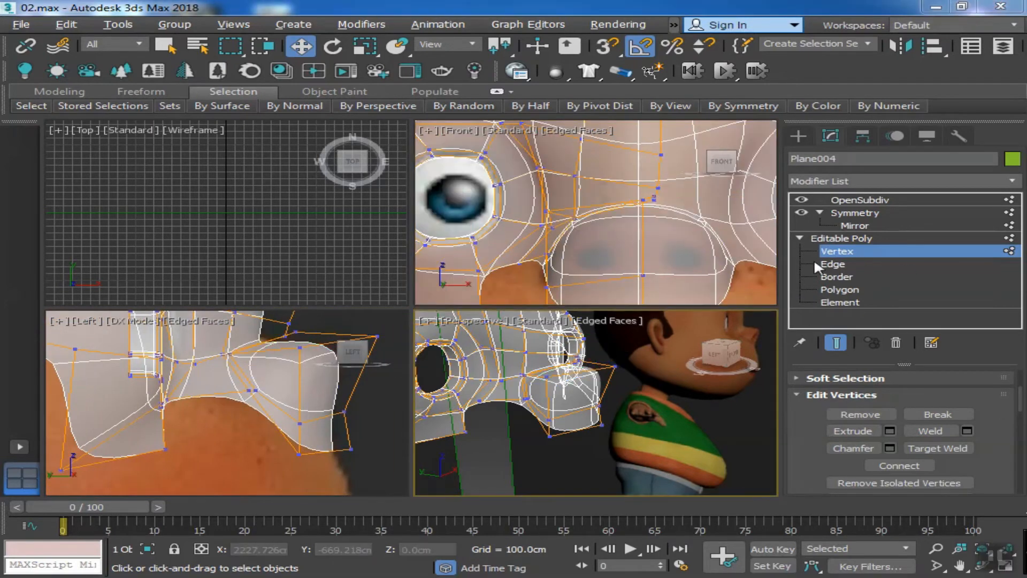
- Connect the nose front's centre and side edges with one segment, and reposition the vertices around the new row
{"action": "left_click", "coordinate": [832, 264]}
{"action": "left_click", "coordinate": [640, 255]}
{"action": "left_click", "coordinate": [834, 343]}
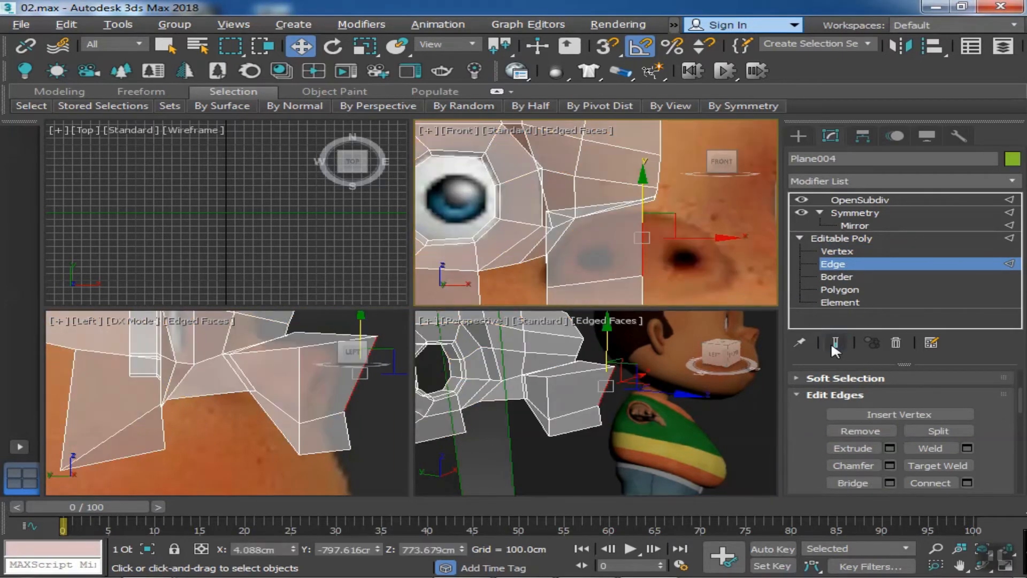
{"action": "left_click", "coordinate": [549, 260]}
{"action": "middle_click_drag", "start_coordinate": [556, 284], "coordinate": [648, 289], "text": "alt"}
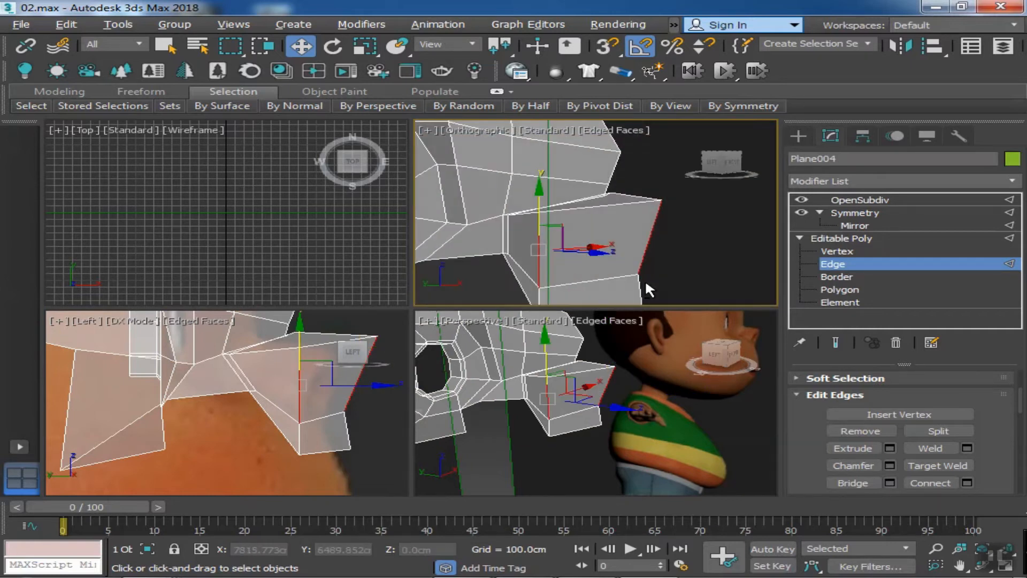
{"action": "key", "text": "f"}
{"action": "left_click", "coordinate": [967, 482]}
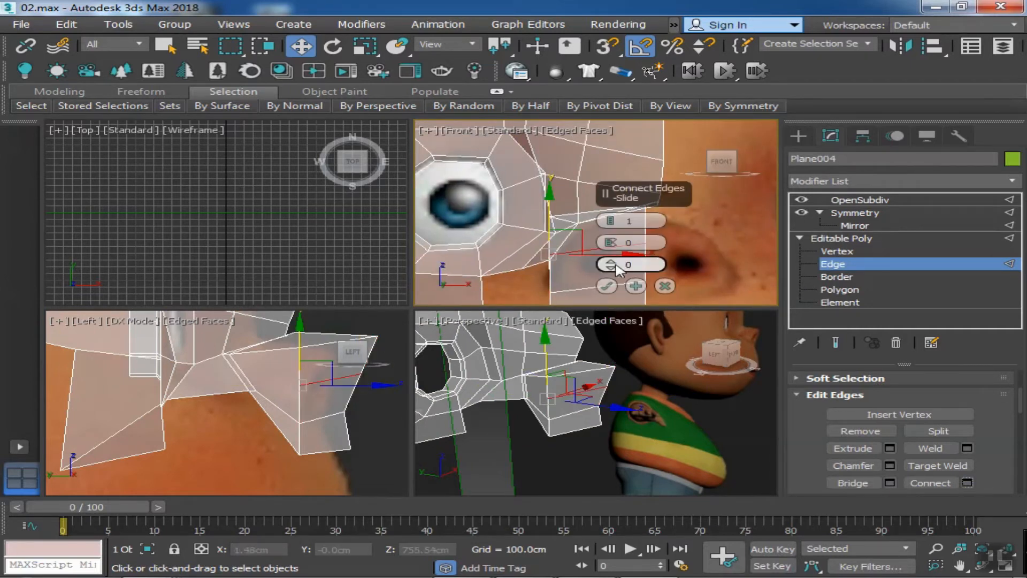
{"action": "left_click", "coordinate": [607, 286]}
{"action": "left_click", "coordinate": [837, 342]}
{"action": "left_click", "coordinate": [837, 250]}
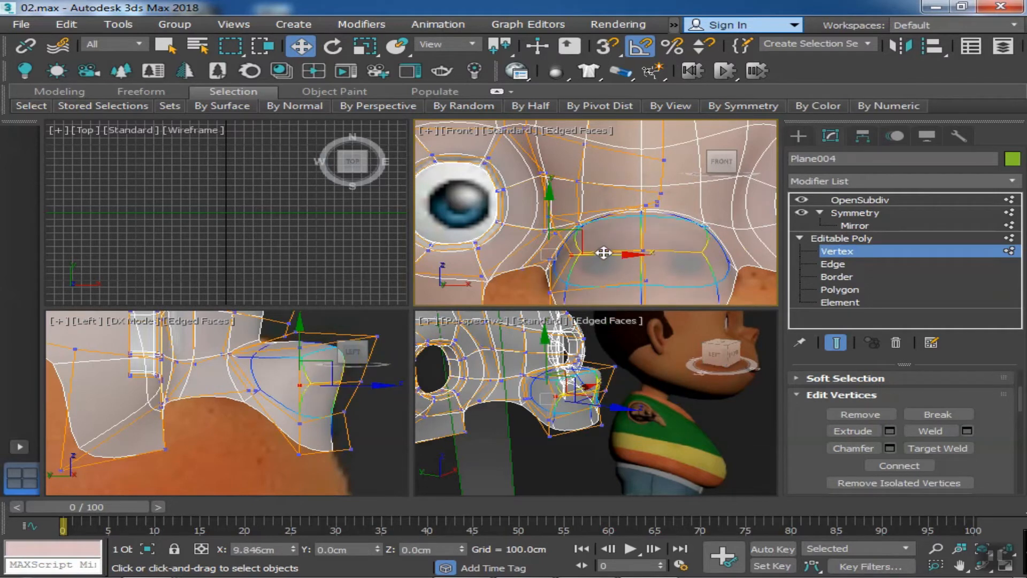
{"action": "left_click_drag", "start_coordinate": [552, 213], "coordinate": [571, 279]}
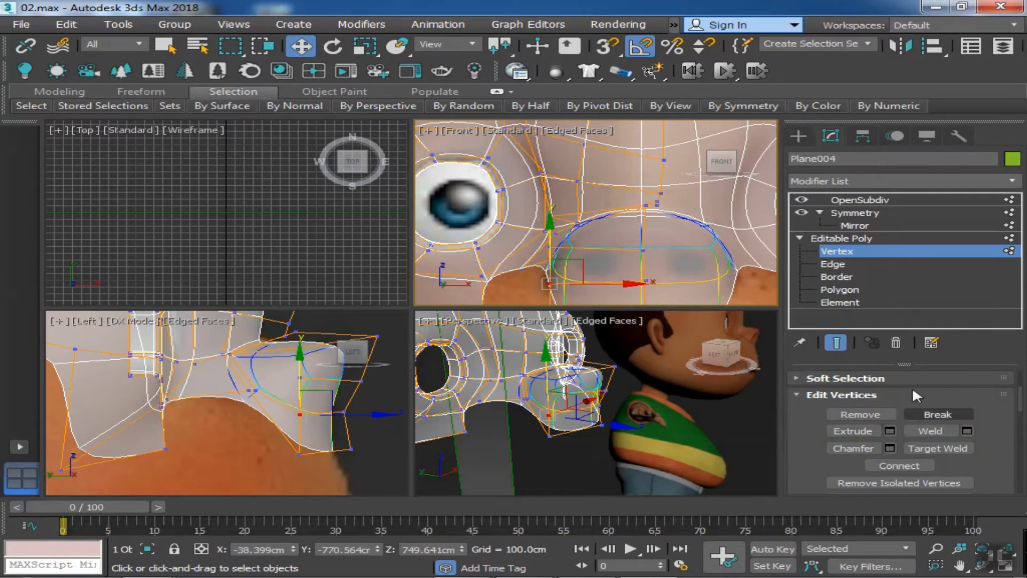
- Inset the lower front polygon of the nose by 3.656 cm to start the nostril
{"action": "key", "text": "4"}
{"action": "left_click", "coordinate": [632, 273]}
{"action": "left_click", "coordinate": [966, 449]}
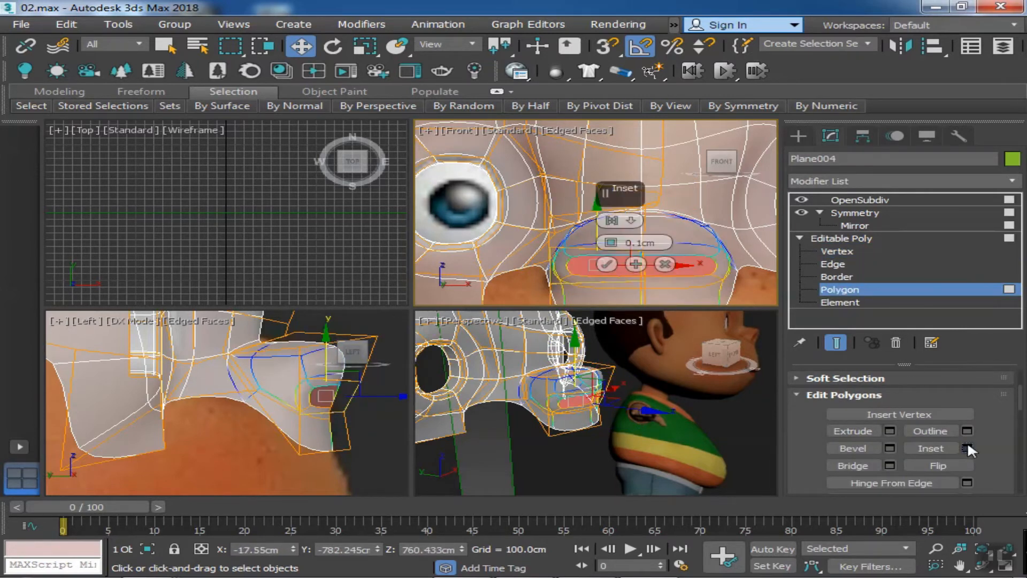
{"action": "left_click_drag", "start_coordinate": [613, 251], "coordinate": [614, 236]}
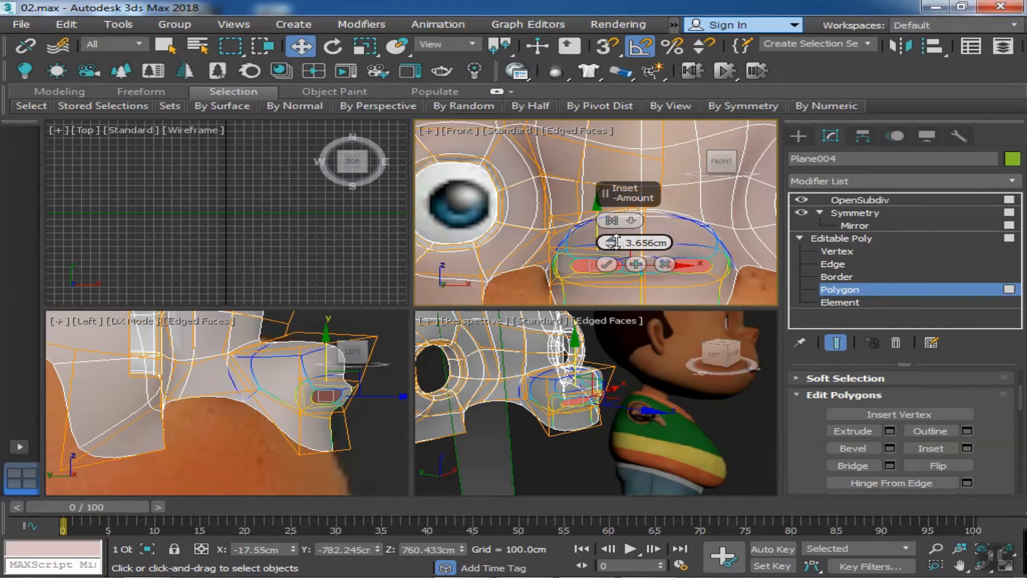
{"action": "left_click", "coordinate": [606, 264]}
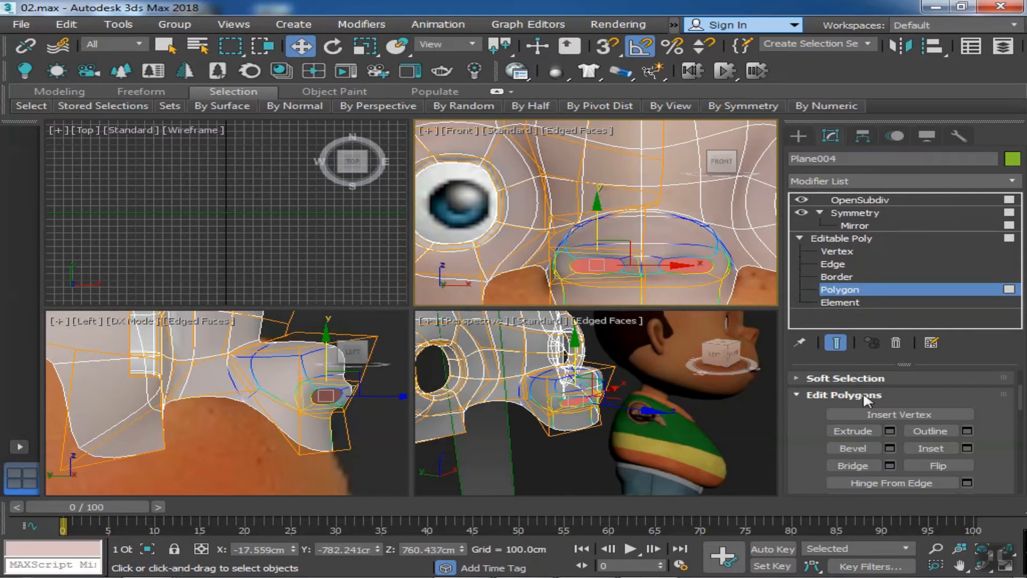
- Reposition the vertices around the inset nostril polygon in the front view to shape the nostril opening
{"action": "left_click", "coordinate": [837, 251]}
{"action": "scroll", "coordinate": [642, 251], "scroll_direction": "up", "scroll_amount": 3}
{"action": "left_click", "coordinate": [651, 250]}
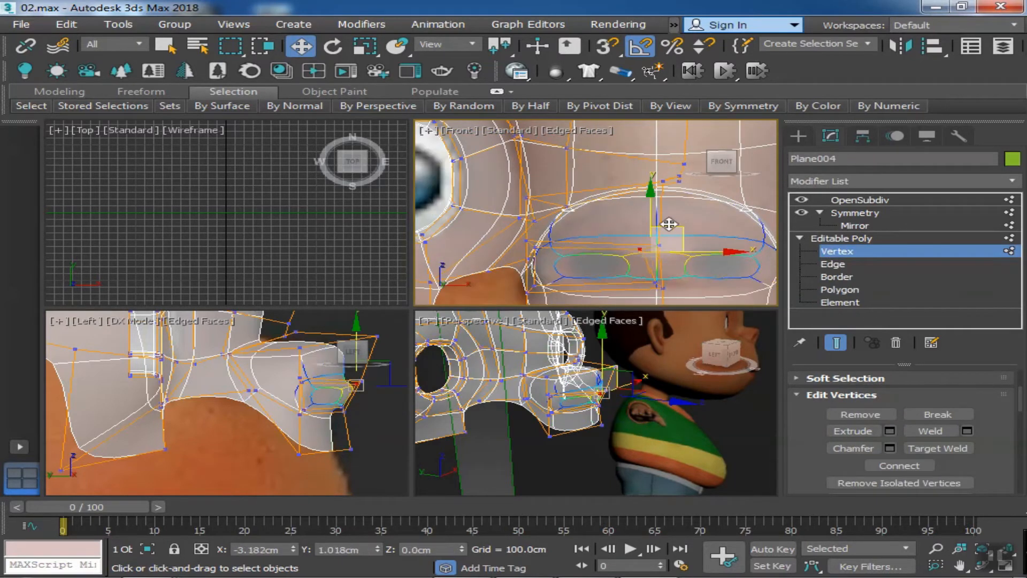
{"action": "left_click", "coordinate": [534, 247]}
{"action": "left_click_drag", "start_coordinate": [570, 226], "coordinate": [562, 281]}
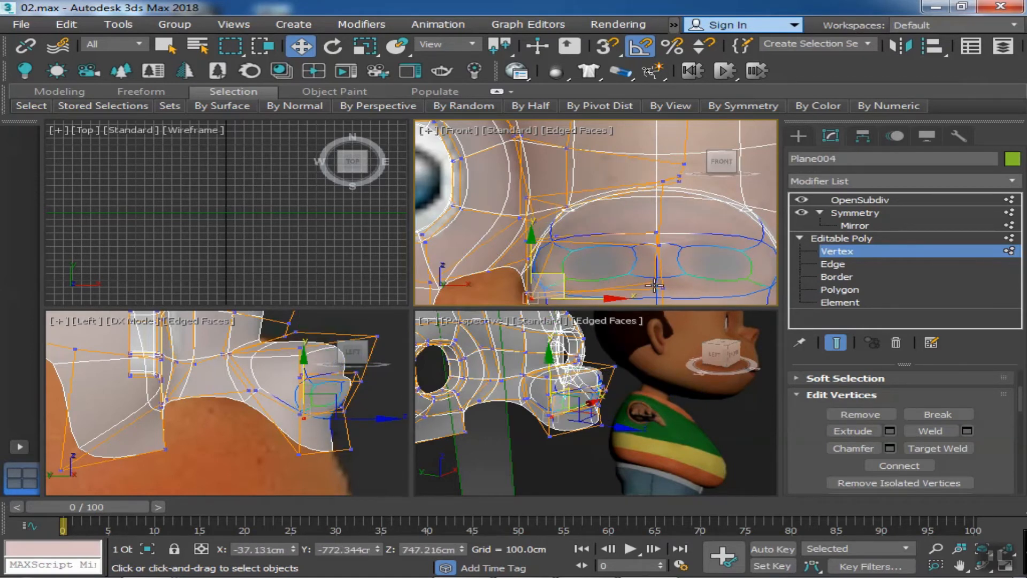
{"action": "left_click", "coordinate": [664, 289]}
{"action": "left_click_drag", "start_coordinate": [685, 266], "coordinate": [653, 277]}
{"action": "key", "text": "ctrl+z"}
{"action": "scroll", "coordinate": [679, 260], "scroll_direction": "up", "scroll_amount": 4}
{"action": "scroll", "coordinate": [588, 226], "scroll_direction": "down", "scroll_amount": 2}
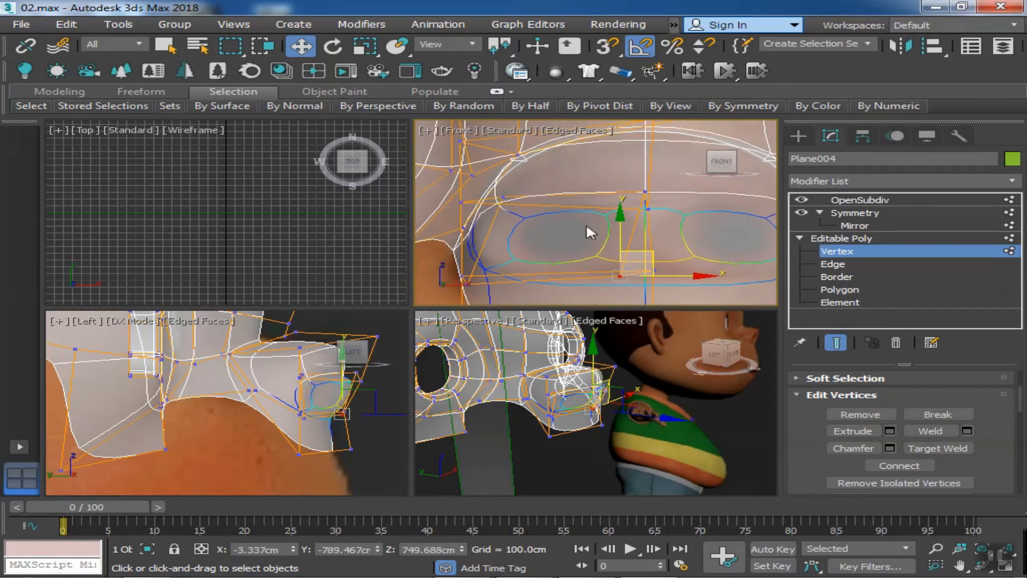
- Try a second inset on the nostril polygon
{"action": "left_click", "coordinate": [840, 289]}
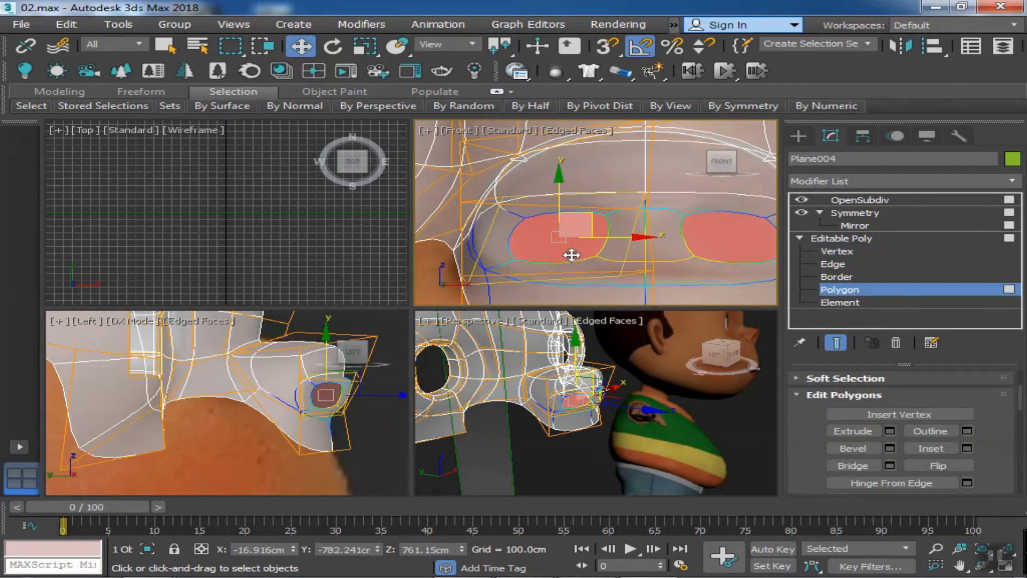
{"action": "left_click", "coordinate": [966, 447]}
{"action": "left_click_drag", "start_coordinate": [614, 245], "coordinate": [615, 238]}
{"action": "left_click", "coordinate": [607, 264]}
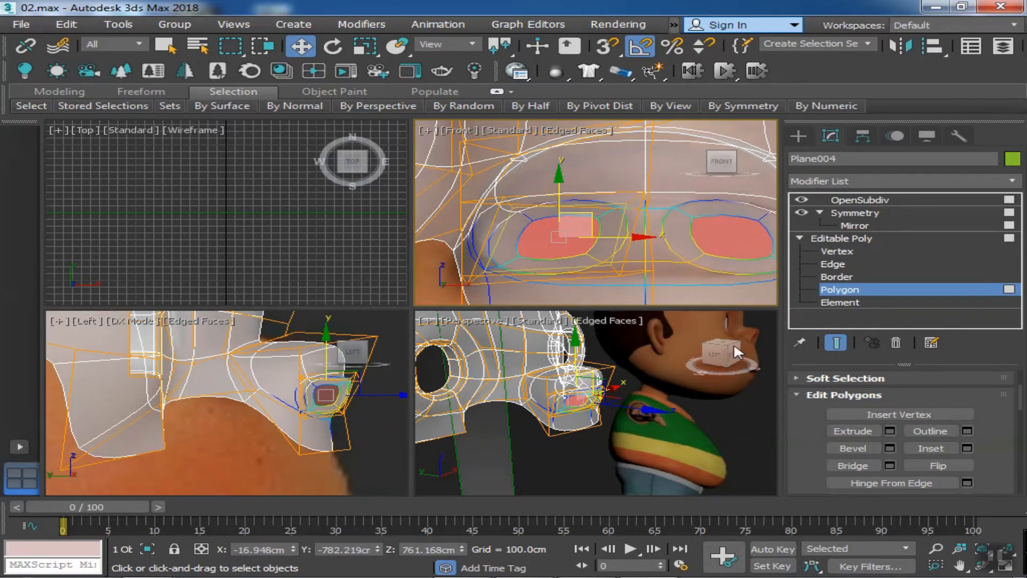
{"action": "left_click", "coordinate": [397, 409]}
{"action": "scroll", "coordinate": [351, 386], "scroll_direction": "up", "scroll_amount": 5}
{"action": "scroll", "coordinate": [354, 386], "scroll_direction": "down", "scroll_amount": 3}
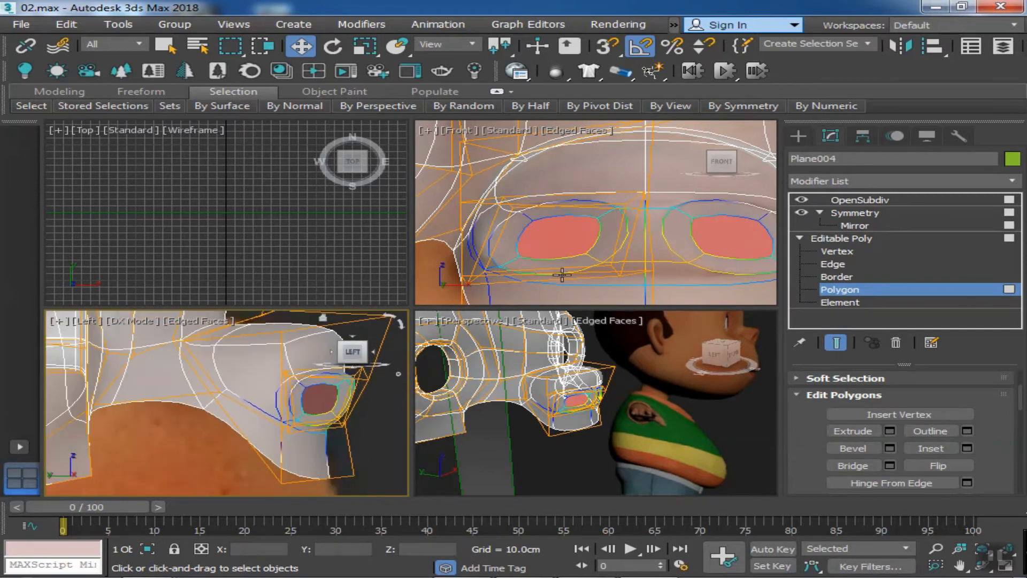
{"action": "key", "text": "ctrl+z"}
{"action": "key", "text": "ctrl+z"}
{"action": "key", "text": "ctrl+z"}
- Move the nostril polygon's inner upper and lower vertices back toward the face in the side view
{"action": "key", "text": "1"}
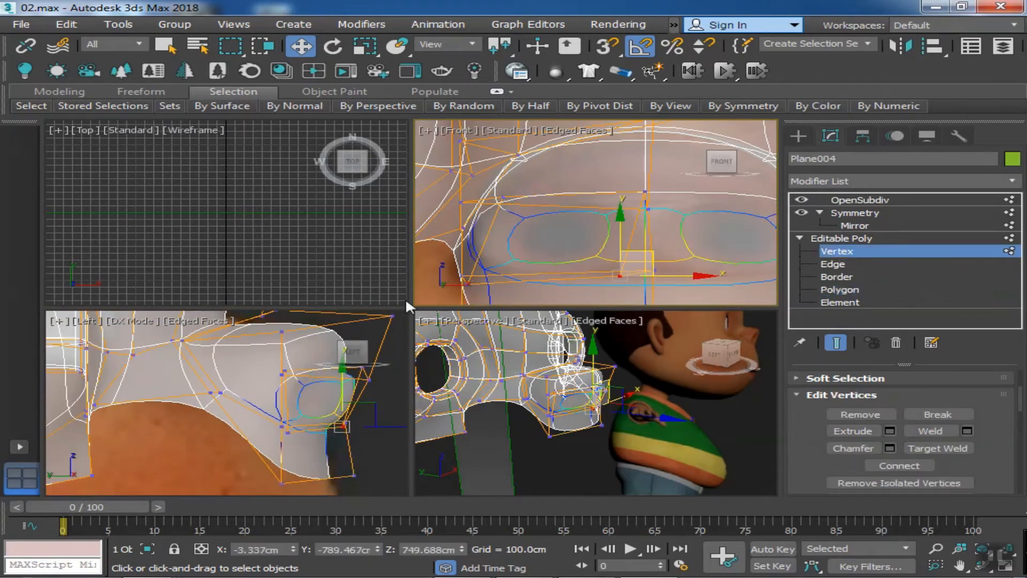
{"action": "scroll", "coordinate": [345, 399], "scroll_direction": "up", "scroll_amount": 6}
{"action": "left_click", "coordinate": [326, 383]}
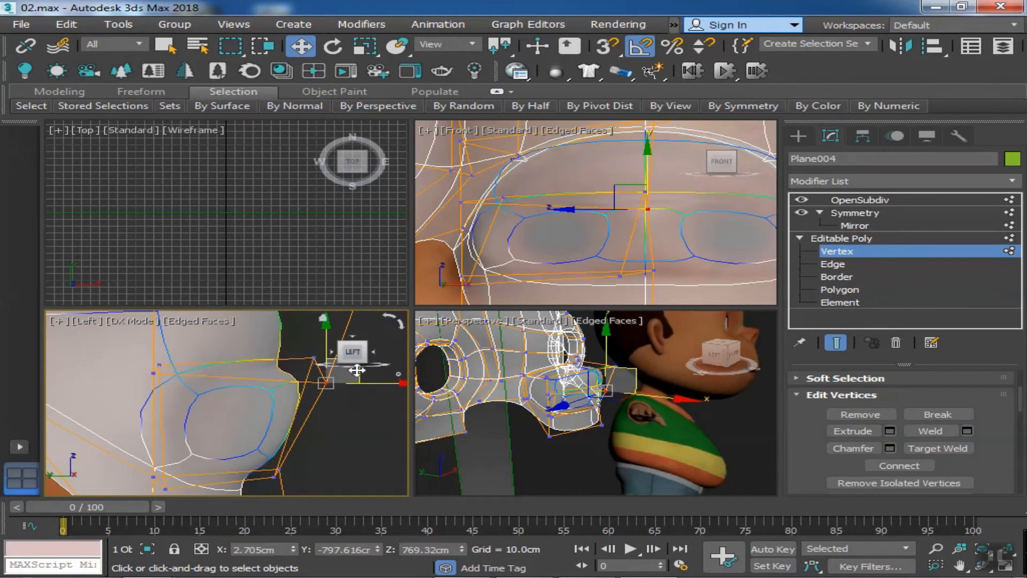
{"action": "middle_click_drag", "start_coordinate": [349, 414], "coordinate": [326, 433]}
{"action": "left_click_drag", "start_coordinate": [337, 380], "coordinate": [241, 392]}
{"action": "key", "text": "ctrl+z"}
{"action": "left_click", "coordinate": [291, 377]}
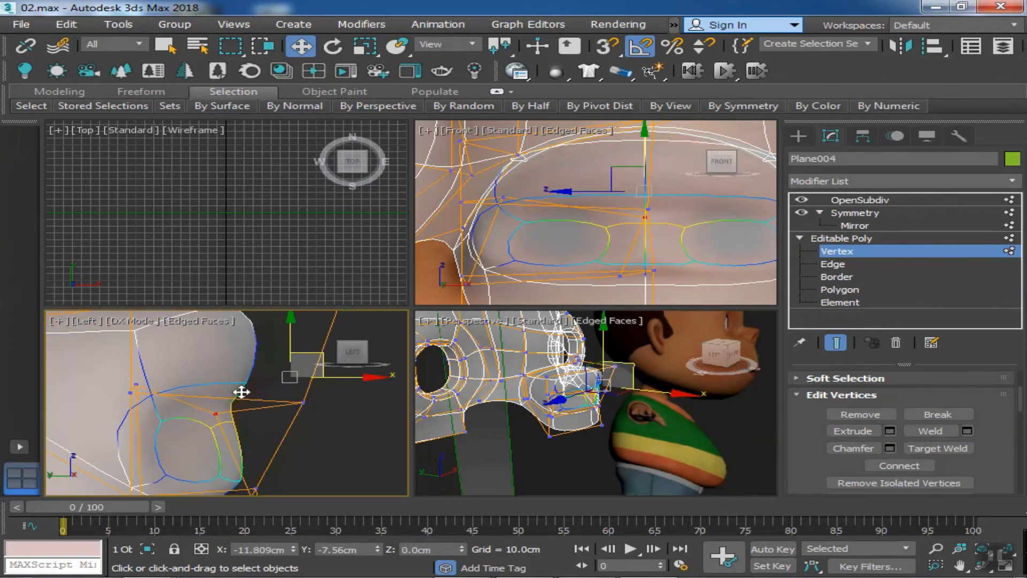
{"action": "middle_click_drag", "start_coordinate": [301, 416], "coordinate": [316, 396]}
{"action": "left_click", "coordinate": [265, 475]}
{"action": "left_click_drag", "start_coordinate": [276, 455], "coordinate": [214, 439]}
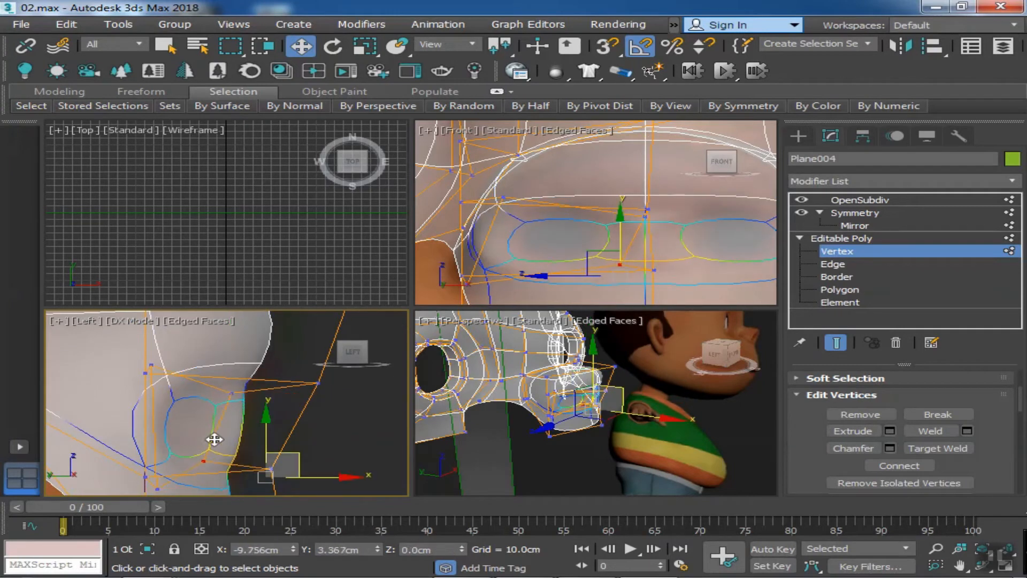
- Move the nostril polygon's outer upper and lower vertices forward in the side view to line them up with the inner ones
{"action": "left_click", "coordinate": [317, 385]}
{"action": "middle_click_drag", "start_coordinate": [367, 382], "coordinate": [313, 392]}
{"action": "left_click", "coordinate": [117, 406]}
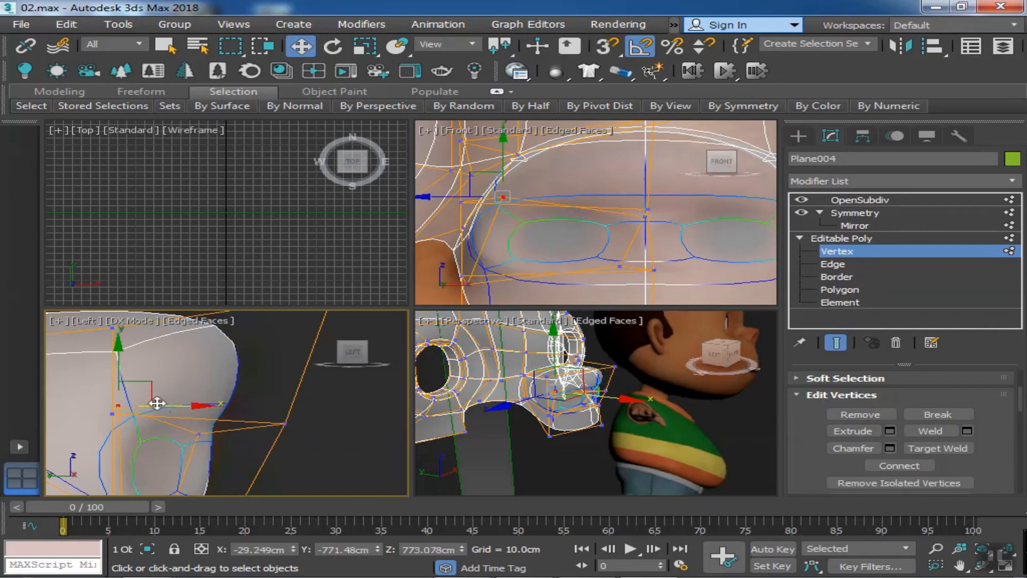
{"action": "left_click_drag", "start_coordinate": [157, 403], "coordinate": [231, 408]}
{"action": "scroll", "coordinate": [254, 410], "scroll_direction": "down", "scroll_amount": 2}
{"action": "left_click", "coordinate": [185, 456]}
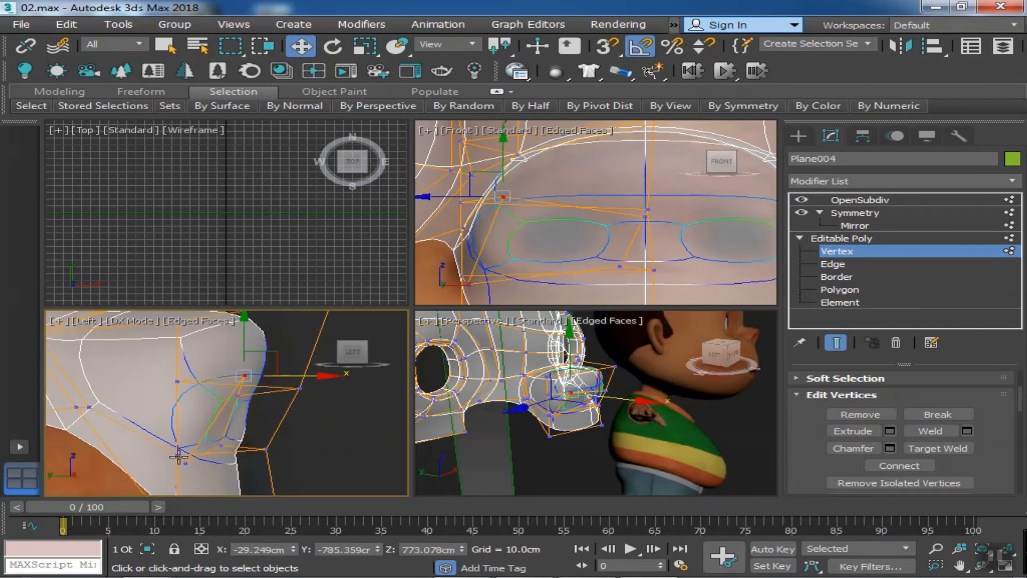
{"action": "left_click_drag", "start_coordinate": [239, 464], "coordinate": [235, 463]}
{"action": "key", "text": "ctrl+z"}
{"action": "left_click", "coordinate": [266, 449]}
{"action": "scroll", "coordinate": [277, 448], "scroll_direction": "up", "scroll_amount": 2}
{"action": "mouse_move", "coordinate": [289, 444]}
{"action": "left_mouse_down"}
{"action": "mouse_move", "coordinate": [305, 440]}
{"action": "mouse_move", "coordinate": [283, 444]}
{"action": "left_mouse_up"}
{"action": "key", "text": "ctrl+z"}
{"action": "left_click", "coordinate": [148, 468]}
{"action": "left_click_drag", "start_coordinate": [178, 465], "coordinate": [256, 465]}
- Inset the nostril polygon by 3.111 cm
{"action": "mouse_move", "coordinate": [560, 420]}
{"action": "middle_mouse_down", "text": "alt"}
{"action": "mouse_move", "coordinate": [555, 409]}
{"action": "mouse_move", "coordinate": [607, 404]}
{"action": "mouse_move", "coordinate": [528, 403]}
{"action": "mouse_move", "coordinate": [562, 402]}
{"action": "middle_mouse_up", "text": "alt"}
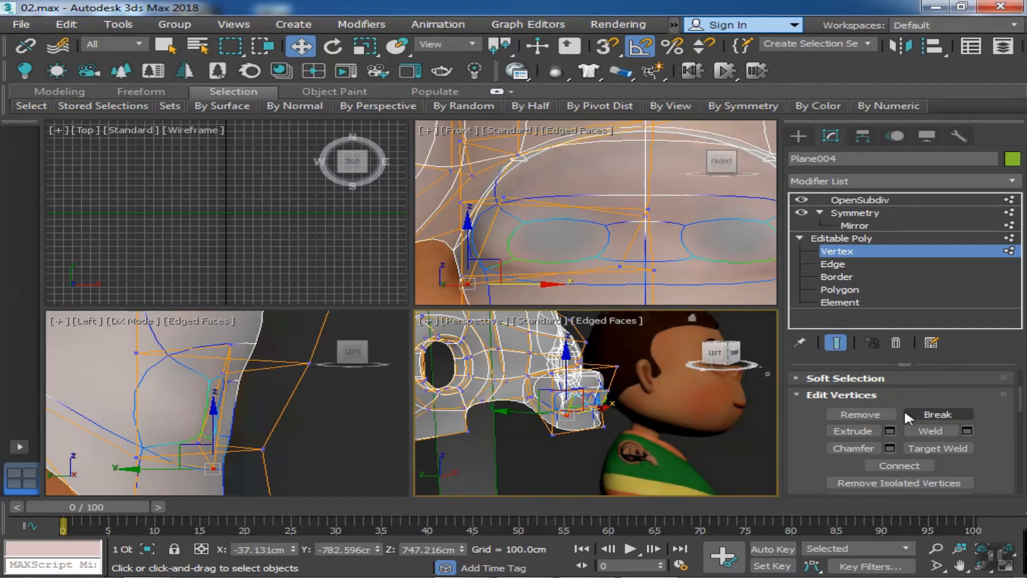
{"action": "key", "text": "4"}
{"action": "left_click", "coordinate": [551, 232]}
{"action": "left_click", "coordinate": [966, 448]}
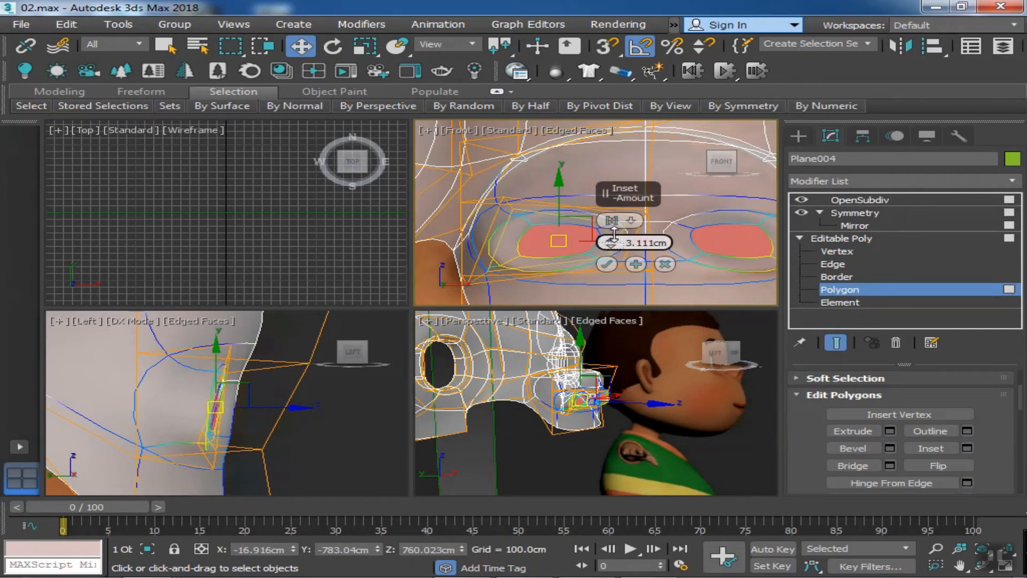
{"action": "left_click", "coordinate": [606, 264]}
- Extrude the nostril polygon inward by -7.889 cm
{"action": "left_click", "coordinate": [890, 431]}
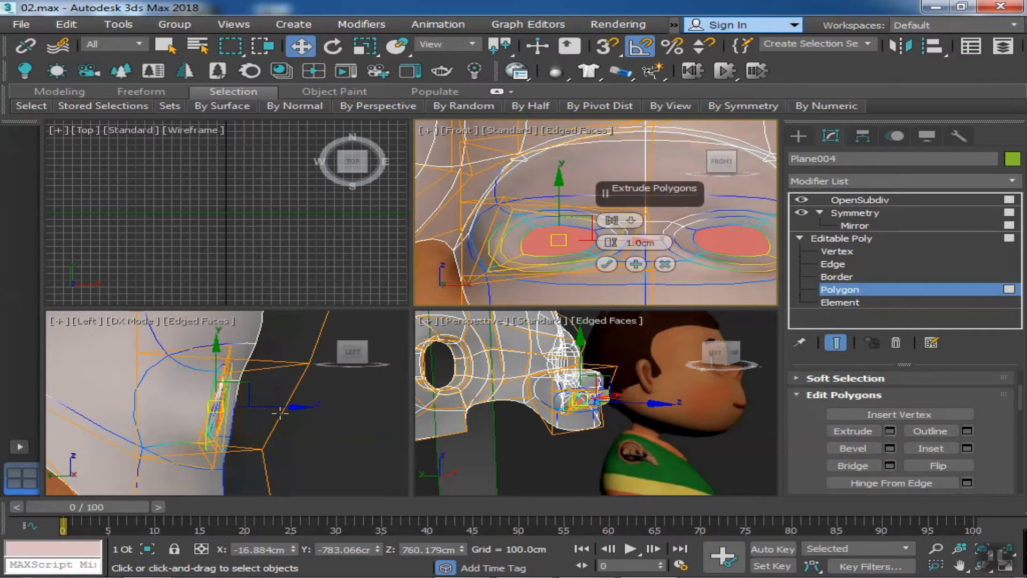
{"action": "left_click_drag", "start_coordinate": [611, 248], "coordinate": [625, 274]}
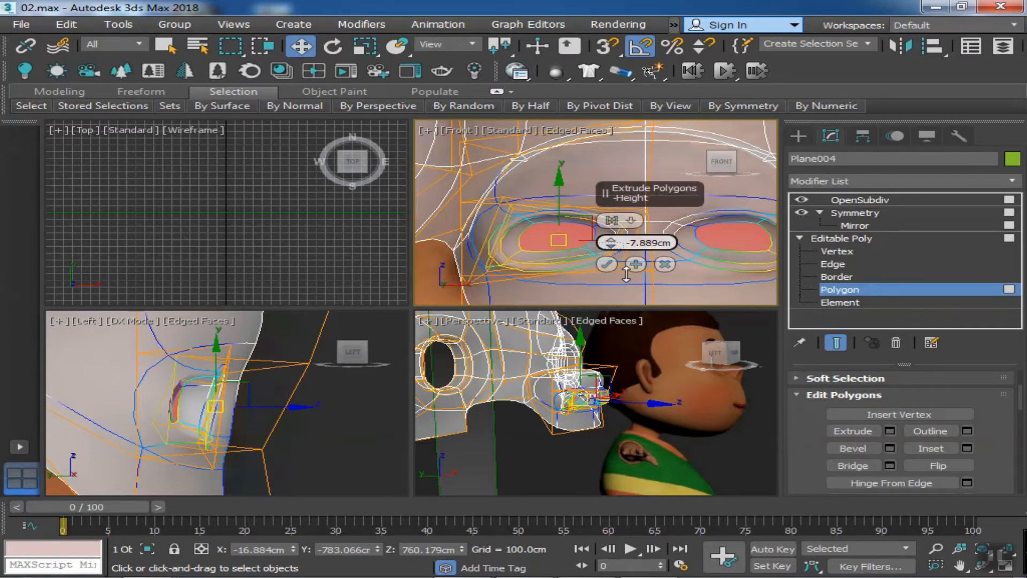
{"action": "left_click", "coordinate": [608, 263]}
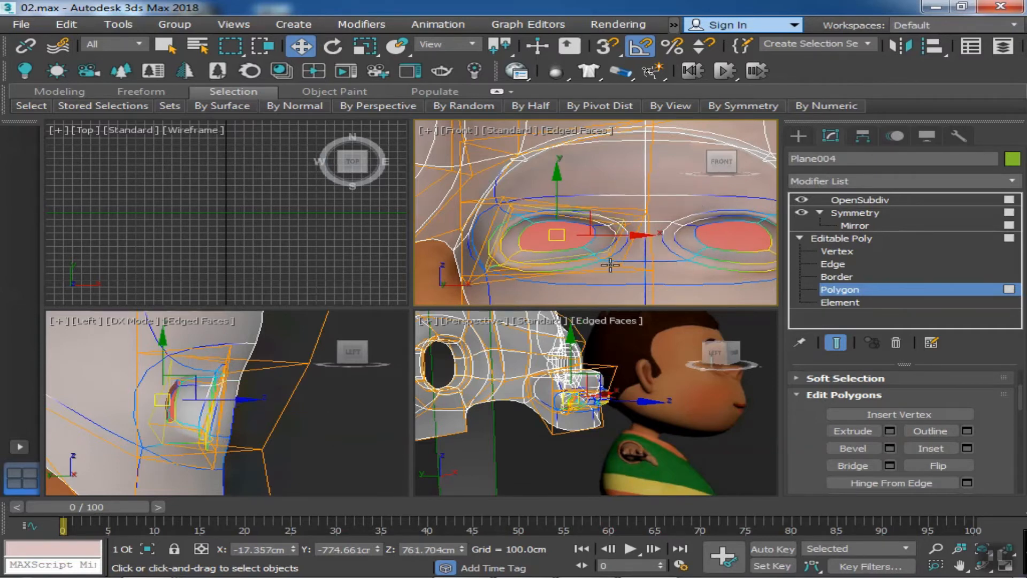
- Inset the recessed nostril polygon again, and delete the innermost polygon with see-through display off
{"action": "left_click", "coordinate": [968, 450]}
{"action": "left_click", "coordinate": [608, 263]}
{"action": "middle_click_drag", "start_coordinate": [599, 427], "coordinate": [653, 440], "text": "alt"}
{"action": "key", "text": "alt+x"}
{"action": "key", "text": "Delete"}
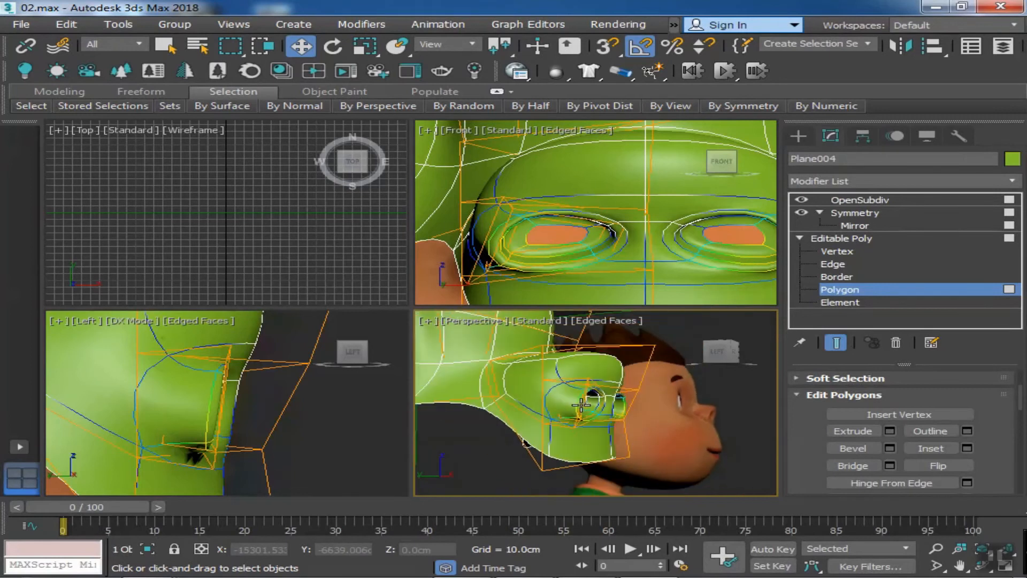
- Reposition the vertices around the nostril rim in the perspective view to refine the opening's shape
{"action": "left_click", "coordinate": [837, 251]}
{"action": "middle_click_drag", "start_coordinate": [738, 396], "coordinate": [583, 401], "text": "alt"}
{"action": "left_click_drag", "start_coordinate": [594, 397], "coordinate": [625, 386]}
{"action": "middle_click_drag", "start_coordinate": [605, 413], "coordinate": [711, 412], "text": "alt"}
{"action": "left_click_drag", "start_coordinate": [576, 383], "coordinate": [573, 378]}
{"action": "middle_click_drag", "start_coordinate": [574, 365], "coordinate": [569, 413], "text": "alt"}
{"action": "left_click", "coordinate": [569, 374]}
{"action": "left_click_drag", "start_coordinate": [577, 358], "coordinate": [591, 351]}
{"action": "key", "text": "ctrl+z"}
{"action": "middle_click_drag", "start_coordinate": [591, 351], "coordinate": [533, 429], "text": "alt"}
{"action": "left_click", "coordinate": [592, 416]}
{"action": "left_click_drag", "start_coordinate": [610, 393], "coordinate": [719, 362]}
{"action": "scroll", "coordinate": [602, 425], "scroll_direction": "up", "scroll_amount": 4}
{"action": "left_click", "coordinate": [603, 429], "text": "ctrl"}
{"action": "scroll", "coordinate": [692, 395], "scroll_direction": "down", "scroll_amount": 4}
- Show the unsmoothed half mesh see-through, and extend the lower edges between the eye and nose downward by about 39 cm
{"action": "middle_click_drag", "start_coordinate": [692, 395], "coordinate": [642, 431], "text": "alt"}
{"action": "scroll", "coordinate": [660, 420], "scroll_direction": "down", "scroll_amount": 4}
{"action": "key", "text": "alt+x"}
{"action": "middle_click_drag", "start_coordinate": [614, 289], "coordinate": [636, 258]}
{"action": "scroll", "coordinate": [607, 275], "scroll_direction": "down", "scroll_amount": 6}
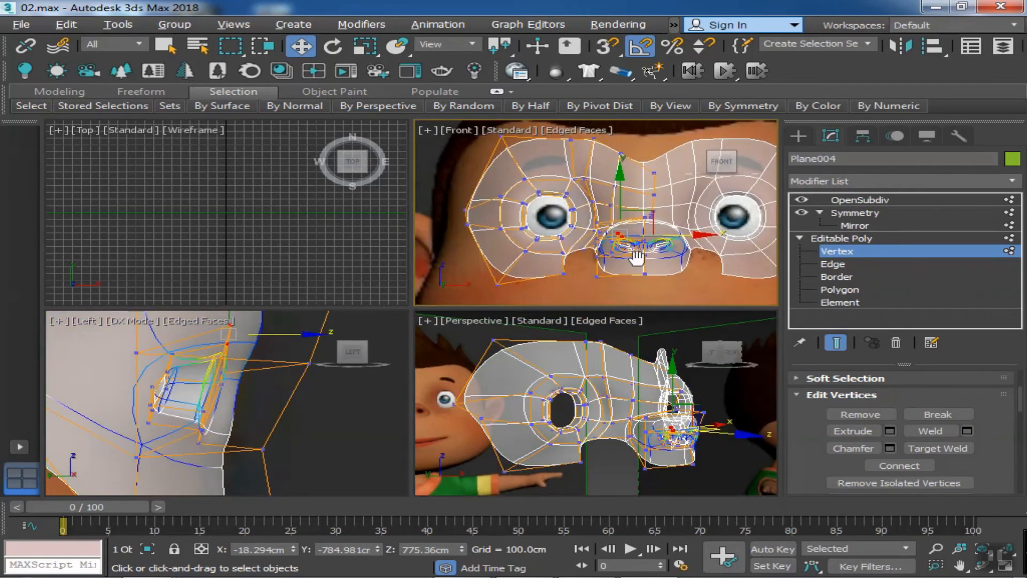
{"action": "scroll", "coordinate": [606, 264], "scroll_direction": "up", "scroll_amount": 2}
{"action": "key", "text": "ctrl+q"}
{"action": "left_click", "coordinate": [827, 264]}
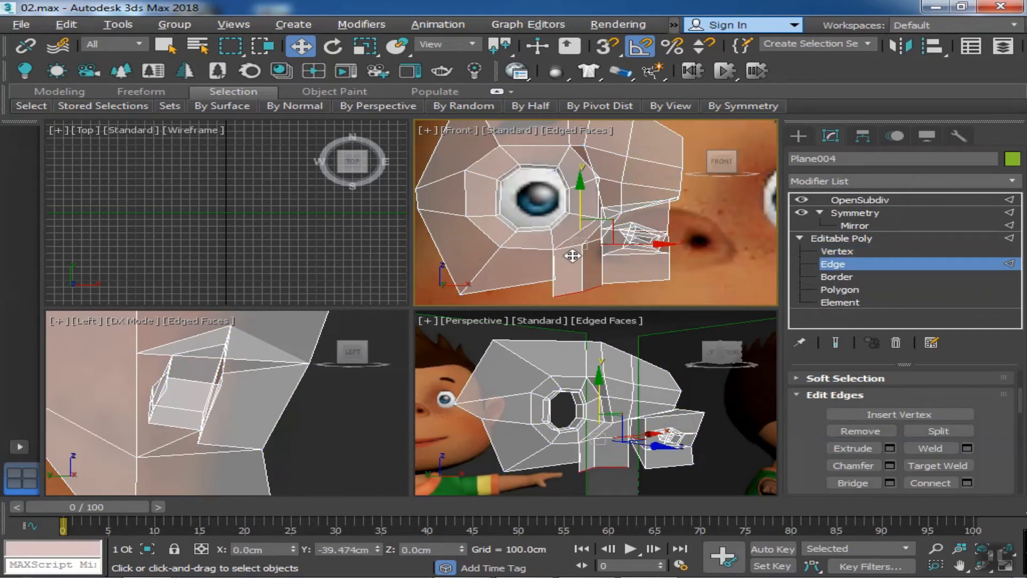
{"action": "left_click", "coordinate": [584, 293]}
- Target-weld the extended strip's corner vertices to the adjoining nose and cheek corners, and show the smoothed end result again
{"action": "left_click", "coordinate": [837, 251]}
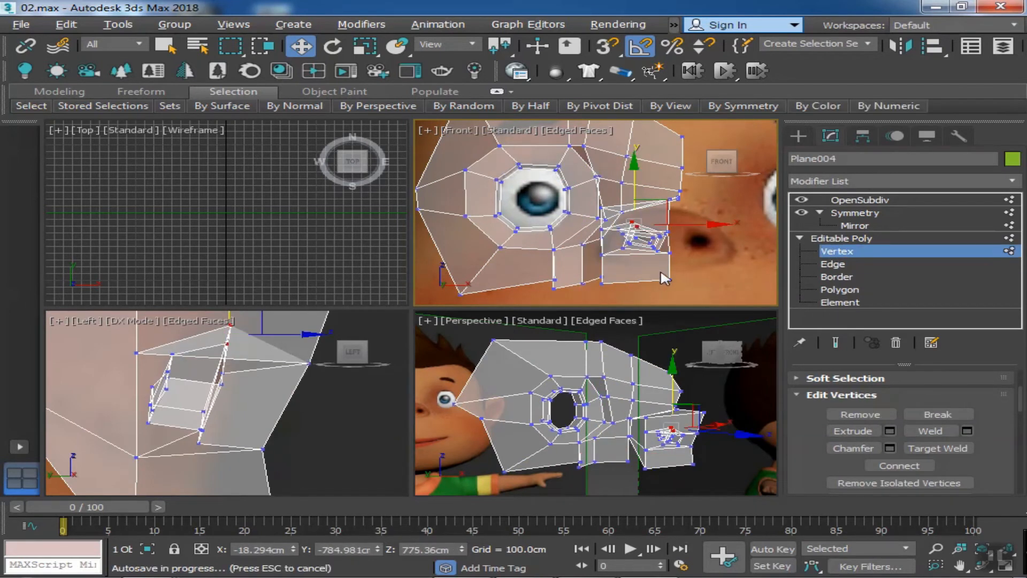
{"action": "scroll", "coordinate": [685, 453], "scroll_direction": "up", "scroll_amount": 3}
{"action": "scroll", "coordinate": [602, 276], "scroll_direction": "up", "scroll_amount": 5}
{"action": "right_click", "coordinate": [608, 273]}
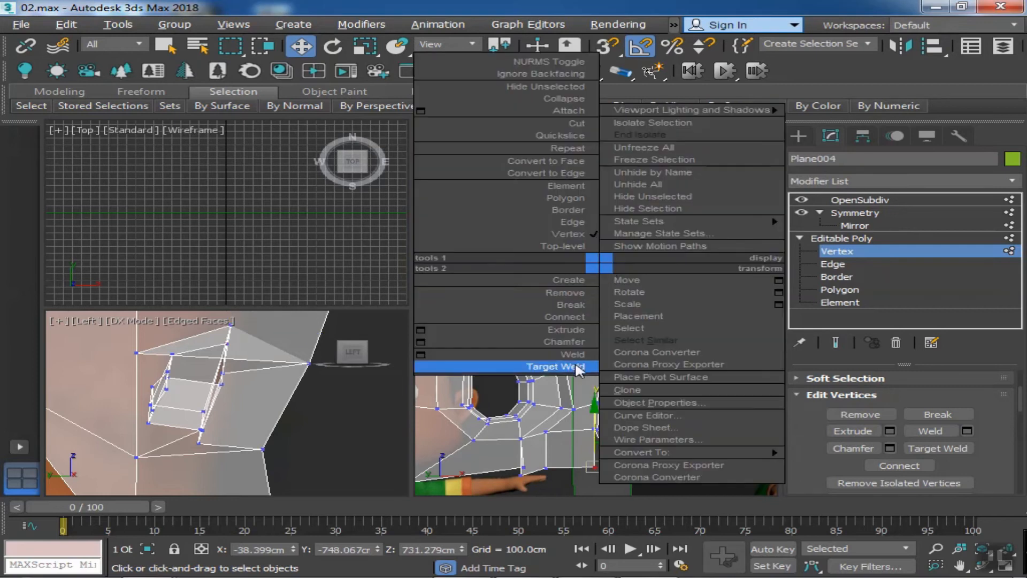
{"action": "left_click", "coordinate": [572, 369]}
{"action": "scroll", "coordinate": [589, 285], "scroll_direction": "down", "scroll_amount": 2}
{"action": "middle_click_drag", "start_coordinate": [523, 286], "coordinate": [609, 252]}
{"action": "scroll", "coordinate": [609, 251], "scroll_direction": "up", "scroll_amount": 2}
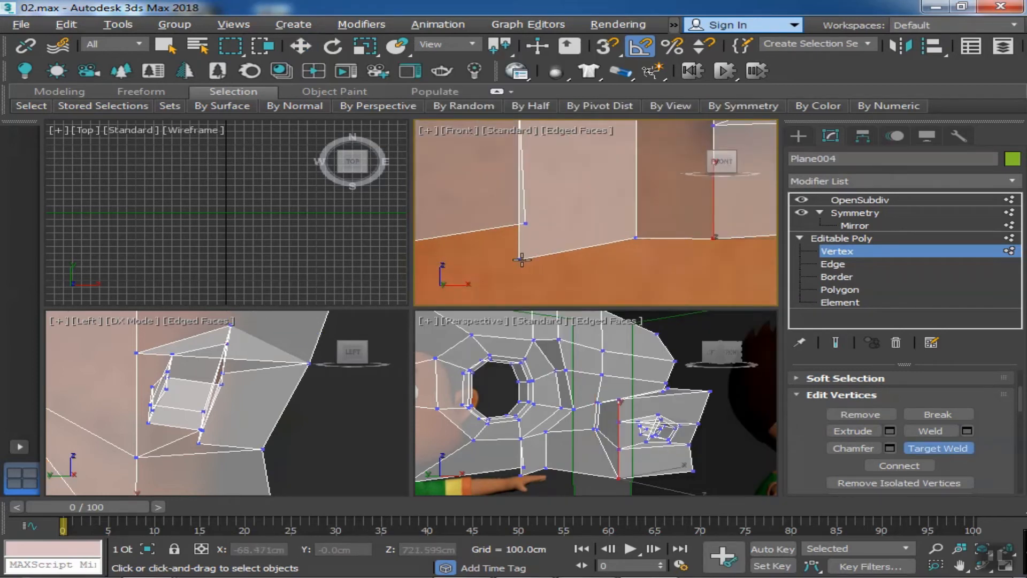
{"action": "right_click", "coordinate": [542, 234]}
{"action": "left_click", "coordinate": [588, 259]}
{"action": "left_click", "coordinate": [835, 342]}
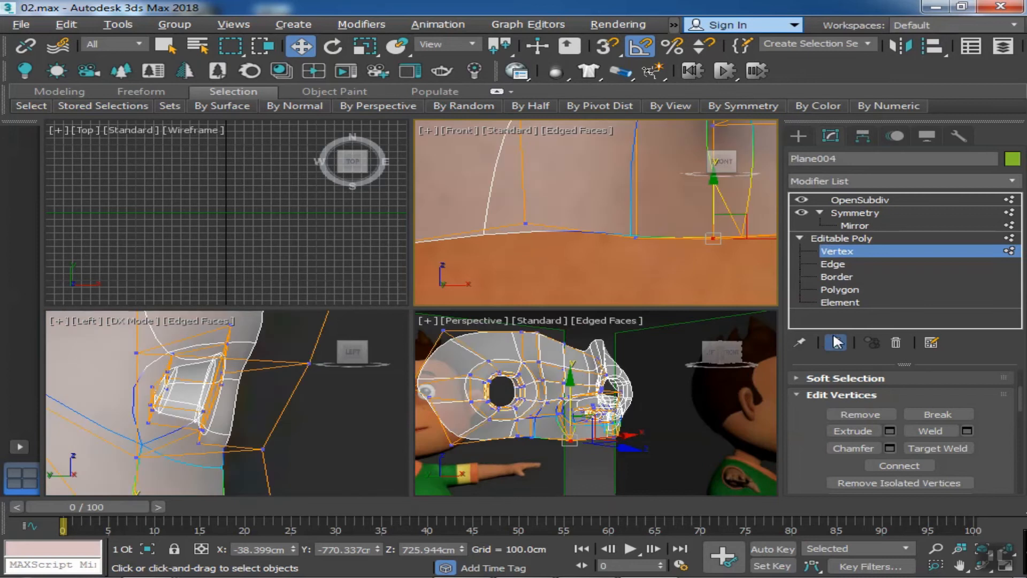
- Reposition the nose's lower front vertices in the side view against the profile reference
{"action": "middle_click_drag", "start_coordinate": [583, 424], "coordinate": [695, 406], "text": "alt"}
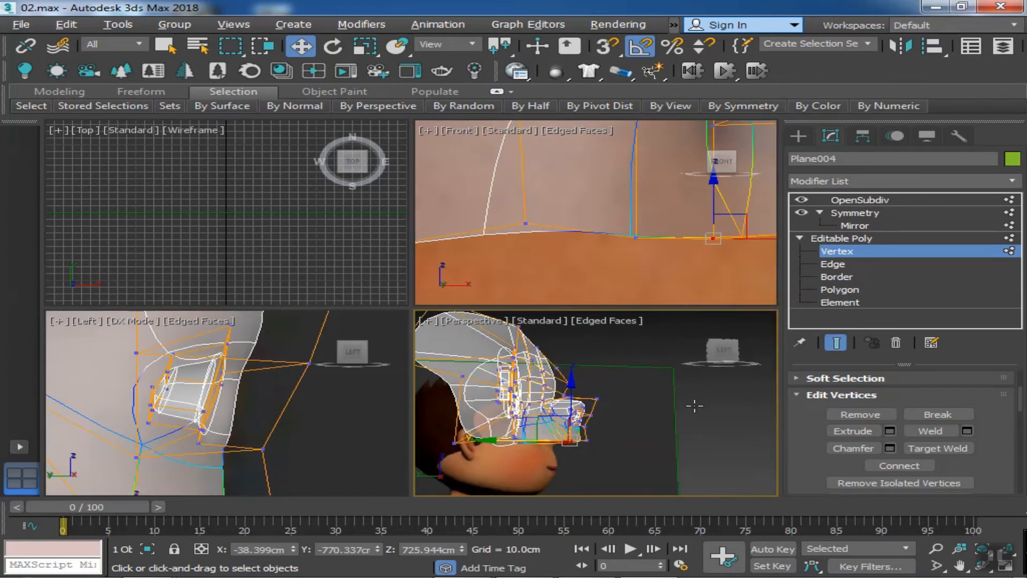
{"action": "scroll", "coordinate": [357, 390], "scroll_direction": "down", "scroll_amount": 4}
{"action": "middle_click_drag", "start_coordinate": [344, 423], "coordinate": [345, 407]}
{"action": "scroll", "coordinate": [343, 400], "scroll_direction": "up", "scroll_amount": 2}
{"action": "scroll", "coordinate": [344, 399], "scroll_direction": "down", "scroll_amount": 5}
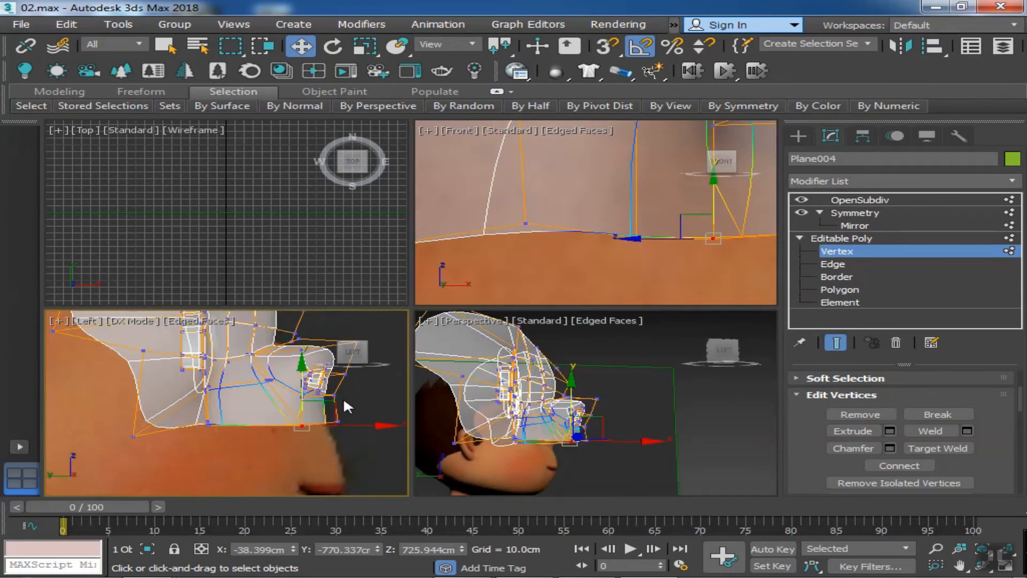
{"action": "scroll", "coordinate": [338, 398], "scroll_direction": "up", "scroll_amount": 3}
{"action": "left_click", "coordinate": [339, 391]}
{"action": "scroll", "coordinate": [340, 392], "scroll_direction": "up", "scroll_amount": 4}
{"action": "middle_click_drag", "start_coordinate": [343, 393], "coordinate": [327, 410]}
{"action": "mouse_move", "coordinate": [365, 407]}
{"action": "left_mouse_down"}
{"action": "mouse_move", "coordinate": [307, 408]}
{"action": "mouse_move", "coordinate": [354, 395]}
{"action": "left_mouse_up"}
{"action": "middle_click_drag", "start_coordinate": [577, 436], "coordinate": [540, 451], "text": "alt"}
{"action": "middle_click_drag", "start_coordinate": [230, 489], "coordinate": [257, 421]}
{"action": "left_click", "coordinate": [256, 423]}
{"action": "middle_click_drag", "start_coordinate": [461, 448], "coordinate": [497, 443], "text": "alt"}
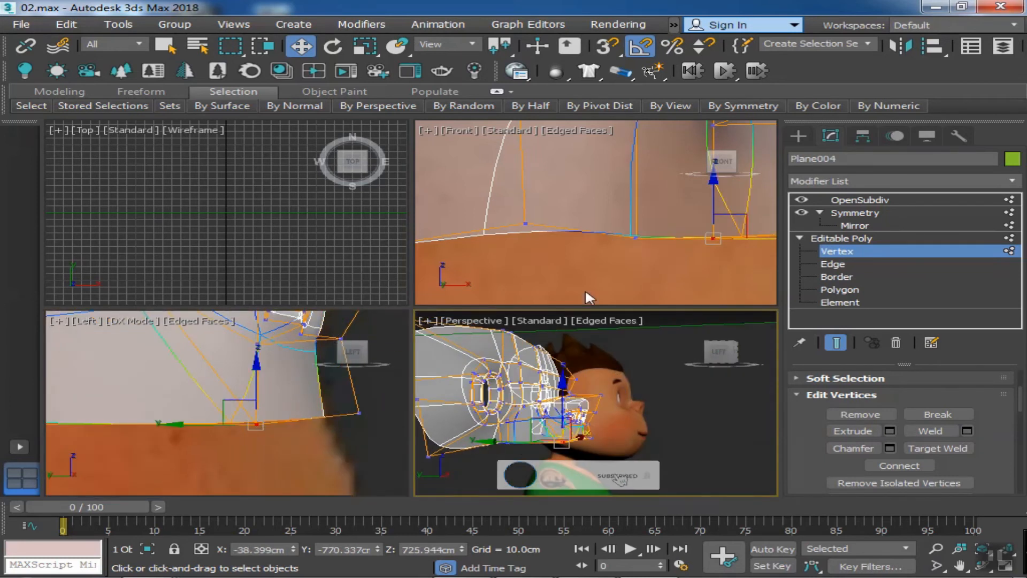
- Move the lower corner vertex beside the nose forward along the bottom edge in the side view
{"action": "scroll", "coordinate": [615, 264], "scroll_direction": "down", "scroll_amount": 5}
{"action": "left_click_drag", "start_coordinate": [645, 248], "coordinate": [665, 267]}
{"action": "middle_click_drag", "start_coordinate": [324, 426], "coordinate": [348, 436]}
{"action": "left_click_drag", "start_coordinate": [344, 436], "coordinate": [399, 452]}
{"action": "middle_click_drag", "start_coordinate": [380, 445], "coordinate": [367, 436]}
{"action": "scroll", "coordinate": [367, 436], "scroll_direction": "up", "scroll_amount": 2}
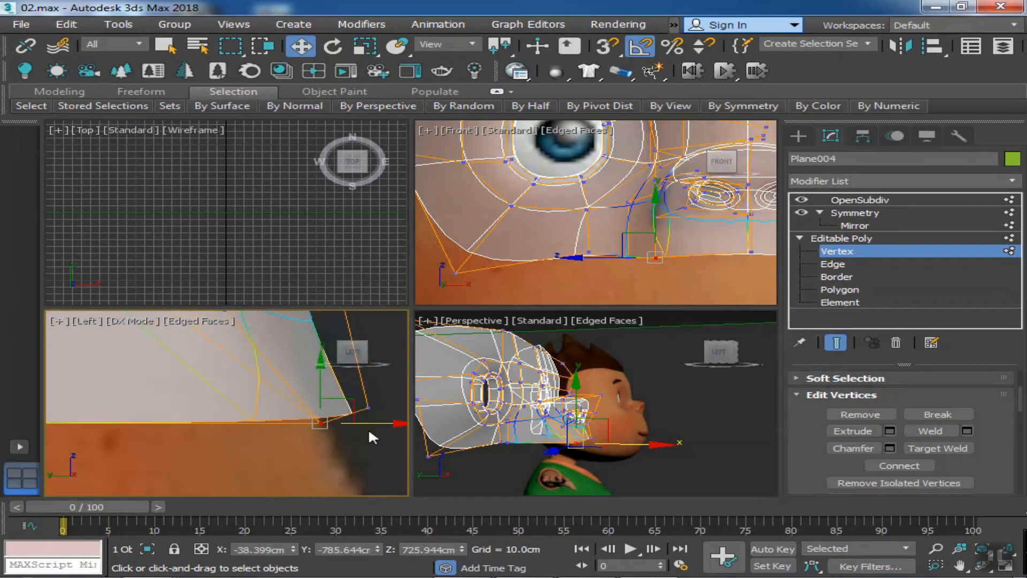
{"action": "key", "text": "ctrl+z"}
{"action": "left_click_drag", "start_coordinate": [259, 426], "coordinate": [329, 425]}
{"action": "left_click", "coordinate": [368, 411]}
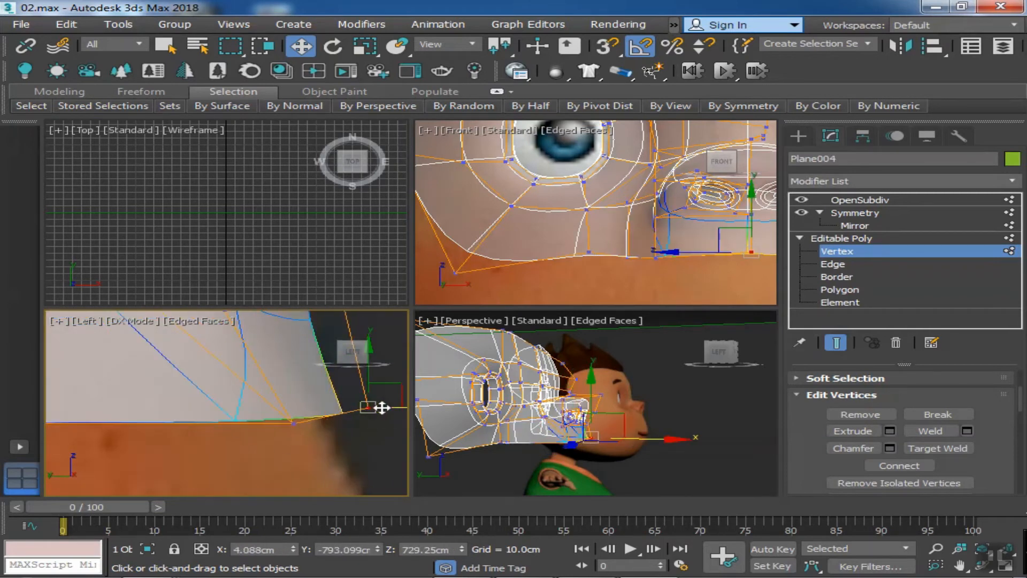
- Move the strip's middle bottom vertex forward and lower the bottom vertex under the eye in the side view
{"action": "scroll", "coordinate": [268, 444], "scroll_direction": "down", "scroll_amount": 3}
{"action": "left_click", "coordinate": [626, 257]}
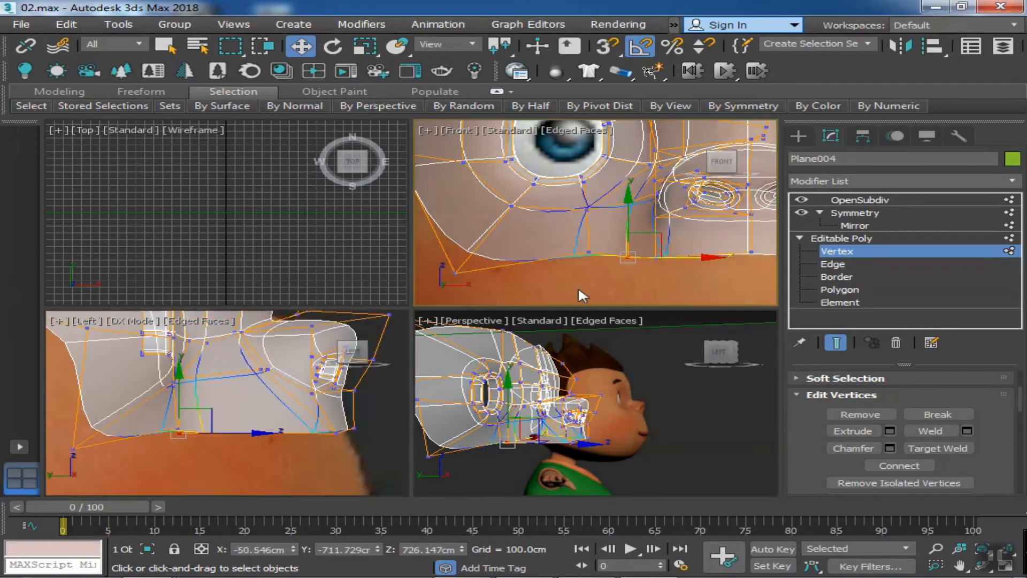
{"action": "left_click_drag", "start_coordinate": [256, 443], "coordinate": [341, 443]}
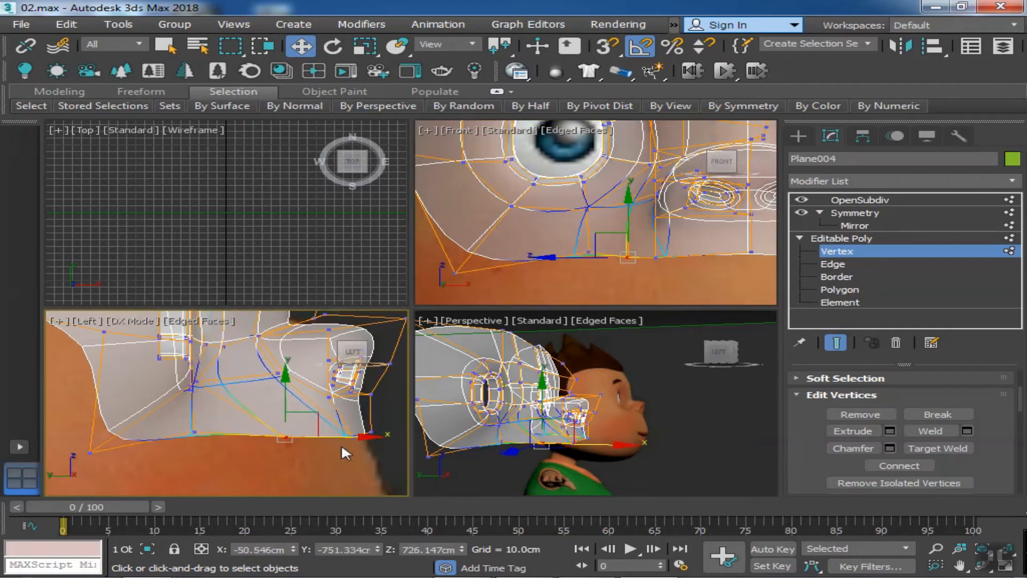
{"action": "scroll", "coordinate": [642, 299], "scroll_direction": "down", "scroll_amount": 3}
{"action": "middle_click_drag", "start_coordinate": [642, 301], "coordinate": [636, 285]}
{"action": "left_click", "coordinate": [194, 431]}
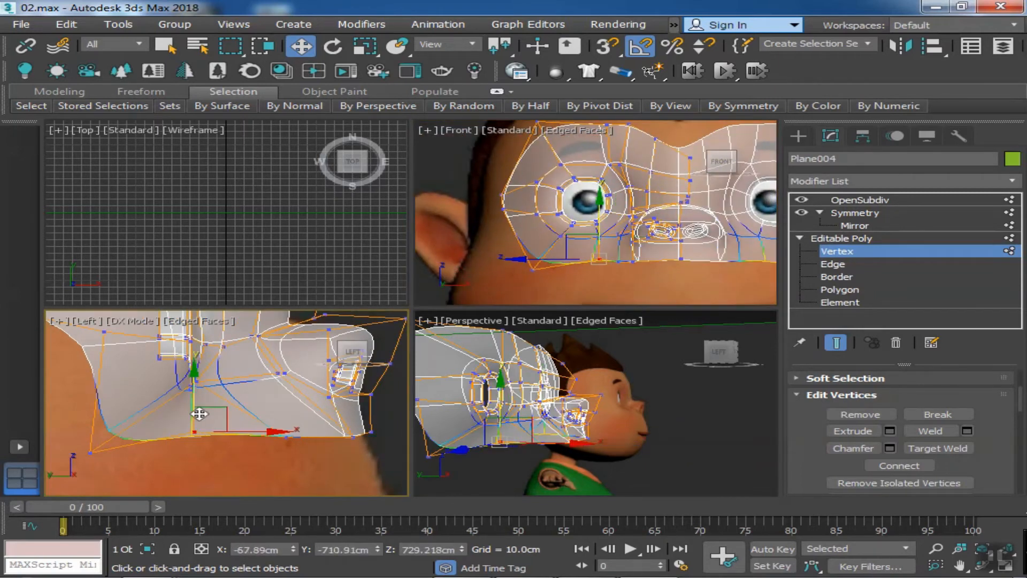
{"action": "left_click_drag", "start_coordinate": [194, 413], "coordinate": [194, 428]}
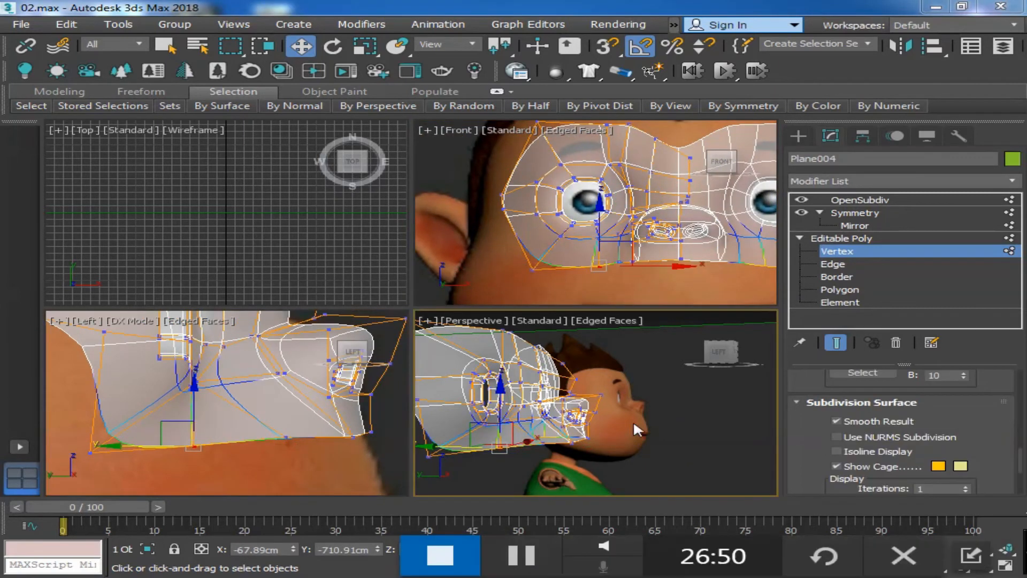
- Turn off Show Cage in the Subdivision Surface settings and clear the vertex selection
{"action": "middle_click_drag", "start_coordinate": [635, 423], "coordinate": [664, 422]}
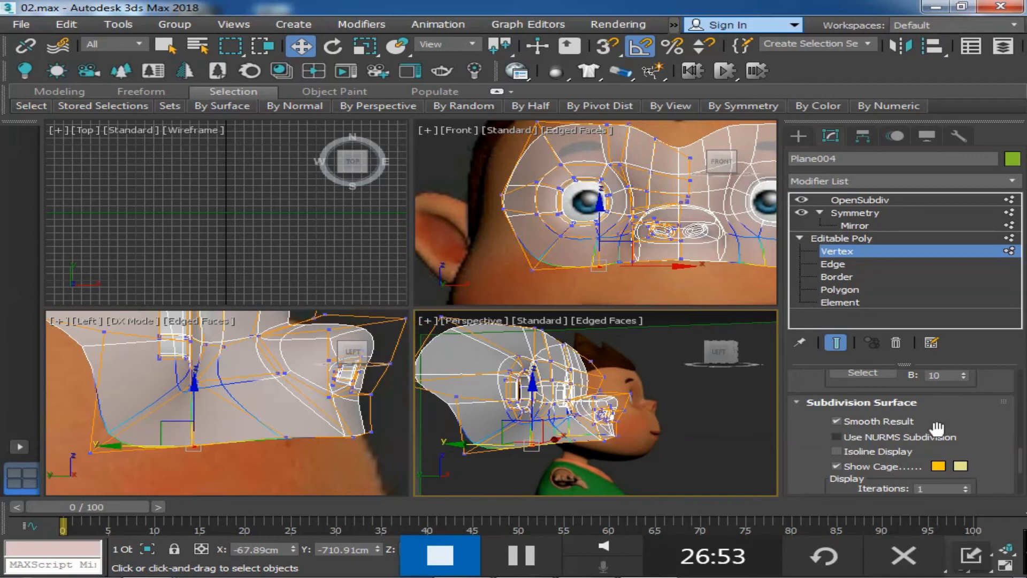
{"action": "scroll", "coordinate": [987, 421], "scroll_direction": "up", "scroll_amount": 4}
{"action": "scroll", "coordinate": [949, 384], "scroll_direction": "down", "scroll_amount": 3}
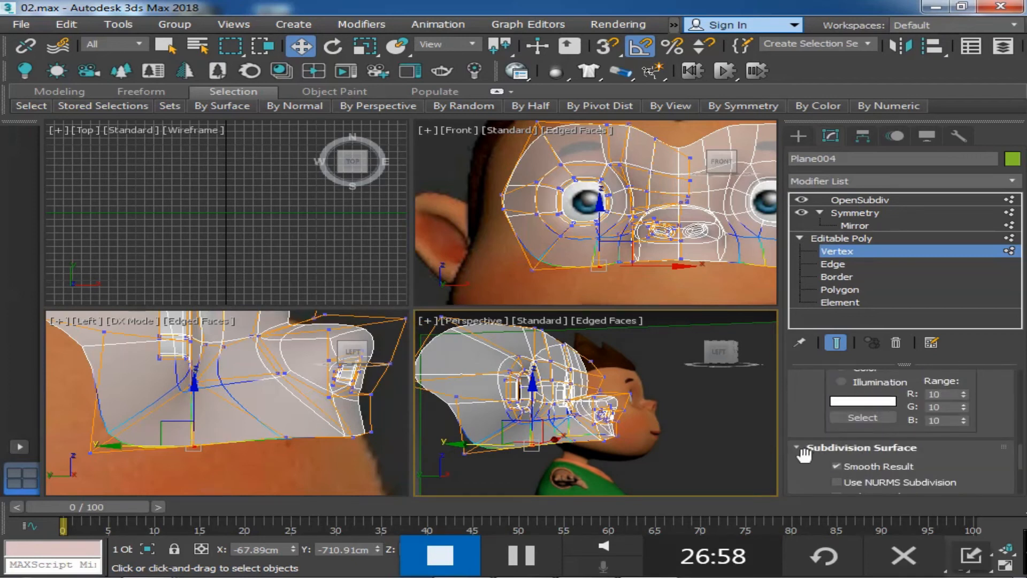
{"action": "left_click", "coordinate": [984, 449]}
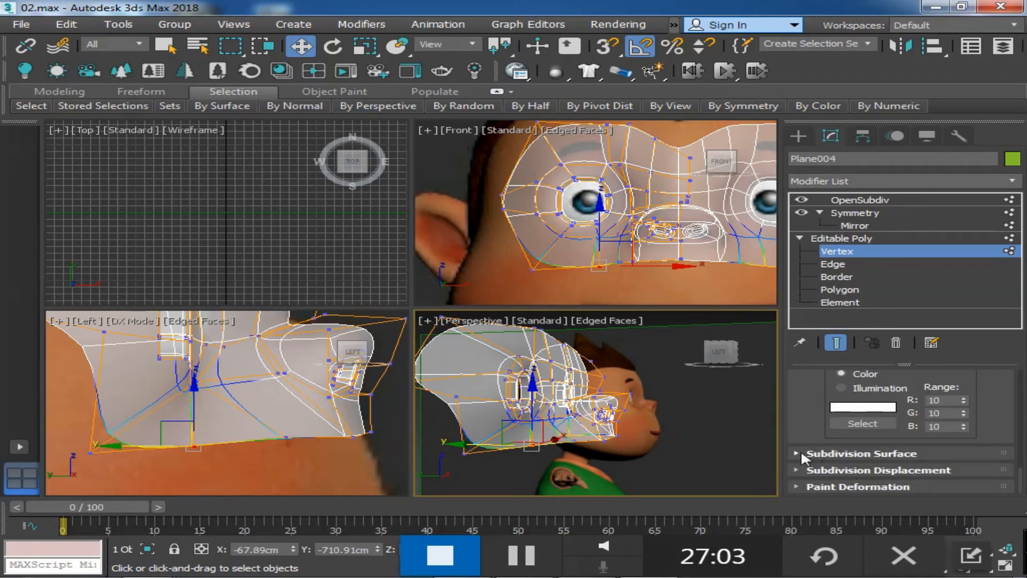
{"action": "left_click", "coordinate": [802, 454]}
{"action": "scroll", "coordinate": [802, 454], "scroll_direction": "down", "scroll_amount": 4}
{"action": "scroll", "coordinate": [823, 452], "scroll_direction": "up", "scroll_amount": 2}
{"action": "left_click", "coordinate": [836, 404]}
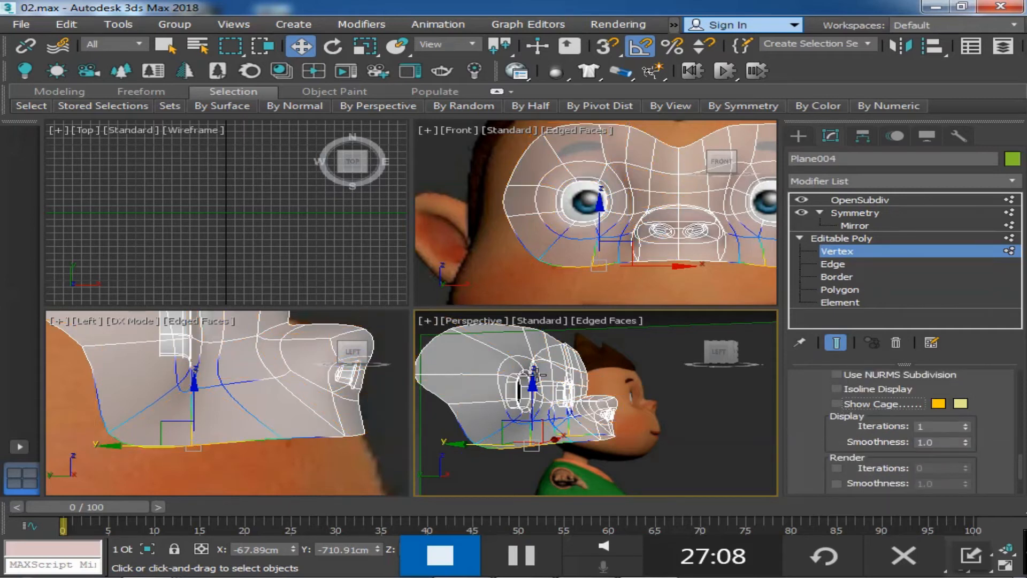
{"action": "middle_click_drag", "start_coordinate": [657, 262], "coordinate": [591, 266]}
{"action": "left_click", "coordinate": [590, 249]}
{"action": "scroll", "coordinate": [591, 266], "scroll_direction": "down", "scroll_amount": 2}
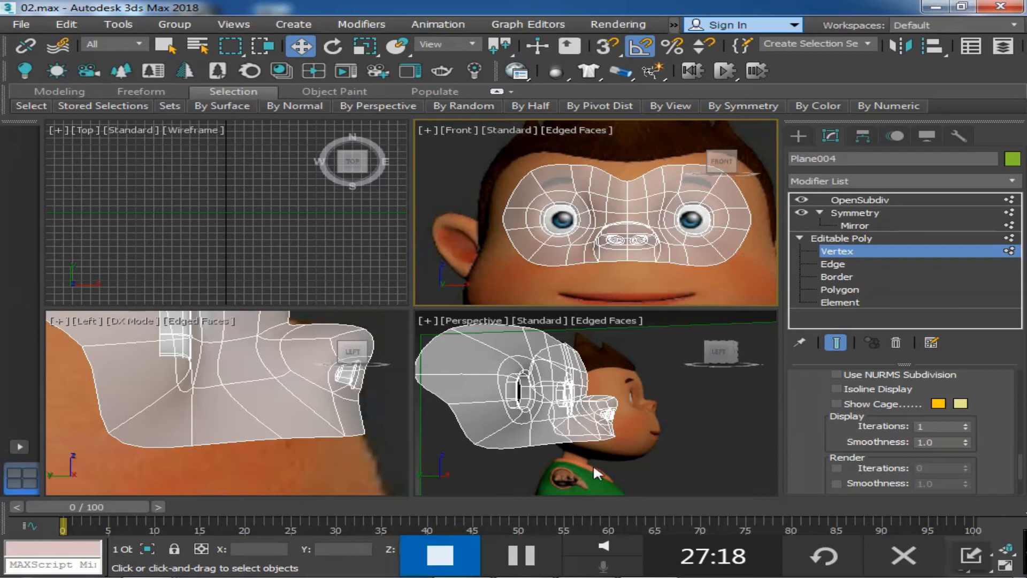
{"action": "left_click", "coordinate": [538, 554]}
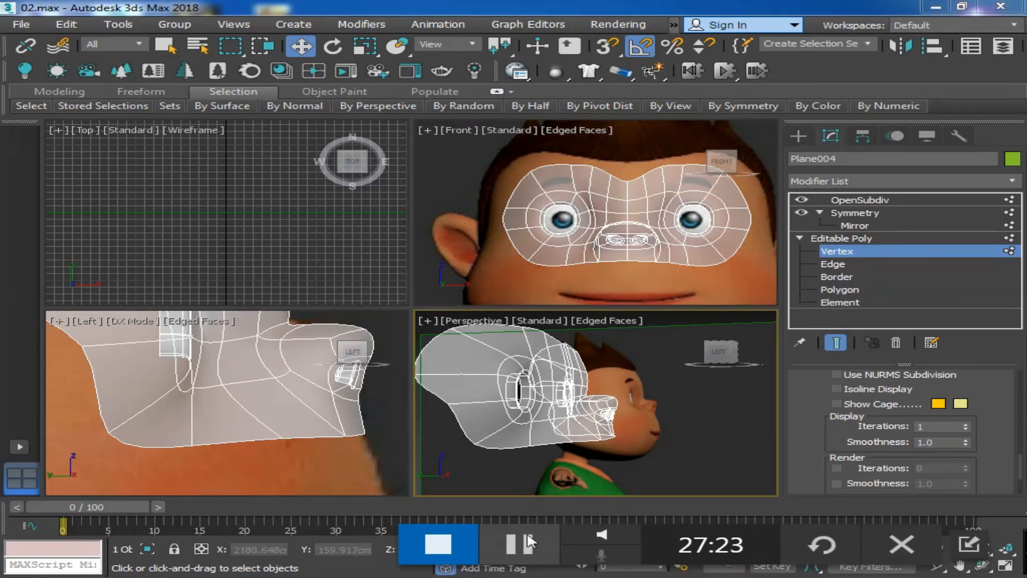
{"action": "left_click", "coordinate": [970, 545]}
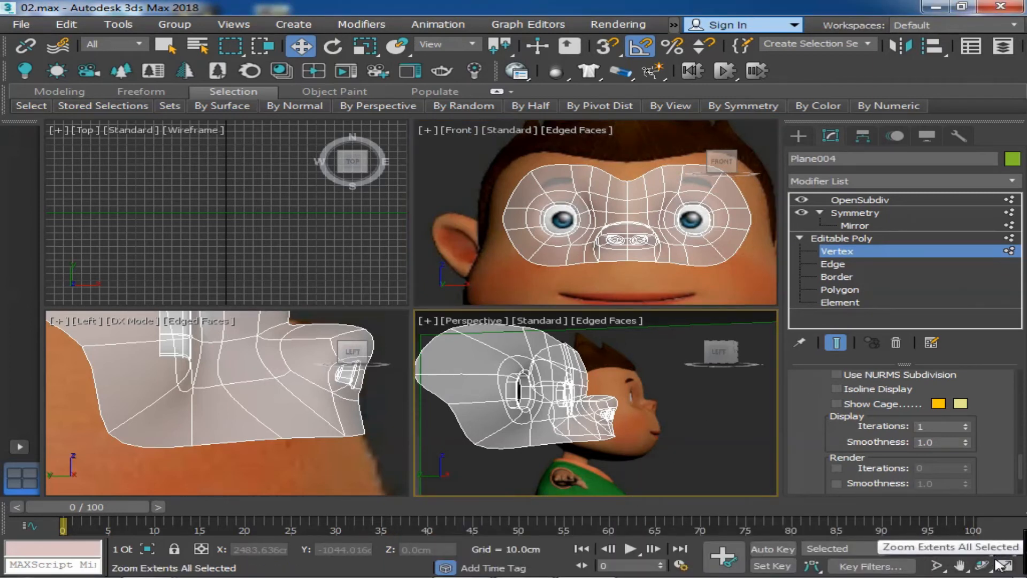
{"action": "scroll", "coordinate": [574, 441], "scroll_direction": "down", "scroll_amount": 3}
- Select the bottom edge under the nose and turn off the end-result display to inspect the unsmoothed base mesh
{"action": "mouse_move", "coordinate": [556, 568]}
{"action": "mouse_move", "coordinate": [655, 285]}
{"action": "middle_mouse_down"}
{"action": "mouse_move", "coordinate": [634, 273]}
{"action": "mouse_move", "coordinate": [644, 271]}
{"action": "middle_mouse_up"}
{"action": "left_click", "coordinate": [839, 263]}
{"action": "scroll", "coordinate": [587, 250], "scroll_direction": "up", "scroll_amount": 3}
{"action": "left_click", "coordinate": [598, 243]}
{"action": "left_click", "coordinate": [604, 246]}
{"action": "scroll", "coordinate": [572, 247], "scroll_direction": "up", "scroll_amount": 3}
{"action": "scroll", "coordinate": [571, 250], "scroll_direction": "up", "scroll_amount": 3}
{"action": "scroll", "coordinate": [582, 287], "scroll_direction": "down", "scroll_amount": 3}
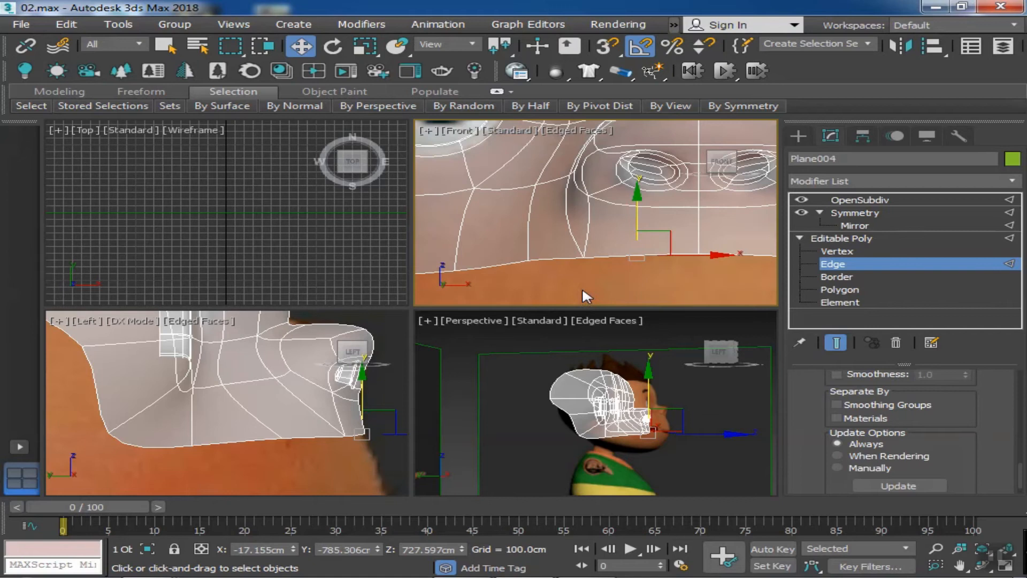
{"action": "left_click", "coordinate": [836, 342]}
{"action": "middle_click_drag", "start_coordinate": [576, 263], "coordinate": [687, 271], "text": "alt"}
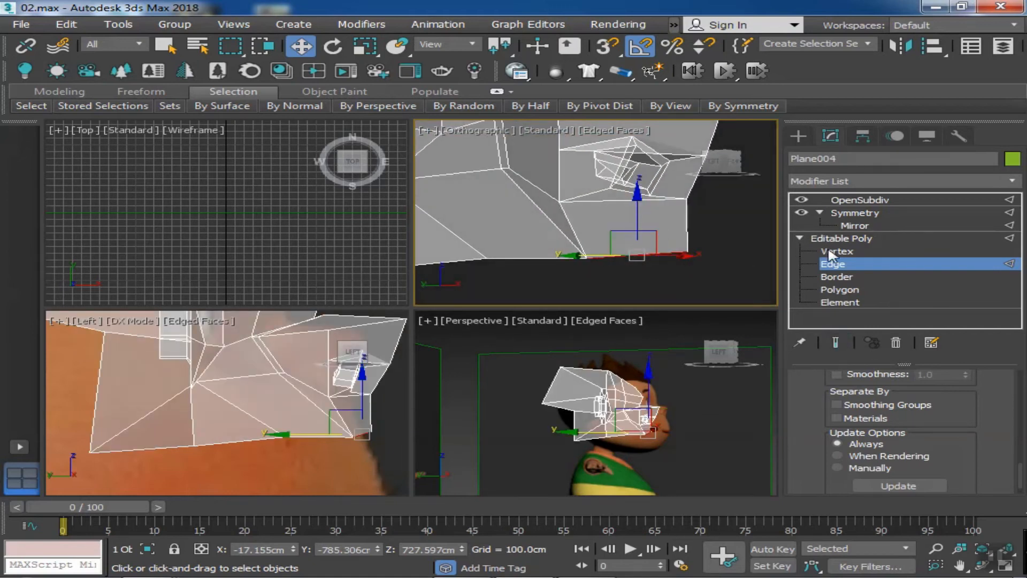
- Try to break the bottom vertex beside the nose and pull one copy along the bottom edge
{"action": "left_click", "coordinate": [832, 252]}
{"action": "scroll", "coordinate": [627, 242], "scroll_direction": "up", "scroll_amount": 4}
{"action": "left_click", "coordinate": [635, 243]}
{"action": "left_click_drag", "start_coordinate": [612, 243], "coordinate": [590, 243]}
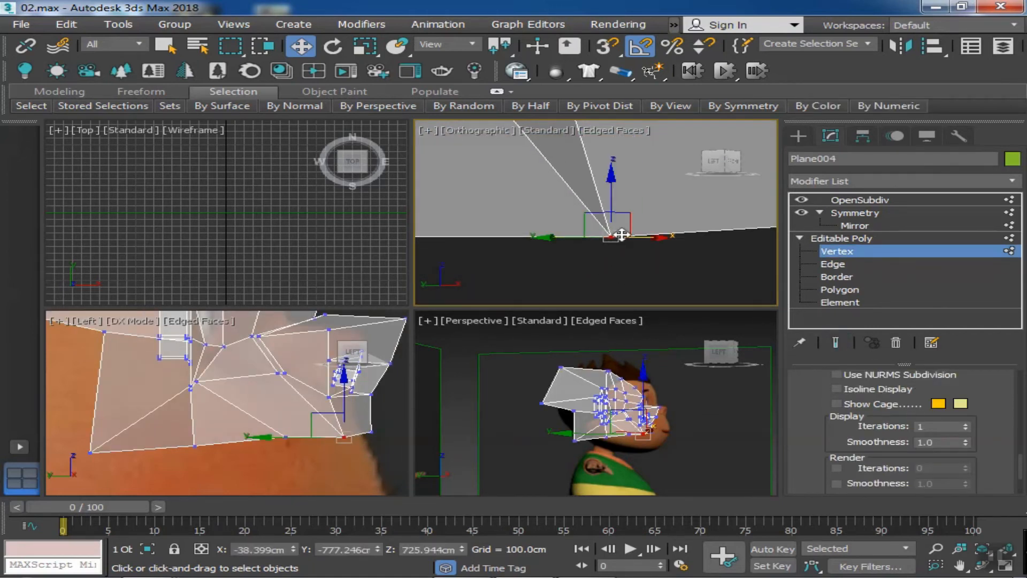
{"action": "right_click", "coordinate": [603, 234]}
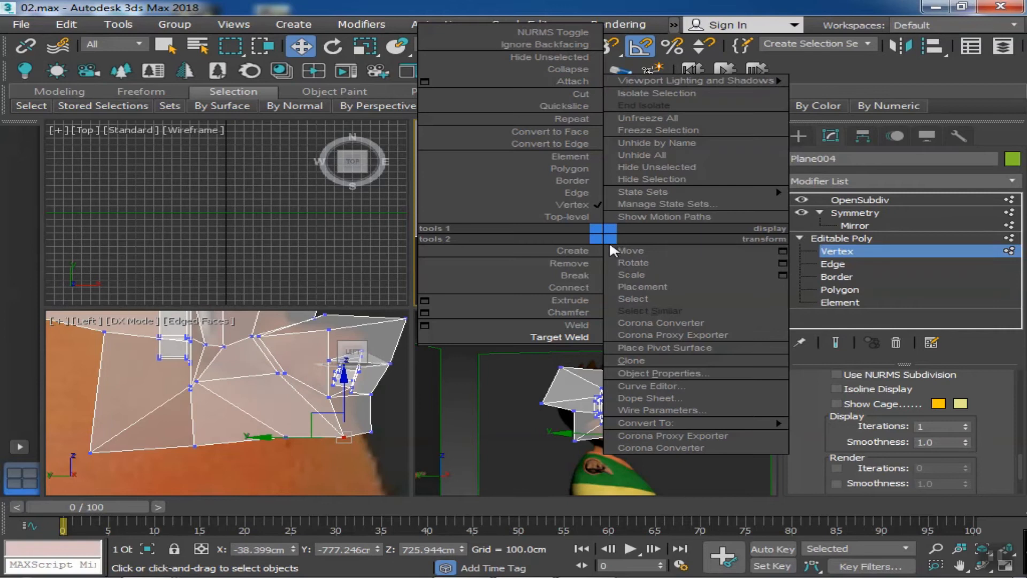
{"action": "left_click", "coordinate": [610, 241]}
{"action": "left_click_drag", "start_coordinate": [590, 238], "coordinate": [636, 238]}
{"action": "scroll", "coordinate": [620, 235], "scroll_direction": "down", "scroll_amount": 2}
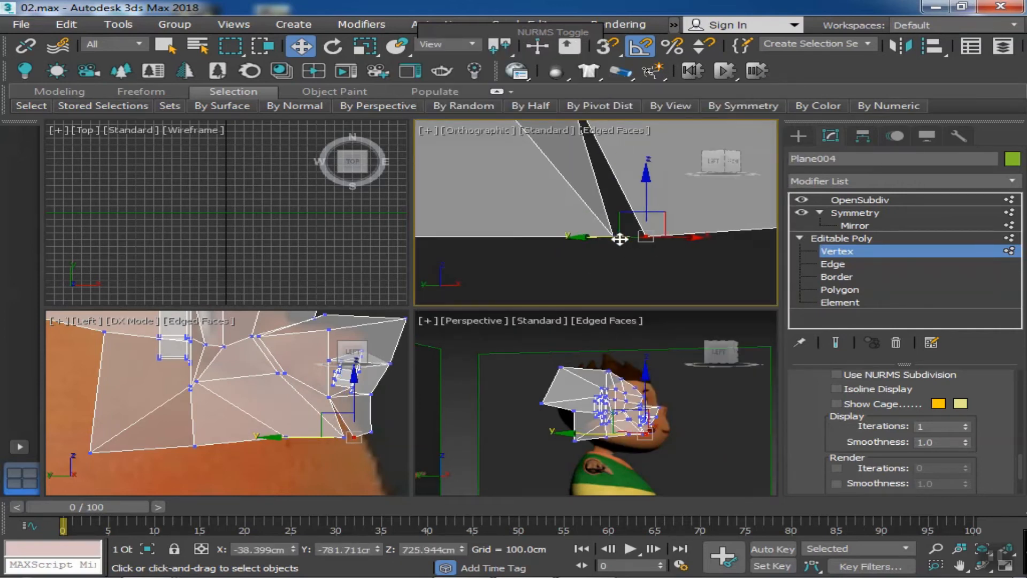
- Test further sideways moves of the split vertex beside the nose, and undo all the trial changes
{"action": "middle_click_drag", "start_coordinate": [598, 217], "coordinate": [607, 250]}
{"action": "scroll", "coordinate": [602, 252], "scroll_direction": "down", "scroll_amount": 2}
{"action": "key", "text": "ctrl+z"}
{"action": "scroll", "coordinate": [610, 267], "scroll_direction": "up", "scroll_amount": 3}
{"action": "left_click_drag", "start_coordinate": [648, 268], "coordinate": [670, 268]}
{"action": "key", "text": "ctrl+z"}
{"action": "left_click_drag", "start_coordinate": [623, 263], "coordinate": [573, 268]}
{"action": "key", "text": "ctrl+z"}
{"action": "key", "text": "ctrl+z"}
{"action": "key", "text": "ctrl+z"}
{"action": "key", "text": "ctrl+z"}
- Break the bottom vertex beside the nose and separate the two copies along the bottom edge
{"action": "left_click", "coordinate": [635, 268]}
{"action": "left_click", "coordinate": [652, 282]}
{"action": "scroll", "coordinate": [653, 282], "scroll_direction": "down", "scroll_amount": 5}
{"action": "scroll", "coordinate": [605, 238], "scroll_direction": "up", "scroll_amount": 2}
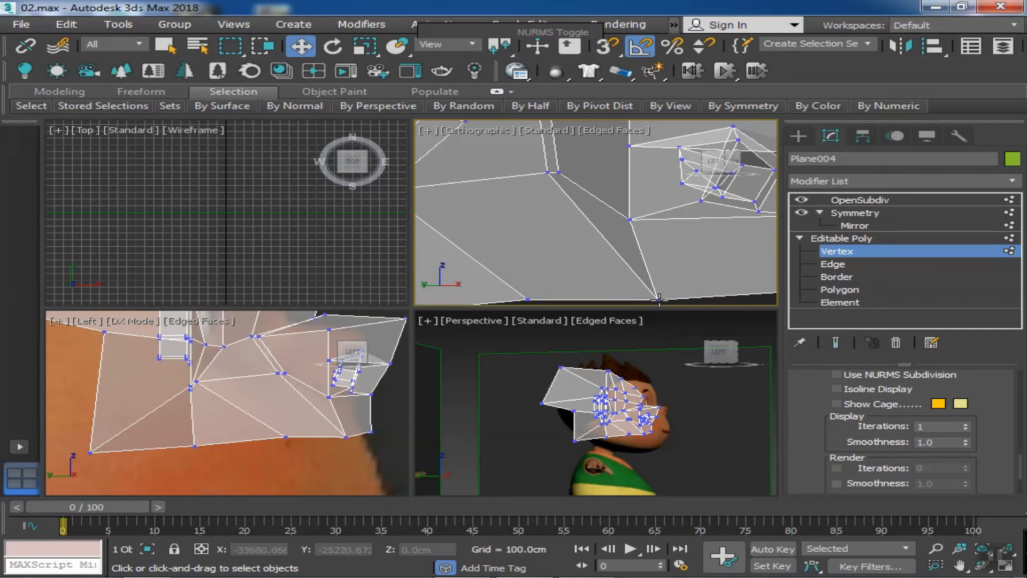
{"action": "scroll", "coordinate": [661, 271], "scroll_direction": "up", "scroll_amount": 3}
{"action": "left_click", "coordinate": [660, 270]}
{"action": "right_click", "coordinate": [660, 270]}
{"action": "left_click", "coordinate": [639, 313]}
{"action": "left_click", "coordinate": [659, 275]}
{"action": "left_click_drag", "start_coordinate": [622, 277], "coordinate": [676, 273]}
{"action": "left_click", "coordinate": [661, 276]}
{"action": "scroll", "coordinate": [662, 278], "scroll_direction": "down", "scroll_amount": 2}
{"action": "scroll", "coordinate": [662, 278], "scroll_direction": "down", "scroll_amount": 3}
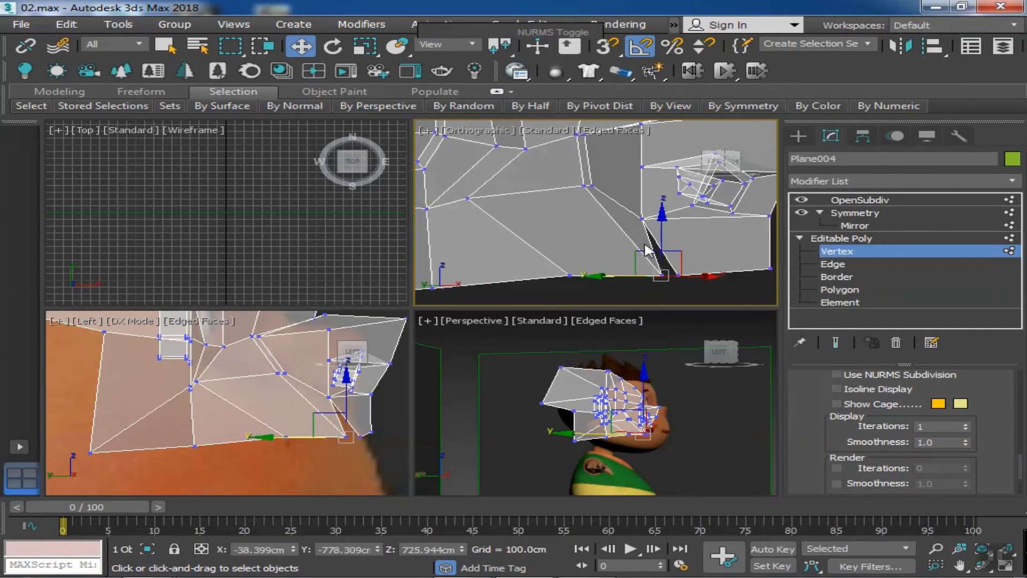
- Adjust the vertex at the top of the split beside the nose in the orthographic view
{"action": "scroll", "coordinate": [644, 246], "scroll_direction": "up", "scroll_amount": 3}
{"action": "left_click", "coordinate": [638, 195]}
{"action": "left_click_drag", "start_coordinate": [656, 177], "coordinate": [666, 183]}
{"action": "left_click", "coordinate": [661, 239]}
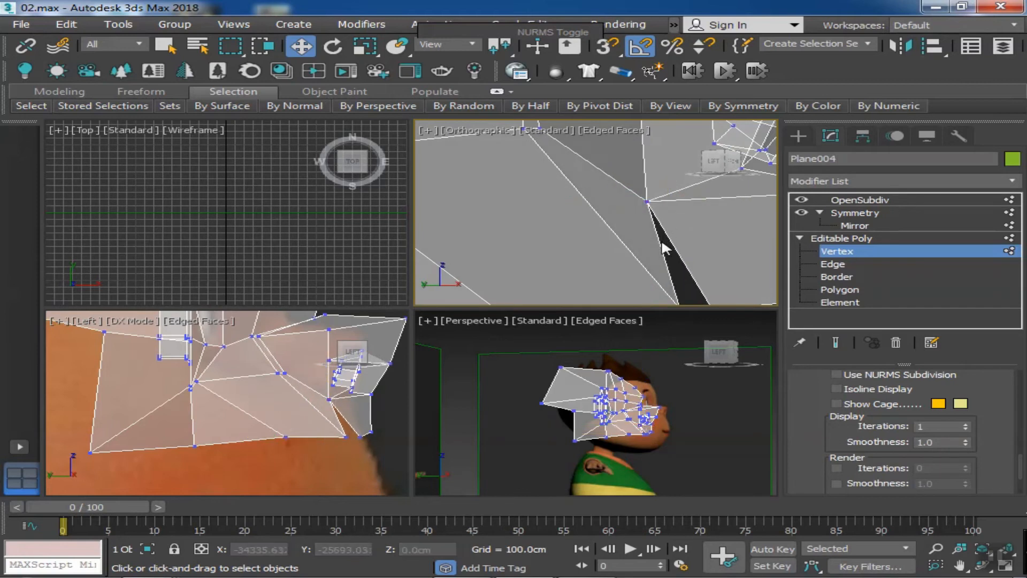
{"action": "middle_click_drag", "start_coordinate": [661, 239], "coordinate": [621, 191]}
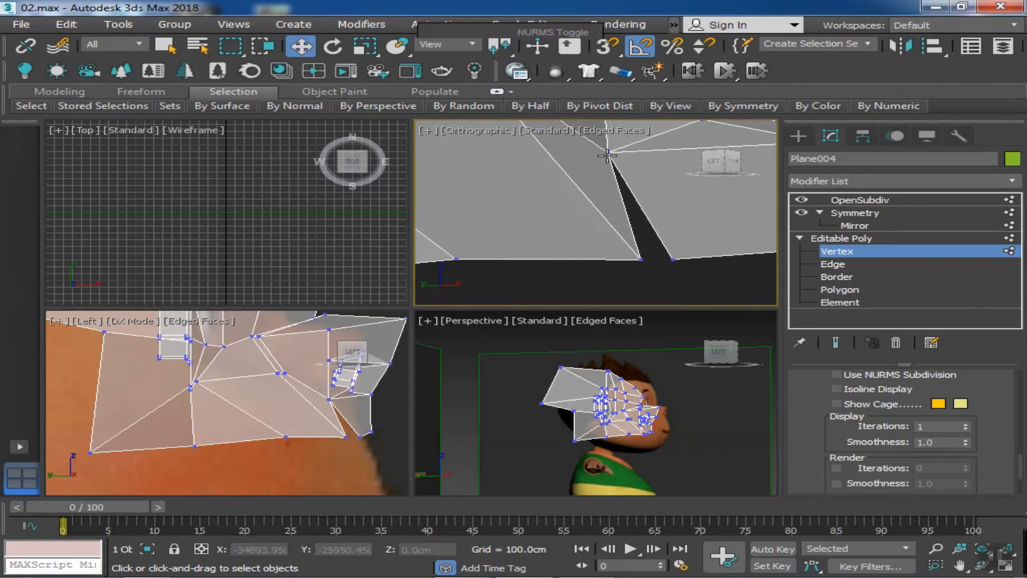
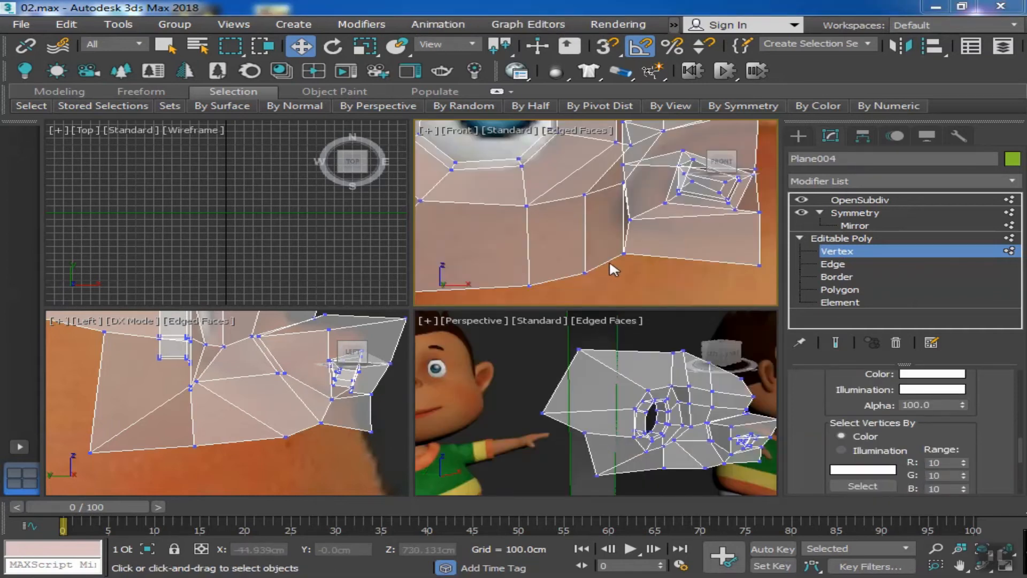
- Select the full row of bottom edges below the nose and cheek and extrude it down about 39 cm toward the mouth
{"action": "key", "text": "2"}
{"action": "middle_click_drag", "start_coordinate": [605, 280], "coordinate": [599, 279]}
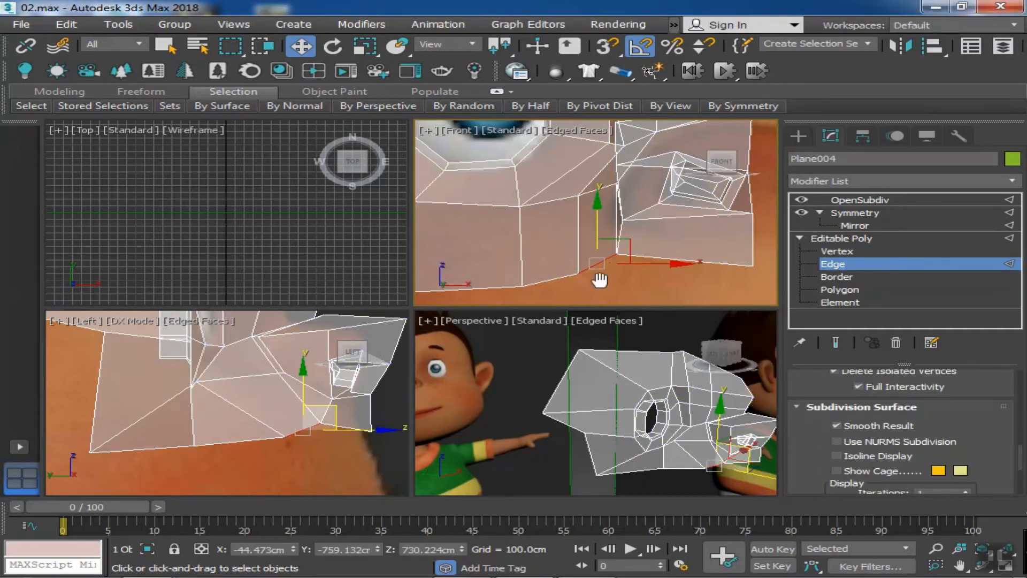
{"action": "scroll", "coordinate": [634, 255], "scroll_direction": "down", "scroll_amount": 5}
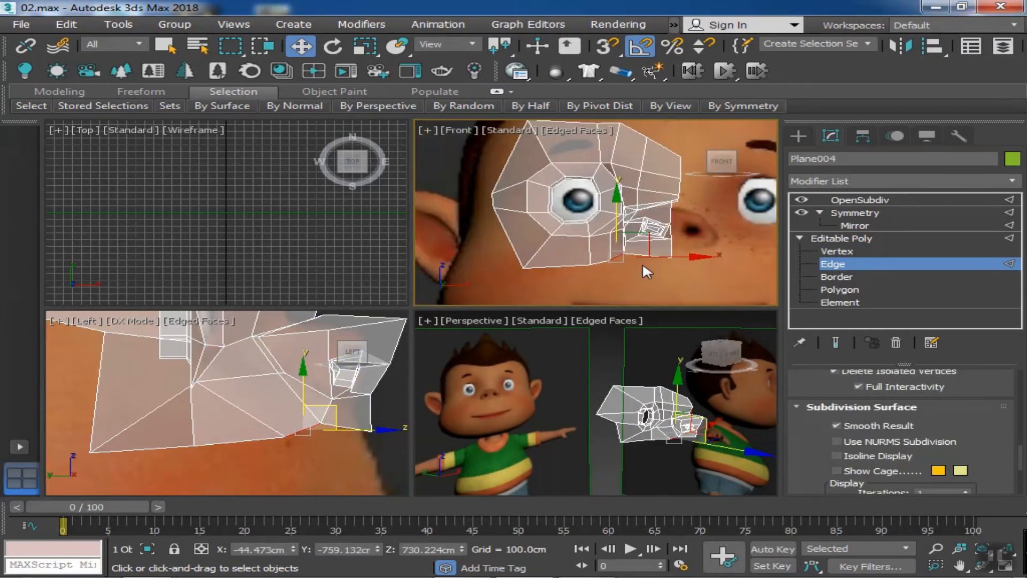
{"action": "scroll", "coordinate": [642, 261], "scroll_direction": "up", "scroll_amount": 5}
{"action": "left_click", "coordinate": [598, 256]}
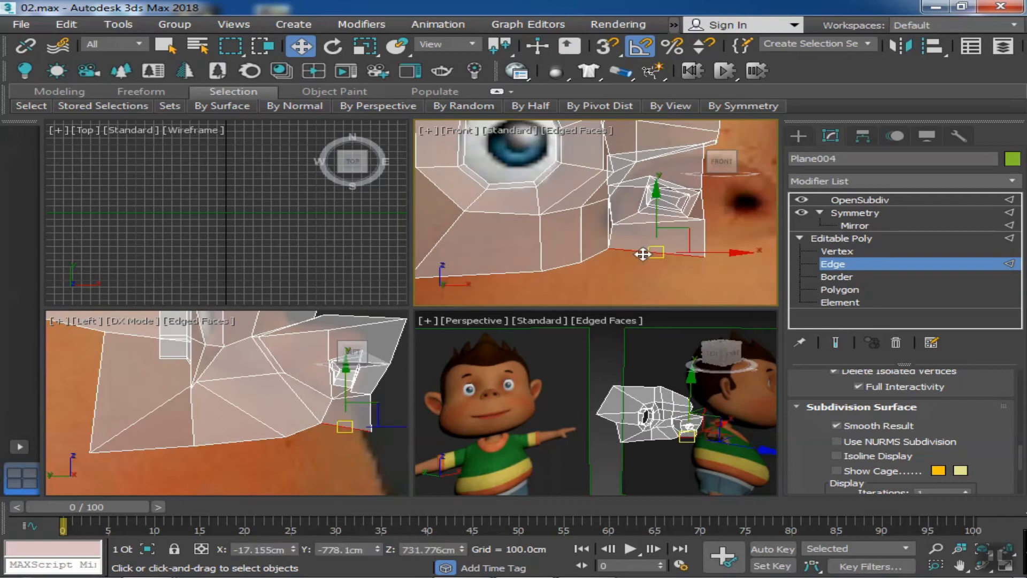
{"action": "left_click", "coordinate": [598, 257]}
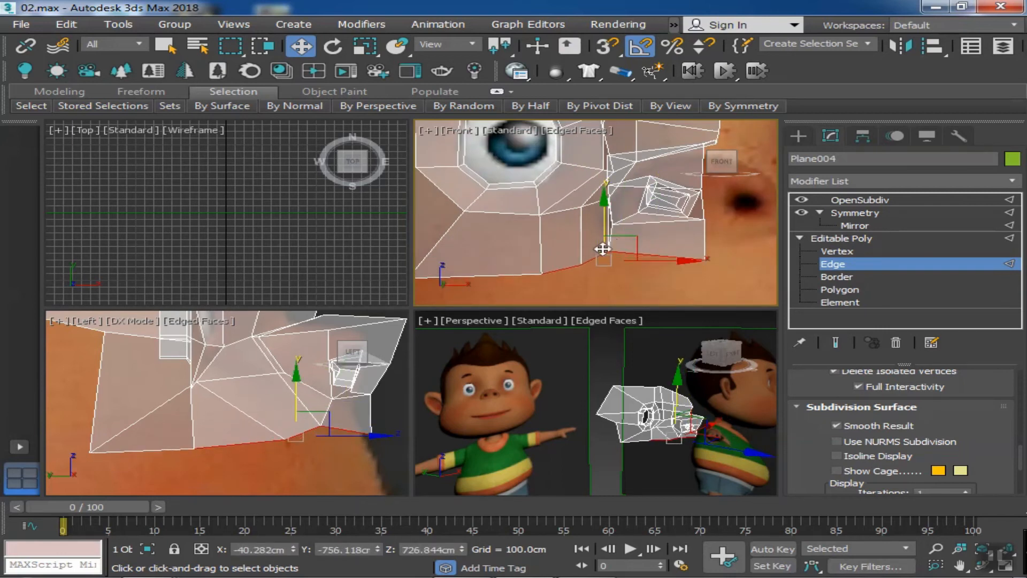
{"action": "scroll", "coordinate": [602, 249], "scroll_direction": "down", "scroll_amount": 2}
{"action": "left_click", "coordinate": [559, 252], "text": "ctrl"}
{"action": "left_click_drag", "start_coordinate": [595, 215], "coordinate": [599, 262], "text": "shift"}
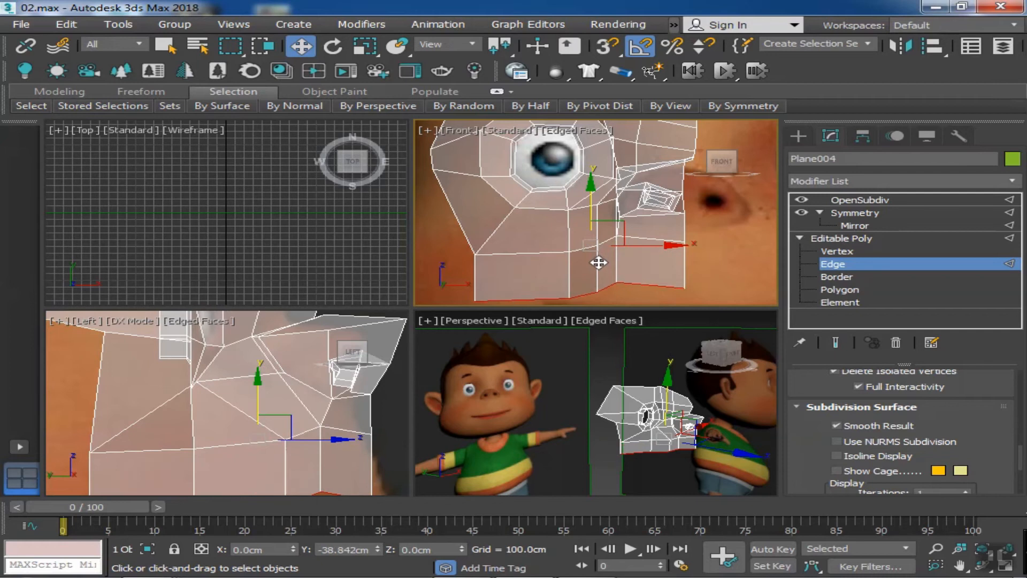
- Lower the new row's vertices beneath the nose to the upper lip line in the front view
{"action": "middle_click_drag", "start_coordinate": [600, 297], "coordinate": [605, 252]}
{"action": "scroll", "coordinate": [605, 238], "scroll_direction": "up", "scroll_amount": 2}
{"action": "left_click", "coordinate": [837, 252]}
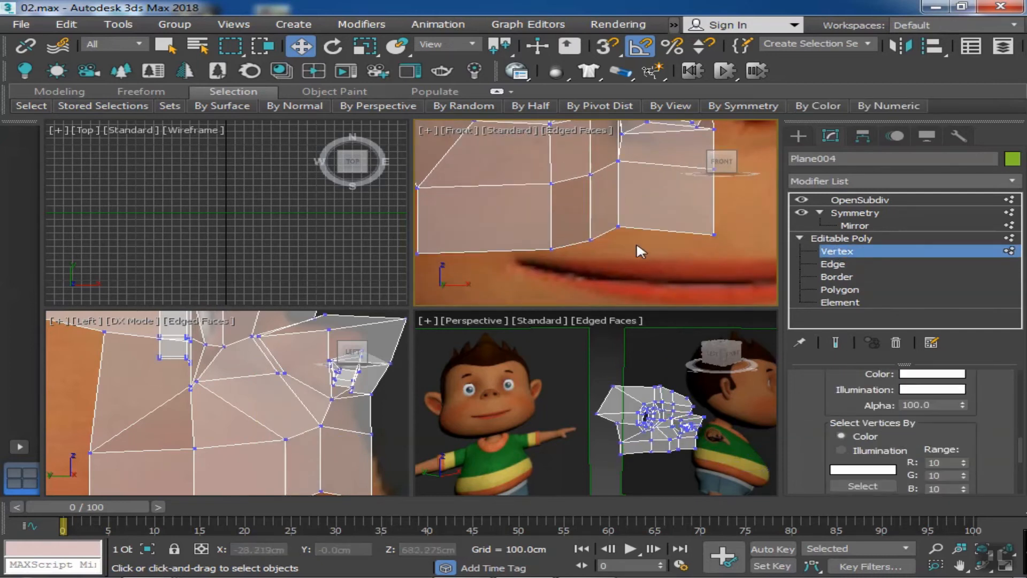
{"action": "scroll", "coordinate": [632, 242], "scroll_direction": "up", "scroll_amount": 2}
{"action": "left_click", "coordinate": [612, 221]}
{"action": "left_click_drag", "start_coordinate": [616, 195], "coordinate": [635, 236]}
{"action": "middle_click_drag", "start_coordinate": [762, 232], "coordinate": [693, 222]}
{"action": "left_click_drag", "start_coordinate": [680, 221], "coordinate": [681, 253]}
- Lower the new row's vertices near the mouth corner and shift one outward by about 11 cm
{"action": "middle_click_drag", "start_coordinate": [511, 237], "coordinate": [616, 237]}
{"action": "left_click_drag", "start_coordinate": [610, 228], "coordinate": [613, 253]}
{"action": "middle_click_drag", "start_coordinate": [580, 248], "coordinate": [606, 247]}
{"action": "left_click", "coordinate": [582, 240]}
{"action": "left_click_drag", "start_coordinate": [594, 233], "coordinate": [595, 240]}
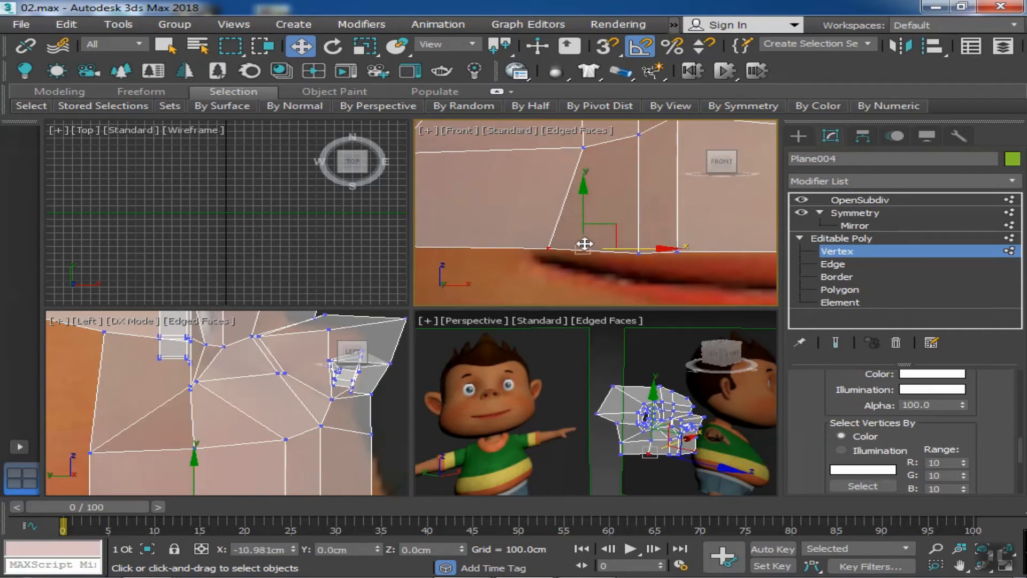
- Turn the end-result display back on and adjust the middle centerline vertex between nose and lip in the side view
{"action": "scroll", "coordinate": [585, 244], "scroll_direction": "down", "scroll_amount": 3}
{"action": "left_click", "coordinate": [836, 343]}
{"action": "scroll", "coordinate": [604, 268], "scroll_direction": "down", "scroll_amount": 3}
{"action": "middle_click_drag", "start_coordinate": [388, 413], "coordinate": [312, 397]}
{"action": "left_click", "coordinate": [644, 243]}
{"action": "mouse_move", "coordinate": [319, 392]}
{"action": "left_mouse_down"}
{"action": "mouse_move", "coordinate": [353, 392]}
{"action": "mouse_move", "coordinate": [320, 396]}
{"action": "left_mouse_up"}
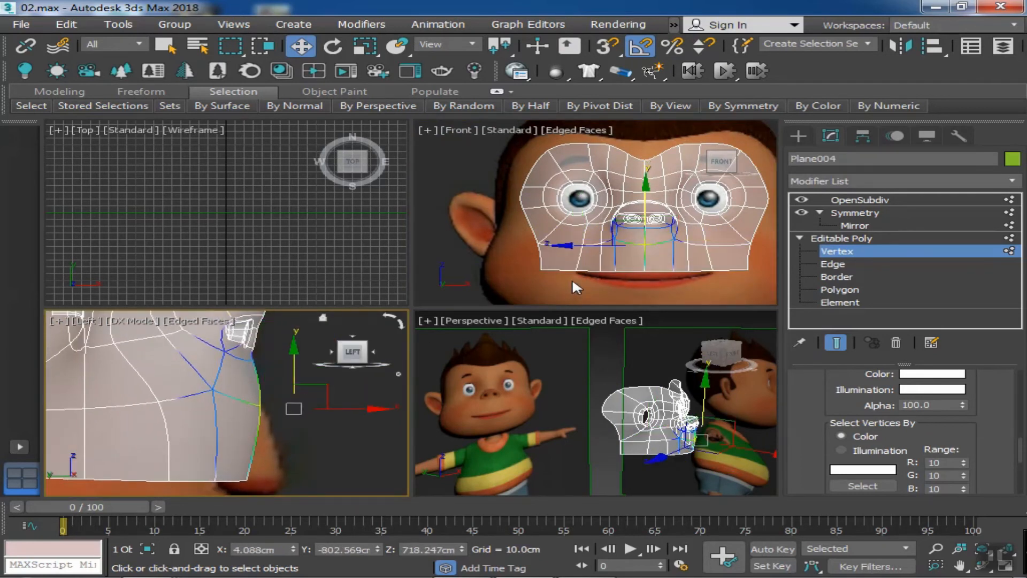
- Try to move the bottom vertex above the lip forward in the side view, and undo the move
{"action": "left_click", "coordinate": [610, 272]}
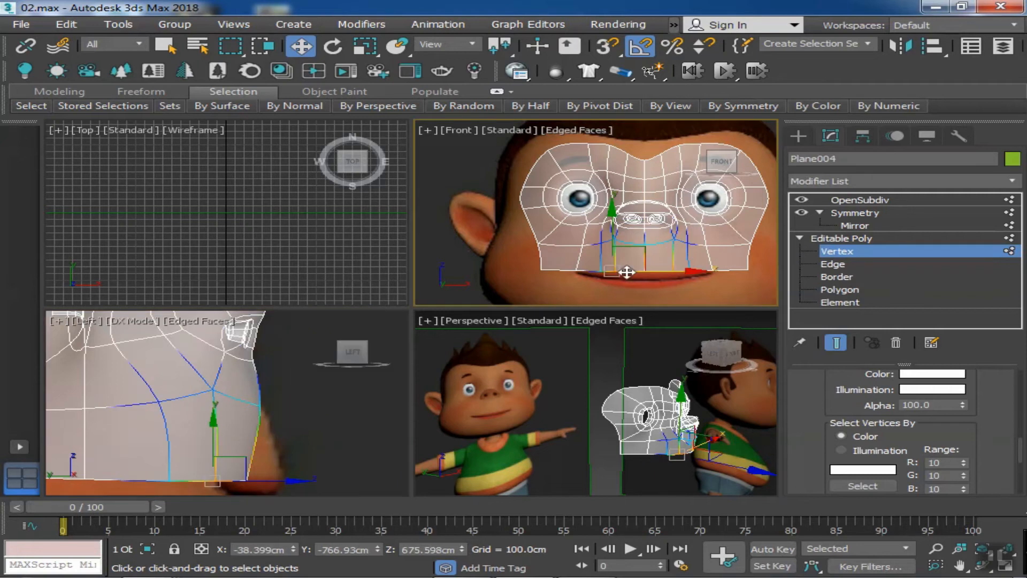
{"action": "middle_click_drag", "start_coordinate": [273, 478], "coordinate": [296, 443]}
{"action": "left_click_drag", "start_coordinate": [292, 464], "coordinate": [379, 448]}
{"action": "key", "text": "ctrl+z"}
- Shift the strip's bottom front vertices forward to the upper lip profile in the side view
{"action": "scroll", "coordinate": [269, 463], "scroll_direction": "up", "scroll_amount": 2}
{"action": "left_click", "coordinate": [265, 433]}
{"action": "left_click", "coordinate": [268, 462]}
{"action": "middle_click_drag", "start_coordinate": [380, 445], "coordinate": [409, 421]}
{"action": "left_click", "coordinate": [569, 289]}
{"action": "scroll", "coordinate": [599, 283], "scroll_direction": "up", "scroll_amount": 4}
{"action": "middle_click_drag", "start_coordinate": [631, 284], "coordinate": [593, 253]}
{"action": "scroll", "coordinate": [582, 251], "scroll_direction": "down", "scroll_amount": 2}
{"action": "scroll", "coordinate": [284, 432], "scroll_direction": "down", "scroll_amount": 4}
{"action": "scroll", "coordinate": [297, 393], "scroll_direction": "up", "scroll_amount": 3}
- Reposition the middle centerline vertex between nose and lip against the profile reference in the side view
{"action": "left_click_drag", "start_coordinate": [314, 378], "coordinate": [266, 410]}
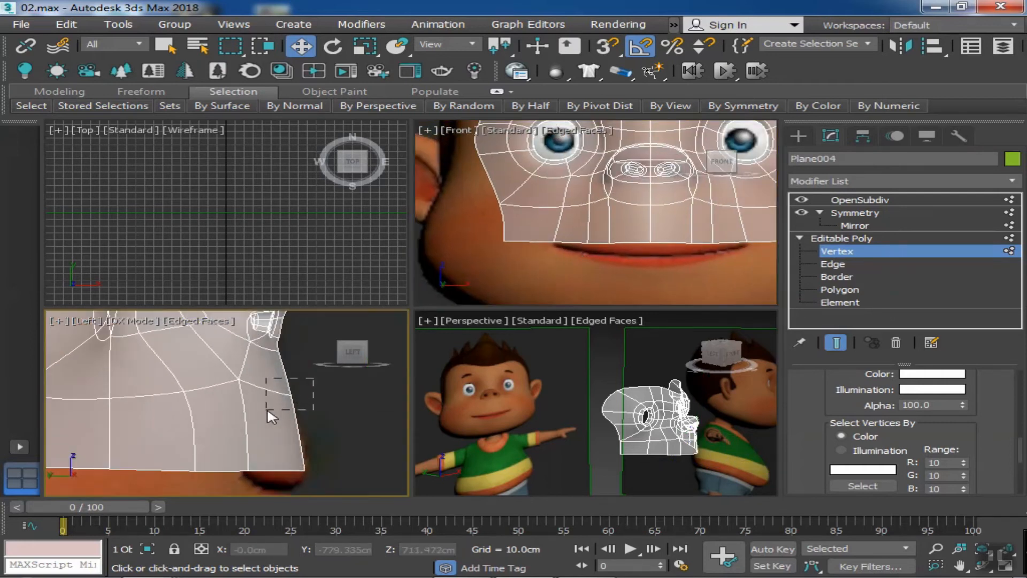
{"action": "middle_click_drag", "start_coordinate": [270, 410], "coordinate": [254, 420]}
{"action": "left_click_drag", "start_coordinate": [258, 389], "coordinate": [334, 396]}
{"action": "scroll", "coordinate": [329, 446], "scroll_direction": "down", "scroll_amount": 3}
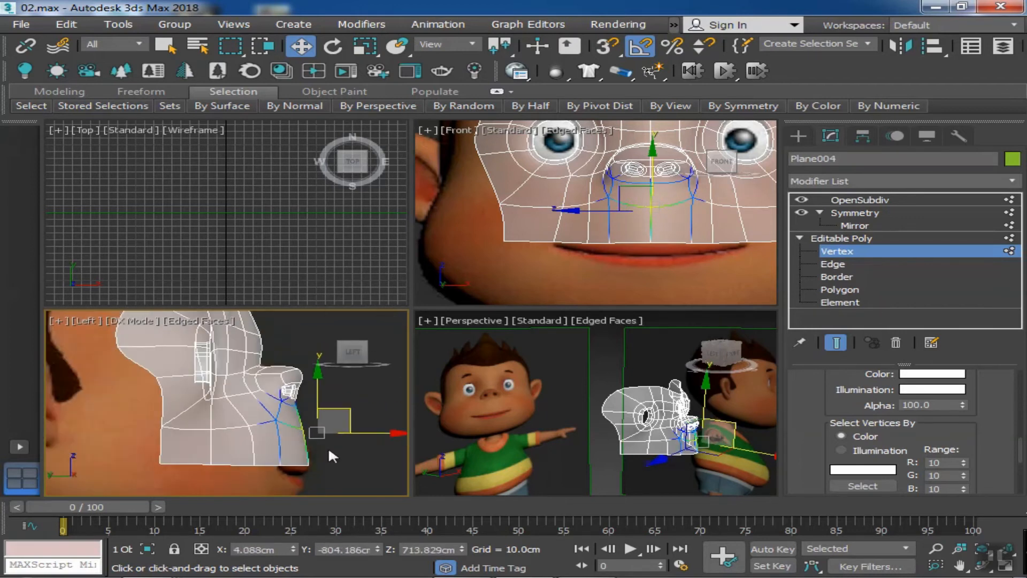
{"action": "middle_click_drag", "start_coordinate": [328, 446], "coordinate": [335, 441]}
{"action": "scroll", "coordinate": [350, 434], "scroll_direction": "down", "scroll_amount": 2}
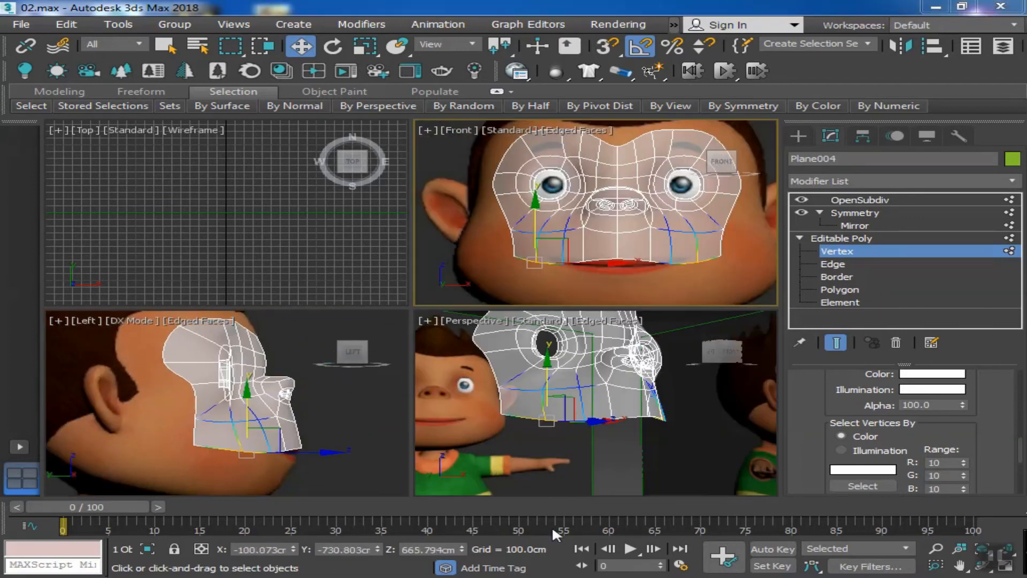
- Raise the bottom vertices around the mouth corner to the upper lip line and adjust their horizontal spacing
{"action": "scroll", "coordinate": [558, 264], "scroll_direction": "up", "scroll_amount": 5}
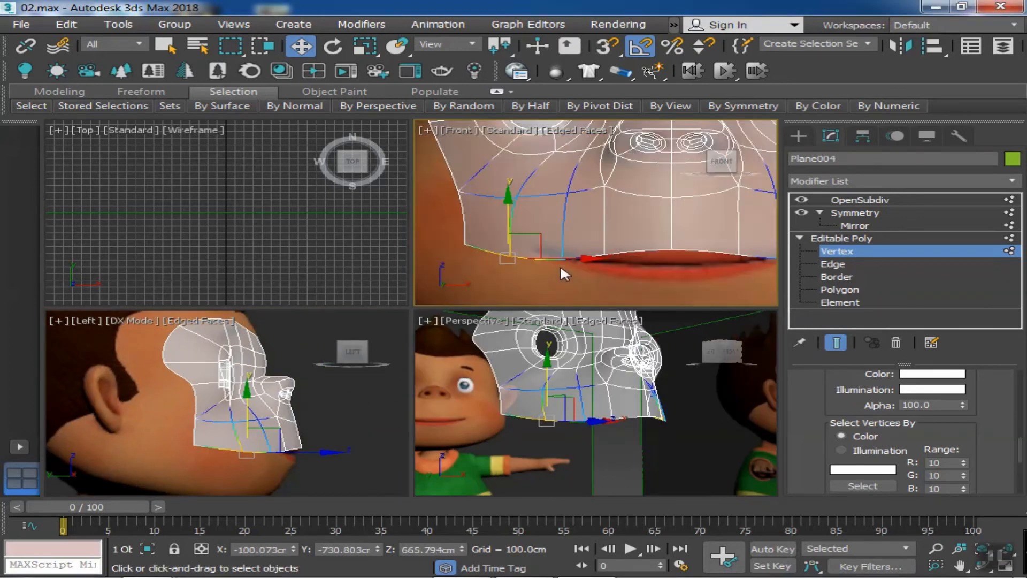
{"action": "left_click", "coordinate": [547, 258]}
{"action": "scroll", "coordinate": [574, 258], "scroll_direction": "down", "scroll_amount": 3}
{"action": "middle_click_drag", "start_coordinate": [595, 259], "coordinate": [576, 262]}
{"action": "mouse_move", "coordinate": [572, 272]}
{"action": "left_mouse_down"}
{"action": "mouse_move", "coordinate": [549, 251]}
{"action": "mouse_move", "coordinate": [568, 277]}
{"action": "left_mouse_up"}
{"action": "scroll", "coordinate": [549, 246], "scroll_direction": "up", "scroll_amount": 3}
{"action": "left_click", "coordinate": [544, 238]}
{"action": "left_click_drag", "start_coordinate": [557, 239], "coordinate": [529, 217]}
{"action": "left_click_drag", "start_coordinate": [589, 242], "coordinate": [603, 212]}
{"action": "left_click", "coordinate": [474, 245]}
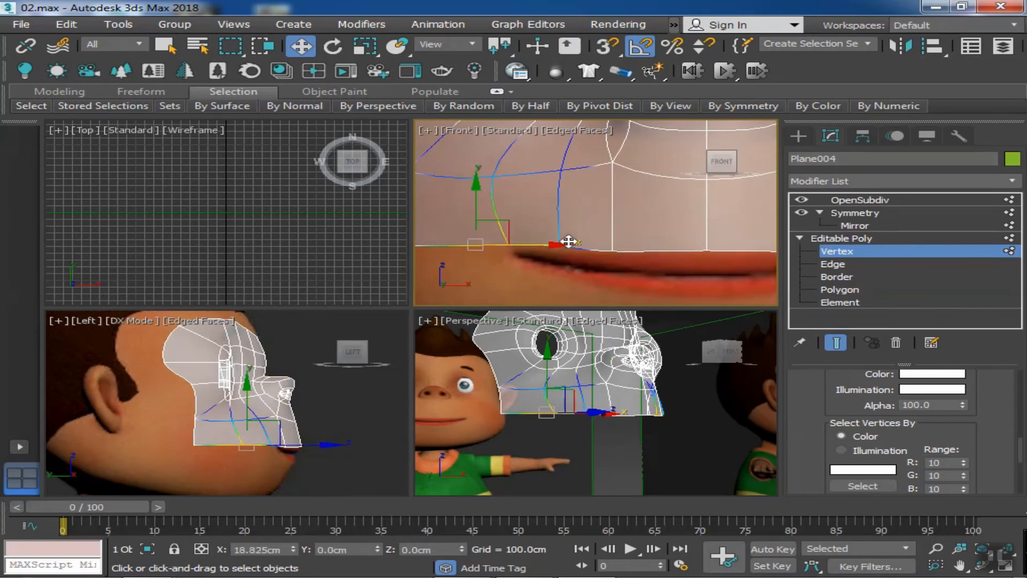
{"action": "left_click_drag", "start_coordinate": [543, 232], "coordinate": [548, 228]}
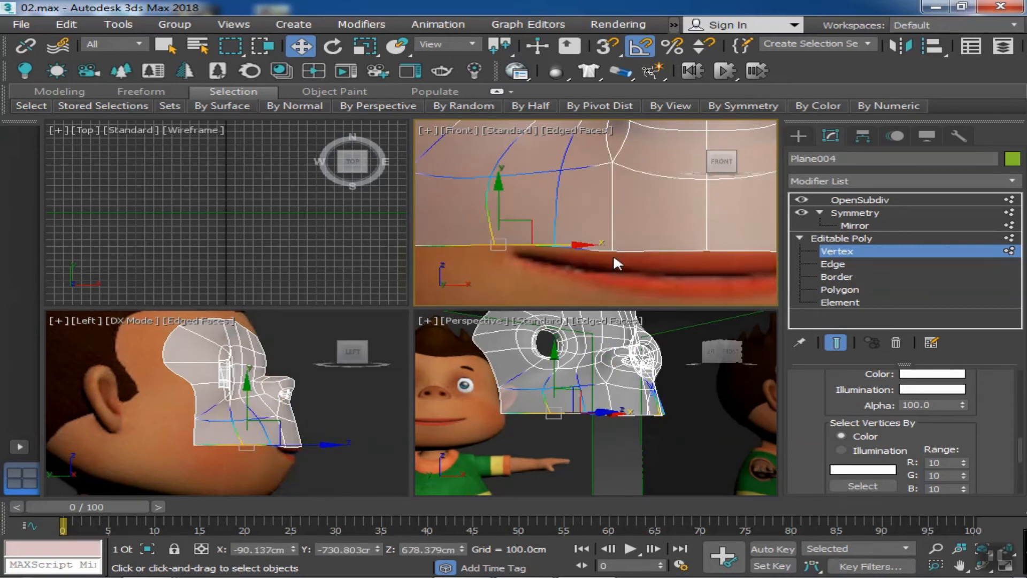
{"action": "left_click", "coordinate": [556, 245]}
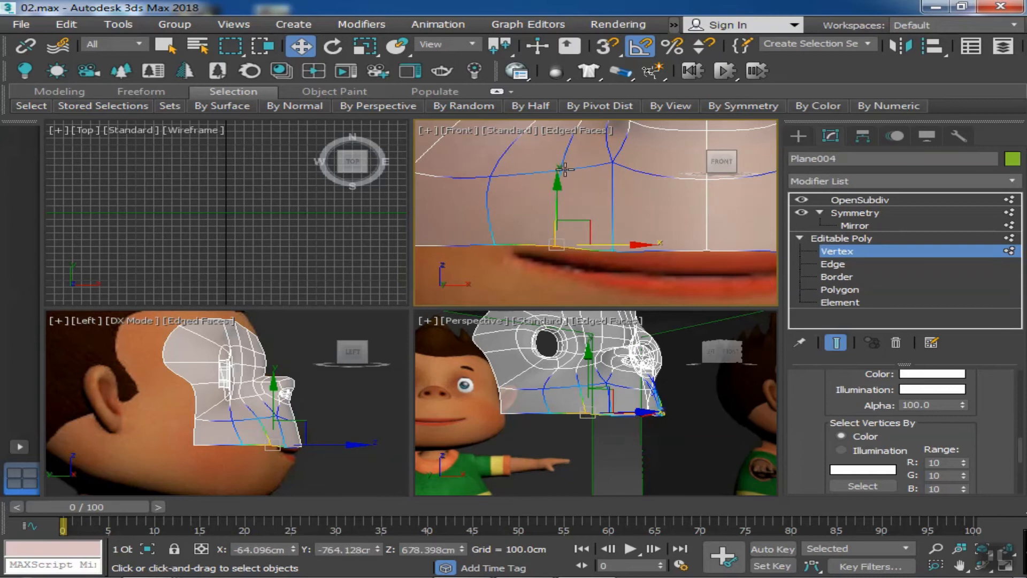
- Move the cheek's lower outer corner vertex inward toward the mouth corner in the front view
{"action": "middle_click_drag", "start_coordinate": [567, 165], "coordinate": [592, 207]}
{"action": "left_click", "coordinate": [591, 199]}
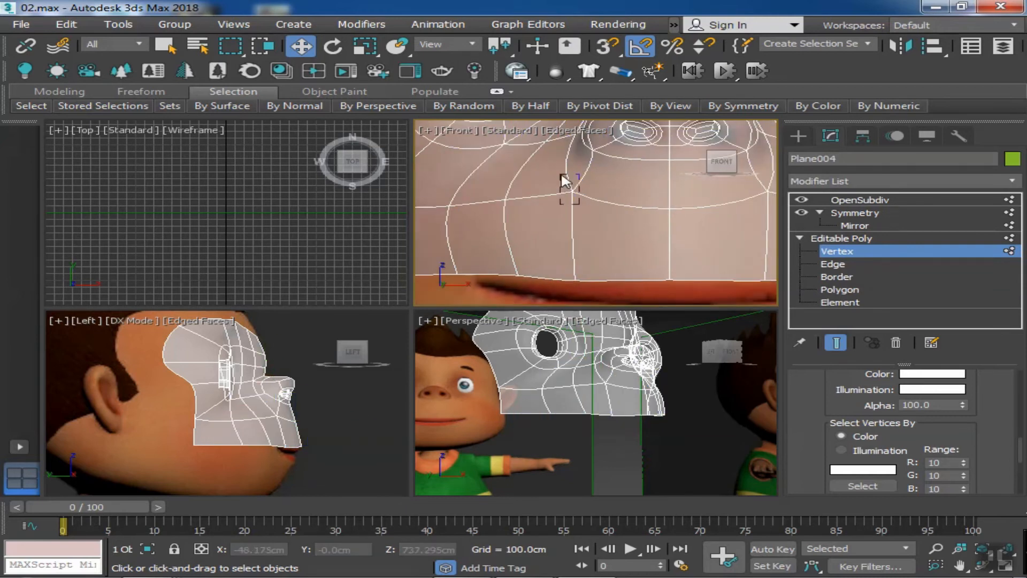
{"action": "left_click", "coordinate": [567, 188]}
{"action": "left_click", "coordinate": [568, 279]}
{"action": "middle_click_drag", "start_coordinate": [562, 280], "coordinate": [633, 237]}
{"action": "left_click", "coordinate": [498, 235]}
{"action": "left_click", "coordinate": [509, 240]}
{"action": "left_click_drag", "start_coordinate": [547, 240], "coordinate": [598, 238]}
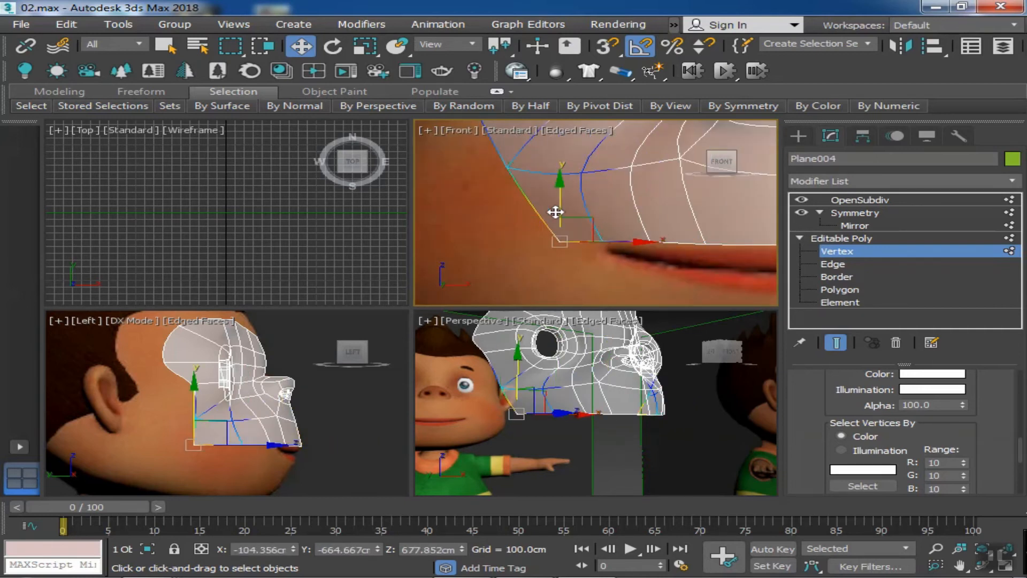
- Move the outer boundary vertex on the lower cheek outward in the front view
{"action": "middle_click_drag", "start_coordinate": [554, 213], "coordinate": [515, 257]}
{"action": "left_click", "coordinate": [477, 210]}
{"action": "left_click", "coordinate": [472, 210]}
{"action": "left_click_drag", "start_coordinate": [491, 212], "coordinate": [466, 213]}
- Move the cheek vertex below the eye's outer corner outward and up in the front view
{"action": "scroll", "coordinate": [496, 221], "scroll_direction": "down", "scroll_amount": 2}
{"action": "middle_click_drag", "start_coordinate": [501, 223], "coordinate": [517, 253]}
{"action": "left_click", "coordinate": [531, 197]}
{"action": "left_click_drag", "start_coordinate": [550, 200], "coordinate": [506, 179]}
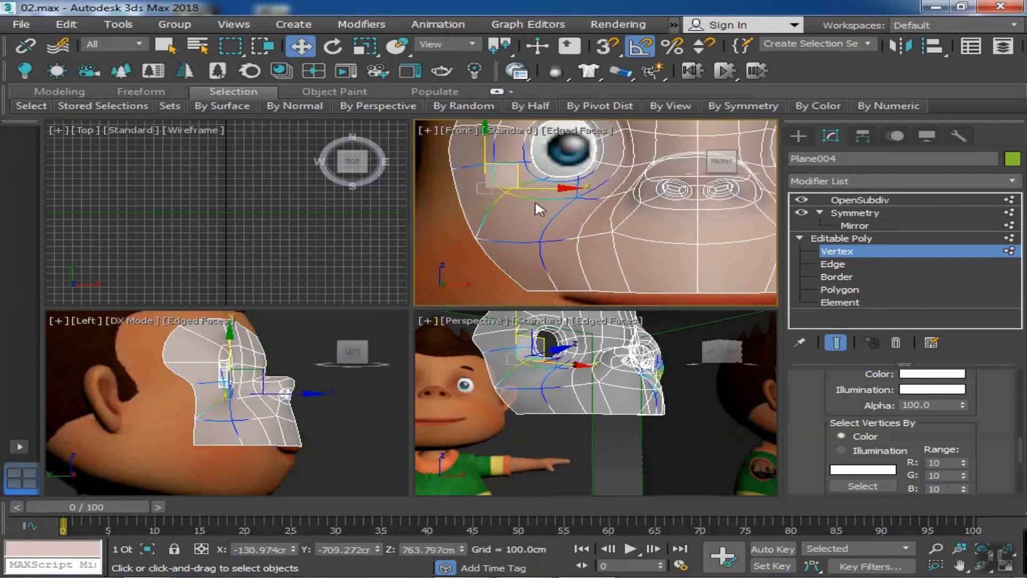
{"action": "scroll", "coordinate": [529, 225], "scroll_direction": "down", "scroll_amount": 2}
{"action": "scroll", "coordinate": [513, 267], "scroll_direction": "up", "scroll_amount": 5}
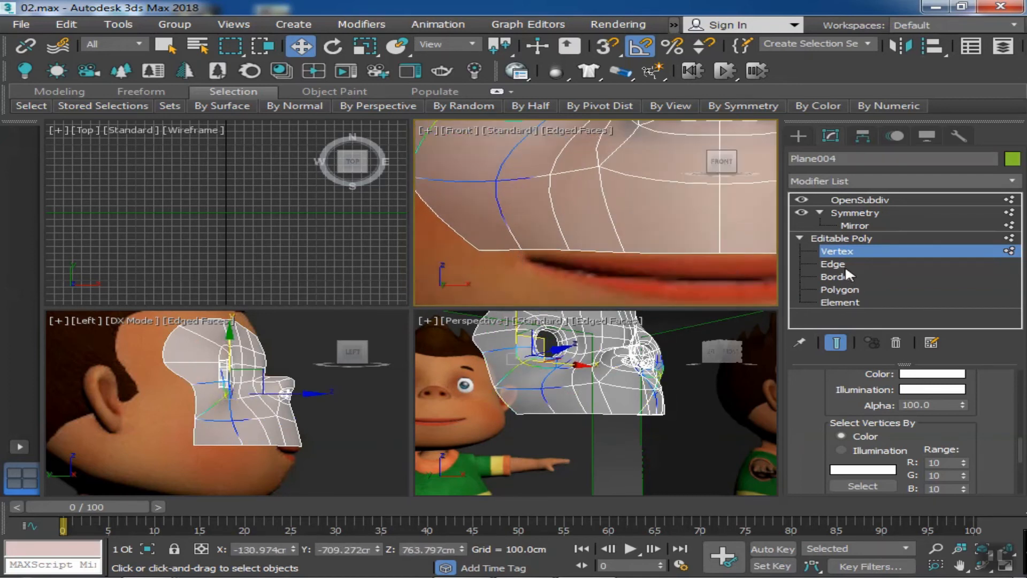
- Extrude the outermost bottom edge beside the mouth corner downward onto the cheek
{"action": "left_click", "coordinate": [842, 265]}
{"action": "left_click", "coordinate": [494, 251]}
{"action": "middle_click_drag", "start_coordinate": [504, 287], "coordinate": [506, 267]}
{"action": "scroll", "coordinate": [509, 270], "scroll_direction": "down", "scroll_amount": 2}
{"action": "left_click_drag", "start_coordinate": [511, 227], "coordinate": [537, 272], "text": "shift"}
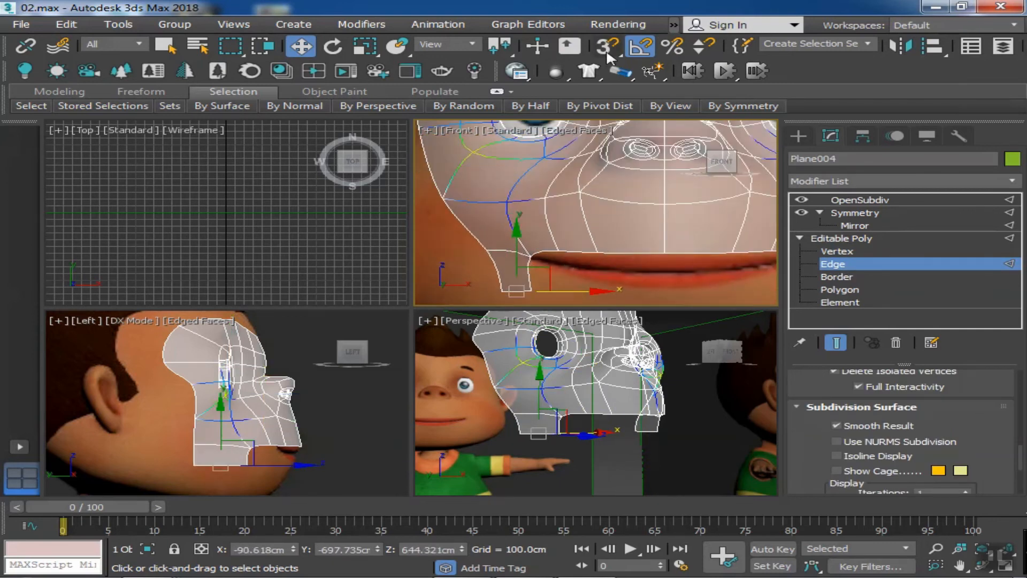
- Rotate the extruded edge to follow the curve around the mouth and shift it inward
{"action": "key", "text": "e"}
{"action": "middle_click_drag", "start_coordinate": [591, 255], "coordinate": [585, 204]}
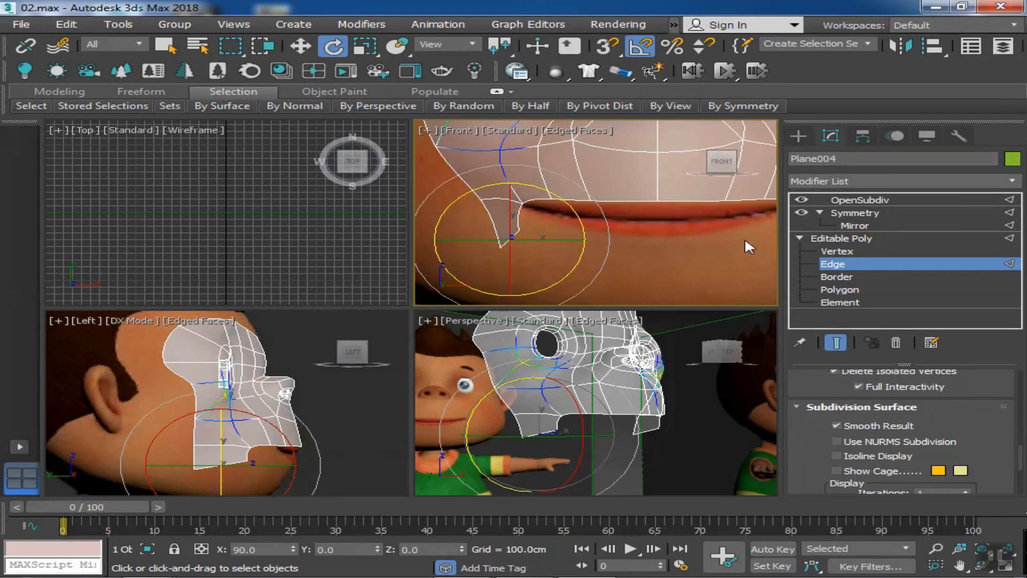
{"action": "left_click", "coordinate": [301, 46]}
{"action": "left_click", "coordinate": [565, 228]}
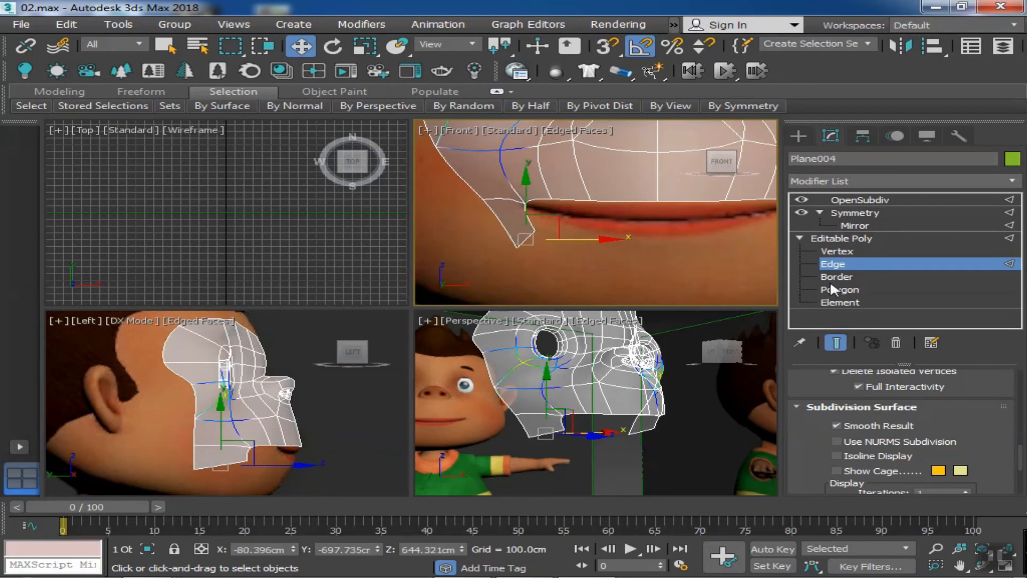
- Raise the new edge's inner vertex toward the lower lip outline by about 9 cm in the front view
{"action": "left_click", "coordinate": [837, 251]}
{"action": "left_click", "coordinate": [536, 231]}
{"action": "scroll", "coordinate": [534, 232], "scroll_direction": "up", "scroll_amount": 3}
{"action": "left_click_drag", "start_coordinate": [564, 210], "coordinate": [563, 188]}
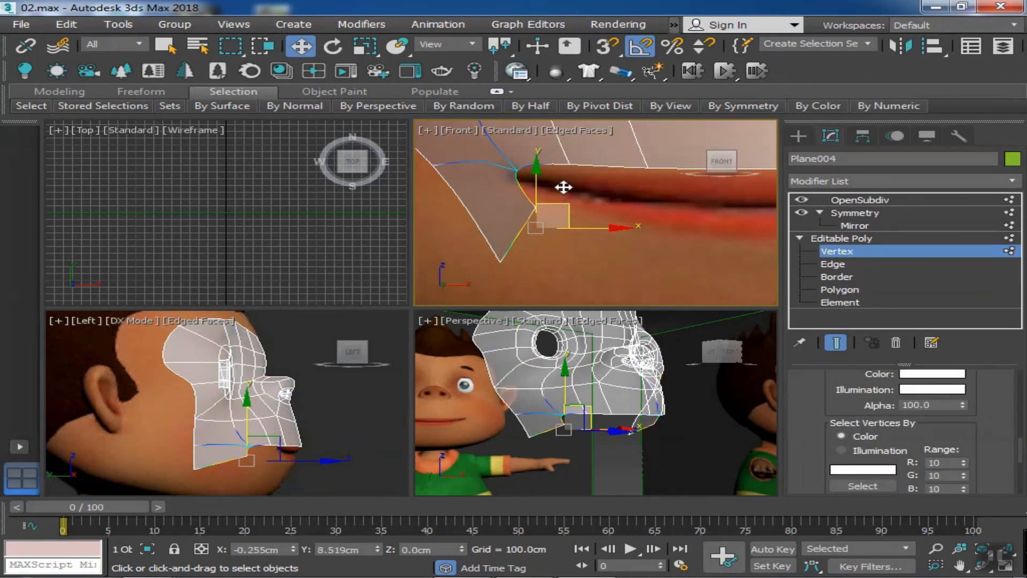
{"action": "left_click", "coordinate": [517, 172]}
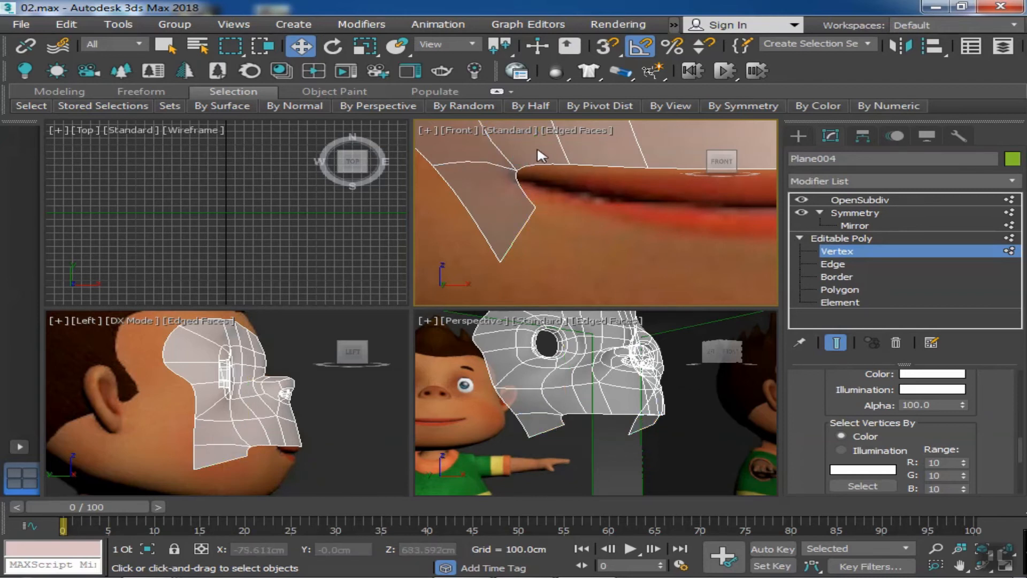
- Move the mouth-corner vertex outward and up, and shift the strip's inner and lower vertices to follow the mouth corner in the front view
{"action": "scroll", "coordinate": [511, 182], "scroll_direction": "down", "scroll_amount": 5}
{"action": "left_click", "coordinate": [835, 342]}
{"action": "left_click", "coordinate": [506, 176]}
{"action": "left_click", "coordinate": [835, 342]}
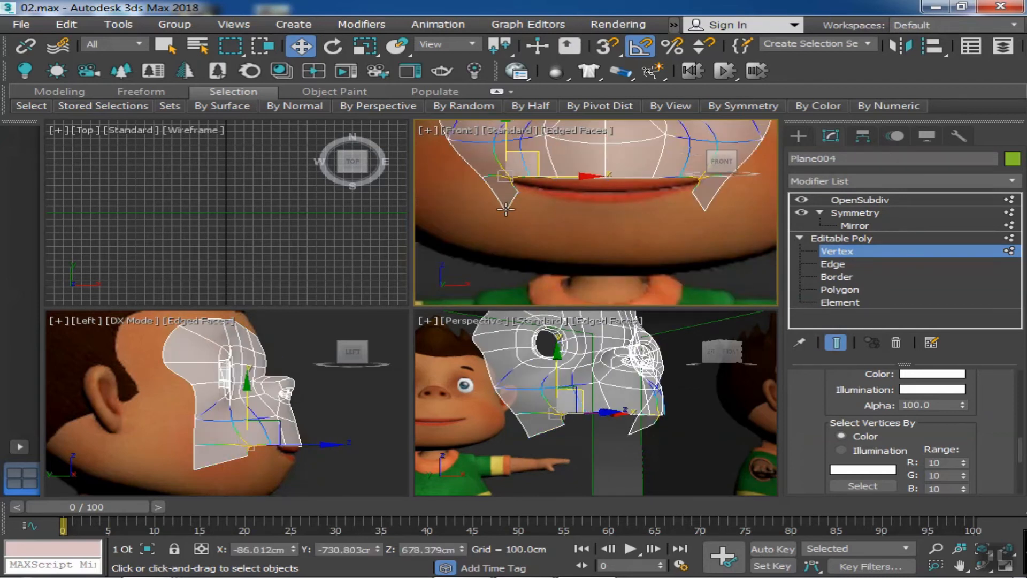
{"action": "scroll", "coordinate": [505, 210], "scroll_direction": "up", "scroll_amount": 2}
{"action": "left_click_drag", "start_coordinate": [530, 171], "coordinate": [512, 165]}
{"action": "left_click", "coordinate": [520, 216]}
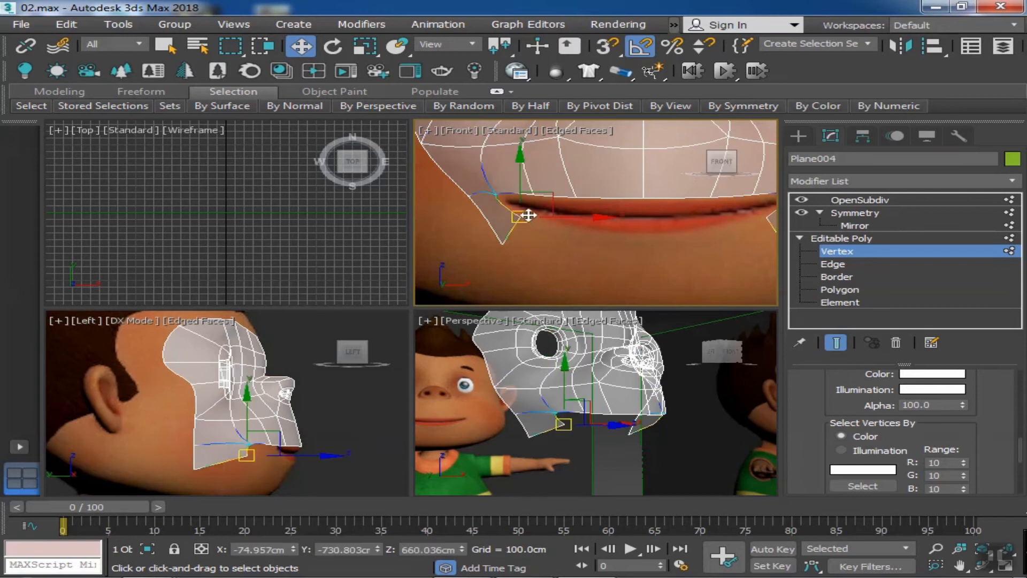
{"action": "left_click", "coordinate": [503, 243]}
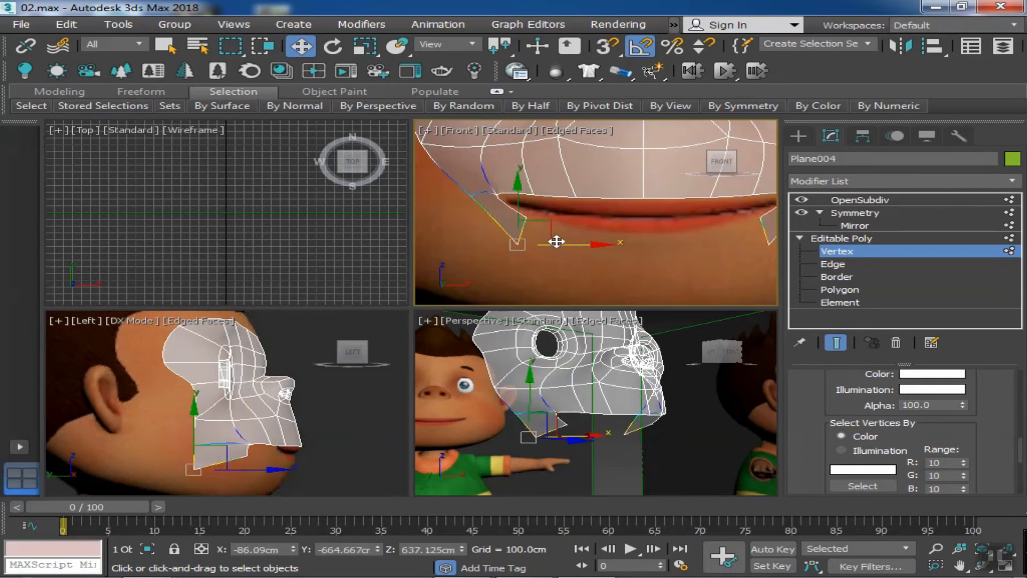
- Move the lower cheek vertex outward along the face and the strip's lower vertex down and inward beneath the mouth corner
{"action": "left_click", "coordinate": [473, 194]}
{"action": "left_click_drag", "start_coordinate": [490, 172], "coordinate": [470, 192]}
{"action": "scroll", "coordinate": [470, 192], "scroll_direction": "down", "scroll_amount": 2}
{"action": "middle_click_drag", "start_coordinate": [470, 192], "coordinate": [540, 231]}
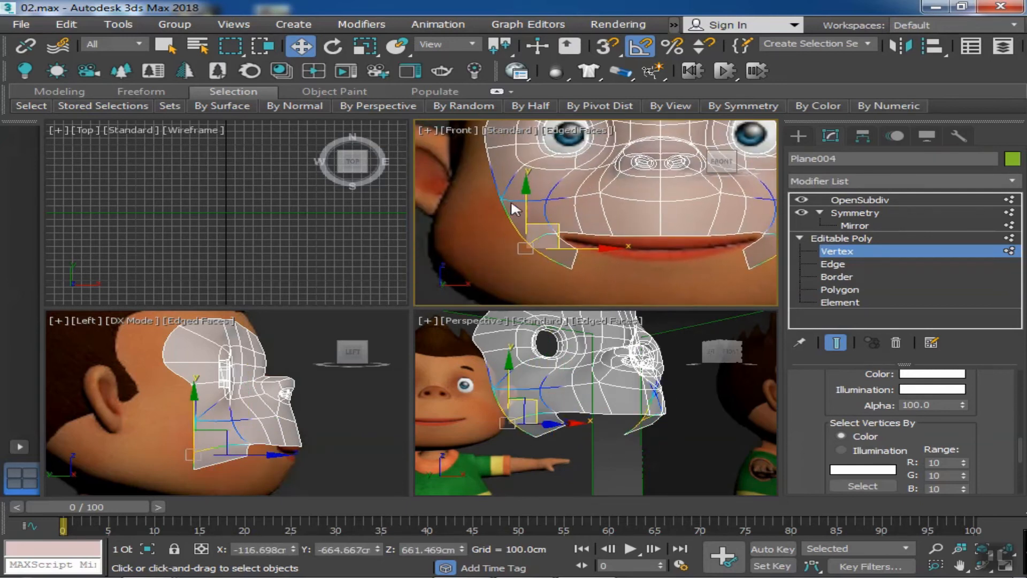
{"action": "left_click_drag", "start_coordinate": [551, 223], "coordinate": [528, 233]}
{"action": "mouse_move", "coordinate": [598, 255]}
{"action": "middle_mouse_down"}
{"action": "mouse_move", "coordinate": [563, 259]}
{"action": "mouse_move", "coordinate": [569, 249]}
{"action": "mouse_move", "coordinate": [591, 260]}
{"action": "middle_mouse_up"}
{"action": "left_click", "coordinate": [542, 263]}
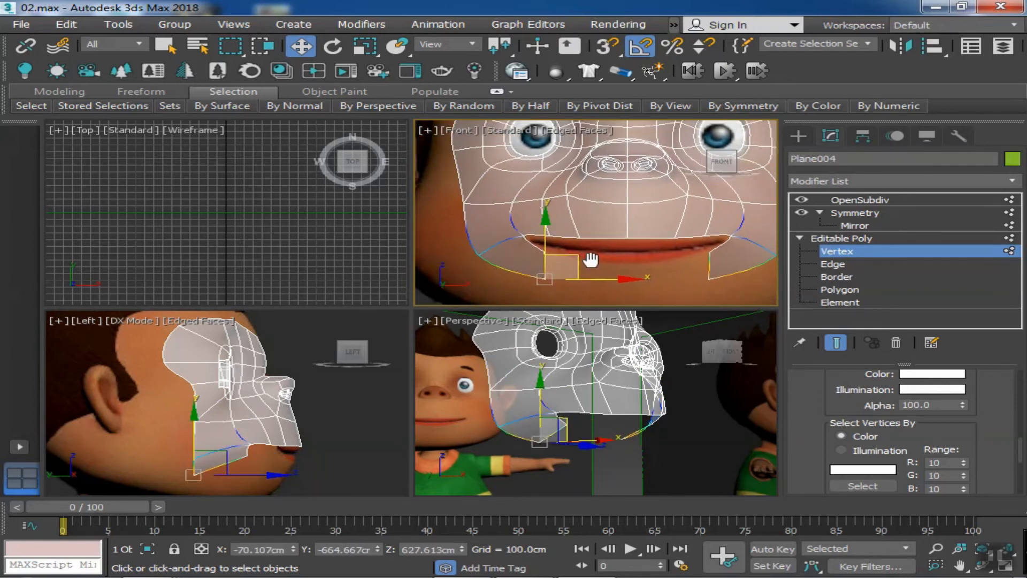
- Extrude the strip's end edge about 42 cm inward beneath the lower lip and raise the new edge
{"action": "left_click", "coordinate": [844, 264]}
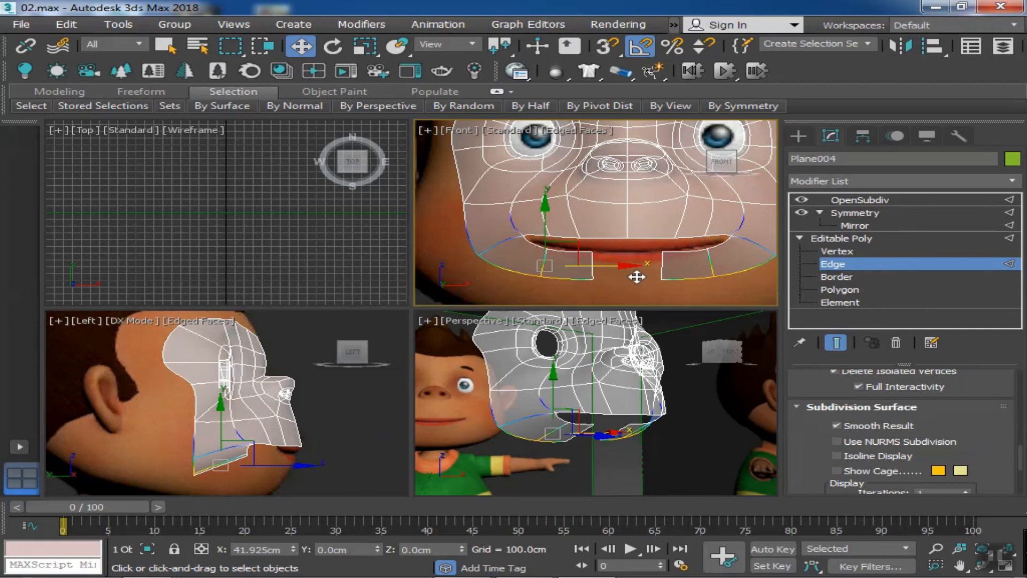
{"action": "left_click", "coordinate": [624, 258]}
{"action": "left_click", "coordinate": [836, 254]}
{"action": "scroll", "coordinate": [589, 268], "scroll_direction": "up", "scroll_amount": 4}
{"action": "left_click", "coordinate": [632, 270]}
{"action": "left_click_drag", "start_coordinate": [627, 253], "coordinate": [627, 238]}
- Reposition the strip's vertices below the mouth corner so its upper border follows the lower lip in the front view
{"action": "scroll", "coordinate": [542, 221], "scroll_direction": "down", "scroll_amount": 2}
{"action": "left_click", "coordinate": [523, 221]}
{"action": "left_click_drag", "start_coordinate": [544, 205], "coordinate": [531, 208]}
{"action": "left_click", "coordinate": [592, 239]}
{"action": "left_click", "coordinate": [606, 271]}
{"action": "left_click_drag", "start_coordinate": [600, 216], "coordinate": [612, 247]}
{"action": "left_click", "coordinate": [594, 266]}
{"action": "left_click", "coordinate": [682, 277]}
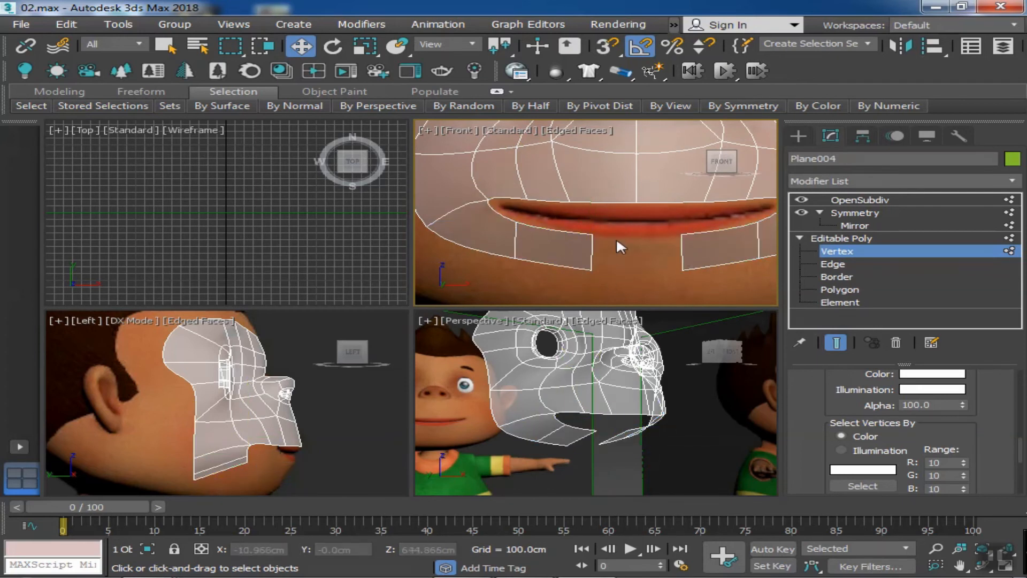
- Extrude the strip's end edge about 29 cm inward to the centre line beneath the lower lip
{"action": "left_click", "coordinate": [835, 265]}
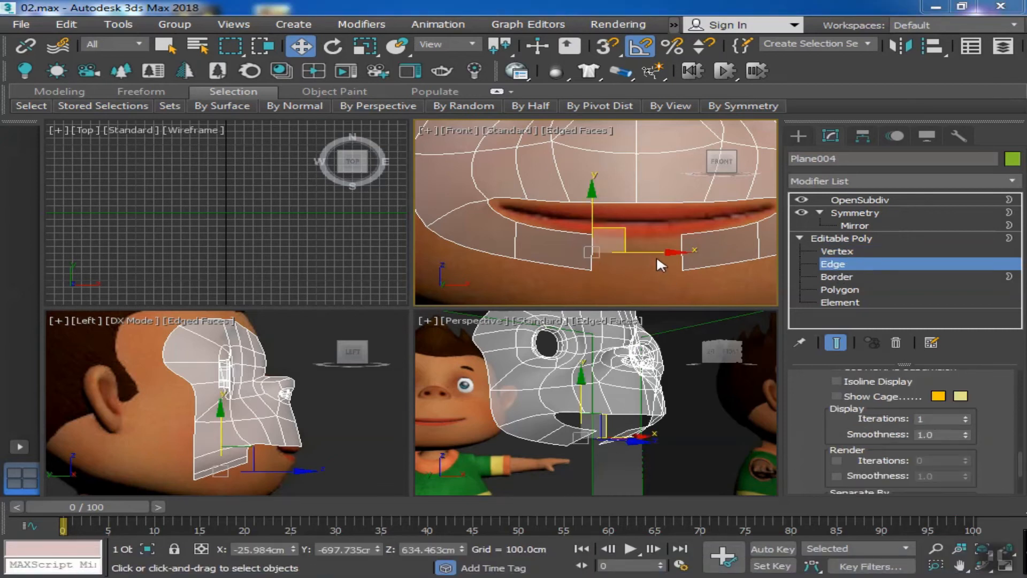
{"action": "left_click", "coordinate": [609, 256]}
{"action": "scroll", "coordinate": [636, 271], "scroll_direction": "down", "scroll_amount": 4}
{"action": "left_click", "coordinate": [639, 262]}
{"action": "double_click", "coordinate": [603, 264]}
{"action": "left_click_drag", "start_coordinate": [638, 168], "coordinate": [621, 292], "text": "shift"}
{"action": "right_click", "coordinate": [656, 158], "text": "shift"}
{"action": "key", "text": "ctrl+e"}
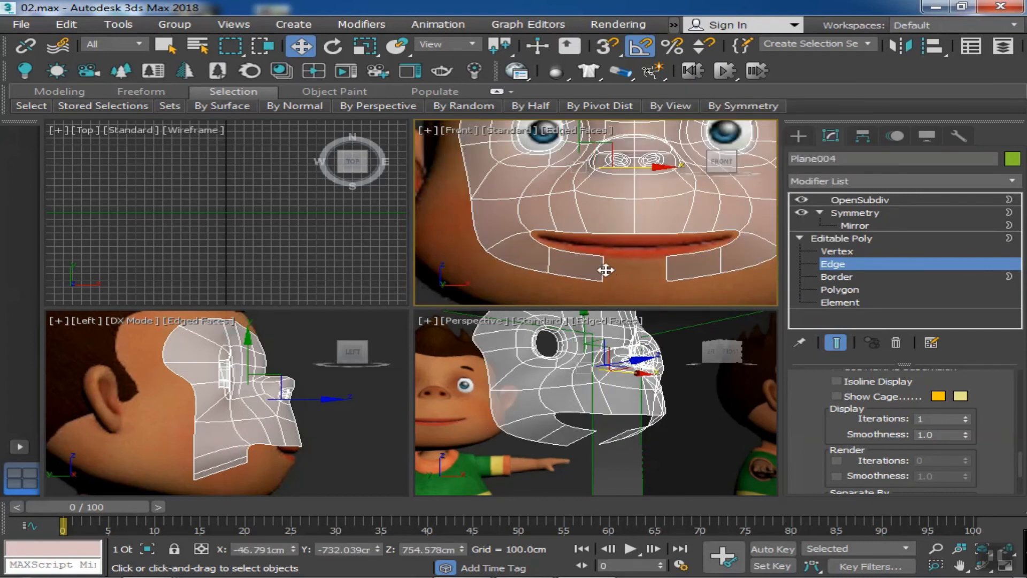
{"action": "scroll", "coordinate": [619, 289], "scroll_direction": "down", "scroll_amount": 5}
{"action": "middle_click_drag", "start_coordinate": [577, 279], "coordinate": [600, 255]}
{"action": "left_click", "coordinate": [611, 284]}
{"action": "left_click", "coordinate": [835, 342]}
{"action": "scroll", "coordinate": [615, 290], "scroll_direction": "up", "scroll_amount": 5}
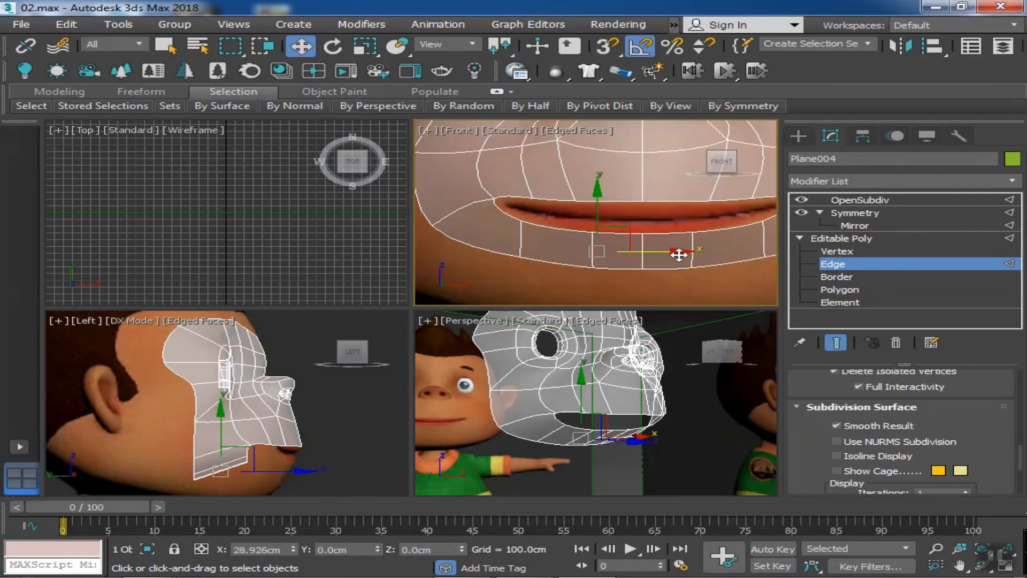
- Adjust the upper and lower centre-line vertices of the strip to follow the lower lip's curve in the front view
{"action": "key", "text": "1"}
{"action": "scroll", "coordinate": [654, 267], "scroll_direction": "up", "scroll_amount": 3}
{"action": "left_click", "coordinate": [651, 235]}
{"action": "left_click_drag", "start_coordinate": [652, 226], "coordinate": [661, 298]}
{"action": "left_click_drag", "start_coordinate": [649, 225], "coordinate": [649, 225]}
{"action": "left_click_drag", "start_coordinate": [668, 298], "coordinate": [632, 274]}
{"action": "left_click_drag", "start_coordinate": [647, 262], "coordinate": [646, 268]}
{"action": "scroll", "coordinate": [638, 269], "scroll_direction": "down", "scroll_amount": 4}
{"action": "left_click", "coordinate": [622, 284]}
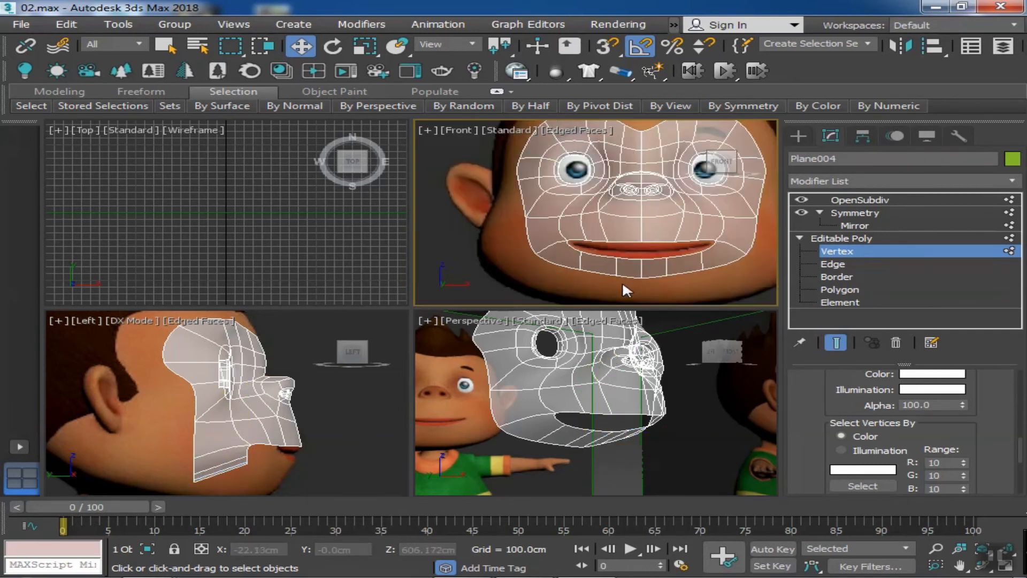
- Pull the lower lip's centre vertex forward toward the lip profile in the left view
{"action": "middle_click_drag", "start_coordinate": [622, 284], "coordinate": [618, 273]}
{"action": "middle_click_drag", "start_coordinate": [597, 428], "coordinate": [661, 396]}
{"action": "middle_click_drag", "start_coordinate": [258, 450], "coordinate": [253, 400]}
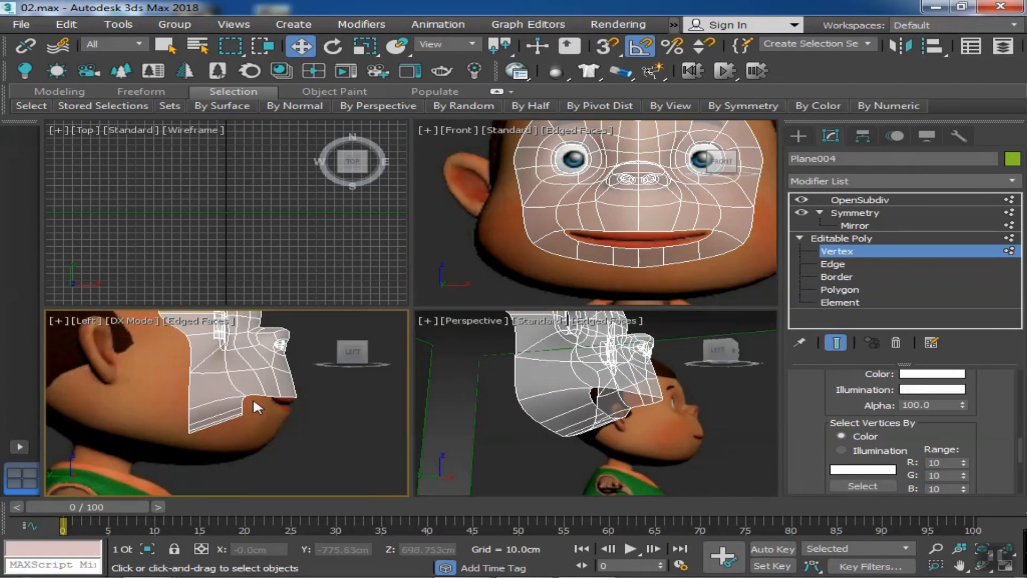
{"action": "scroll", "coordinate": [253, 396], "scroll_direction": "up", "scroll_amount": 2}
{"action": "left_click", "coordinate": [639, 268]}
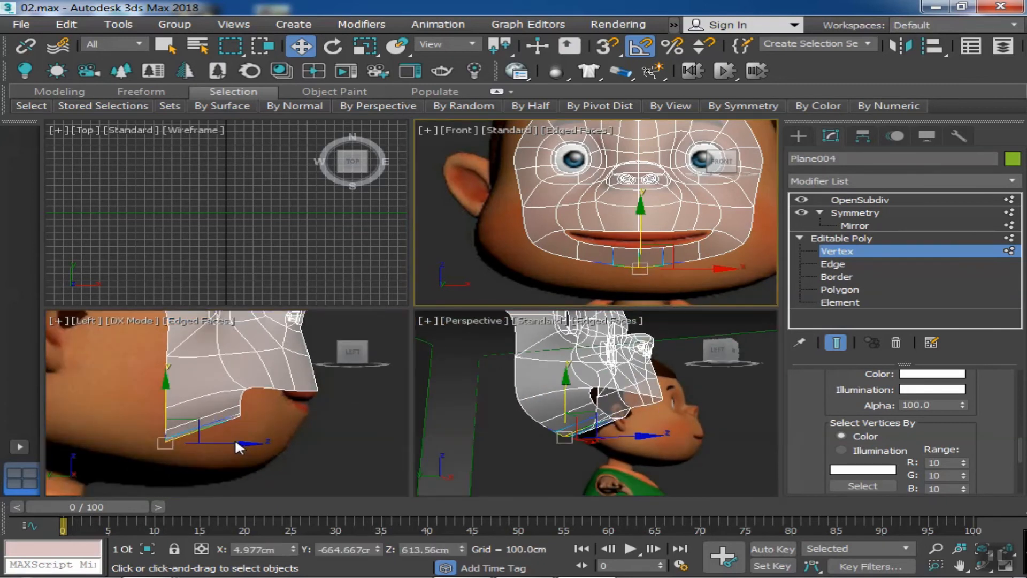
{"action": "left_click", "coordinate": [658, 259]}
{"action": "left_click", "coordinate": [640, 249]}
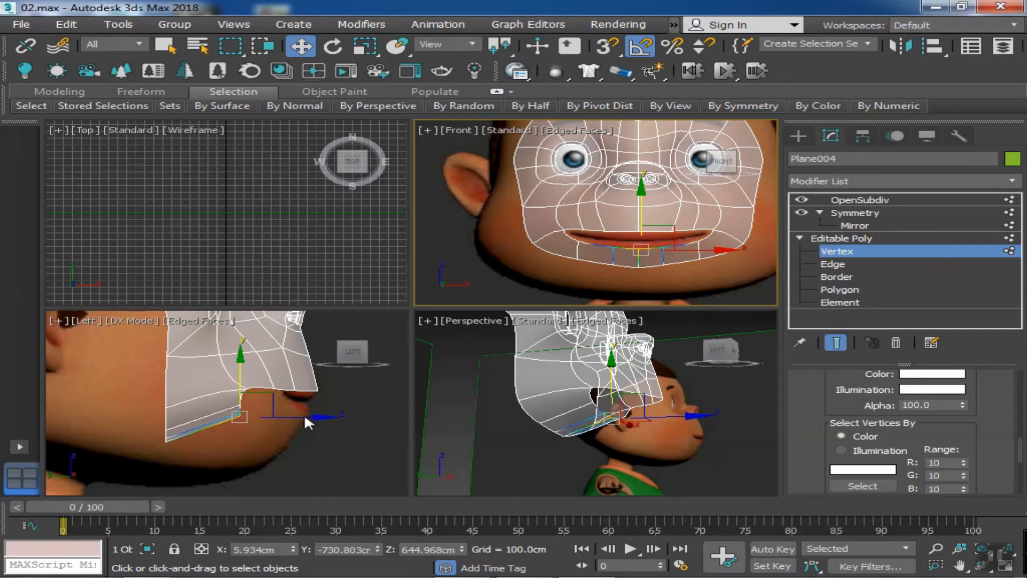
{"action": "scroll", "coordinate": [307, 420], "scroll_direction": "up", "scroll_amount": 5}
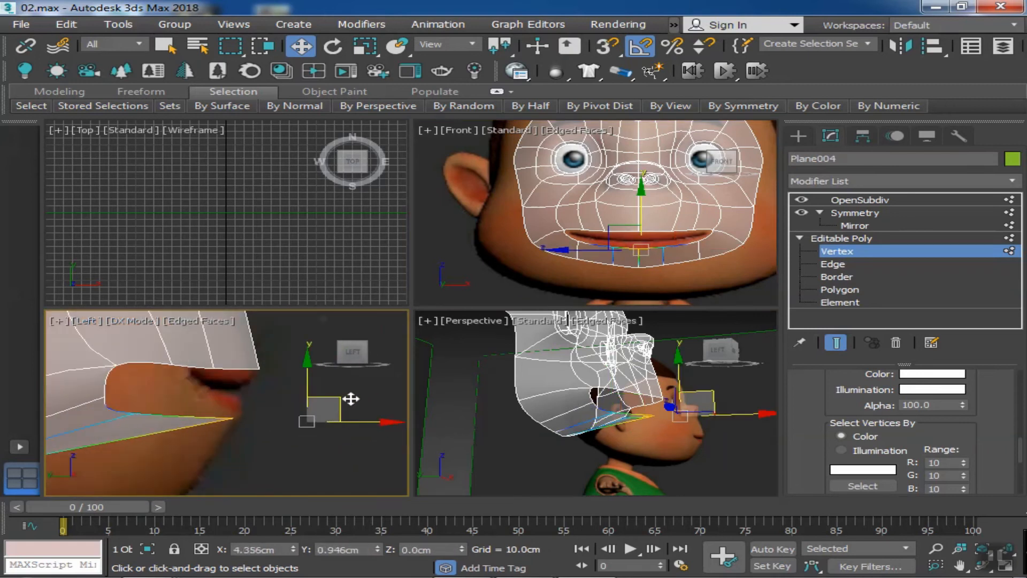
{"action": "left_click", "coordinate": [613, 249]}
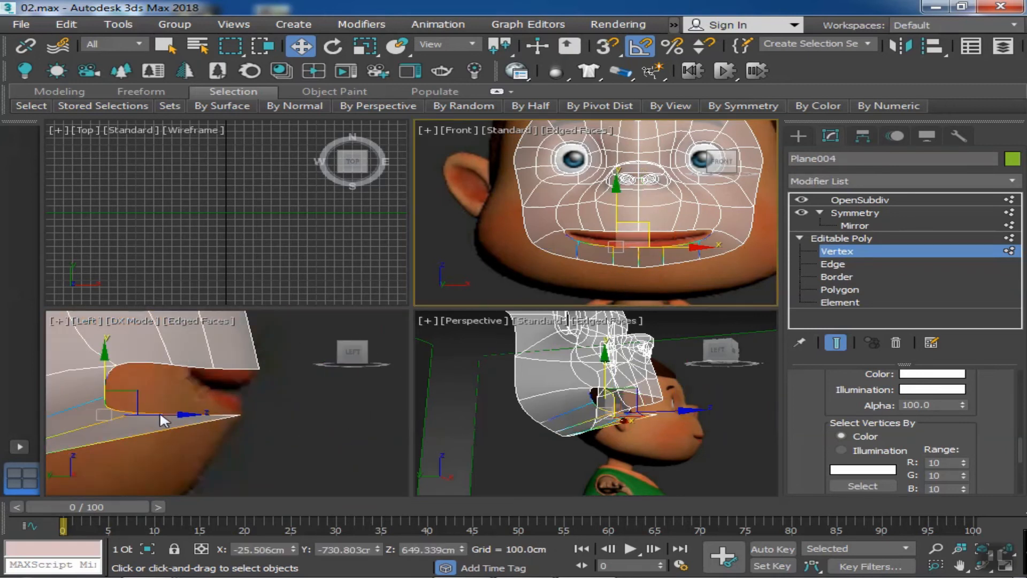
{"action": "middle_click_drag", "start_coordinate": [160, 415], "coordinate": [187, 409]}
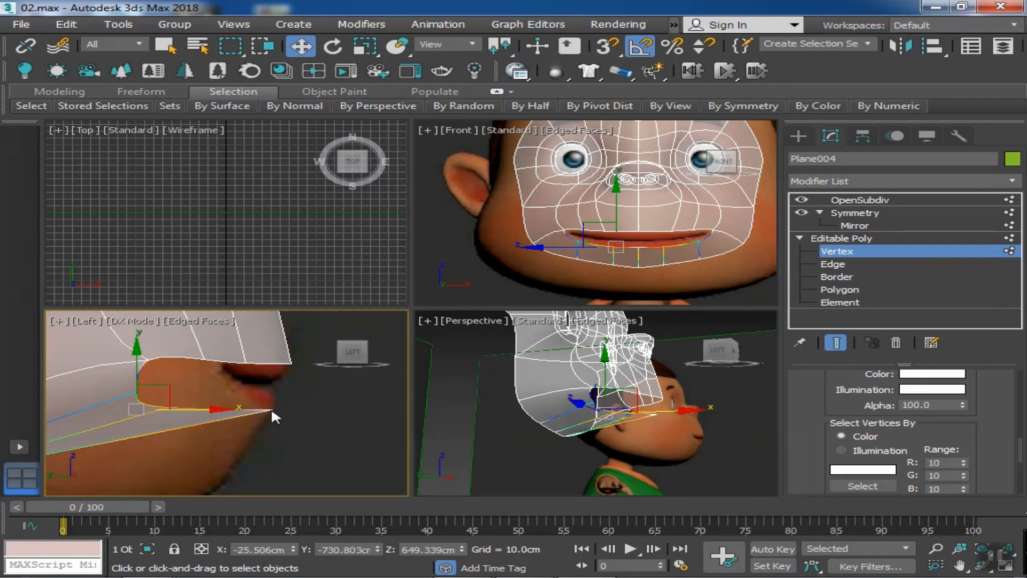
{"action": "left_click", "coordinate": [298, 408]}
- Move the lower lip's centre vertex back and down in the left view
{"action": "left_click", "coordinate": [640, 245]}
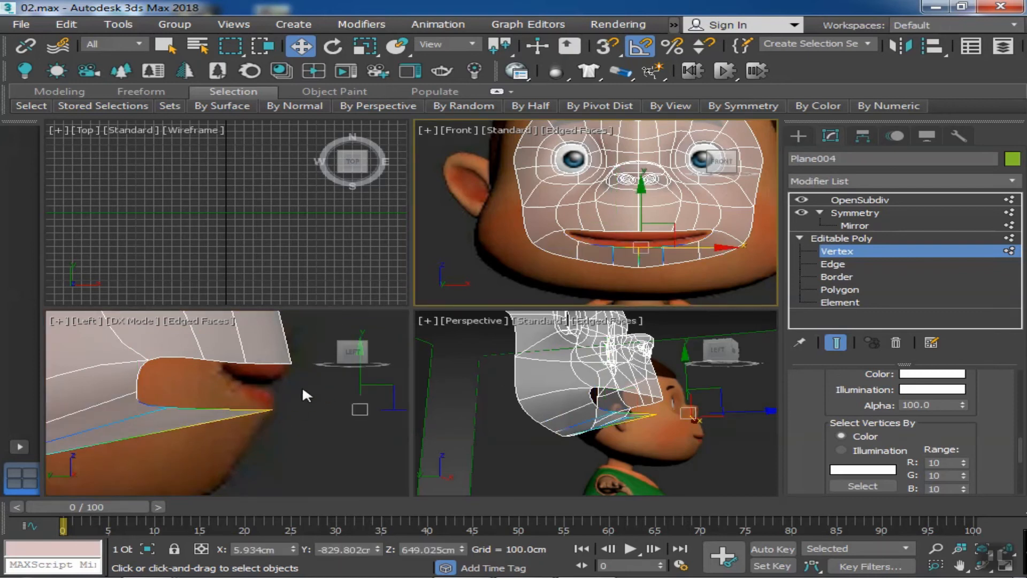
{"action": "middle_click_drag", "start_coordinate": [303, 394], "coordinate": [282, 399]}
{"action": "left_click_drag", "start_coordinate": [371, 393], "coordinate": [220, 427]}
{"action": "middle_click_drag", "start_coordinate": [220, 428], "coordinate": [278, 422]}
{"action": "scroll", "coordinate": [599, 270], "scroll_direction": "up", "scroll_amount": 3}
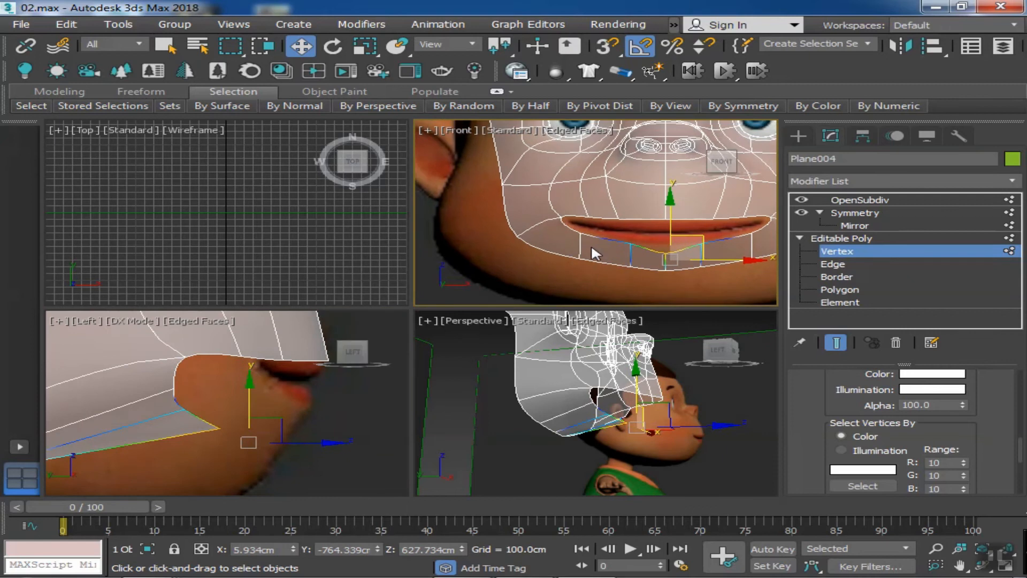
- Pull the lower-lip vertex beside the mouth corner forward toward the lip profile in the left view
{"action": "left_click", "coordinate": [574, 235]}
{"action": "middle_click_drag", "start_coordinate": [524, 369], "coordinate": [574, 369]}
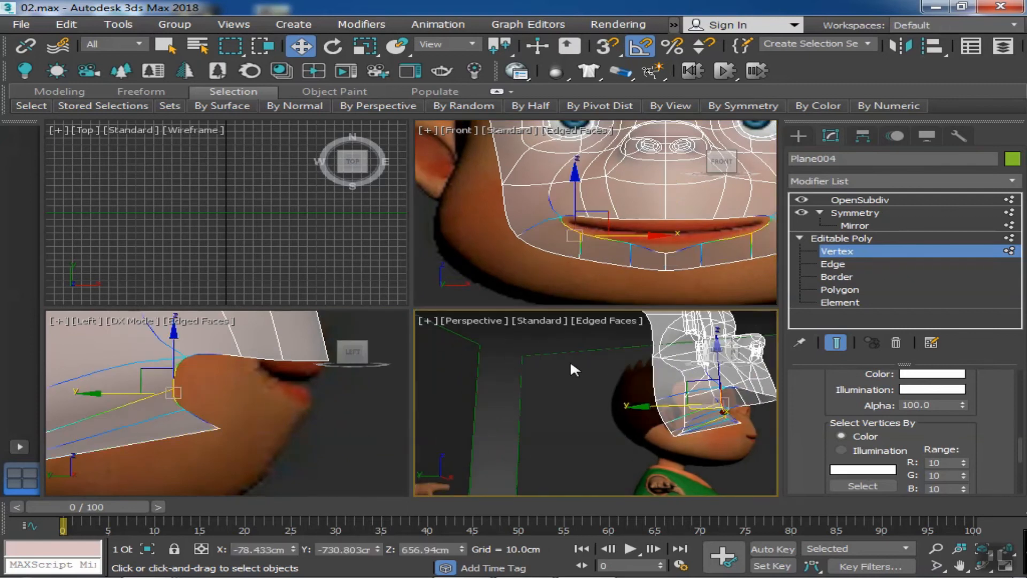
{"action": "middle_click_drag", "start_coordinate": [127, 395], "coordinate": [142, 397]}
{"action": "left_click_drag", "start_coordinate": [257, 395], "coordinate": [359, 387]}
- Move the mouth-corner vertex about 20 cm forward and about 5 cm down in the left view
{"action": "left_click_drag", "start_coordinate": [229, 344], "coordinate": [186, 381]}
{"action": "left_click", "coordinate": [835, 343]}
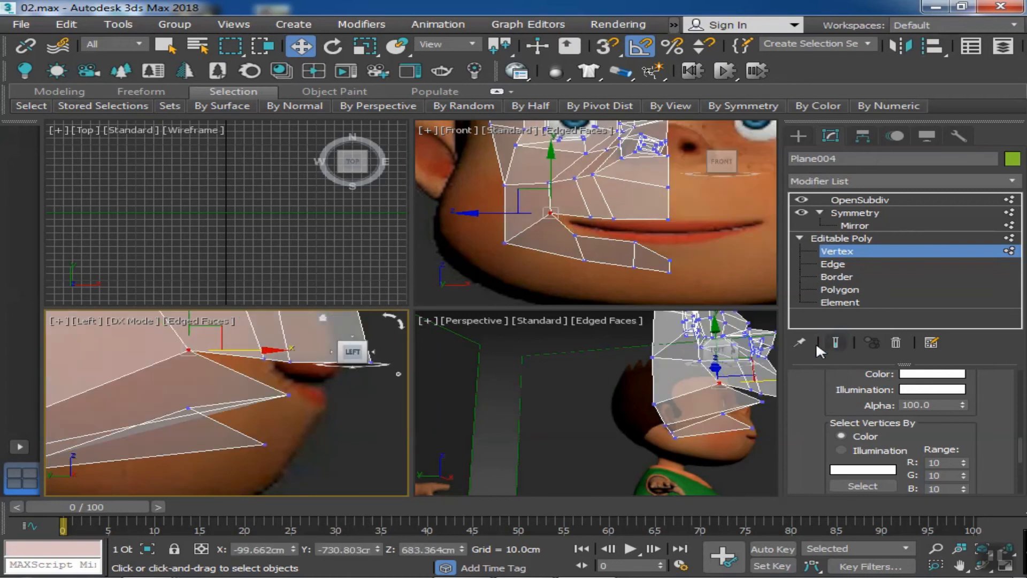
{"action": "left_click", "coordinate": [836, 342]}
{"action": "left_click_drag", "start_coordinate": [250, 351], "coordinate": [298, 358]}
{"action": "middle_click_drag", "start_coordinate": [247, 327], "coordinate": [241, 335]}
{"action": "left_click_drag", "start_coordinate": [228, 327], "coordinate": [226, 339]}
{"action": "middle_click_drag", "start_coordinate": [236, 331], "coordinate": [233, 322]}
{"action": "left_click", "coordinate": [566, 277]}
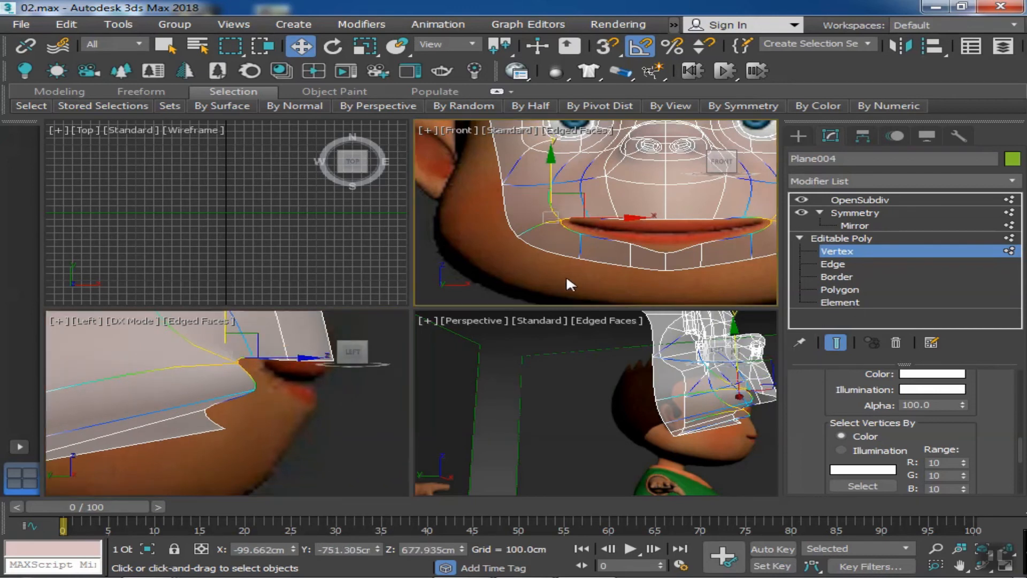
- Pull the two lower-lip vertices between mouth corner and centre line forward to follow the lip profile in the left view
{"action": "left_click", "coordinate": [575, 236]}
{"action": "middle_click_drag", "start_coordinate": [316, 401], "coordinate": [275, 430]}
{"action": "left_click_drag", "start_coordinate": [309, 419], "coordinate": [331, 417]}
{"action": "middle_click_drag", "start_coordinate": [331, 417], "coordinate": [354, 403]}
{"action": "left_click", "coordinate": [631, 246]}
{"action": "left_click_drag", "start_coordinate": [223, 418], "coordinate": [357, 408]}
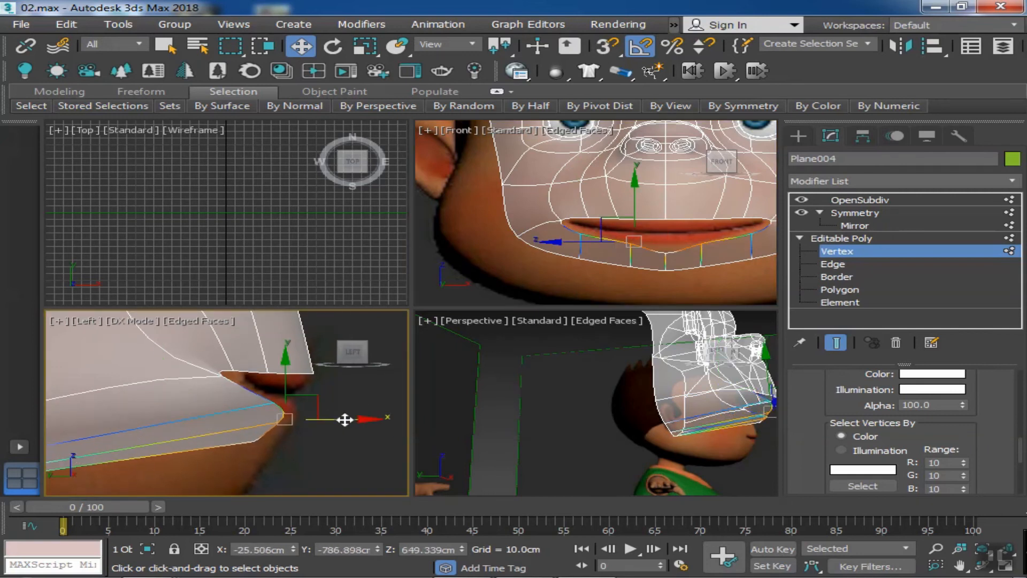
{"action": "middle_click_drag", "start_coordinate": [344, 420], "coordinate": [356, 409]}
- Pull the lower lip's centre vertex forward and up to the front of the lip in the left view
{"action": "left_click", "coordinate": [665, 257]}
{"action": "left_click", "coordinate": [665, 261]}
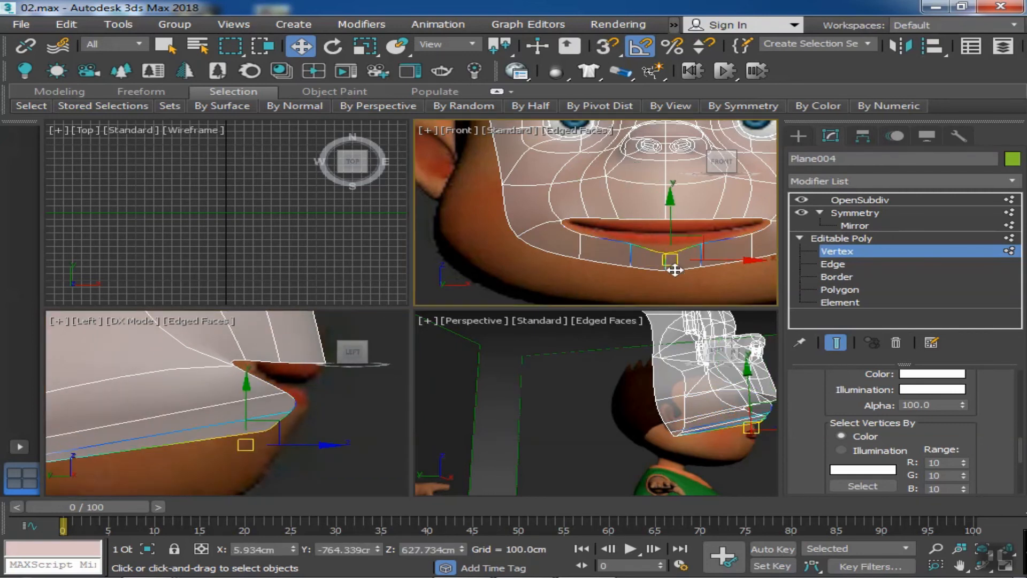
{"action": "left_click", "coordinate": [679, 261]}
{"action": "left_click", "coordinate": [656, 260]}
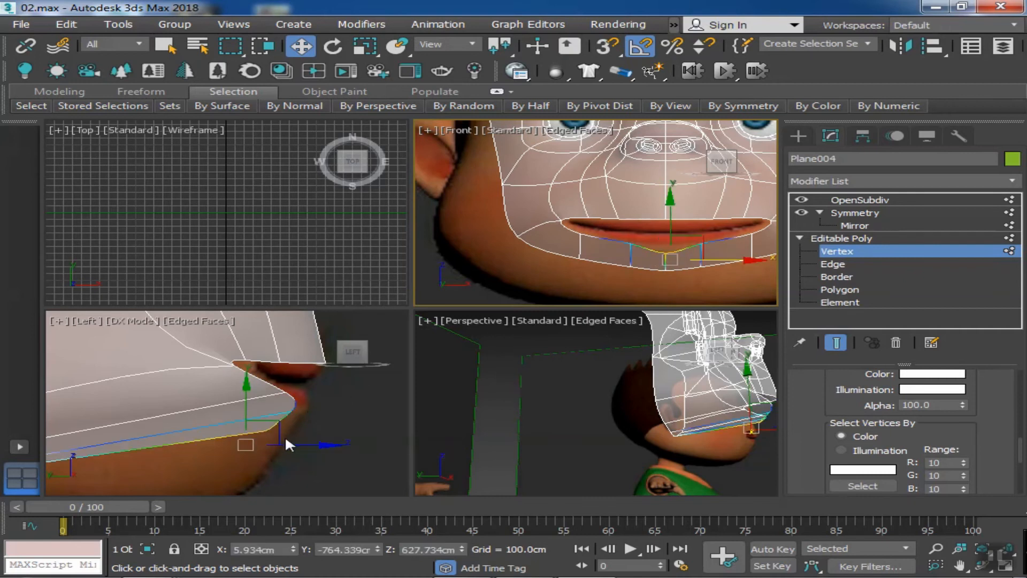
{"action": "middle_click_drag", "start_coordinate": [287, 444], "coordinate": [352, 419]}
{"action": "scroll", "coordinate": [299, 414], "scroll_direction": "up", "scroll_amount": 2}
{"action": "middle_click_drag", "start_coordinate": [289, 413], "coordinate": [320, 438]}
{"action": "scroll", "coordinate": [315, 433], "scroll_direction": "up", "scroll_amount": 2}
- Adjust the lower-lip vertex next to the centre line along the lip profile in the left view
{"action": "left_click_drag", "start_coordinate": [332, 426], "coordinate": [262, 393]}
{"action": "scroll", "coordinate": [276, 426], "scroll_direction": "up", "scroll_amount": 2}
{"action": "left_click", "coordinate": [268, 415]}
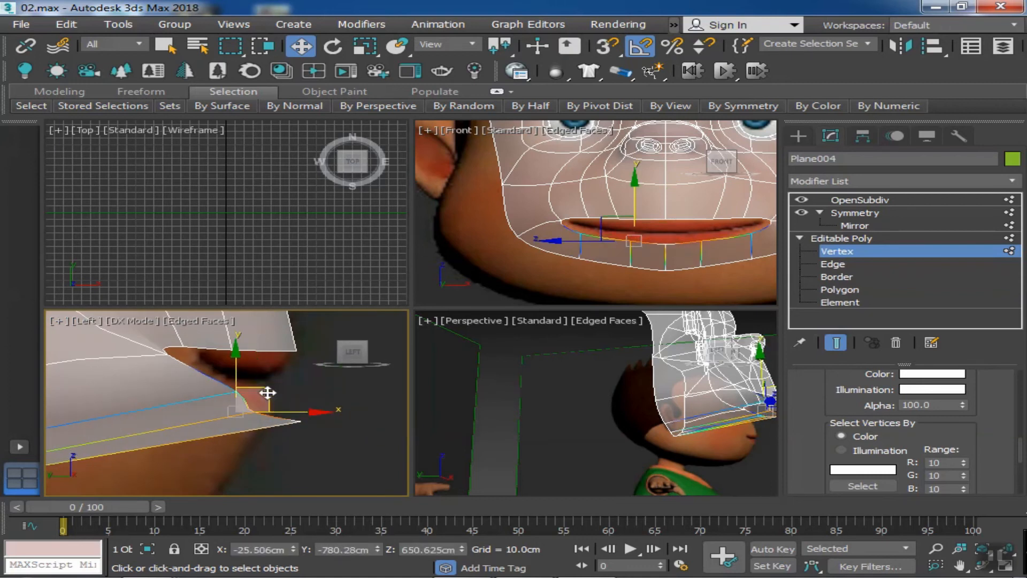
{"action": "middle_click_drag", "start_coordinate": [268, 392], "coordinate": [272, 397]}
{"action": "left_click", "coordinate": [238, 399]}
{"action": "left_click", "coordinate": [258, 401]}
{"action": "left_click_drag", "start_coordinate": [266, 378], "coordinate": [292, 382]}
- Shift the lower lip's centre vertex back and up to fit the reference lip in the left view
{"action": "left_click", "coordinate": [307, 456]}
{"action": "left_click", "coordinate": [238, 420]}
{"action": "left_click", "coordinate": [314, 437]}
{"action": "left_click", "coordinate": [260, 414]}
{"action": "left_click", "coordinate": [279, 435]}
{"action": "left_click", "coordinate": [308, 423]}
{"action": "left_click_drag", "start_coordinate": [374, 412], "coordinate": [327, 399]}
{"action": "scroll", "coordinate": [315, 422], "scroll_direction": "up", "scroll_amount": 4}
{"action": "middle_click_drag", "start_coordinate": [276, 409], "coordinate": [308, 387]}
{"action": "left_click_drag", "start_coordinate": [319, 377], "coordinate": [333, 340]}
{"action": "scroll", "coordinate": [323, 405], "scroll_direction": "down", "scroll_amount": 6}
{"action": "middle_click_drag", "start_coordinate": [245, 440], "coordinate": [264, 418]}
- Move the strip's lower vertex beneath the mouth corner slightly backward in the left view
{"action": "left_click", "coordinate": [570, 251]}
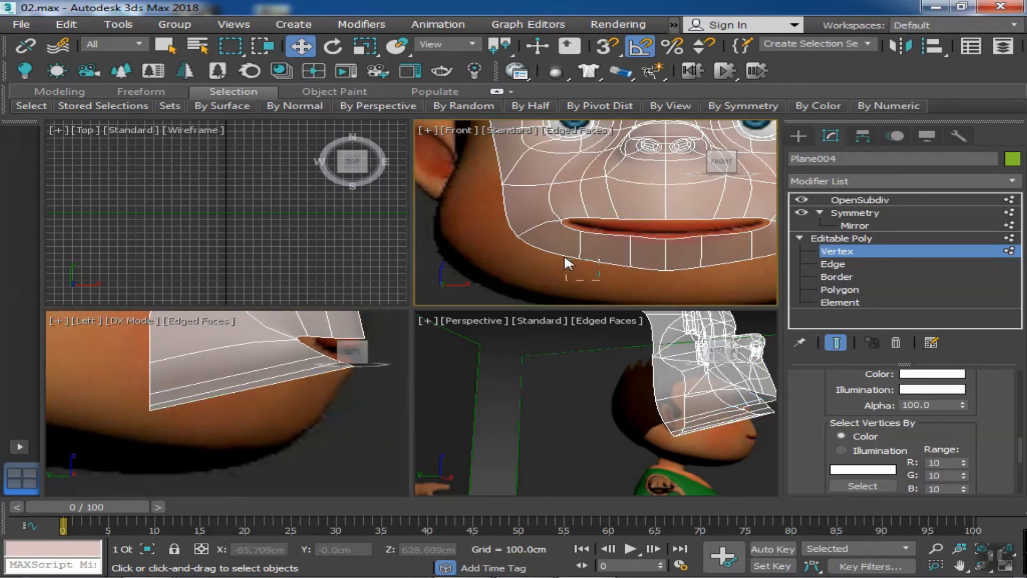
{"action": "left_click_drag", "start_coordinate": [578, 283], "coordinate": [590, 252]}
{"action": "middle_click_drag", "start_coordinate": [189, 399], "coordinate": [189, 407]}
{"action": "left_click_drag", "start_coordinate": [225, 404], "coordinate": [206, 403]}
{"action": "scroll", "coordinate": [160, 422], "scroll_direction": "up", "scroll_amount": 3}
- Pull the strip's lower centre-line vertex about 167 cm forward to the chin profile in the left view
{"action": "left_click", "coordinate": [146, 417]}
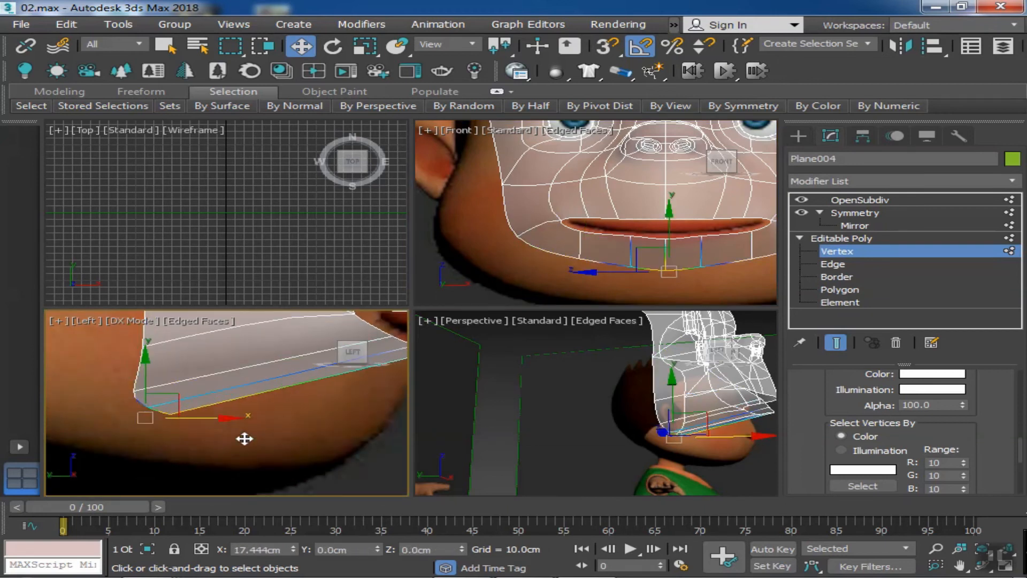
{"action": "left_click_drag", "start_coordinate": [245, 439], "coordinate": [428, 434]}
{"action": "middle_click_drag", "start_coordinate": [254, 422], "coordinate": [131, 413]}
{"action": "left_click_drag", "start_coordinate": [307, 403], "coordinate": [433, 348]}
{"action": "scroll", "coordinate": [315, 407], "scroll_direction": "down", "scroll_amount": 2}
{"action": "middle_click_drag", "start_coordinate": [323, 408], "coordinate": [278, 434]}
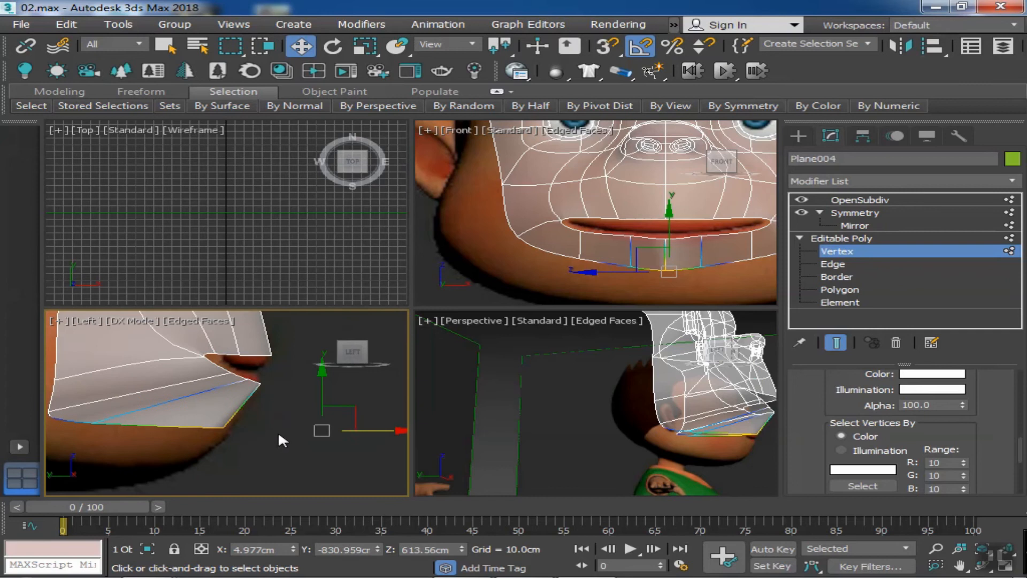
- Pull the lower-border vertex next to the centre line forward along the chin in the left view
{"action": "middle_click_drag", "start_coordinate": [146, 436], "coordinate": [202, 423]}
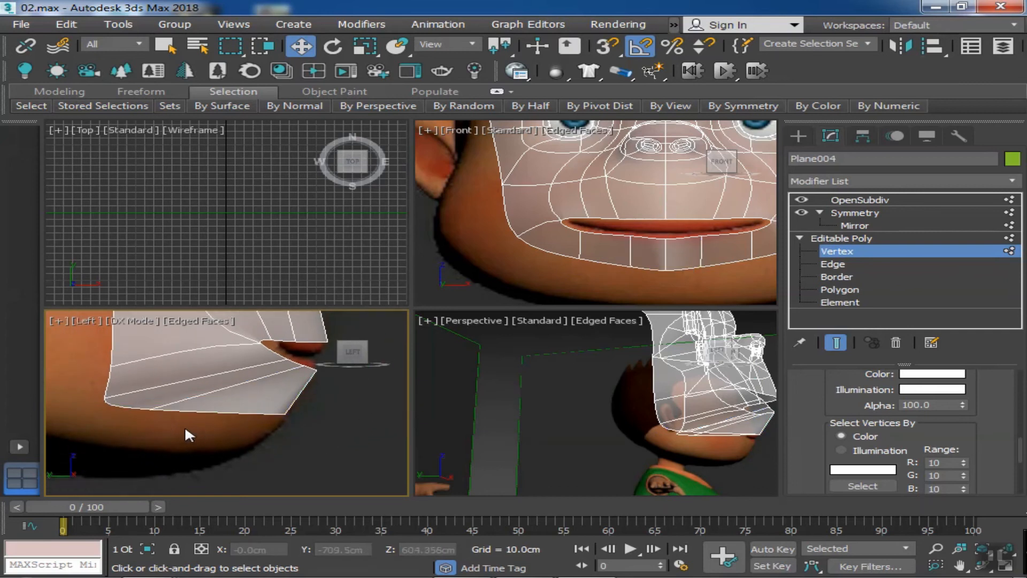
{"action": "left_click_drag", "start_coordinate": [653, 286], "coordinate": [598, 252]}
{"action": "left_click_drag", "start_coordinate": [184, 411], "coordinate": [239, 416]}
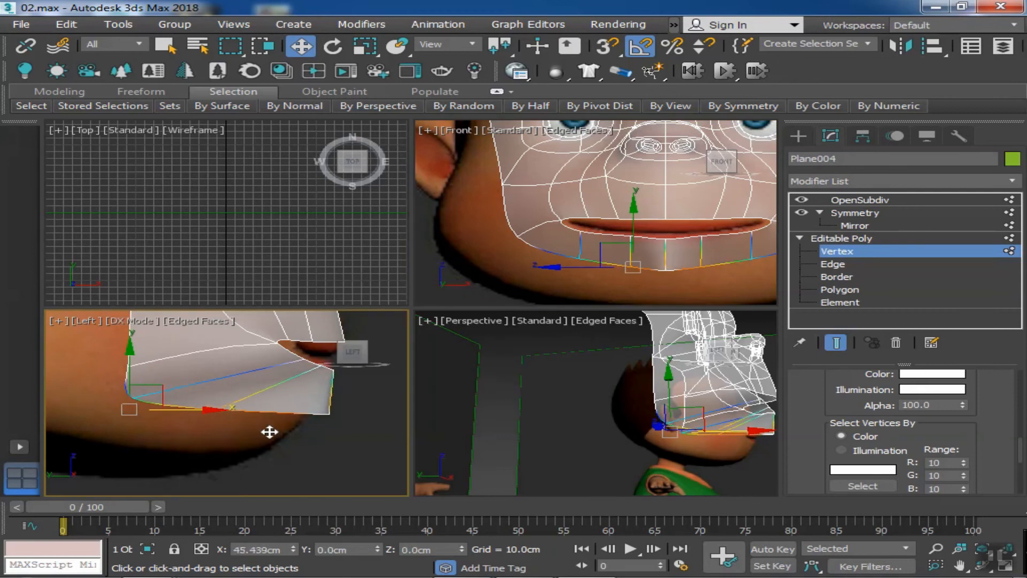
{"action": "left_click_drag", "start_coordinate": [287, 439], "coordinate": [288, 439]}
{"action": "left_click", "coordinate": [360, 434]}
- Move the strip's lower centre-line vertex back about 33 cm to match the chin profile in the left view
{"action": "middle_click_drag", "start_coordinate": [352, 423], "coordinate": [312, 413]}
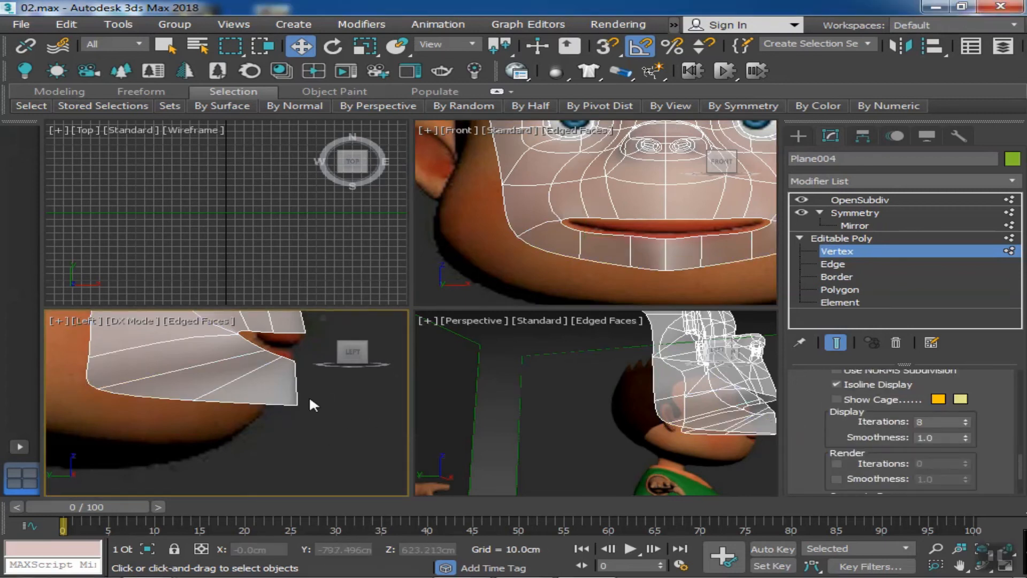
{"action": "left_click", "coordinate": [835, 343]}
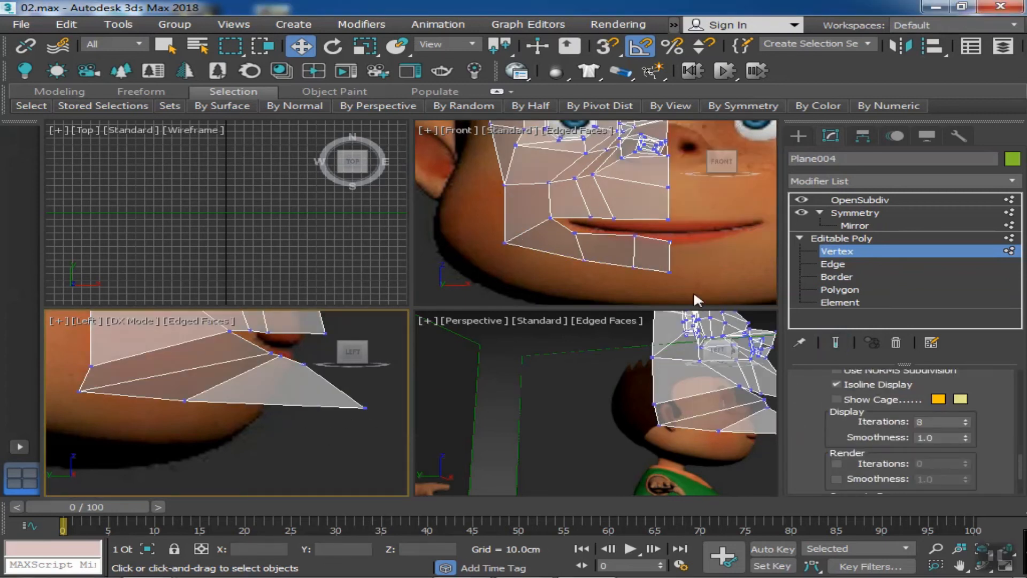
{"action": "left_click", "coordinate": [363, 409]}
{"action": "left_click", "coordinate": [836, 344]}
{"action": "middle_click_drag", "start_coordinate": [370, 413], "coordinate": [332, 417]}
{"action": "left_click_drag", "start_coordinate": [366, 413], "coordinate": [333, 409]}
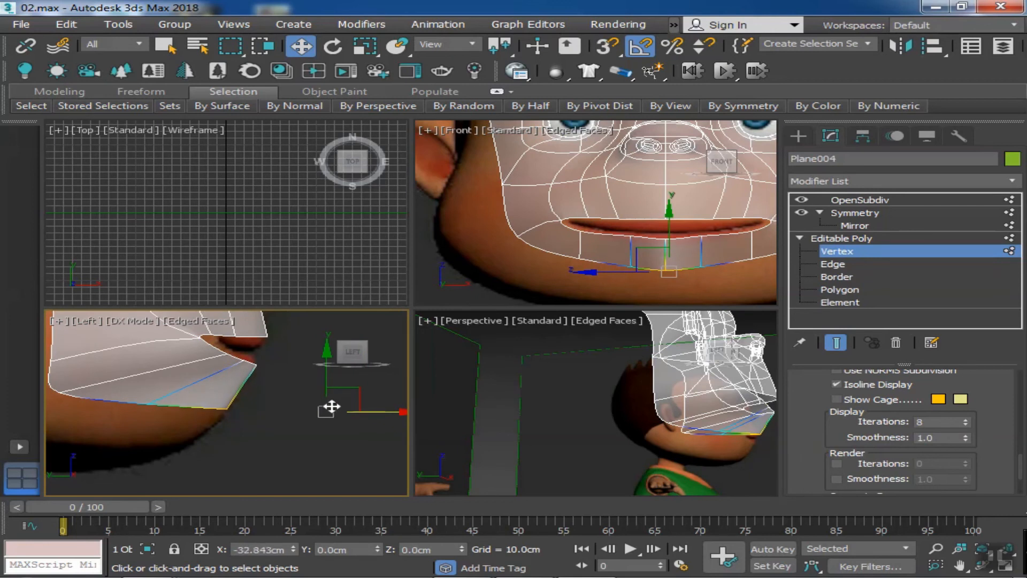
- Reposition the vertices along the strip's lower border in the perspective view to round the chin and jaw outline
{"action": "scroll", "coordinate": [269, 419], "scroll_direction": "down", "scroll_amount": 5}
{"action": "middle_click_drag", "start_coordinate": [720, 455], "coordinate": [503, 428], "text": "alt"}
{"action": "middle_click_drag", "start_coordinate": [503, 428], "coordinate": [615, 441], "text": "alt"}
{"action": "left_click", "coordinate": [707, 442]}
{"action": "middle_click_drag", "start_coordinate": [707, 442], "coordinate": [640, 415], "text": "alt"}
{"action": "left_click", "coordinate": [552, 419]}
{"action": "middle_click_drag", "start_coordinate": [552, 419], "coordinate": [529, 453], "text": "alt"}
{"action": "left_click", "coordinate": [559, 416]}
{"action": "left_click", "coordinate": [605, 433]}
{"action": "left_click", "coordinate": [644, 425]}
{"action": "middle_click_drag", "start_coordinate": [644, 425], "coordinate": [664, 414], "text": "alt"}
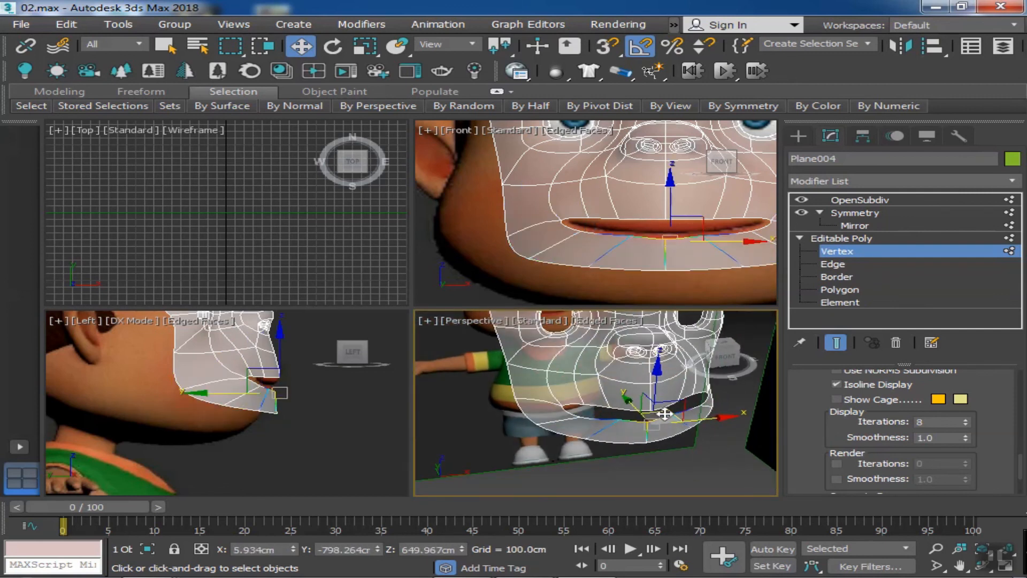
- Adjust the lower-lip border vertices at and beside the centre line in the perspective view to round the lip
{"action": "left_click", "coordinate": [676, 425]}
{"action": "left_click", "coordinate": [686, 422]}
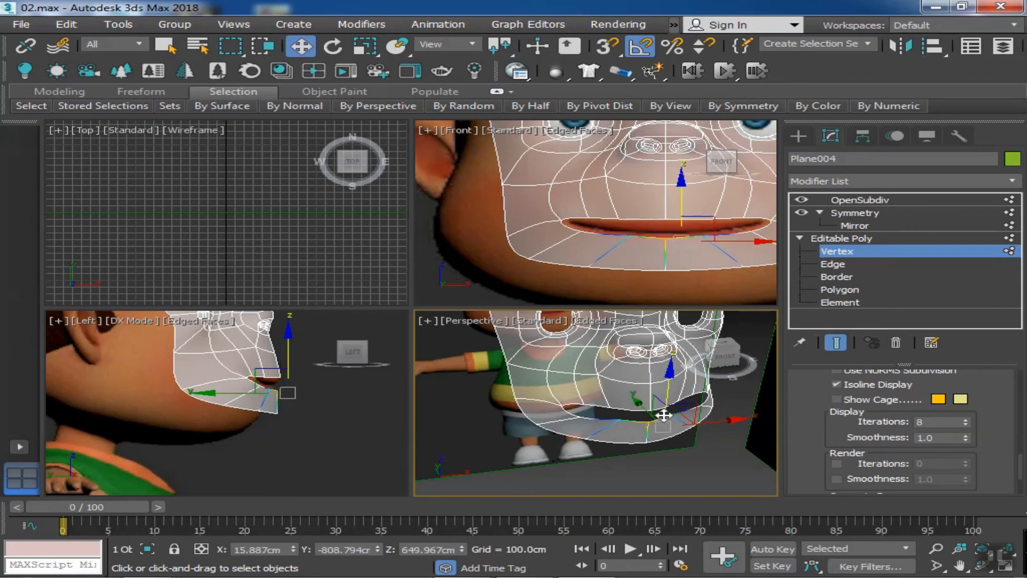
{"action": "middle_click_drag", "start_coordinate": [667, 419], "coordinate": [694, 429], "text": "alt"}
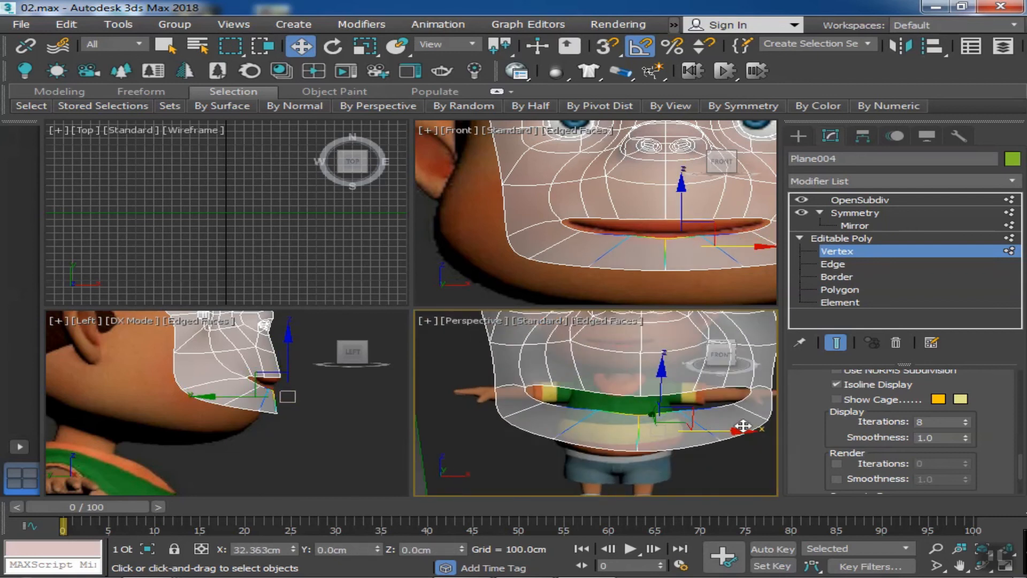
{"action": "left_click", "coordinate": [598, 412]}
{"action": "middle_click_drag", "start_coordinate": [598, 413], "coordinate": [497, 415], "text": "alt"}
{"action": "left_click", "coordinate": [629, 408]}
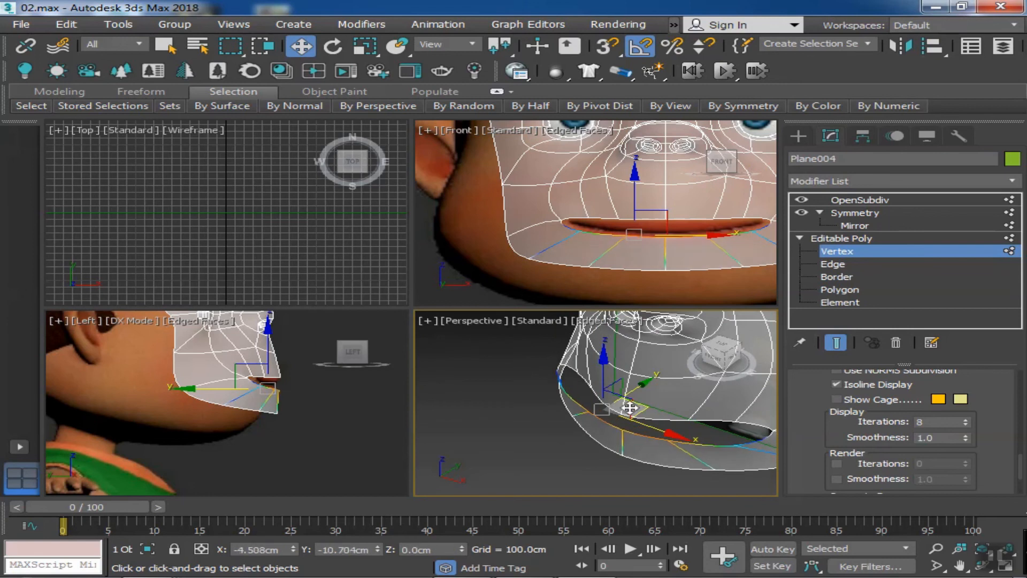
- Reposition the lower-lip border vertices towards the mouth corner in the perspective view to continue the lip's curve
{"action": "left_click", "coordinate": [624, 409]}
{"action": "mouse_move", "coordinate": [624, 408]}
{"action": "middle_mouse_down", "text": "alt"}
{"action": "mouse_move", "coordinate": [817, 380]}
{"action": "mouse_move", "coordinate": [882, 387]}
{"action": "mouse_move", "coordinate": [640, 422]}
{"action": "mouse_move", "coordinate": [610, 452]}
{"action": "mouse_move", "coordinate": [654, 433]}
{"action": "mouse_move", "coordinate": [615, 423]}
{"action": "middle_mouse_up", "text": "alt"}
{"action": "left_click", "coordinate": [564, 458]}
{"action": "left_click", "coordinate": [533, 384]}
{"action": "middle_click_drag", "start_coordinate": [534, 384], "coordinate": [514, 438], "text": "alt"}
{"action": "left_click_drag", "start_coordinate": [502, 383], "coordinate": [547, 401]}
{"action": "left_click", "coordinate": [568, 408]}
{"action": "middle_click_drag", "start_coordinate": [535, 404], "coordinate": [461, 415], "text": "alt"}
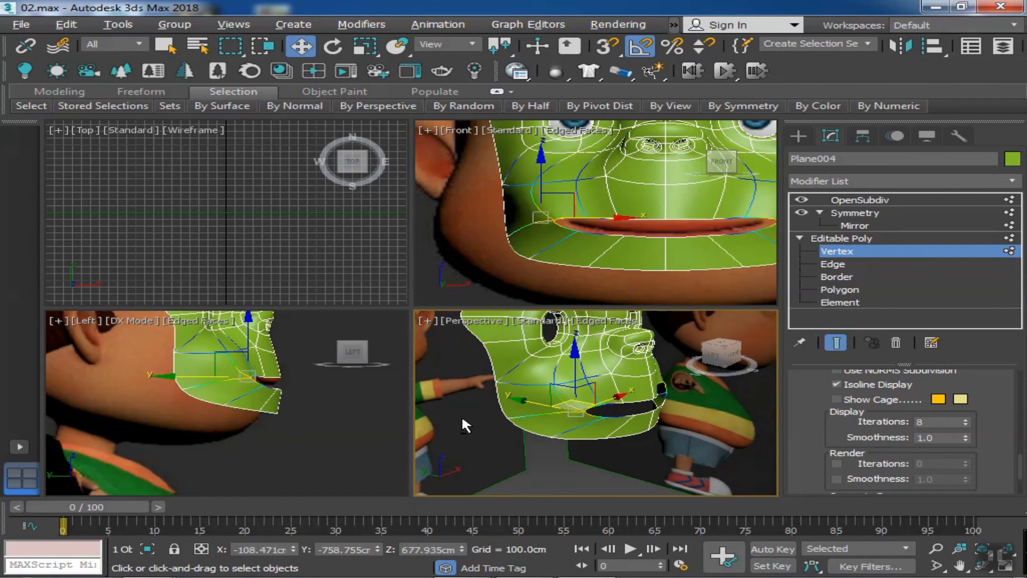
- Refine the vertices around the mouth corner in the perspective view and restore the mesh's see-through display
{"action": "left_click", "coordinate": [585, 382]}
{"action": "left_click_drag", "start_coordinate": [583, 373], "coordinate": [588, 377]}
{"action": "middle_click_drag", "start_coordinate": [587, 377], "coordinate": [625, 388], "text": "alt"}
{"action": "left_click", "coordinate": [577, 442]}
{"action": "middle_click_drag", "start_coordinate": [578, 442], "coordinate": [642, 435], "text": "alt"}
{"action": "left_click", "coordinate": [564, 413]}
{"action": "left_click", "coordinate": [642, 434]}
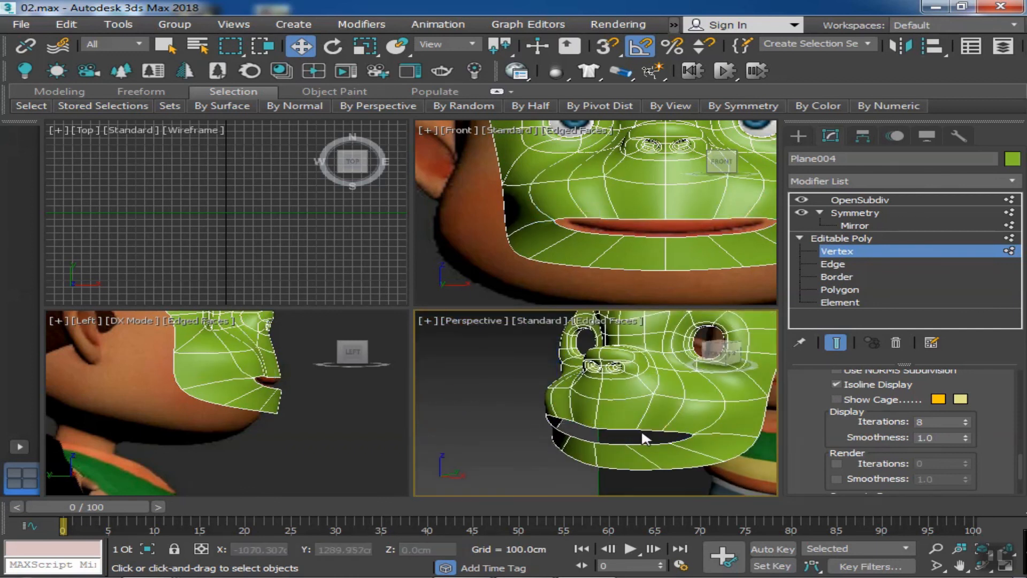
{"action": "left_click", "coordinate": [572, 423]}
{"action": "middle_click_drag", "start_coordinate": [523, 417], "coordinate": [685, 428], "text": "alt"}
{"action": "scroll", "coordinate": [643, 261], "scroll_direction": "down", "scroll_amount": 4}
{"action": "mouse_move", "coordinate": [643, 259]}
{"action": "middle_mouse_down"}
{"action": "mouse_move", "coordinate": [645, 246]}
{"action": "mouse_move", "coordinate": [652, 252]}
{"action": "middle_mouse_up"}
{"action": "key", "text": "alt+x"}
- Select the lower-border vertices in the left view and move them back about 22 cm towards the jaw
{"action": "middle_click_drag", "start_coordinate": [376, 351], "coordinate": [399, 355]}
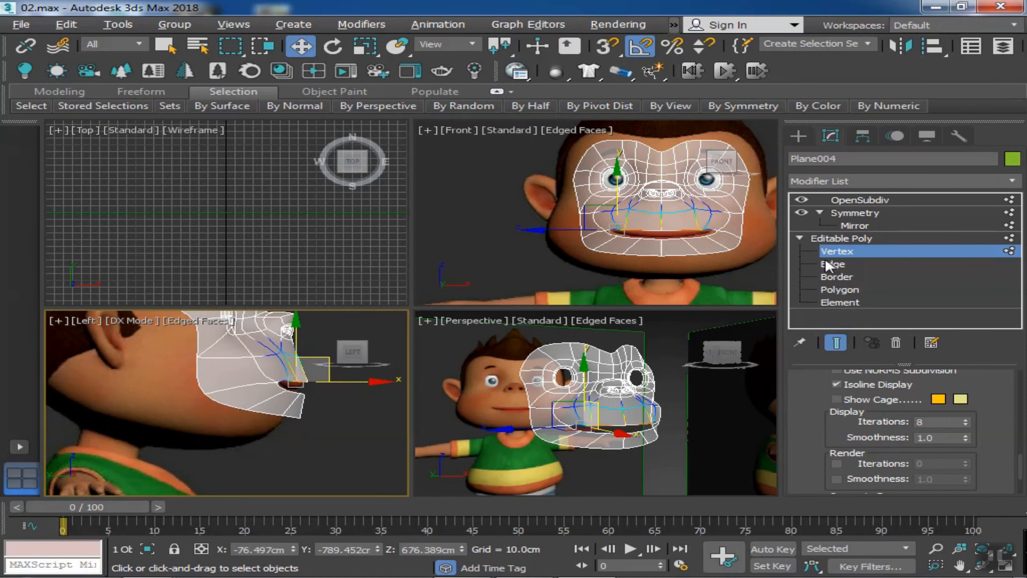
{"action": "middle_click_drag", "start_coordinate": [280, 446], "coordinate": [301, 452]}
{"action": "left_click", "coordinate": [836, 343]}
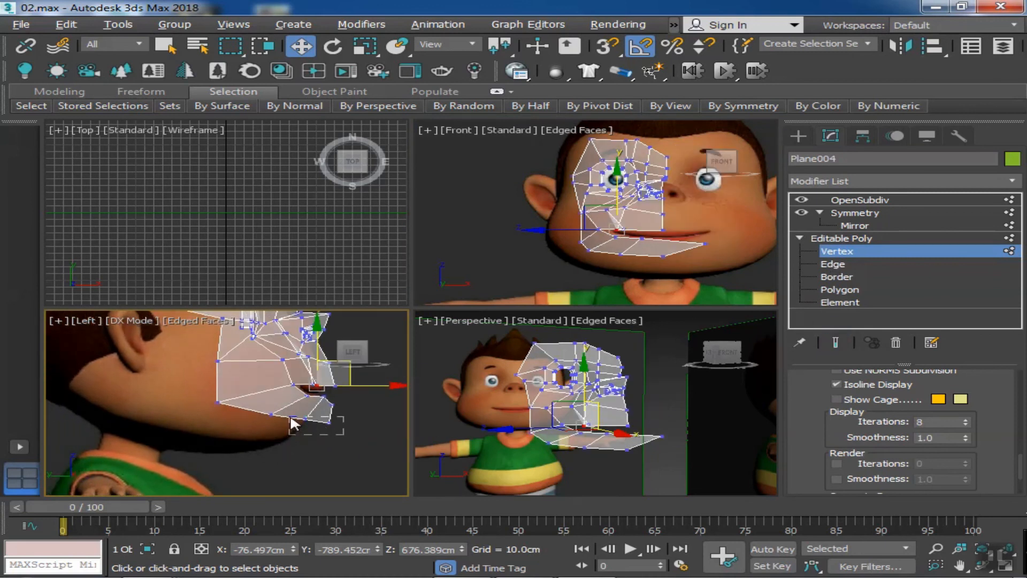
{"action": "left_click_drag", "start_coordinate": [259, 412], "coordinate": [258, 411]}
{"action": "left_click", "coordinate": [836, 342]}
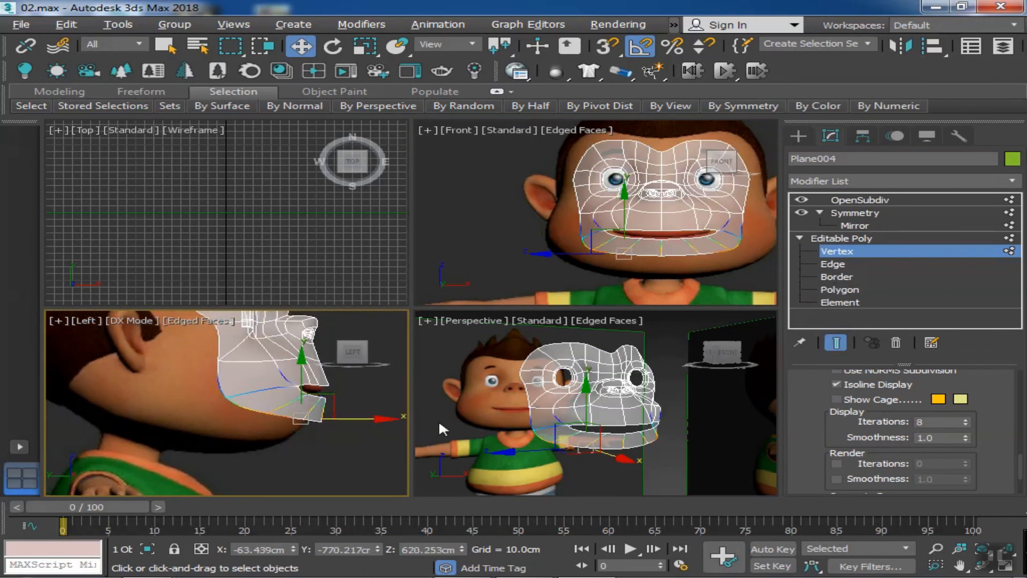
{"action": "scroll", "coordinate": [402, 425], "scroll_direction": "up", "scroll_amount": 2}
{"action": "middle_click_drag", "start_coordinate": [404, 426], "coordinate": [377, 424]}
{"action": "left_click_drag", "start_coordinate": [375, 423], "coordinate": [352, 423]}
{"action": "left_click", "coordinate": [835, 342]}
{"action": "left_click", "coordinate": [835, 343]}
{"action": "middle_click_drag", "start_coordinate": [556, 464], "coordinate": [473, 467], "text": "alt"}
{"action": "middle_click_drag", "start_coordinate": [278, 461], "coordinate": [294, 451]}
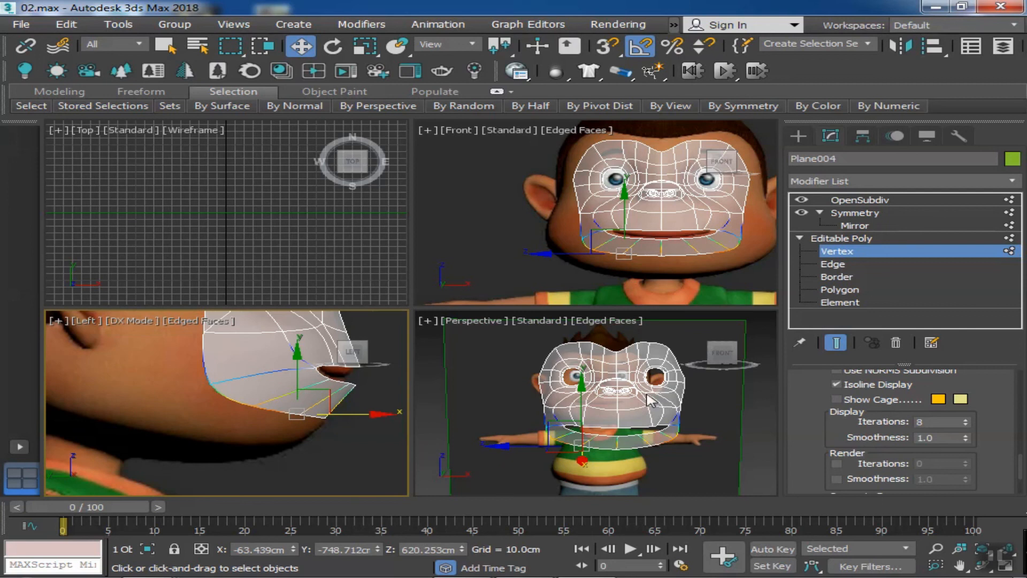
- Select the lower-border edges and extrude them about 39 cm downward in the front view as a new chin strip
{"action": "left_click", "coordinate": [847, 262]}
{"action": "left_click", "coordinate": [836, 342]}
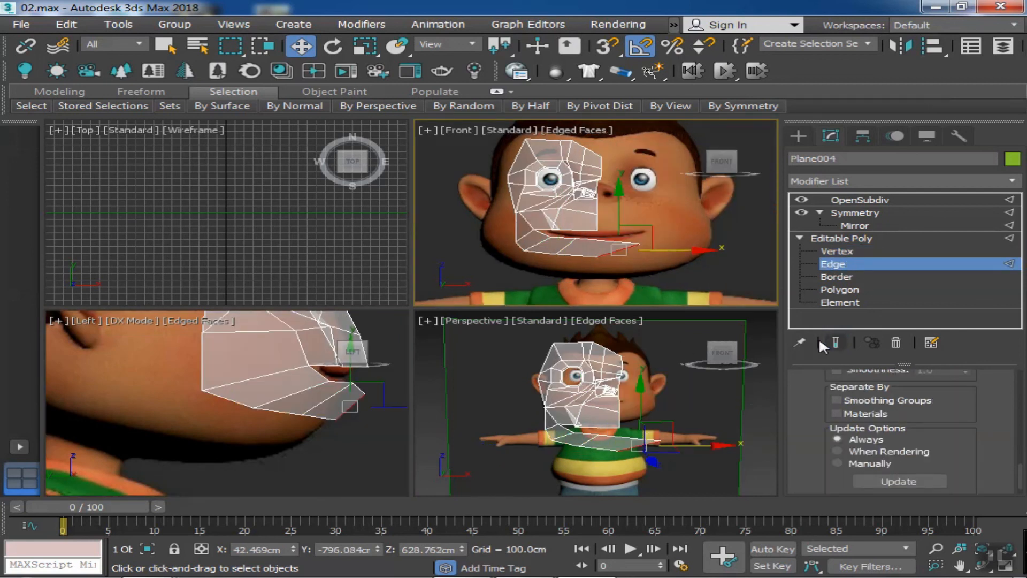
{"action": "left_click", "coordinate": [592, 259]}
{"action": "scroll", "coordinate": [538, 261], "scroll_direction": "up", "scroll_amount": 2}
{"action": "left_click", "coordinate": [542, 249], "text": "ctrl"}
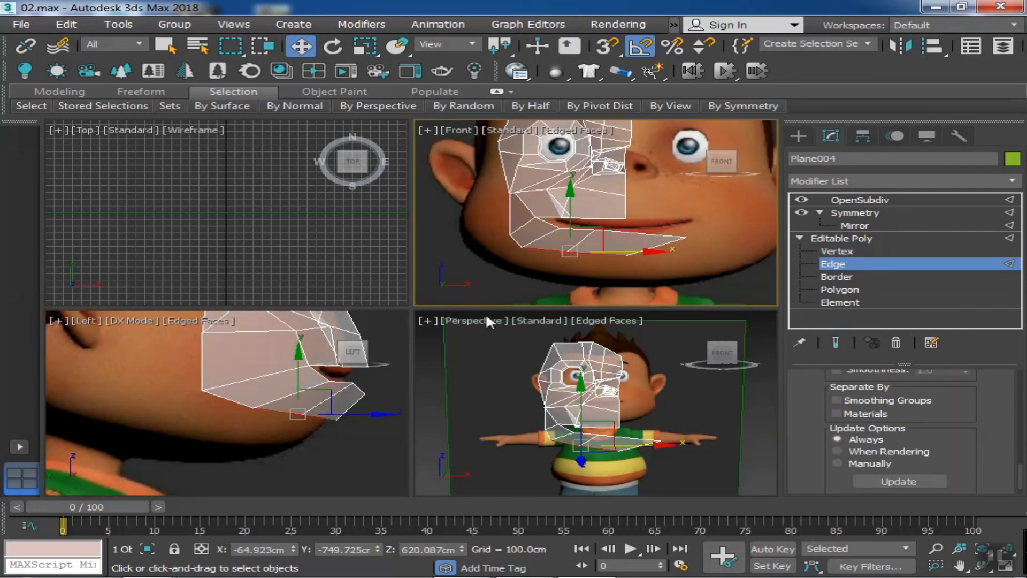
{"action": "middle_click_drag", "start_coordinate": [682, 473], "coordinate": [740, 375], "text": "alt"}
{"action": "left_click", "coordinate": [837, 342]}
{"action": "middle_click_drag", "start_coordinate": [696, 423], "coordinate": [623, 412], "text": "alt"}
{"action": "left_click_drag", "start_coordinate": [570, 208], "coordinate": [576, 252]}
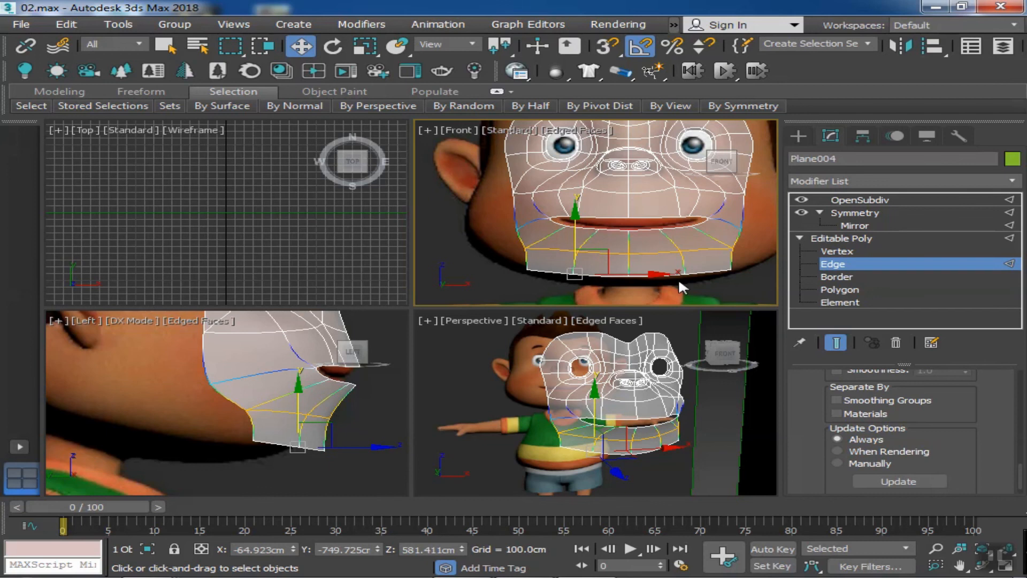
- Reposition the new strip's outer and bottom-border vertices in the front view to follow the chin outline
{"action": "key", "text": "1"}
{"action": "scroll", "coordinate": [538, 252], "scroll_direction": "up", "scroll_amount": 3}
{"action": "left_click", "coordinate": [522, 239]}
{"action": "mouse_move", "coordinate": [561, 238]}
{"action": "left_mouse_down"}
{"action": "mouse_move", "coordinate": [536, 238]}
{"action": "mouse_move", "coordinate": [560, 235]}
{"action": "left_mouse_up"}
{"action": "scroll", "coordinate": [536, 244], "scroll_direction": "down", "scroll_amount": 3}
{"action": "left_click", "coordinate": [623, 271]}
{"action": "left_click", "coordinate": [521, 263]}
{"action": "left_click", "coordinate": [632, 277]}
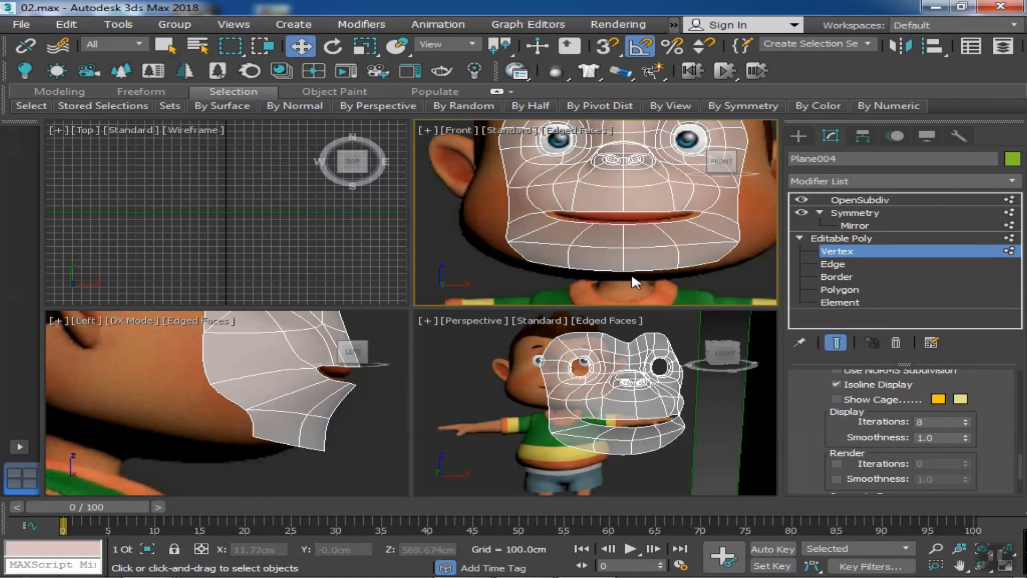
- Shift the vertex on the chin strip's upper edge between the centre line and outer border sideways in the front view
{"action": "middle_click_drag", "start_coordinate": [611, 271], "coordinate": [607, 281]}
{"action": "left_click", "coordinate": [563, 255]}
{"action": "mouse_move", "coordinate": [615, 255]}
{"action": "left_mouse_down"}
{"action": "mouse_move", "coordinate": [653, 255]}
{"action": "mouse_move", "coordinate": [602, 256]}
{"action": "left_mouse_up"}
{"action": "scroll", "coordinate": [603, 255], "scroll_direction": "down", "scroll_amount": 3}
{"action": "middle_click_drag", "start_coordinate": [562, 414], "coordinate": [755, 397], "text": "alt"}
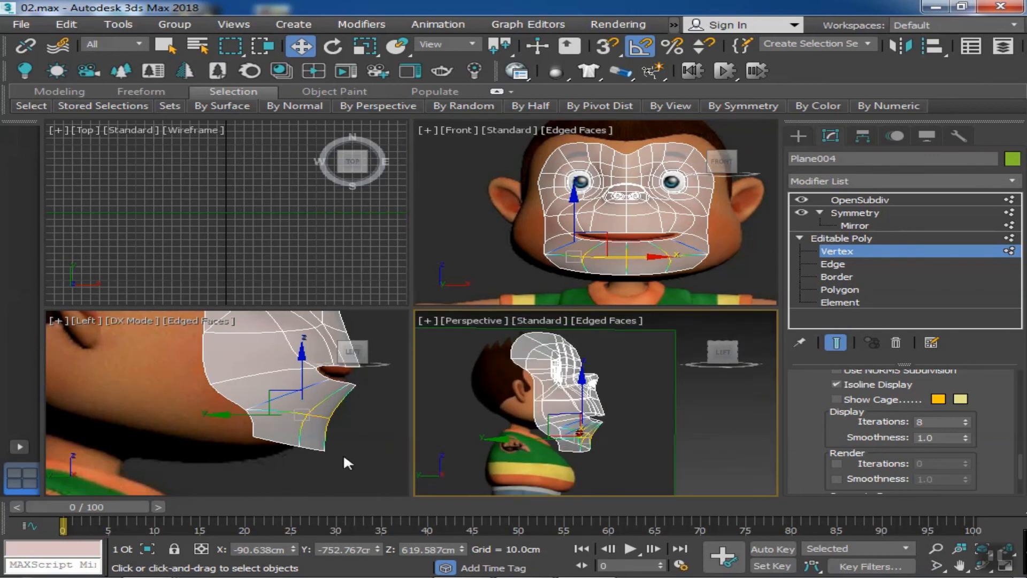
- Move the chin strip's bottom edges back about 23 cm and up about 9 cm in the left view
{"action": "middle_click_drag", "start_coordinate": [335, 418], "coordinate": [343, 425]}
{"action": "left_click", "coordinate": [332, 467]}
{"action": "left_click", "coordinate": [261, 445]}
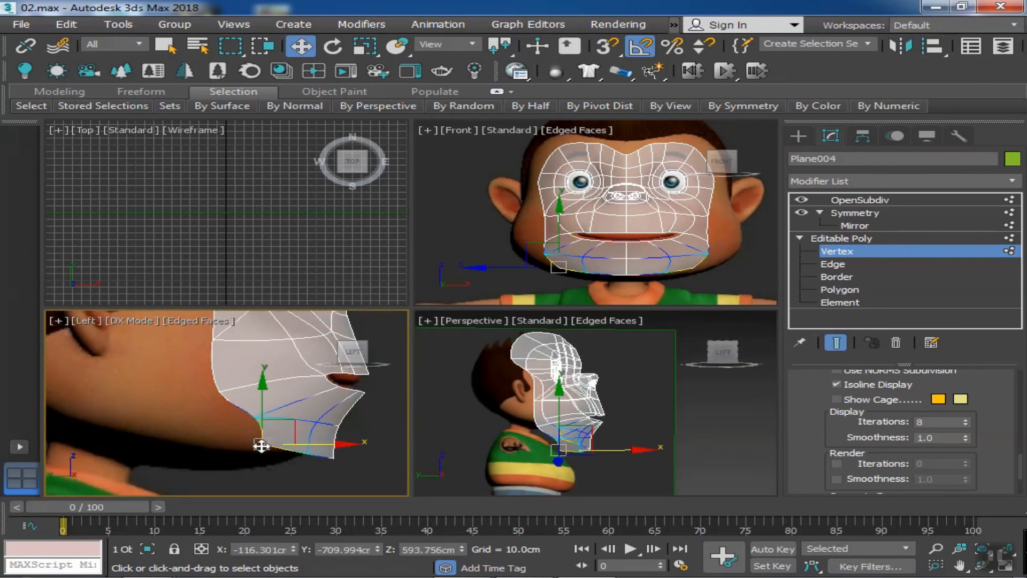
{"action": "left_click", "coordinate": [817, 242]}
{"action": "left_click", "coordinate": [616, 454]}
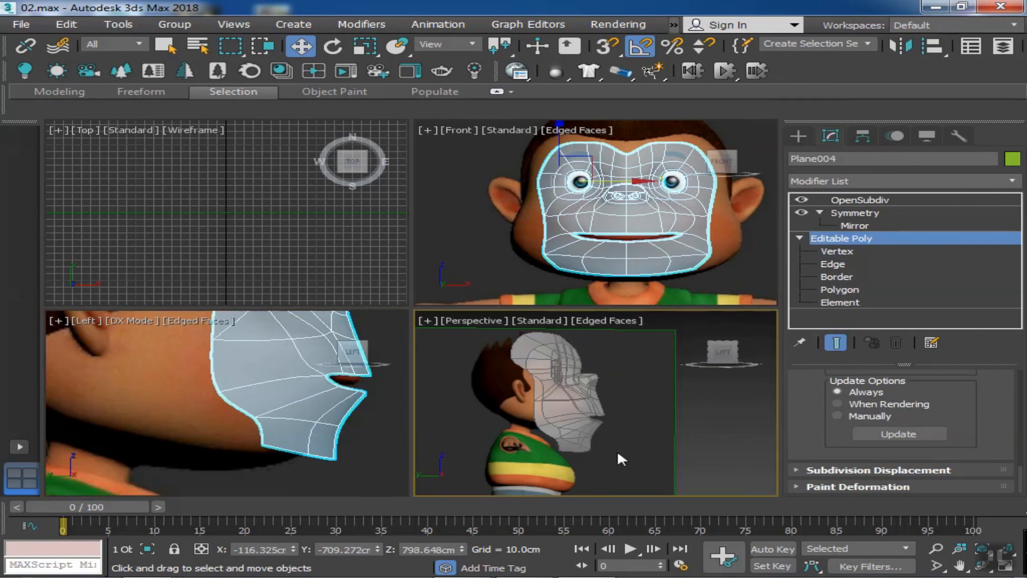
{"action": "left_click", "coordinate": [589, 436]}
{"action": "left_click", "coordinate": [834, 264]}
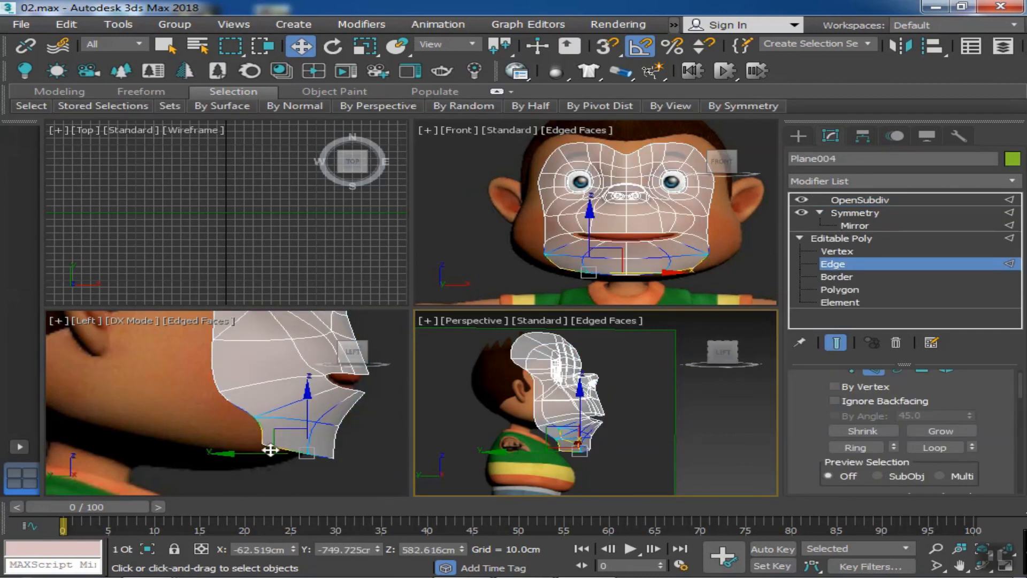
{"action": "middle_click_drag", "start_coordinate": [247, 457], "coordinate": [262, 457]}
{"action": "left_click_drag", "start_coordinate": [352, 454], "coordinate": [309, 425]}
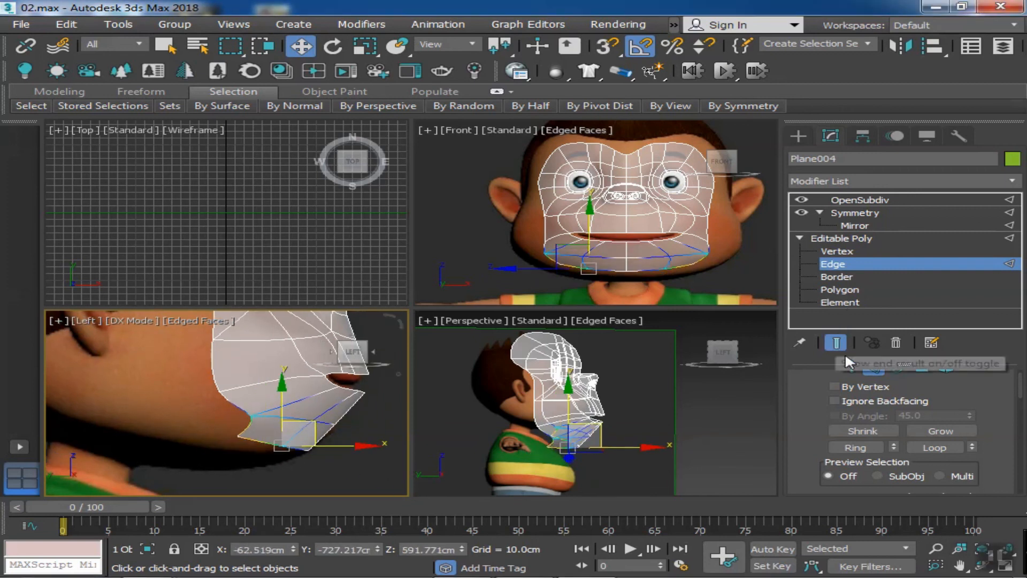
- Reposition the chin strip's rear and bottom vertices in the left view to follow the reference jaw line
{"action": "left_click", "coordinate": [837, 252]}
{"action": "left_click", "coordinate": [235, 445]}
{"action": "left_click_drag", "start_coordinate": [237, 435], "coordinate": [227, 450]}
{"action": "left_click", "coordinate": [259, 412]}
{"action": "left_click_drag", "start_coordinate": [246, 401], "coordinate": [296, 424]}
{"action": "left_click", "coordinate": [313, 469]}
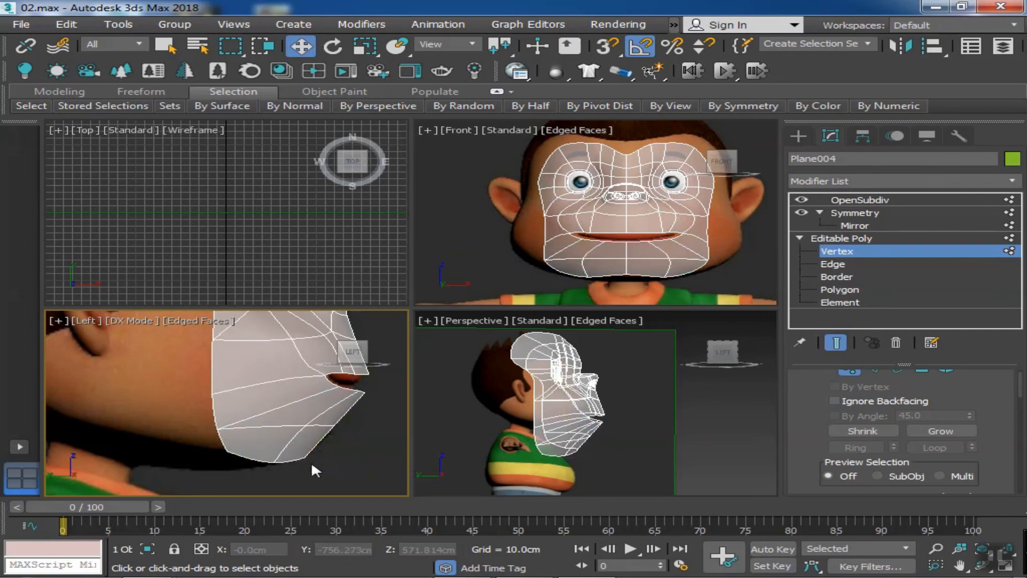
- Move the bottom centre-line vertex up and forward and the rear corner vertex down and back in the left view
{"action": "left_click", "coordinate": [308, 454]}
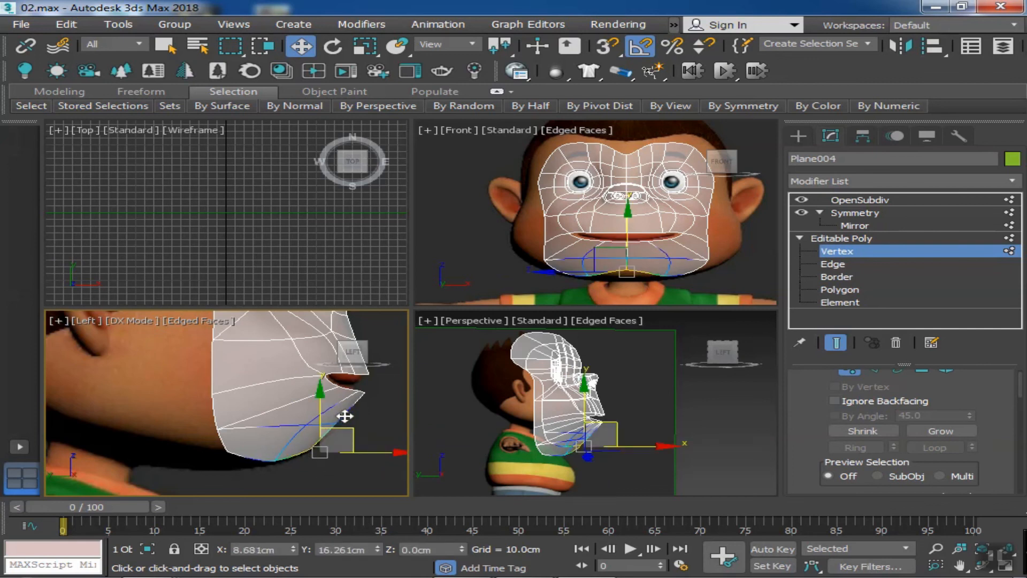
{"action": "left_click", "coordinate": [229, 448]}
{"action": "left_click_drag", "start_coordinate": [235, 450], "coordinate": [236, 451]}
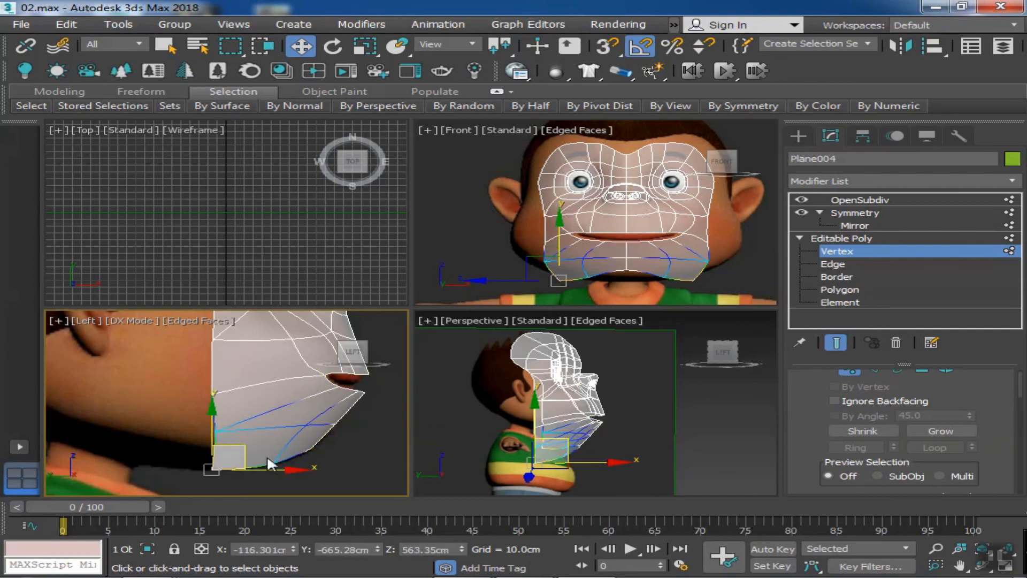
{"action": "scroll", "coordinate": [285, 436], "scroll_direction": "down", "scroll_amount": 4}
{"action": "middle_click_drag", "start_coordinate": [579, 429], "coordinate": [498, 402], "text": "alt"}
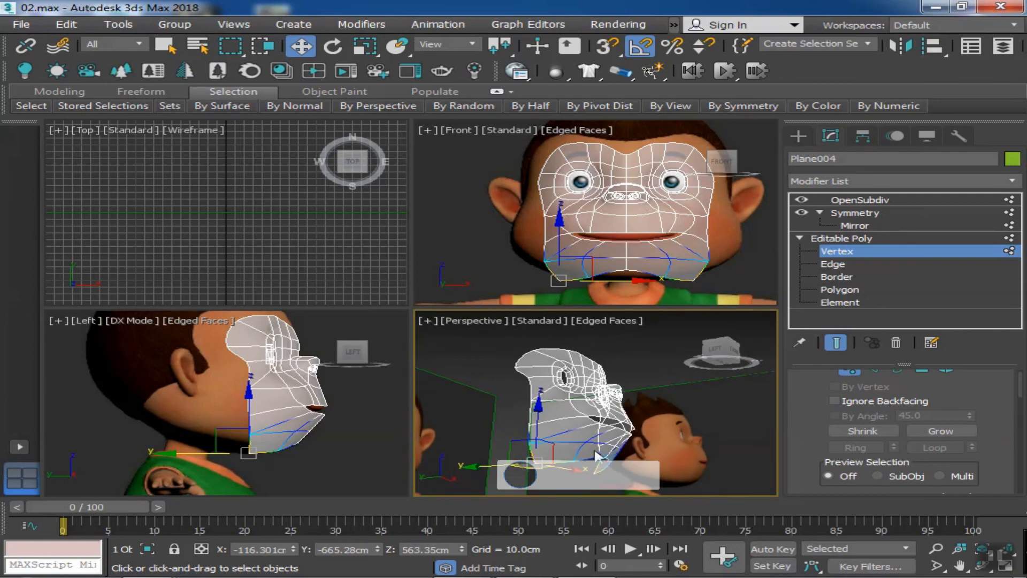
- Lower the chin's bottom centre-line vertex in the front view and adjust the centre-line vertex above it in the left view
{"action": "mouse_move", "coordinate": [600, 458]}
{"action": "middle_mouse_down", "text": "alt"}
{"action": "mouse_move", "coordinate": [604, 473]}
{"action": "mouse_move", "coordinate": [612, 460]}
{"action": "middle_mouse_up", "text": "alt"}
{"action": "left_click", "coordinate": [616, 466]}
{"action": "left_click_drag", "start_coordinate": [633, 282], "coordinate": [637, 252]}
{"action": "mouse_move", "coordinate": [352, 434]}
{"action": "middle_mouse_down", "text": "alt"}
{"action": "mouse_move", "coordinate": [317, 438]}
{"action": "mouse_move", "coordinate": [336, 437]}
{"action": "middle_mouse_up", "text": "alt"}
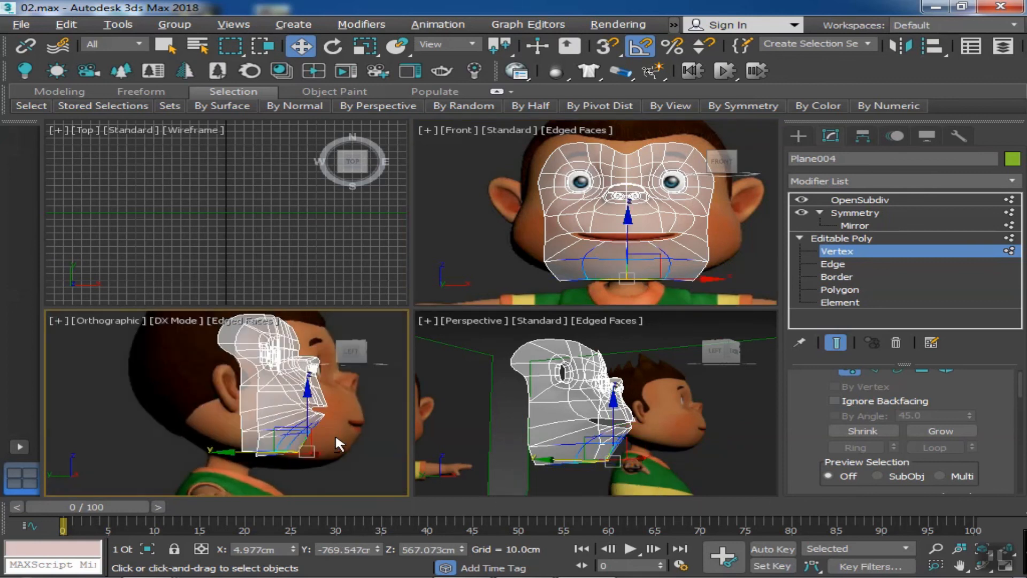
{"action": "key", "text": "l"}
{"action": "left_click", "coordinate": [323, 449]}
{"action": "left_click", "coordinate": [311, 433]}
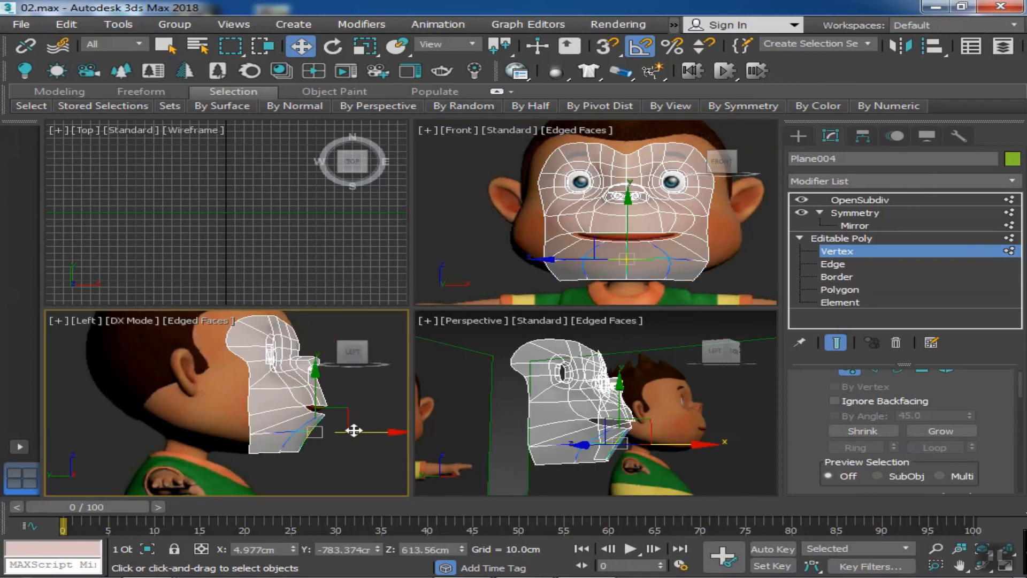
- Move the bottom-border vertices back under the jaw and adjust the rear corner vertex's height in the left view
{"action": "left_click_drag", "start_coordinate": [325, 467], "coordinate": [242, 444]}
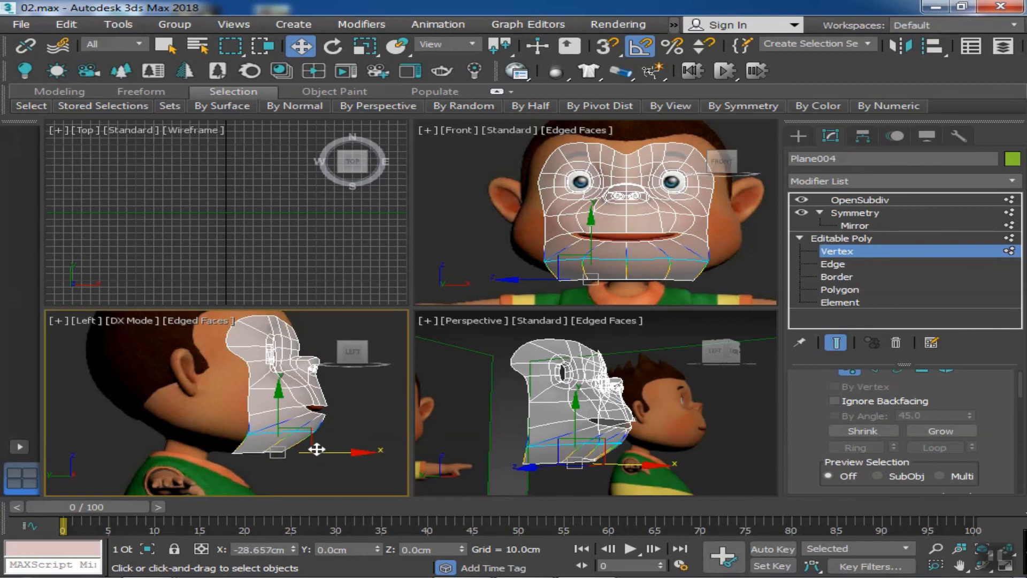
{"action": "left_click_drag", "start_coordinate": [310, 438], "coordinate": [266, 421]}
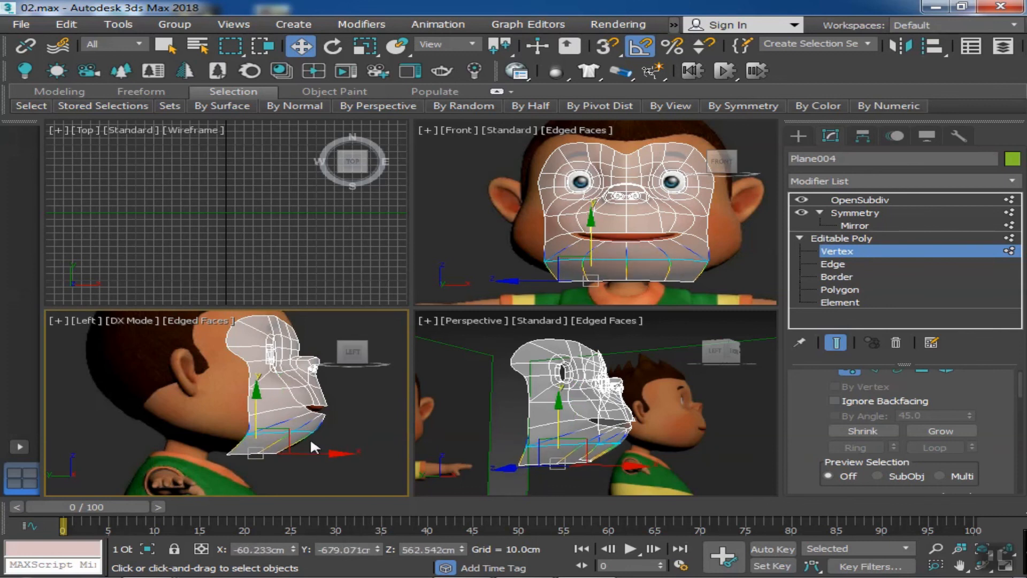
{"action": "left_click", "coordinate": [230, 454]}
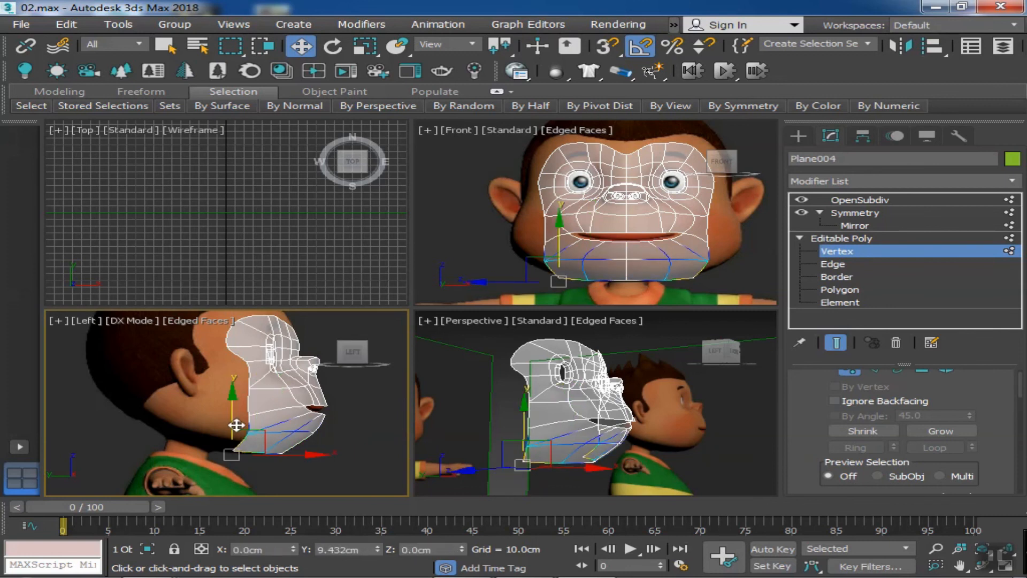
{"action": "left_click", "coordinate": [344, 444]}
- Reposition the side-border vertices beside the eye and upper cheek in the left view to smooth the face's rear edge
{"action": "middle_click_drag", "start_coordinate": [344, 444], "coordinate": [381, 448]}
{"action": "middle_click_drag", "start_coordinate": [290, 368], "coordinate": [292, 376]}
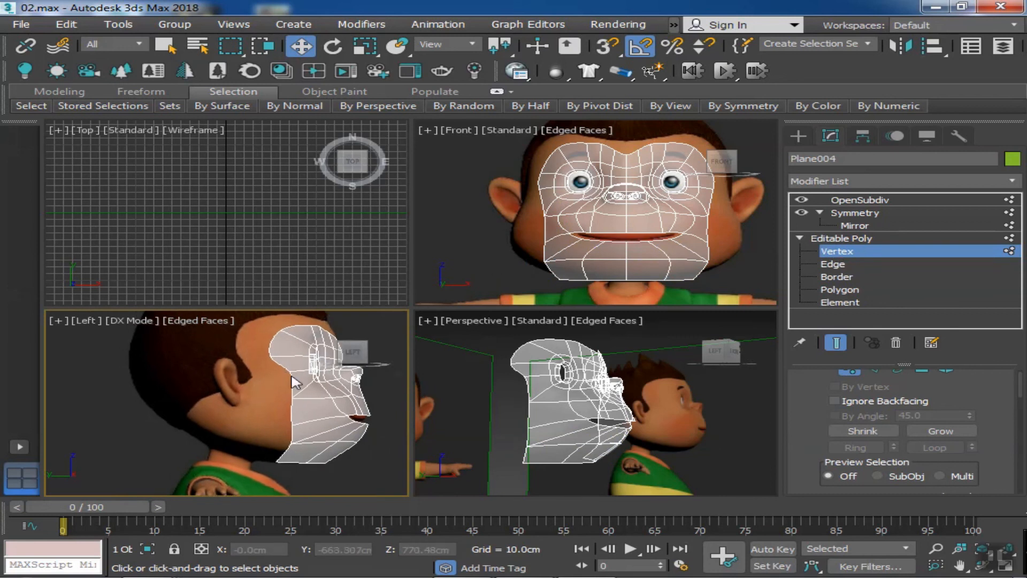
{"action": "scroll", "coordinate": [292, 377], "scroll_direction": "up", "scroll_amount": 2}
{"action": "left_click", "coordinate": [294, 382]}
{"action": "left_click_drag", "start_coordinate": [295, 383], "coordinate": [297, 364]}
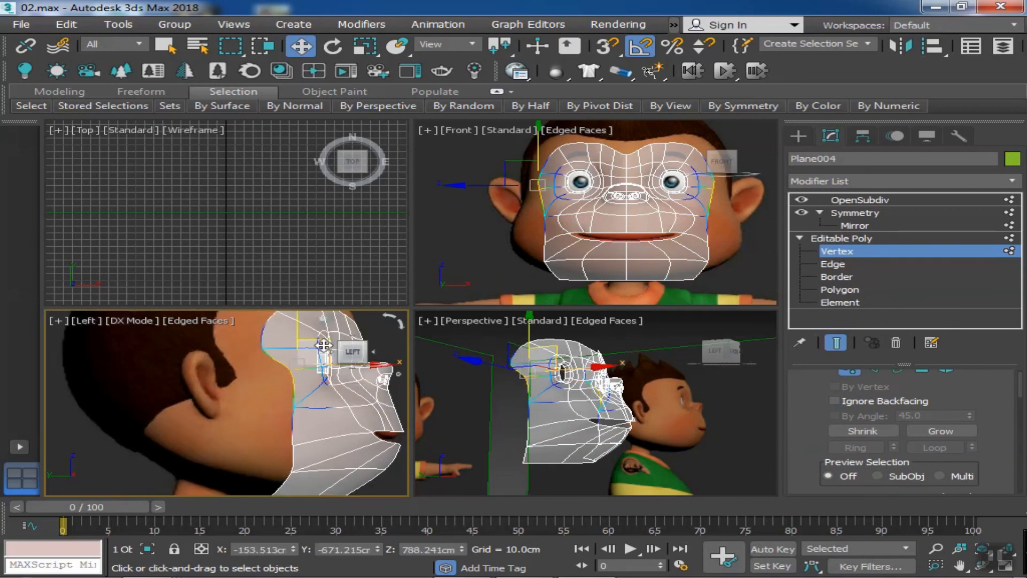
{"action": "middle_click_drag", "start_coordinate": [324, 344], "coordinate": [288, 351]}
{"action": "left_click_drag", "start_coordinate": [287, 346], "coordinate": [263, 353]}
- Pull the side-border vertices at mouth and jaw height back along the cheek in the left view
{"action": "middle_click_drag", "start_coordinate": [260, 454], "coordinate": [272, 422]}
{"action": "left_click", "coordinate": [272, 423]}
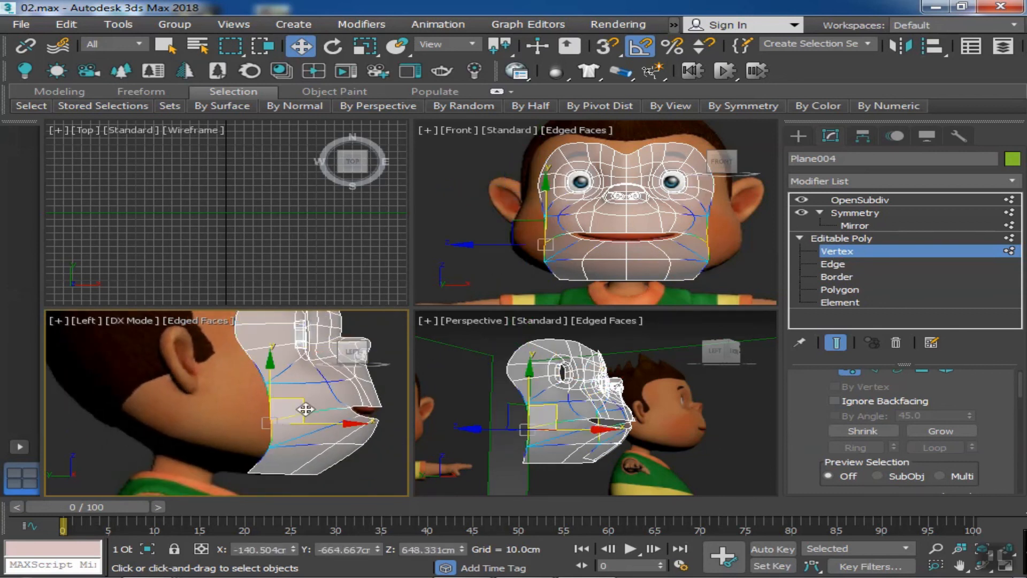
{"action": "left_click_drag", "start_coordinate": [278, 419], "coordinate": [301, 451]}
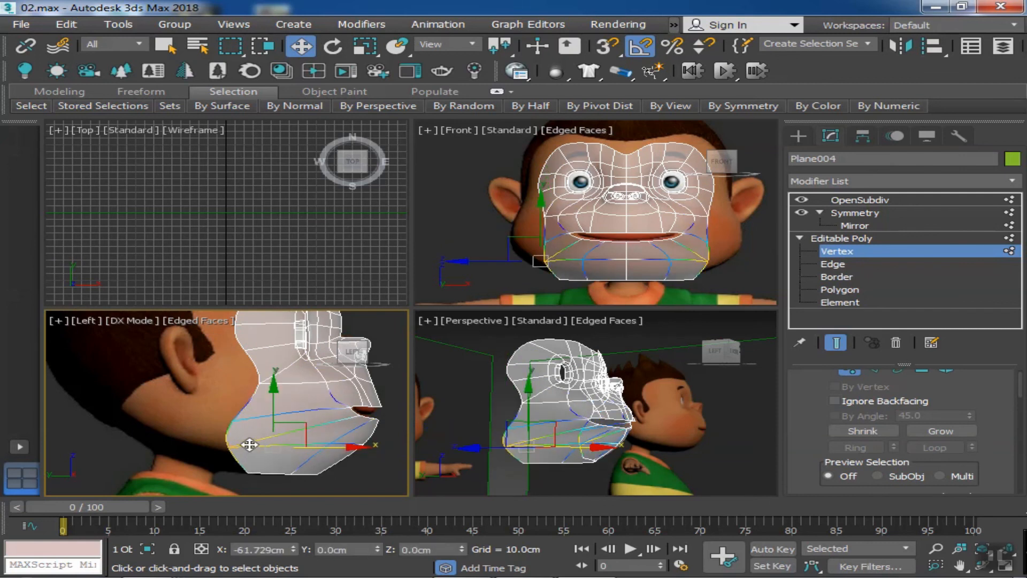